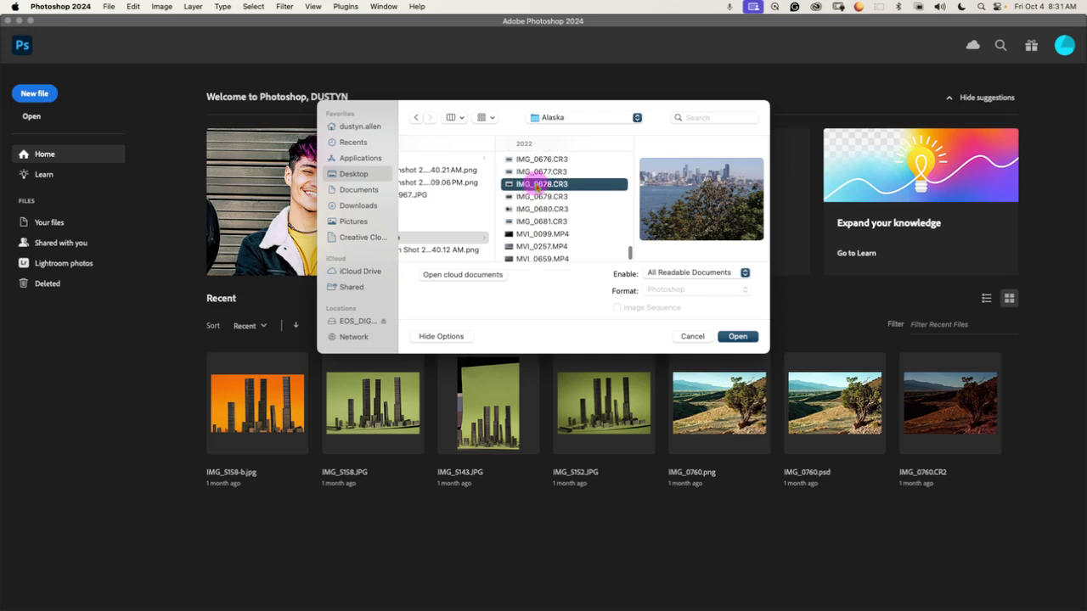
Step: Preview sample photos in the Alaska folder from IMG_0678.CR3 back to IMG_0569.psd at the start of the file list
click(536, 179)
scroll(537, 182, up, 5)
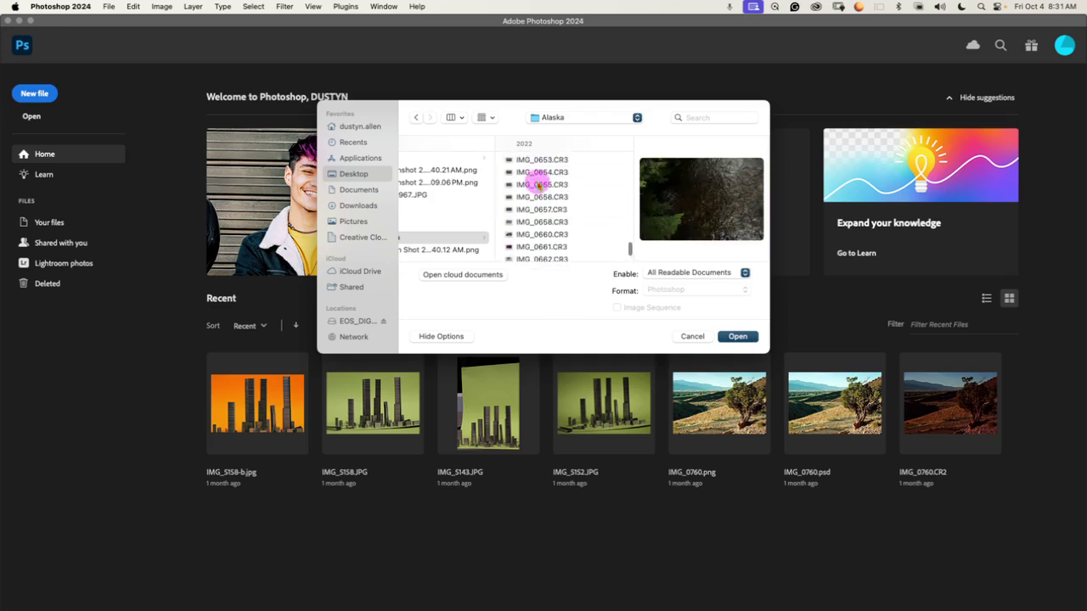
click(537, 179)
scroll(537, 183, up, 3)
click(537, 184)
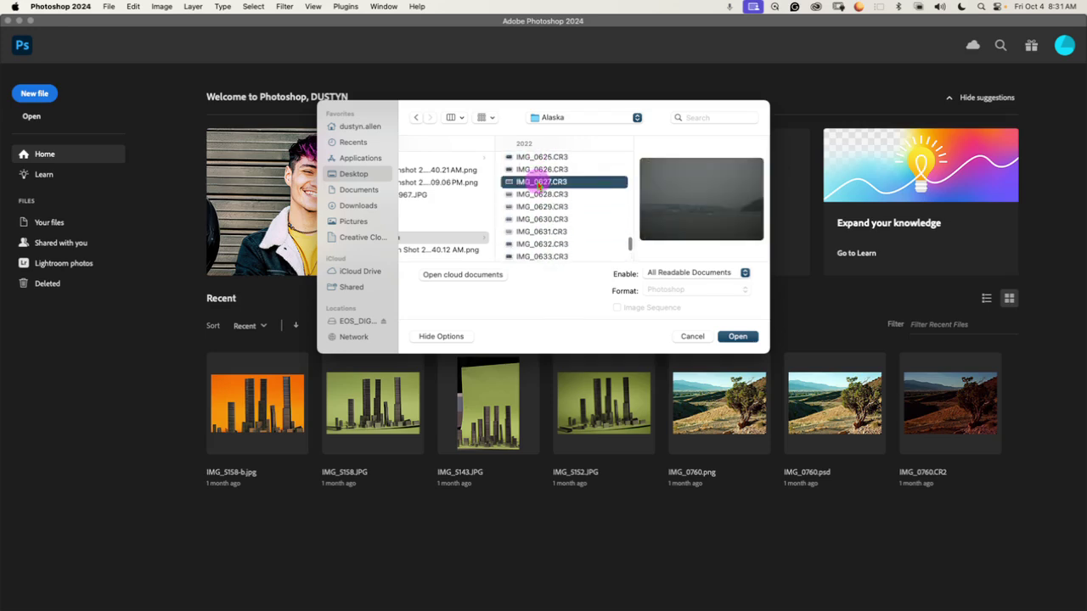
scroll(537, 185, up, 15)
scroll(538, 179, up, 10)
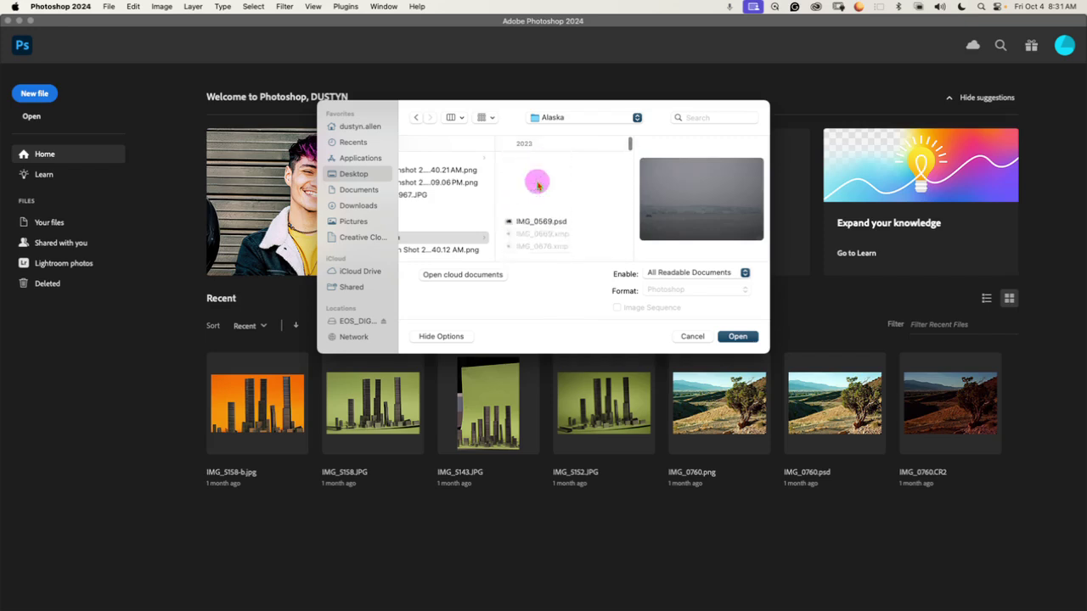
scroll(439, 221, left, 3)
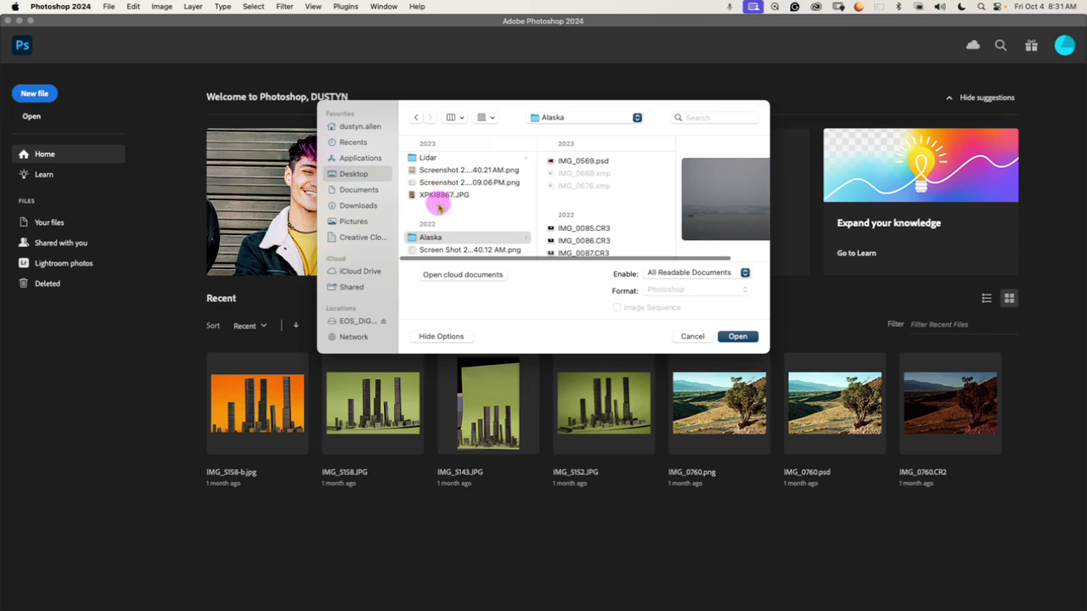
click(584, 160)
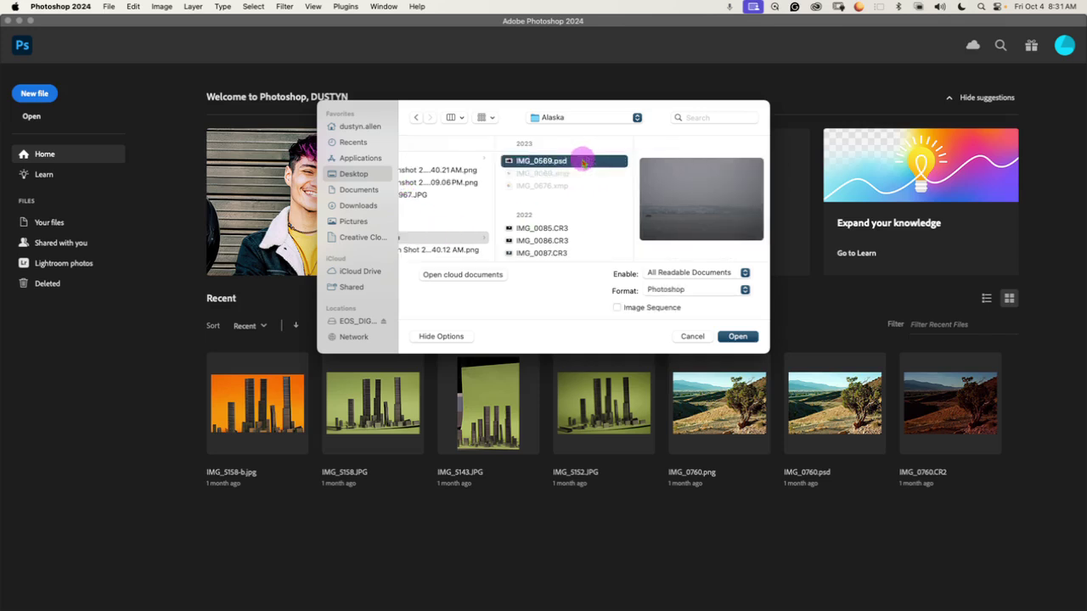
Step: Preview sample raw photos in the Alaska folder from IMG_0086.CR3 forward to IMG_0345.CR3
click(523, 229)
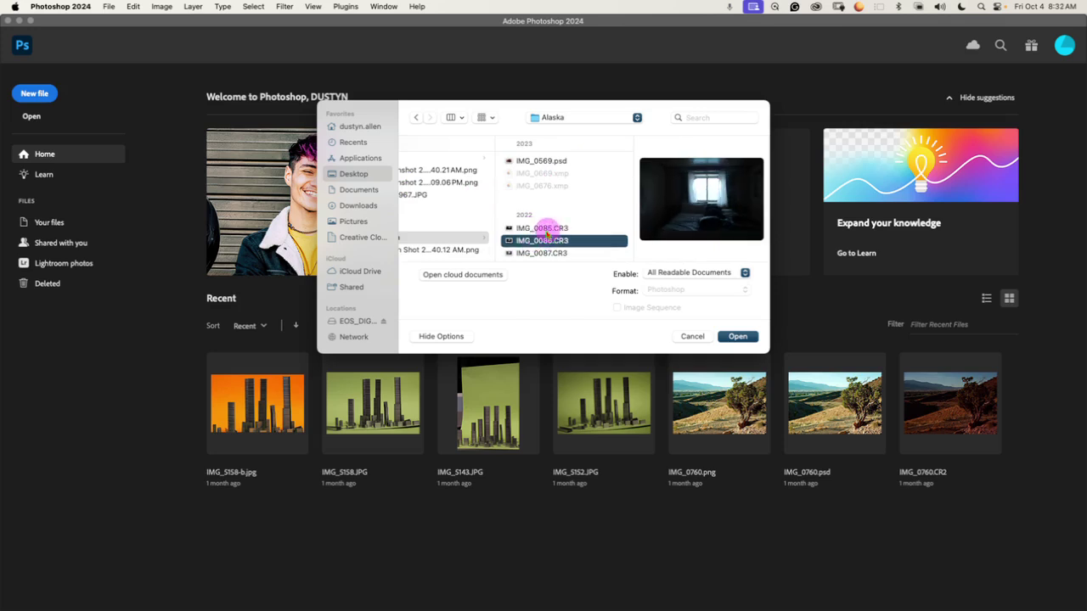
scroll(540, 236, down, 10)
click(544, 231)
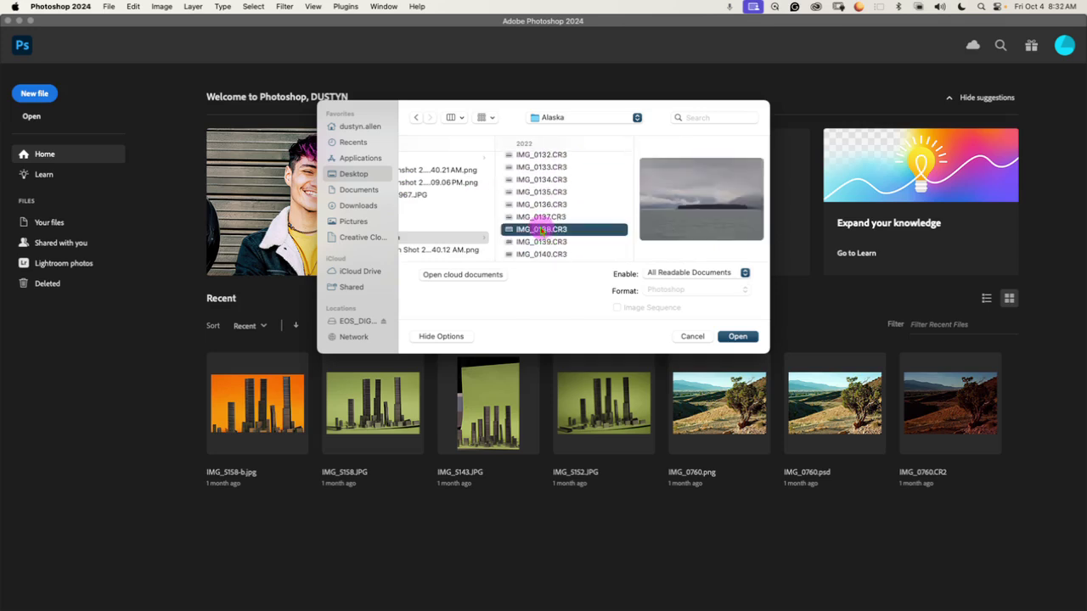
scroll(541, 230, down, 5)
click(540, 226)
scroll(540, 230, down, 7)
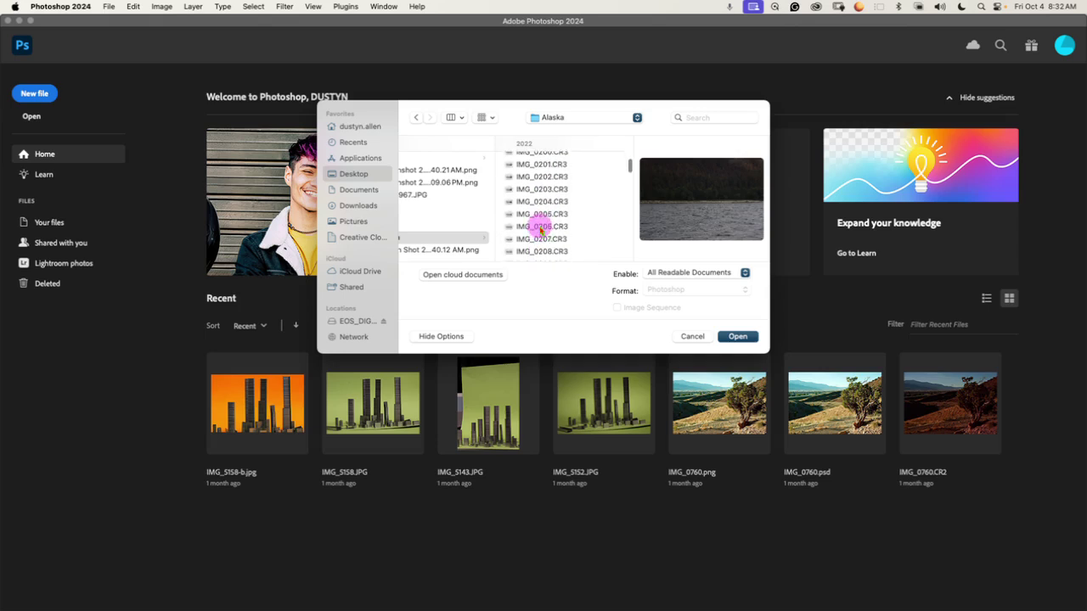
click(540, 226)
scroll(541, 229, down, 8)
click(542, 230)
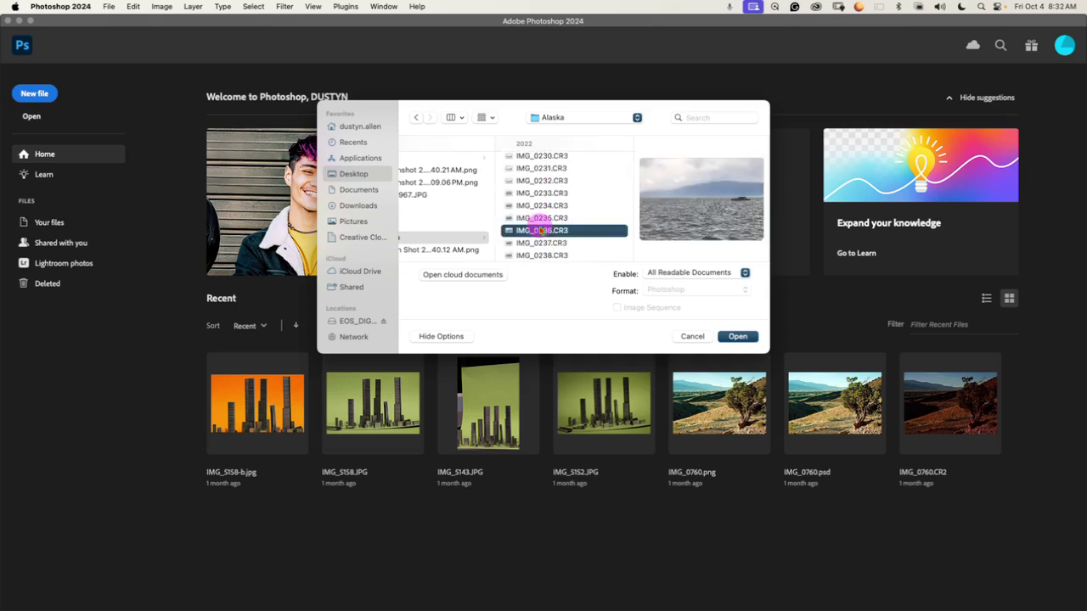
scroll(541, 227, down, 8)
click(541, 226)
scroll(541, 228, down, 10)
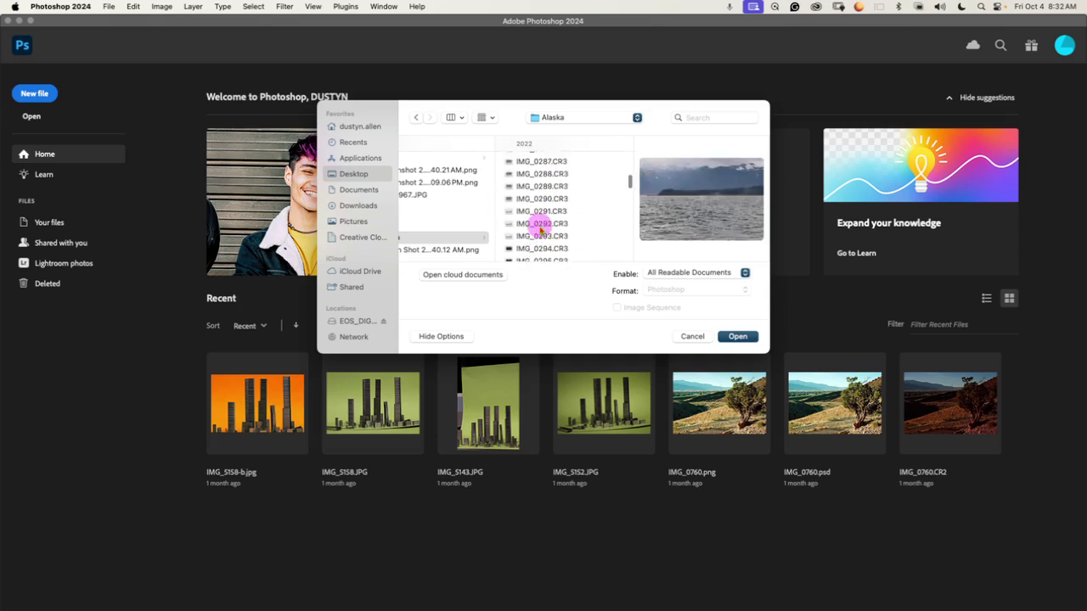
click(541, 226)
scroll(541, 228, down, 10)
click(540, 225)
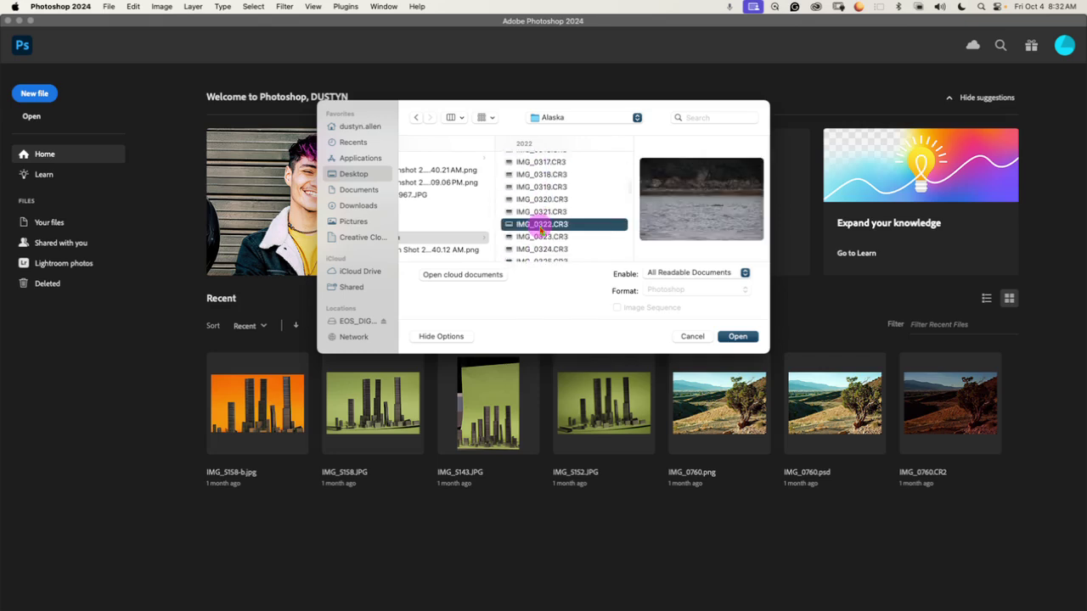
scroll(541, 228, down, 10)
click(541, 230)
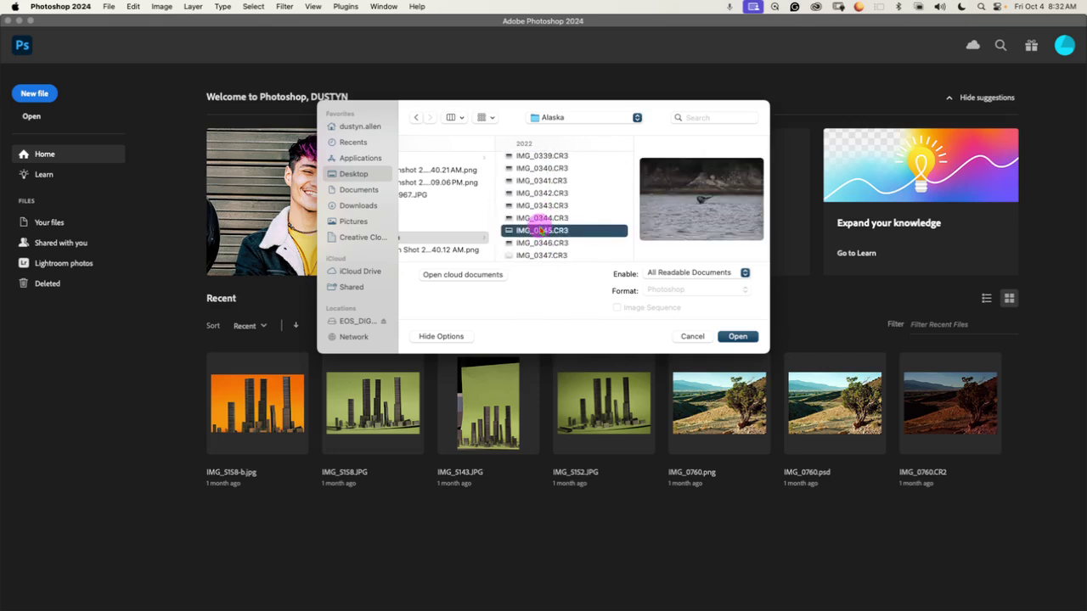
scroll(541, 227, down, 4)
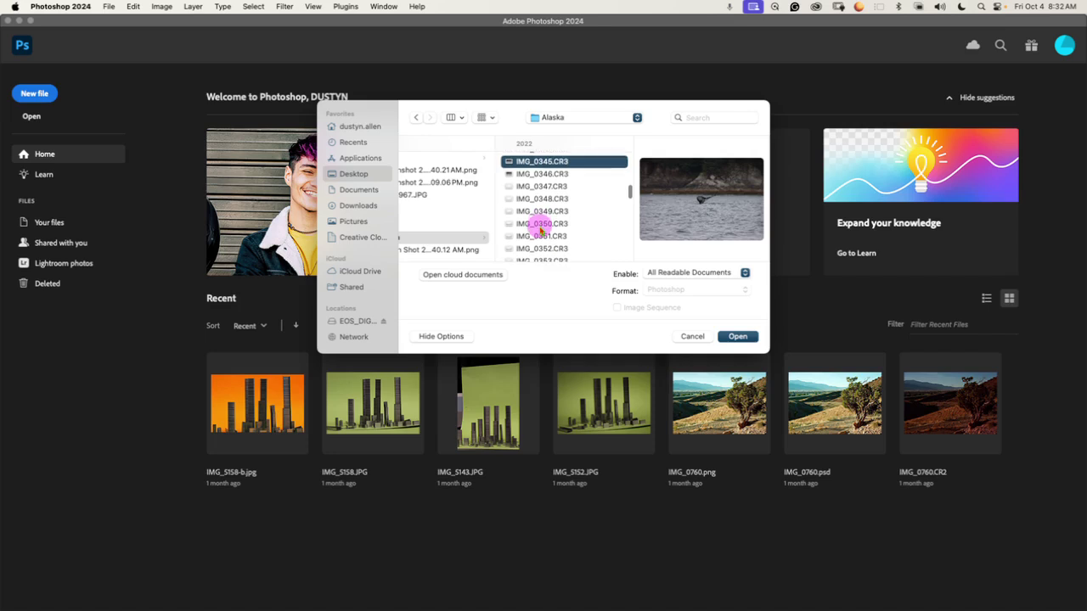
Step: Compare the consecutive whale shots between IMG_0334.CR3 and IMG_0346.CR3 in the file preview
click(547, 174)
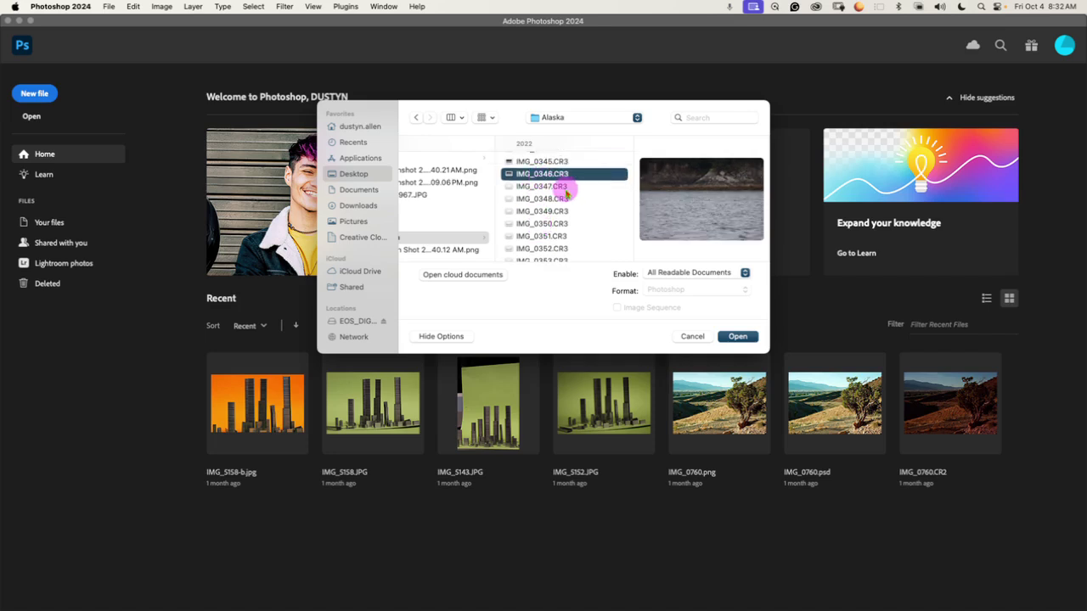
key(Up)
key(Up)
key(Up)
key(Up)
key(Up)
key(Up)
key(Up)
key(Up)
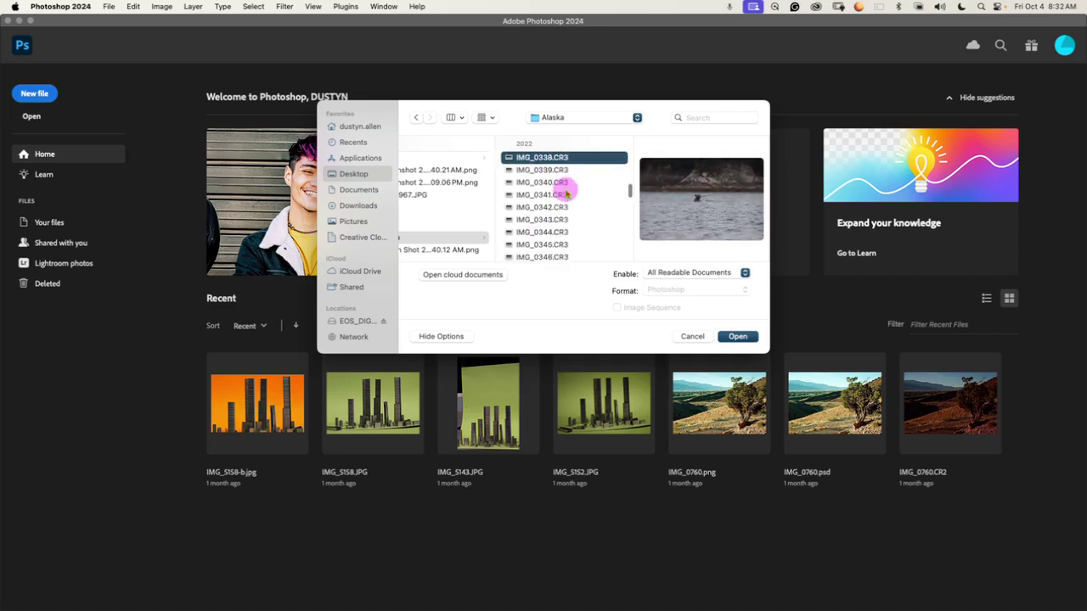
key(Up)
key(Up)
key(Up)
key(Up)
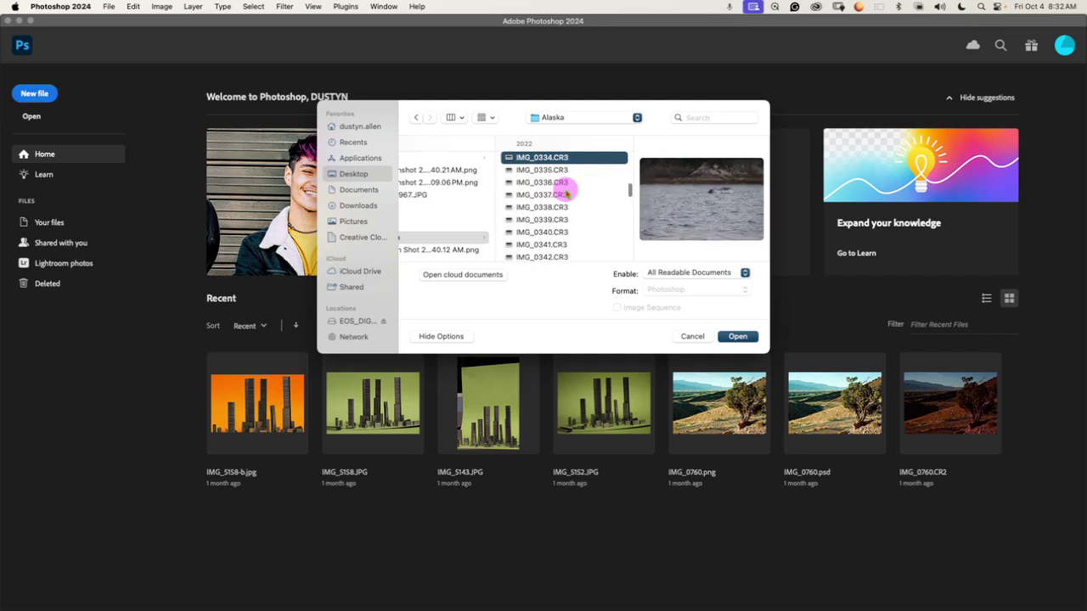
key(Down)
key(Down)
key(Down)
key(Down)
key(Down)
key(Down)
key(Down)
key(Down)
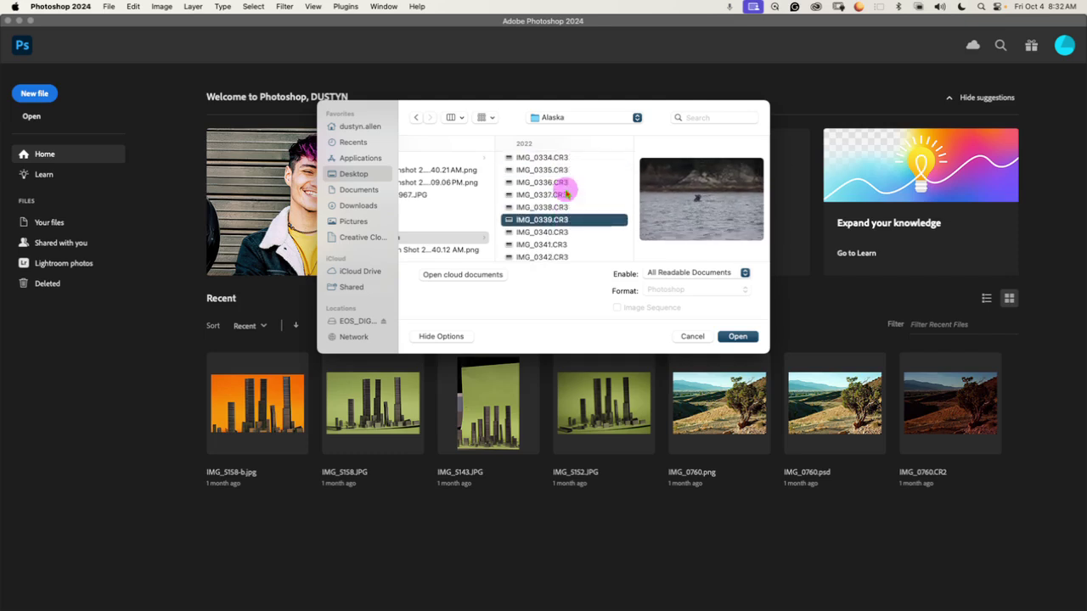
key(Down)
key(Down)
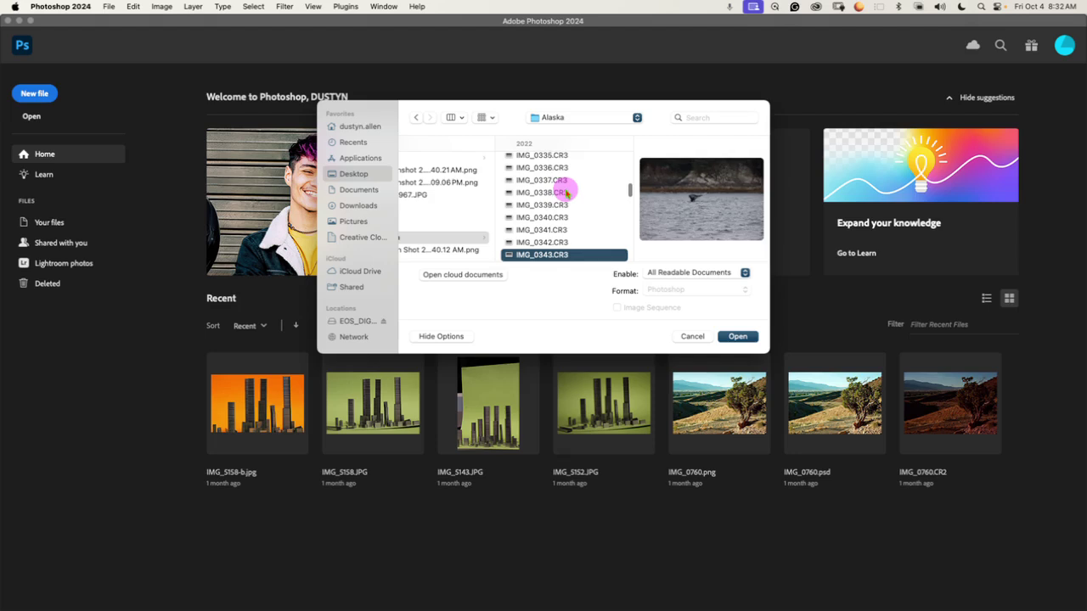
key(Down)
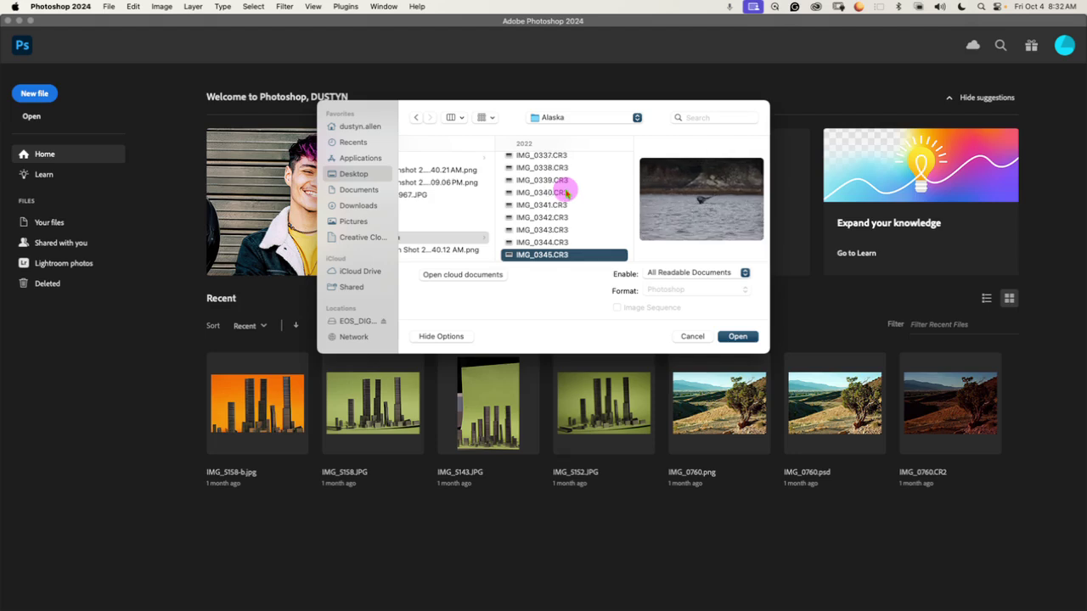
Step: Preview the photos after IMG_0345.CR3 one by one up to IMG_0383.CR3, looking for a clear whale-tail shot
key(Down)
key(Down)
key(Down)
key(Down)
key(Down)
key(Down)
key(Down)
key(Down)
key(Down)
key(Down)
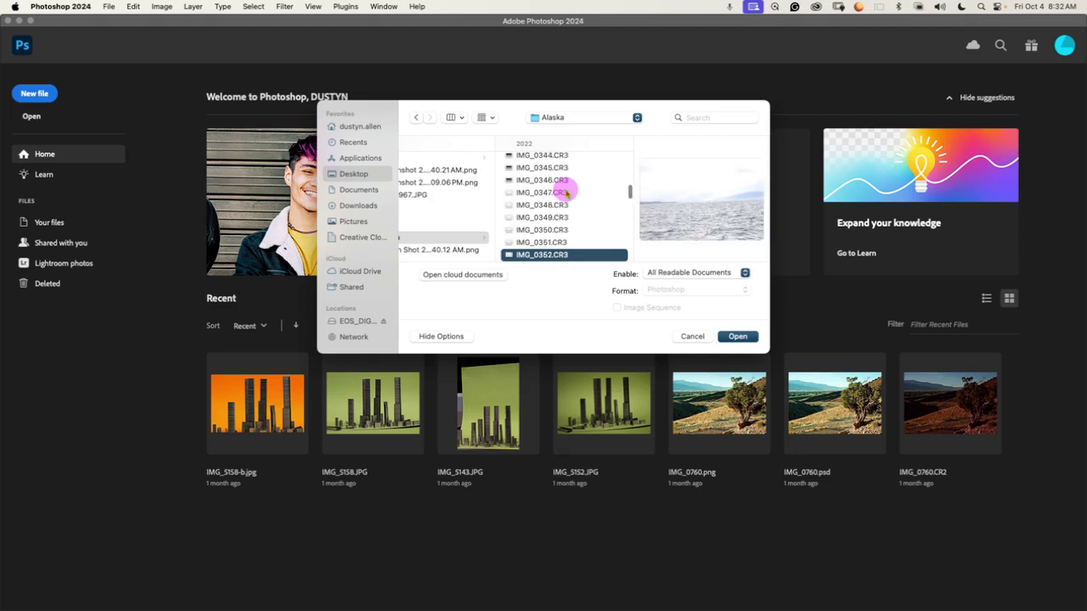
key(Down)
key(Down)
key(Down)
key(Down)
key(Down)
key(Down)
key(Down)
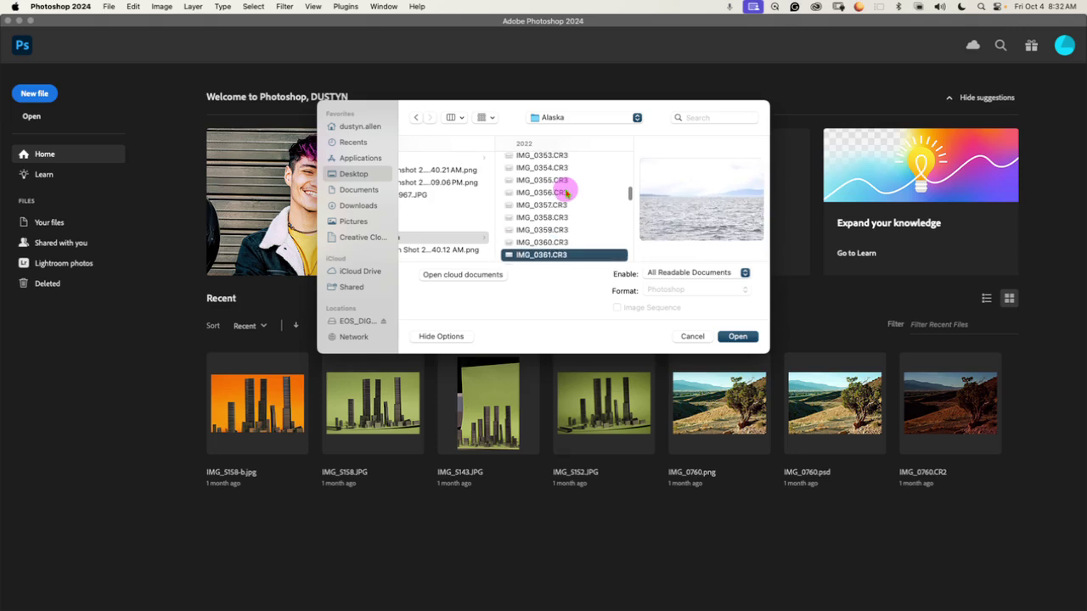
key(Down)
key(Down)
key(Down)
key(Down)
key(Down)
key(Down)
key(Down)
key(Down)
key(Down)
key(Down)
key(Down)
key(Down)
key(Down)
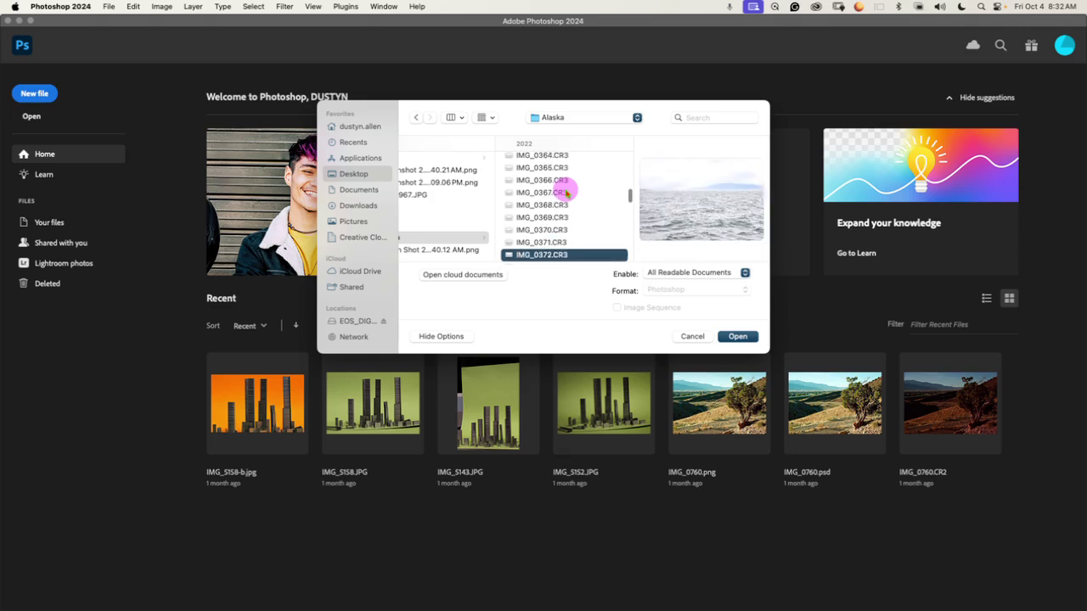
key(Down)
key(Down)
key(Down)
key(Down)
key(Down)
key(Down)
key(Down)
key(Down)
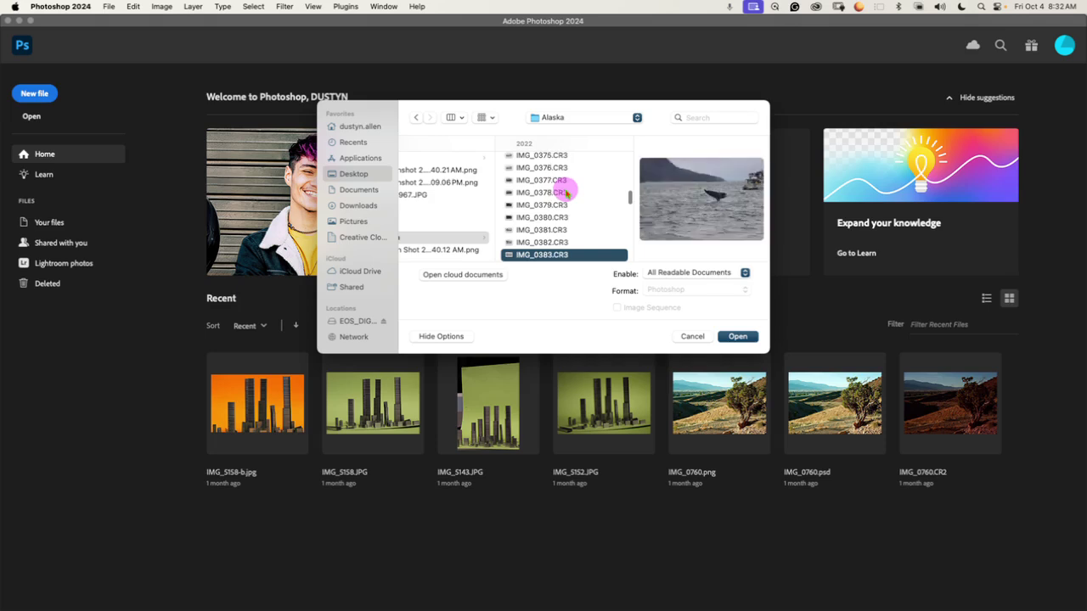
Step: Compare IMG_0382.CR3 with IMG_0383.CR3 and open IMG_0383.CR3 for raw editing
key(Up)
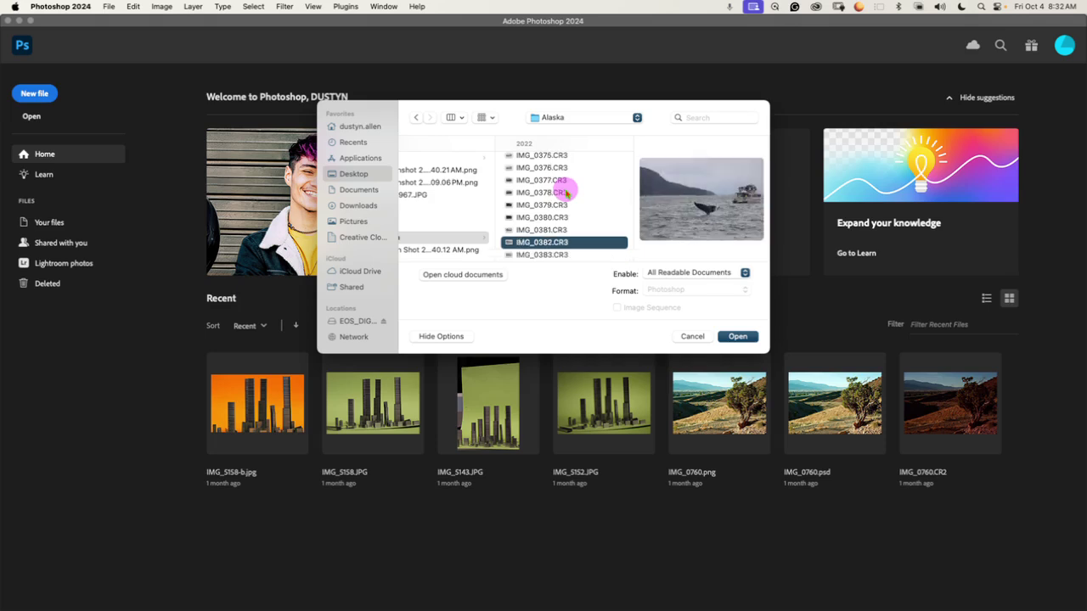
key(Down)
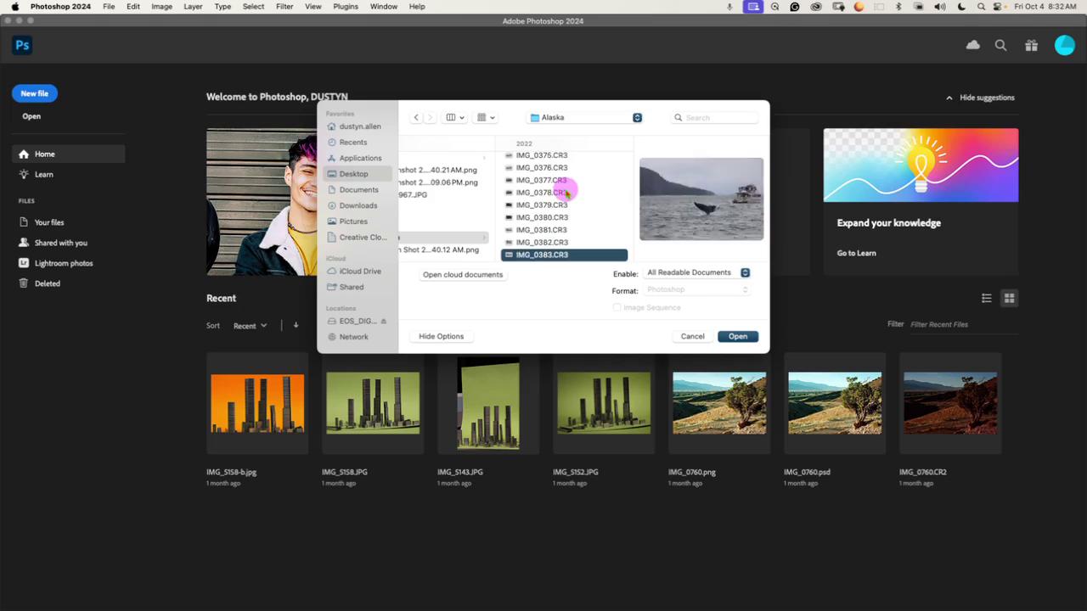
click(737, 336)
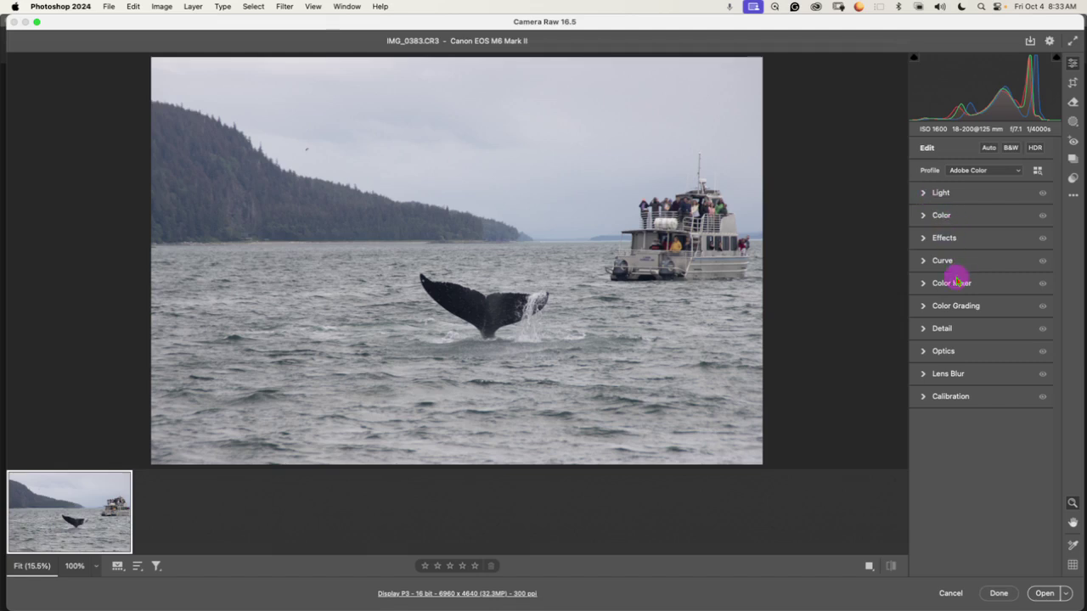
click(923, 194)
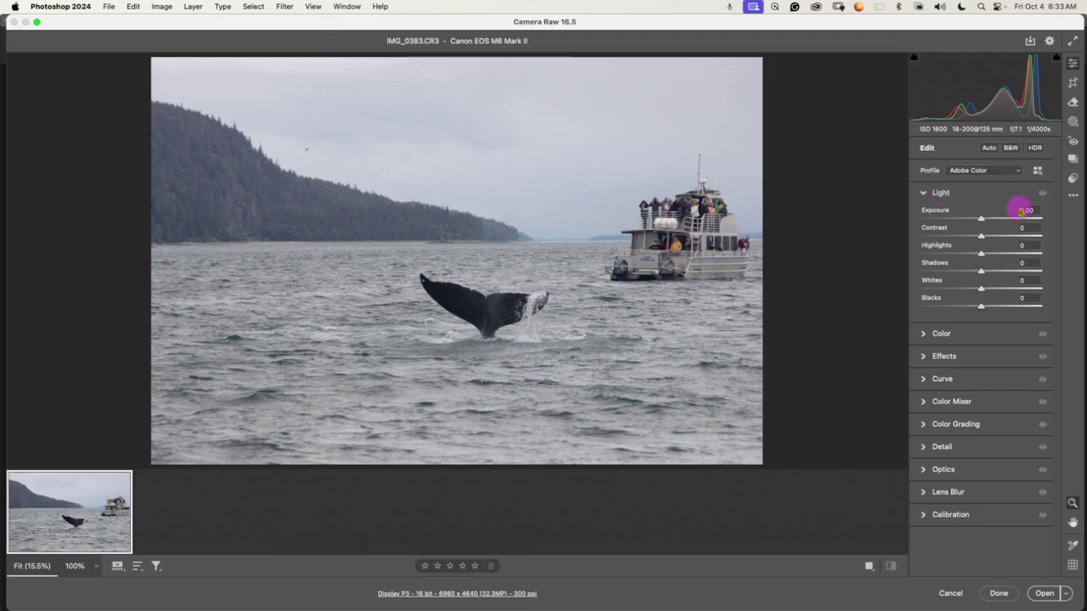
click(933, 194)
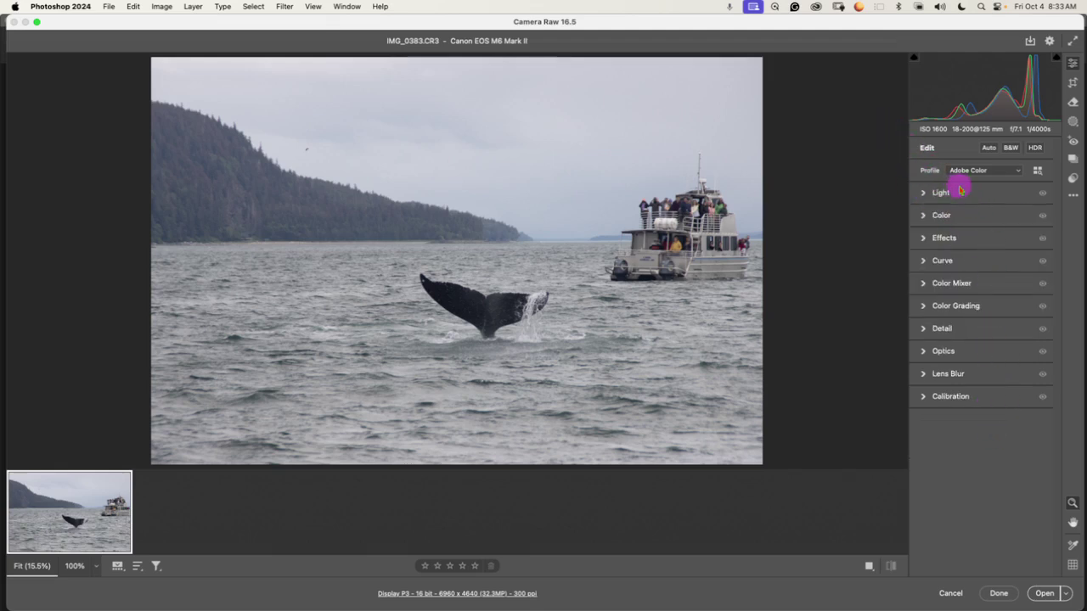
Step: Try the black-and-white and HDR modes on the whale photo, declining the HDR guided tour
click(1010, 149)
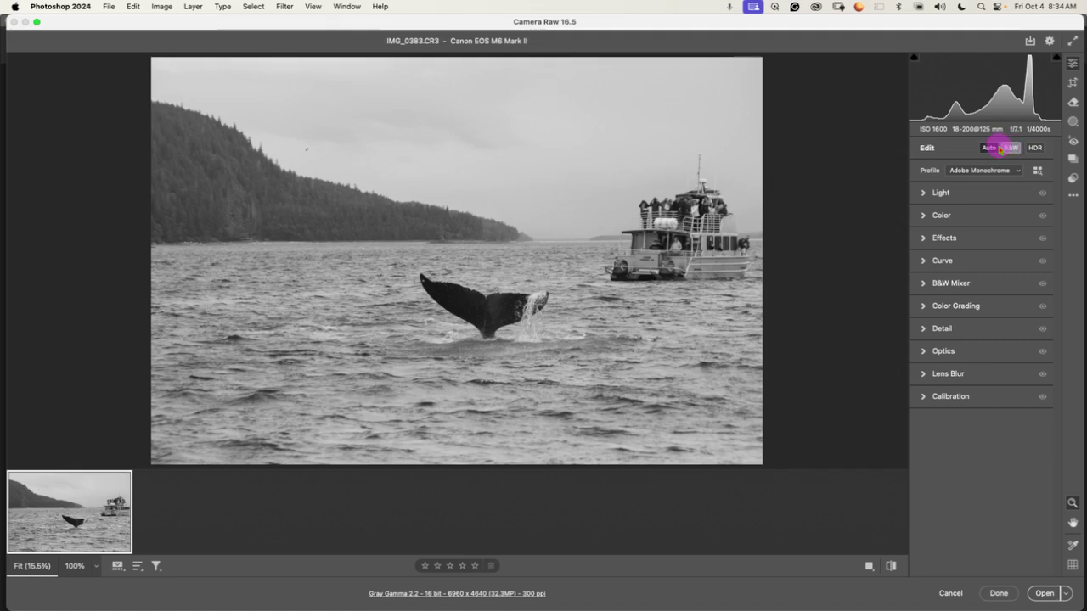
click(1036, 148)
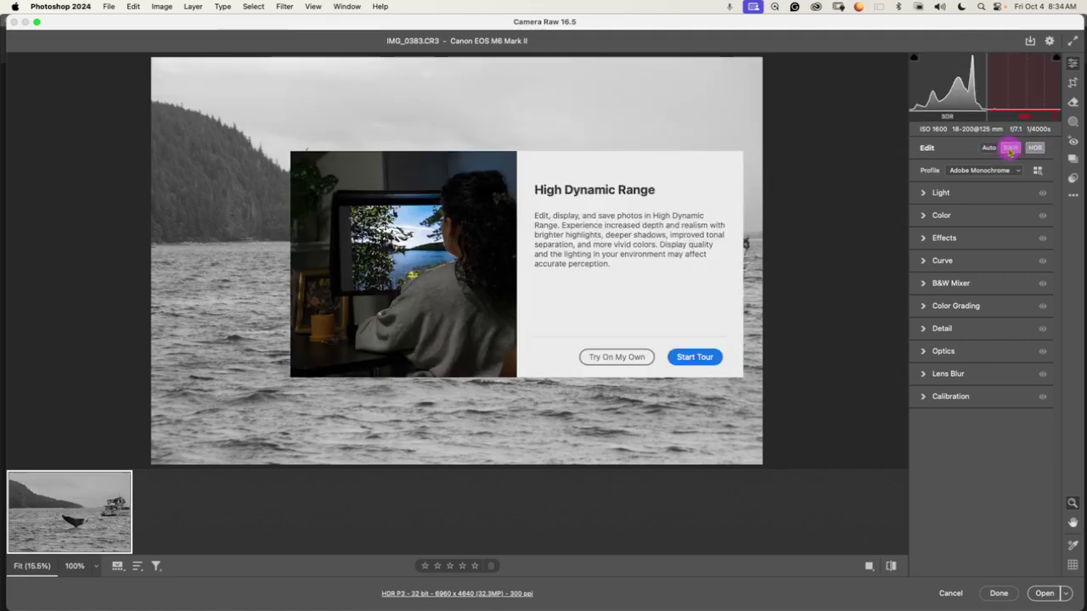
click(619, 357)
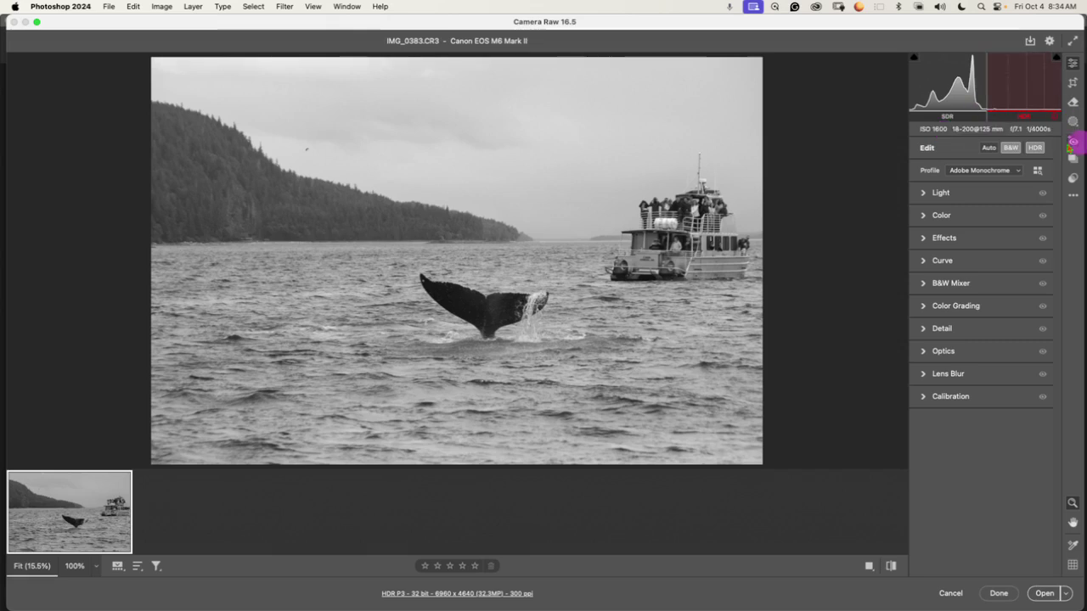
Step: Apply the Auto adjustment and switch off both HDR and black-and-white
click(1038, 148)
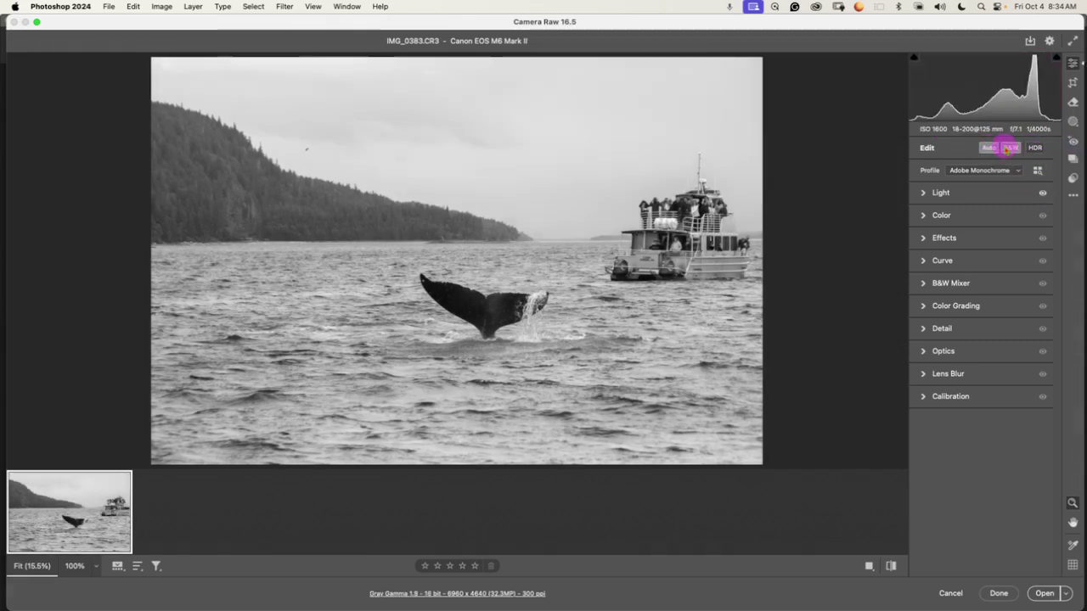
click(1011, 148)
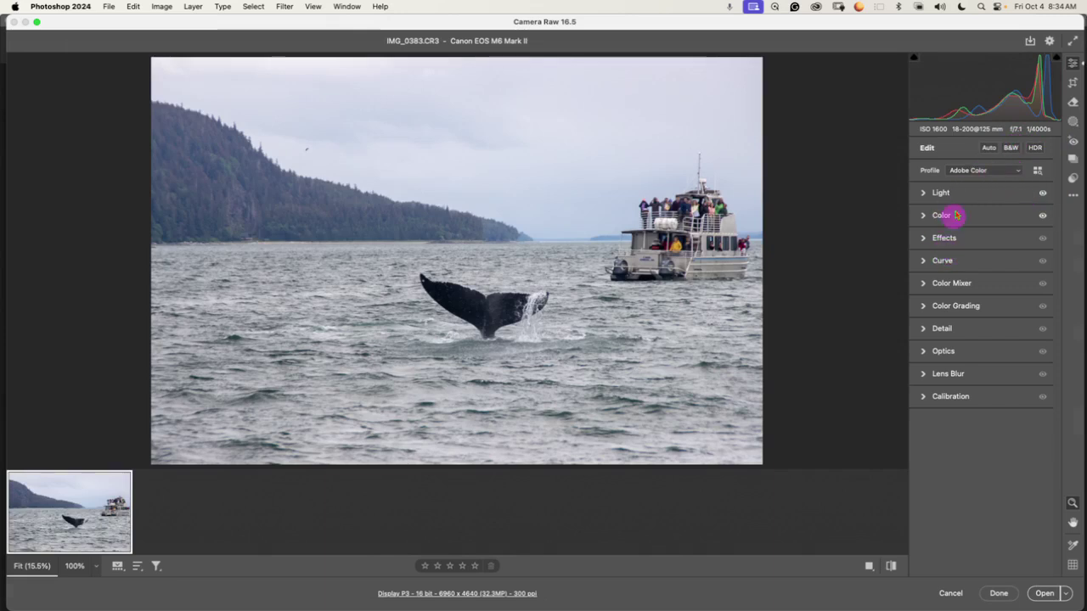
Step: Set the photo's profile to Adobe Vivid
click(992, 173)
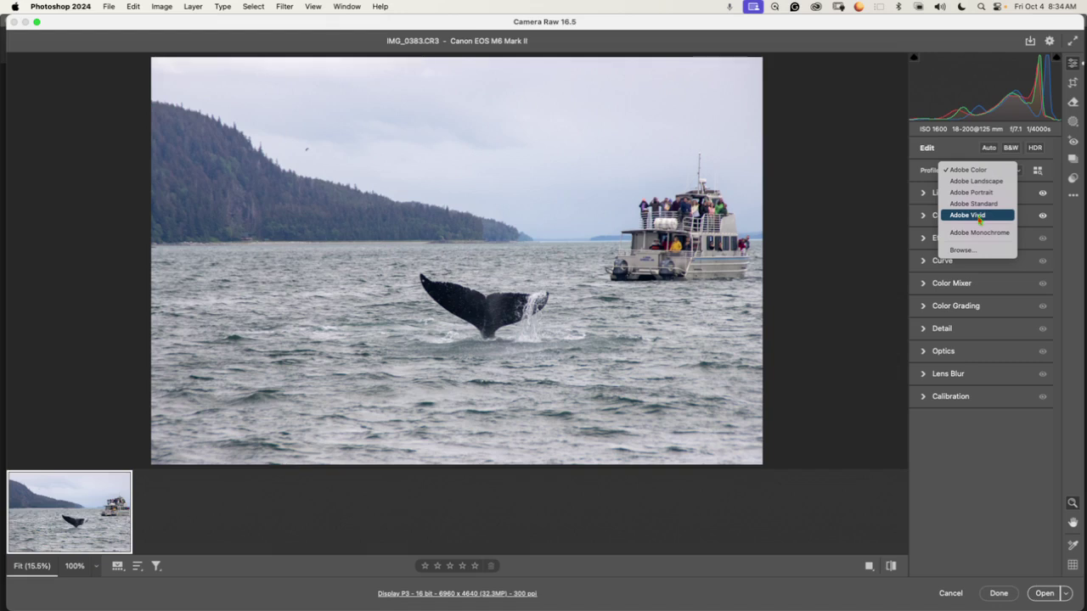
click(979, 220)
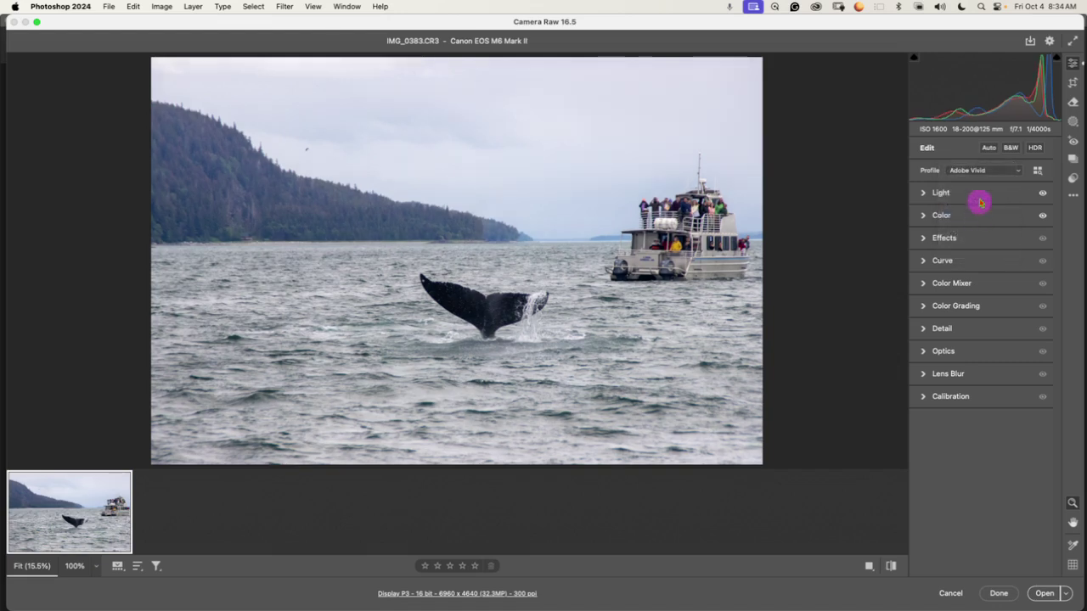
Step: Try the Adobe Standard and Adobe Portrait profiles on the photo and settle on Adobe Landscape
click(981, 170)
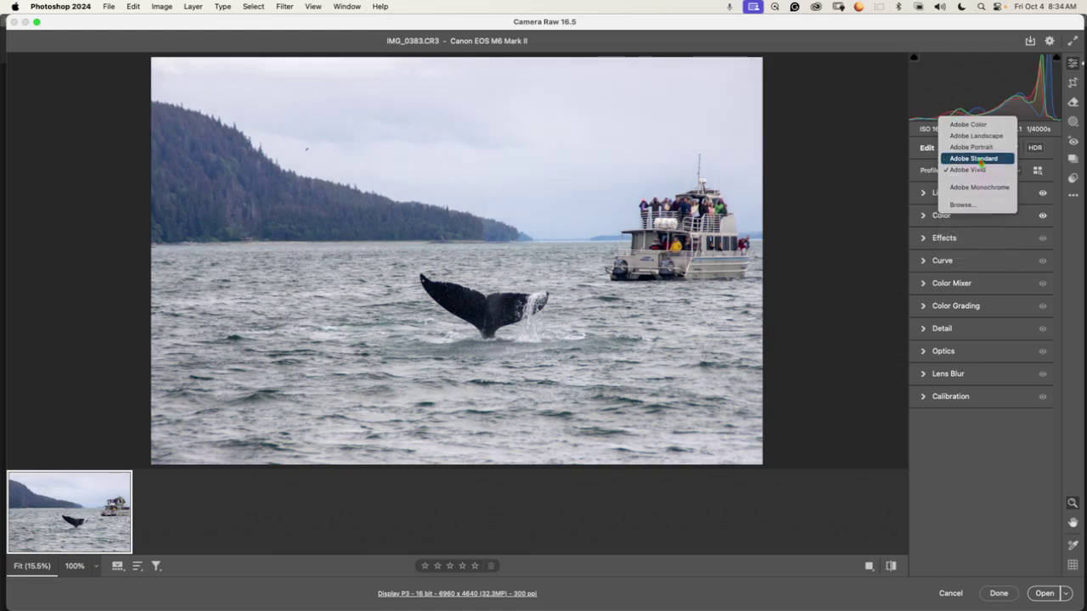
click(981, 159)
click(980, 171)
click(985, 171)
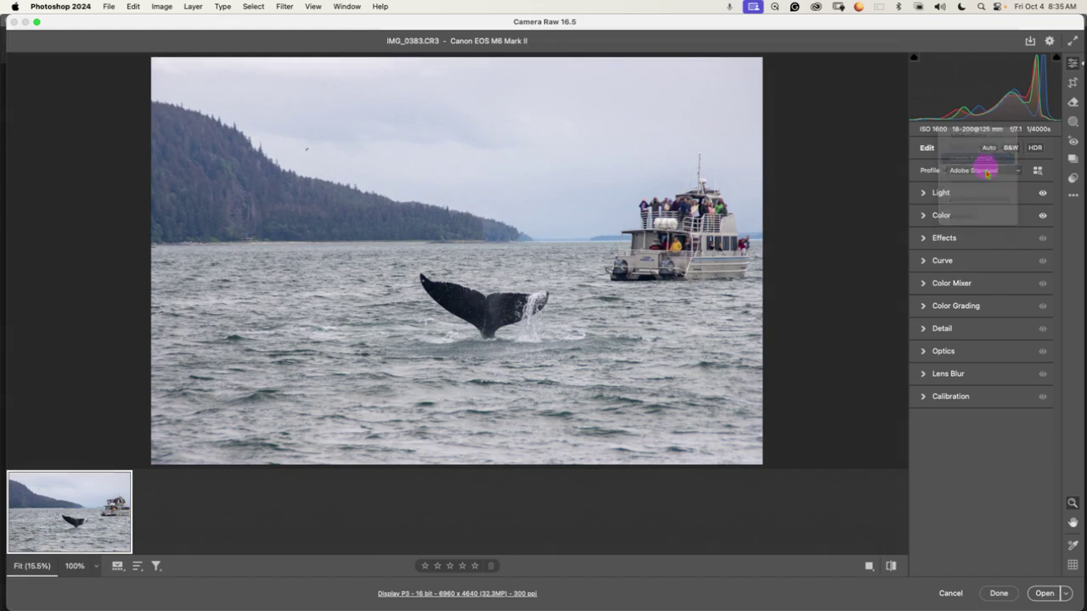
click(986, 171)
click(986, 159)
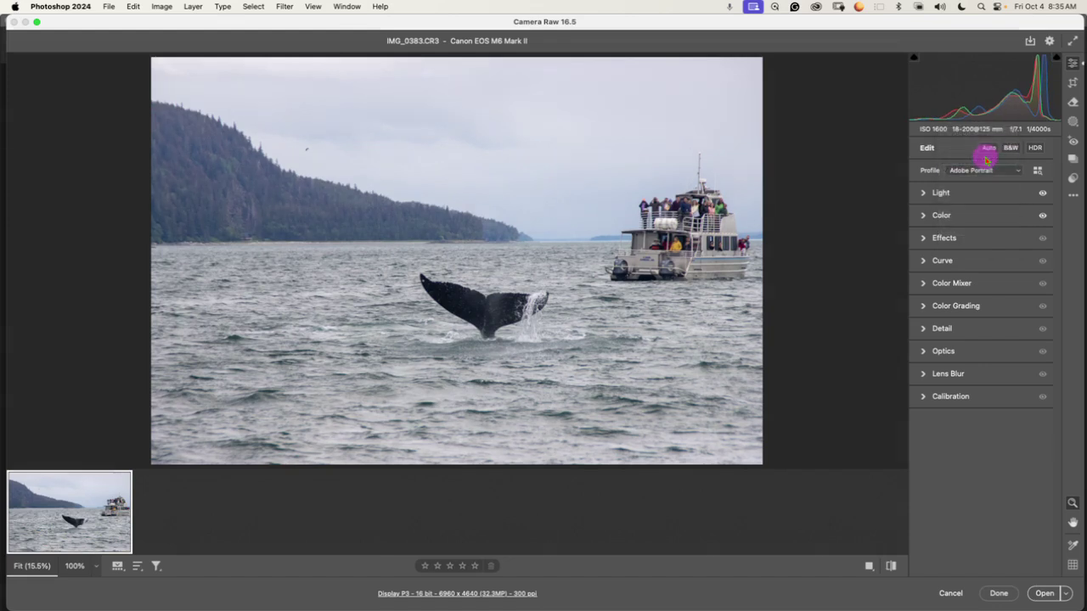
click(987, 166)
click(988, 178)
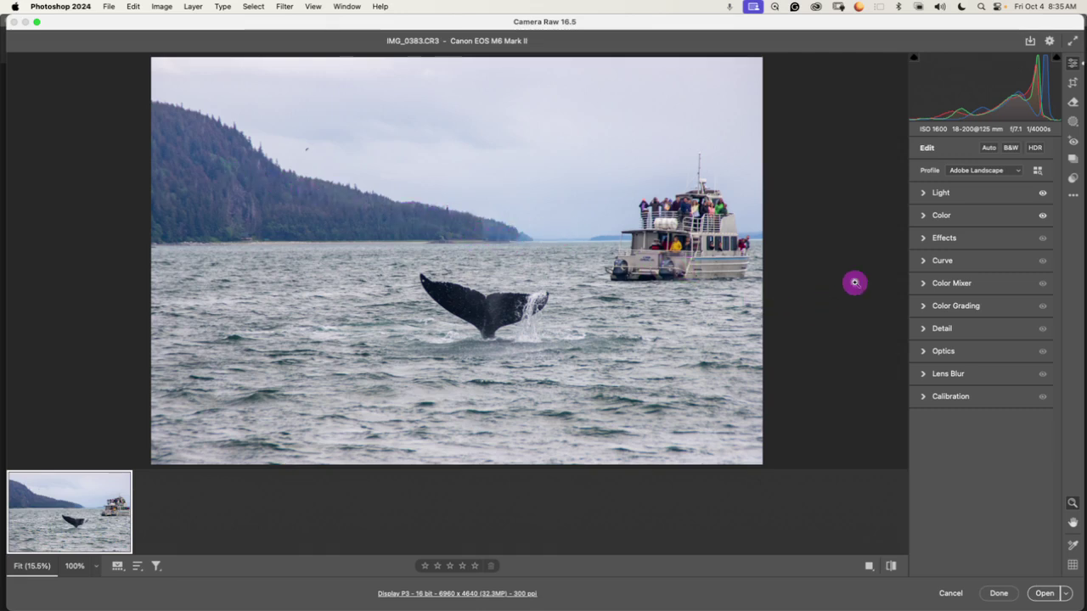
Step: Review the Light settings and compare the Adobe Color profile, returning the photo to Adobe Landscape
click(923, 195)
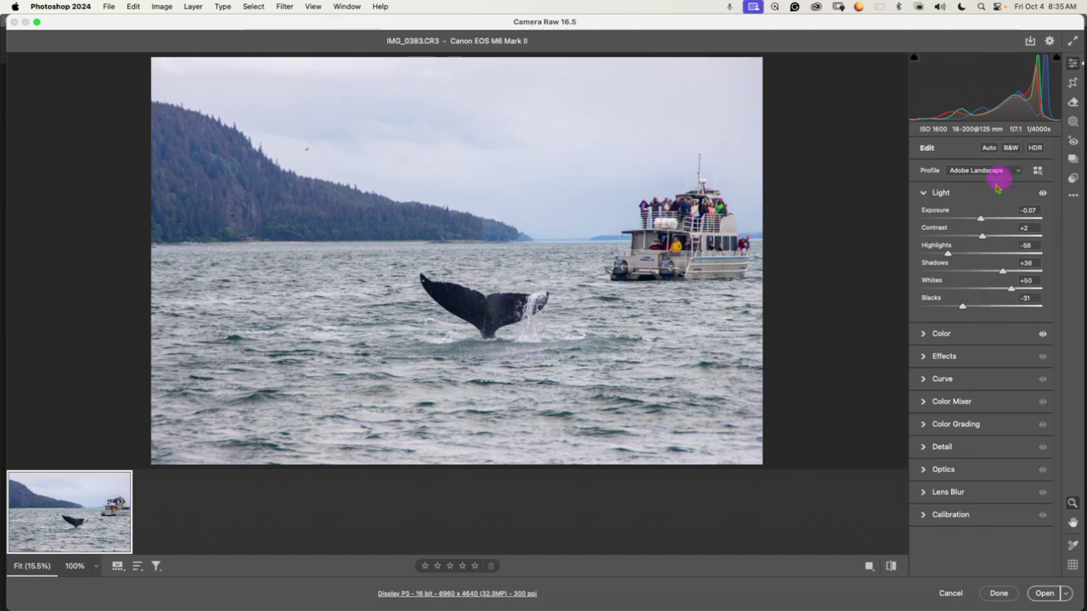
click(924, 194)
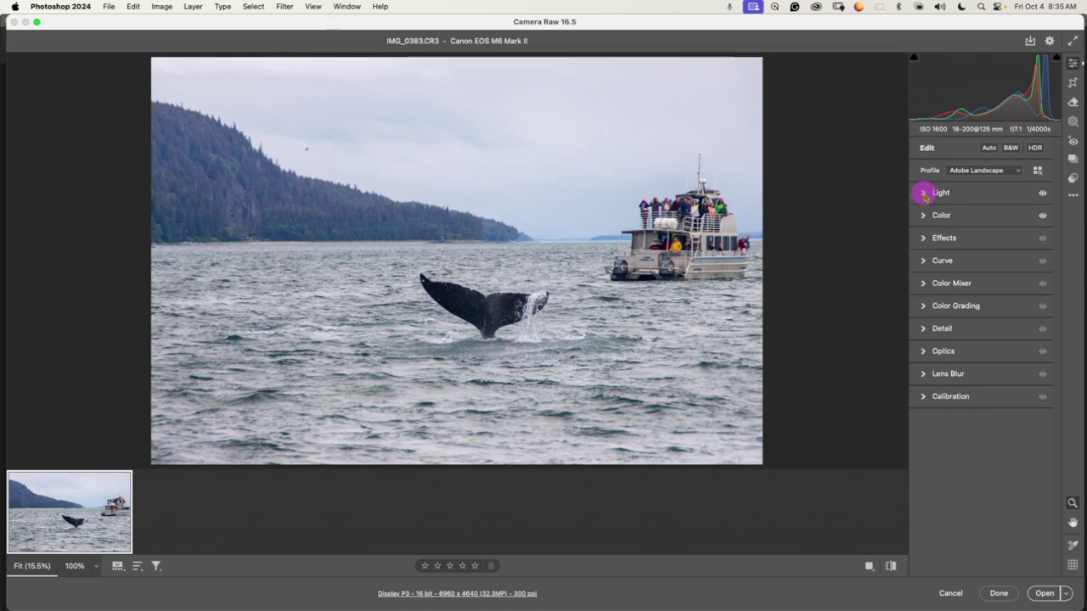
click(1020, 173)
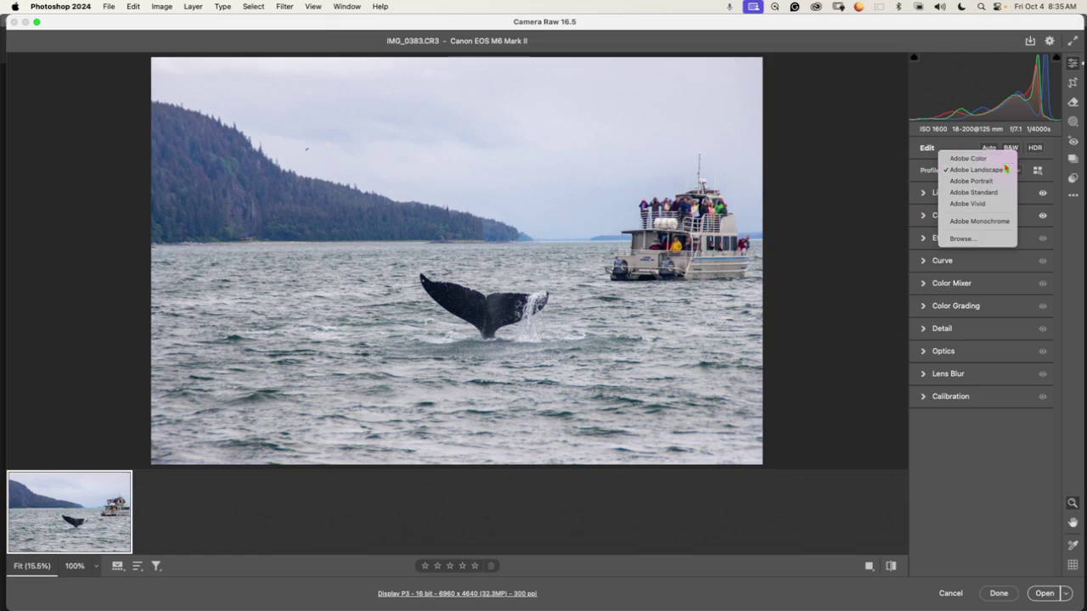
click(994, 159)
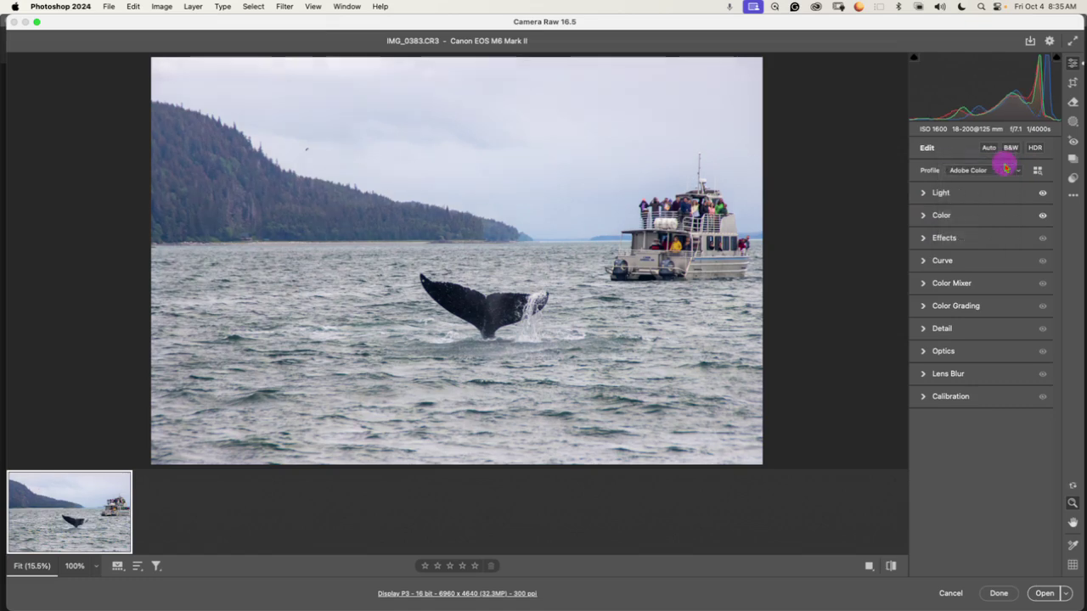
click(920, 194)
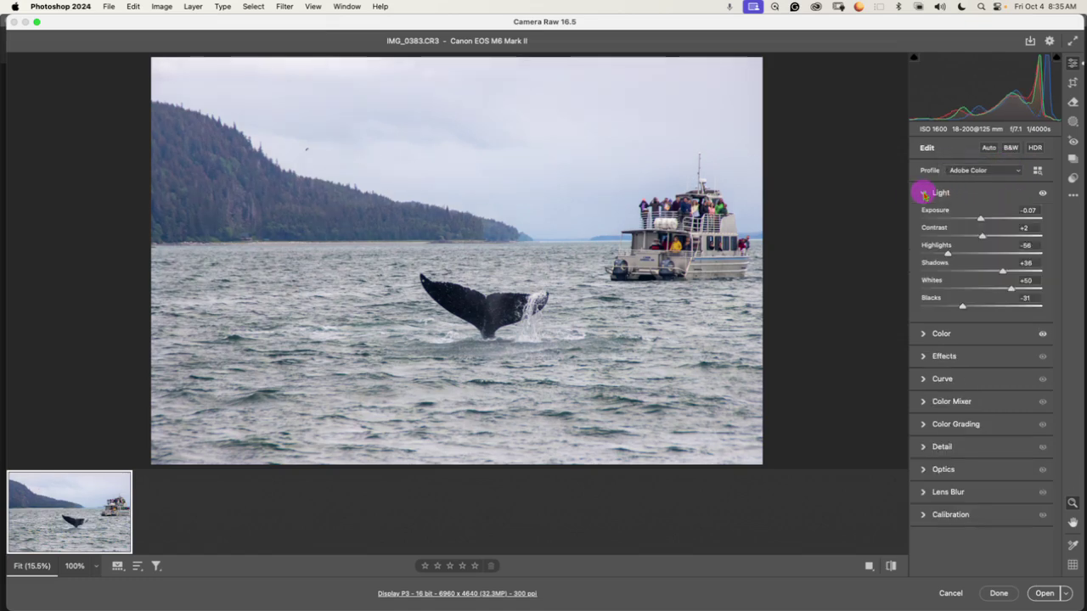
click(1017, 170)
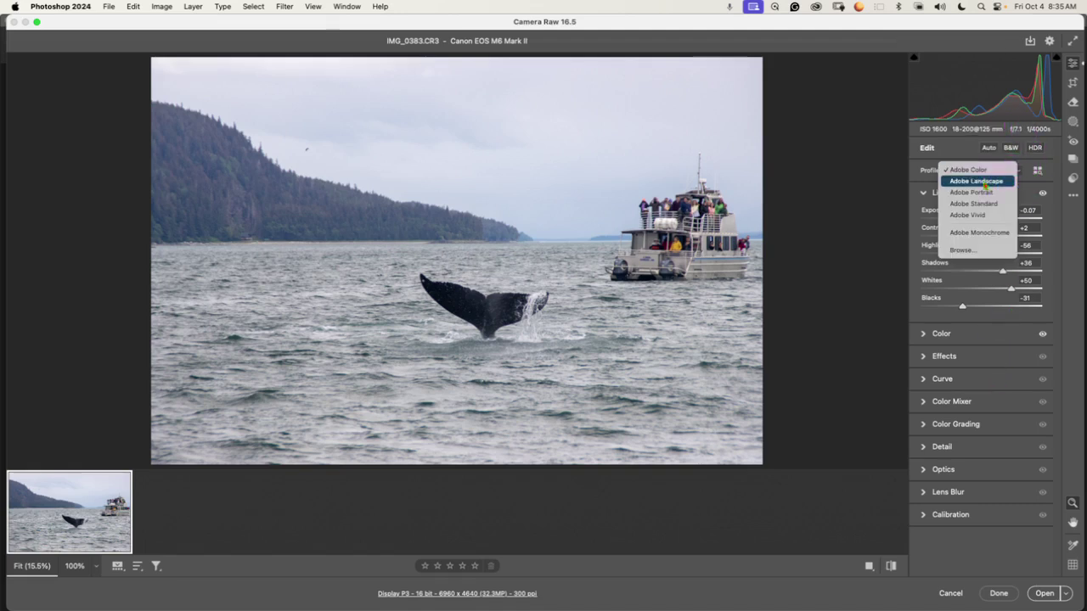
click(985, 181)
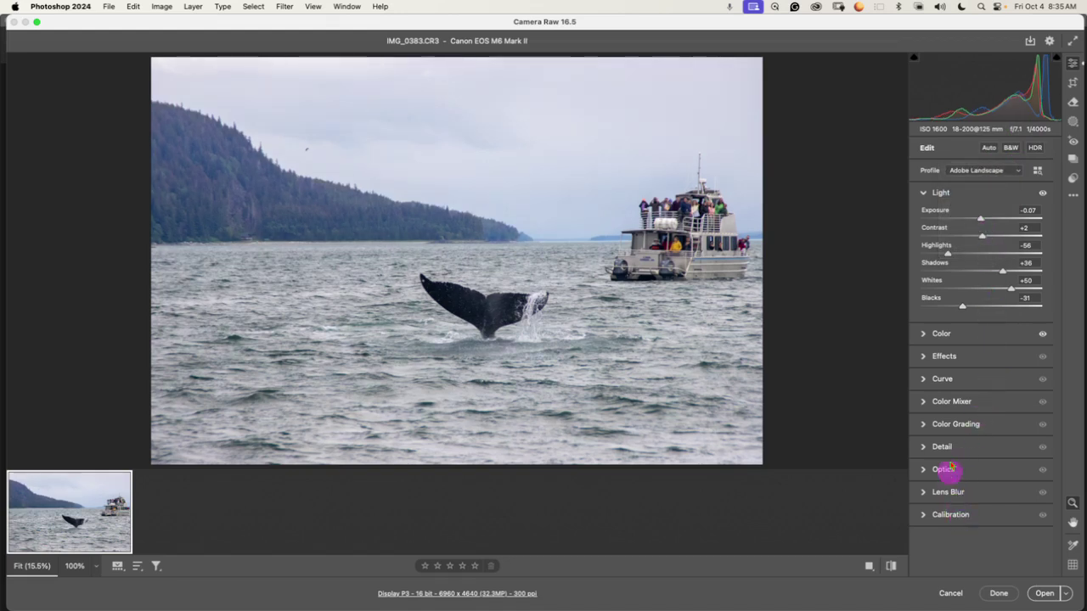
Step: Show the Color Grading wheels and open the adjusted raw photo in Photoshop as a regular image
click(923, 424)
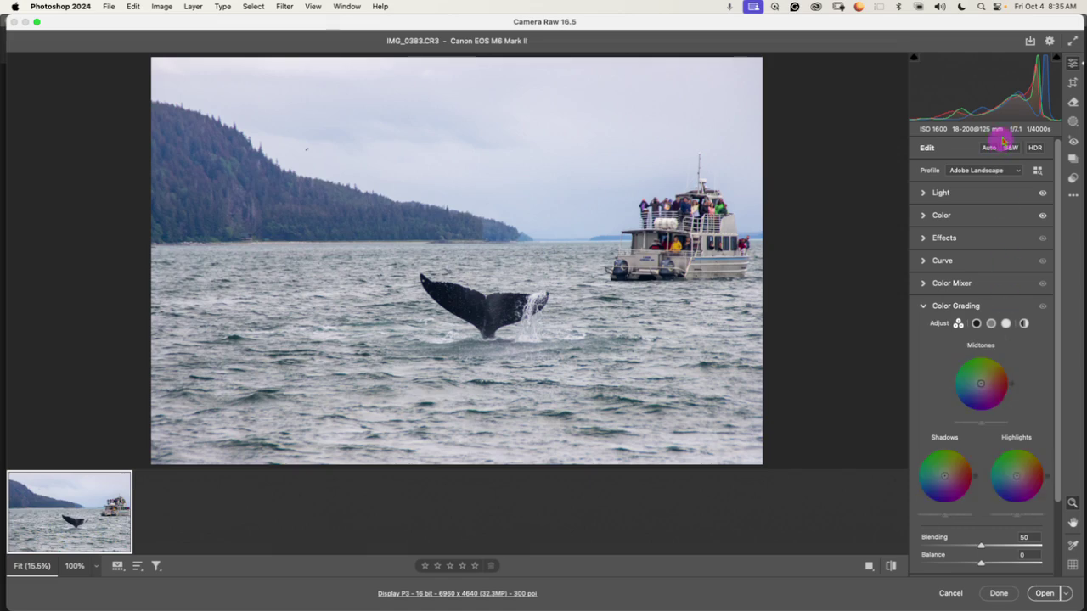
click(1023, 173)
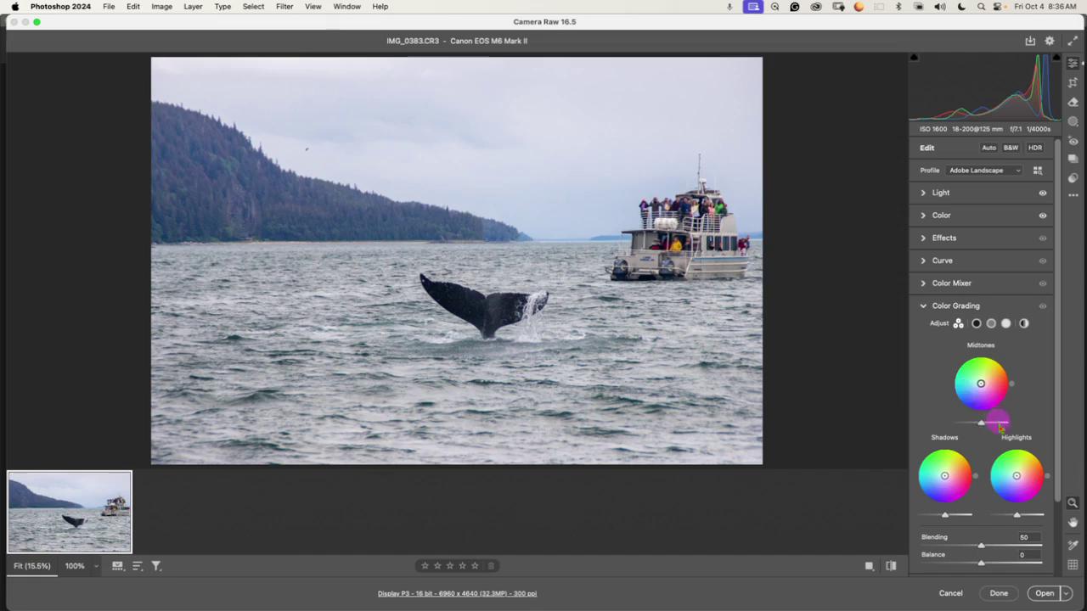
click(1066, 595)
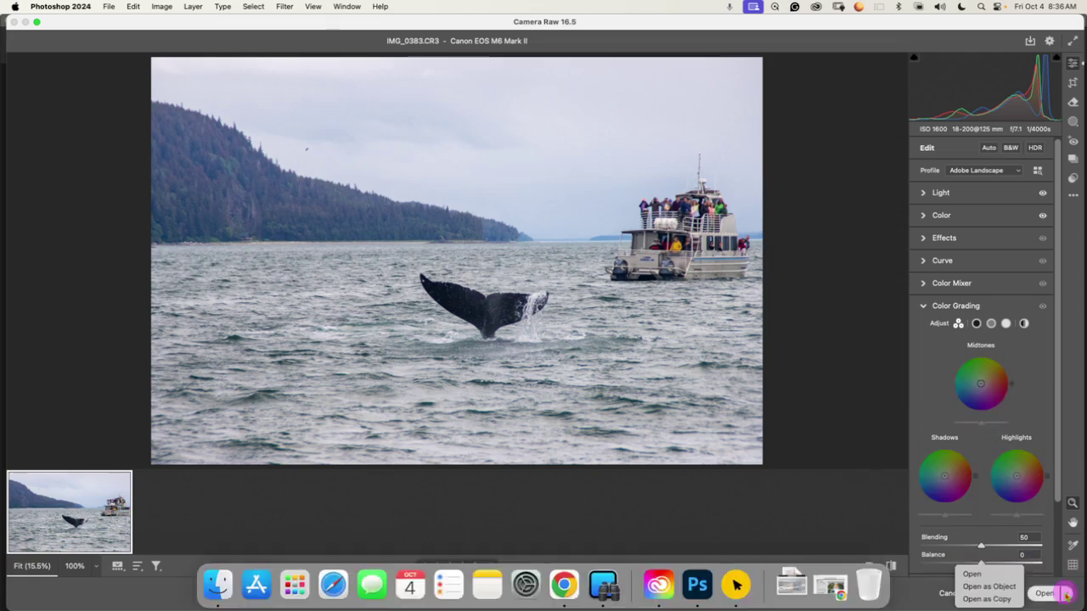
click(972, 575)
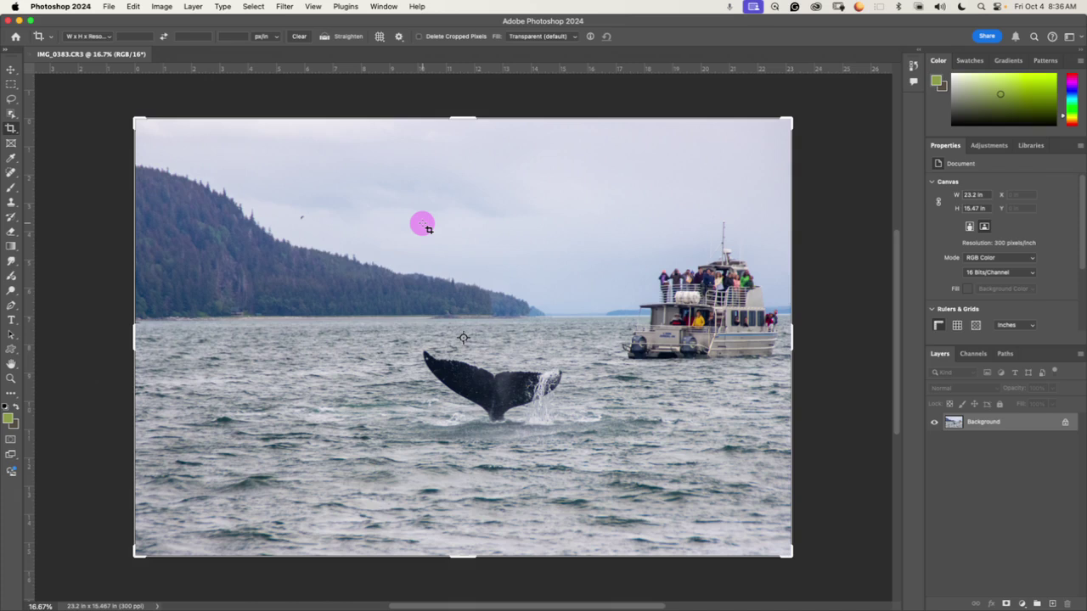
Step: Locate the Camera Raw Filter command among the available filters without applying it
click(323, 10)
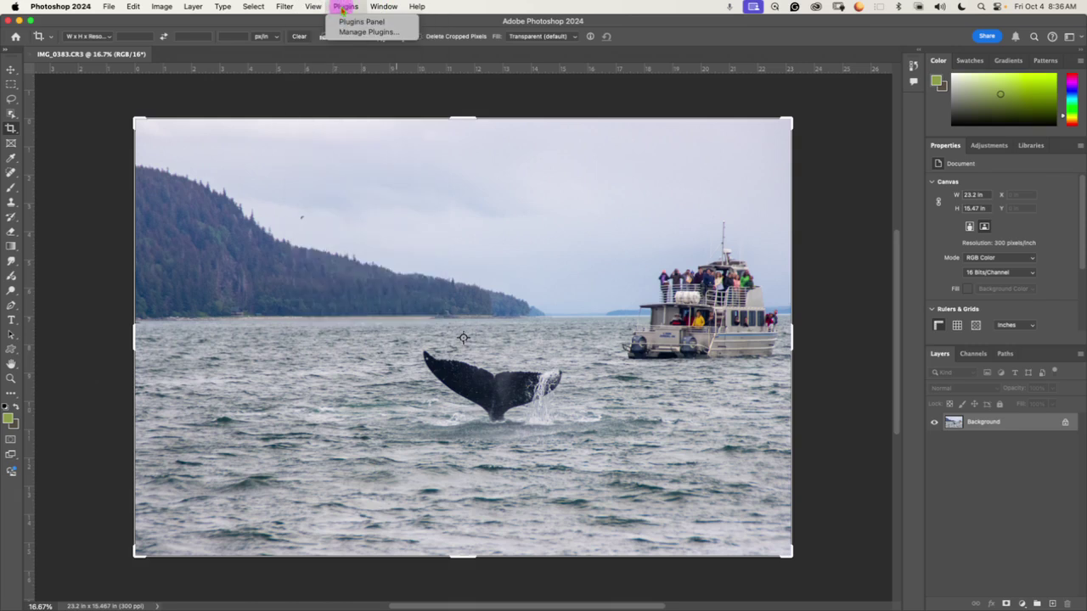
mouse_move(291, 9)
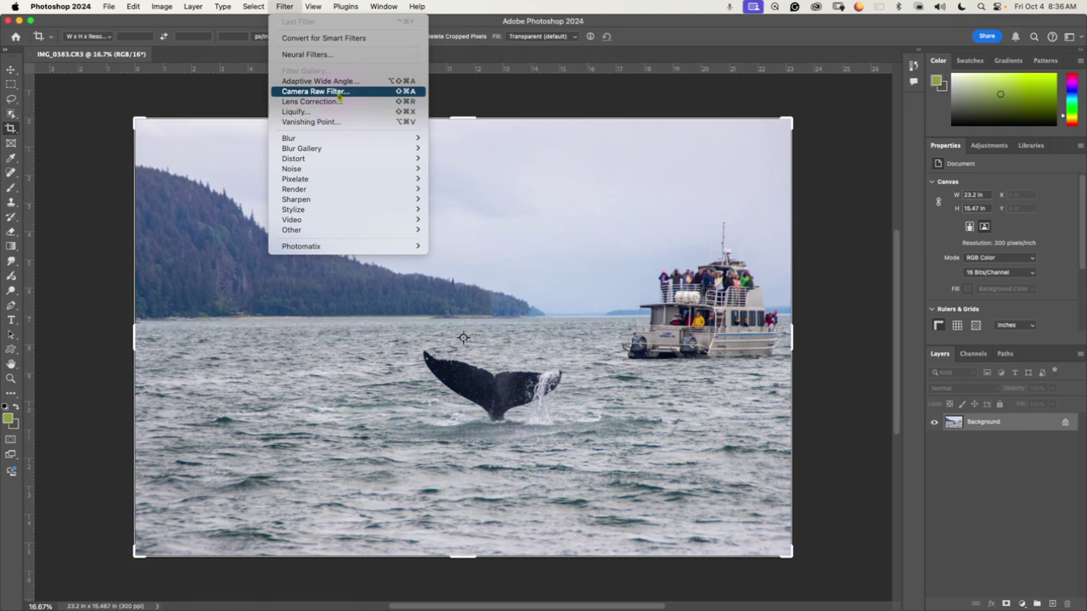
click(284, 6)
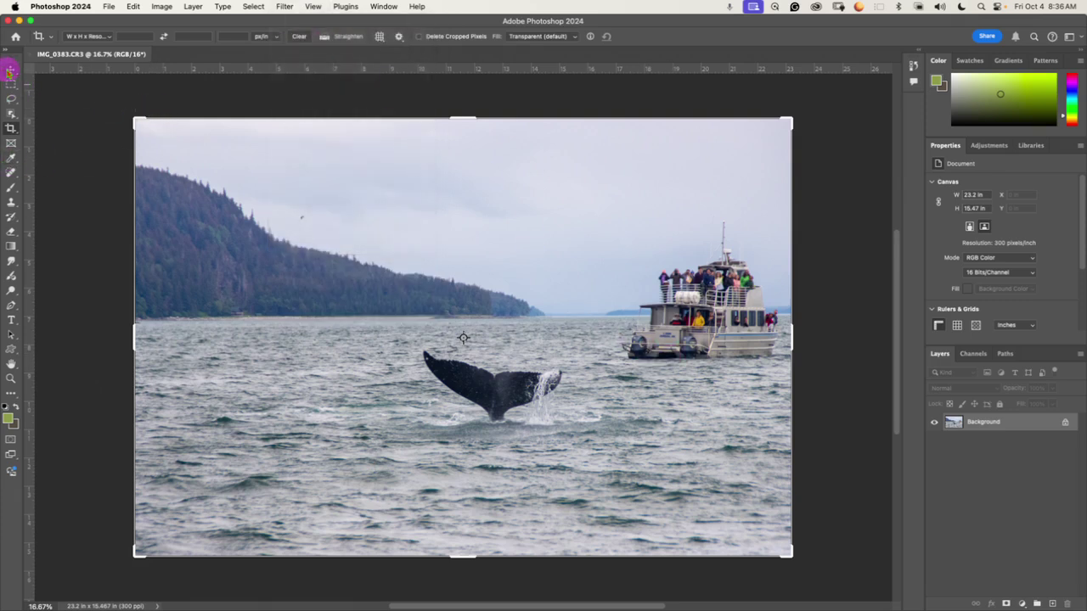
Step: Activate the Move tool and the Rectangular Marquee tool, and try a rectangular selection from the hillside sky toward the boat
click(11, 70)
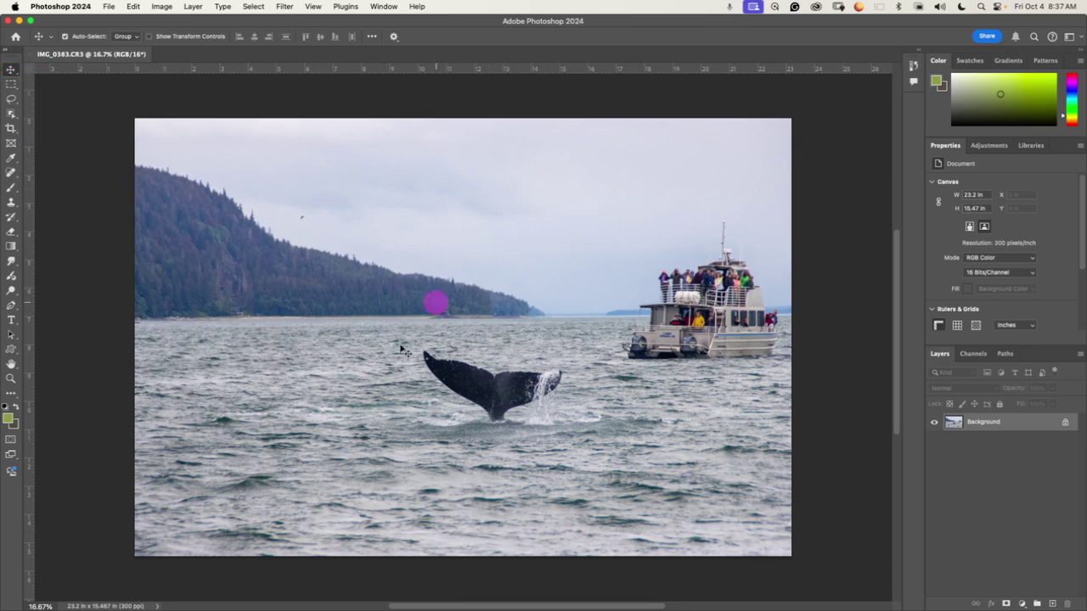
click(11, 84)
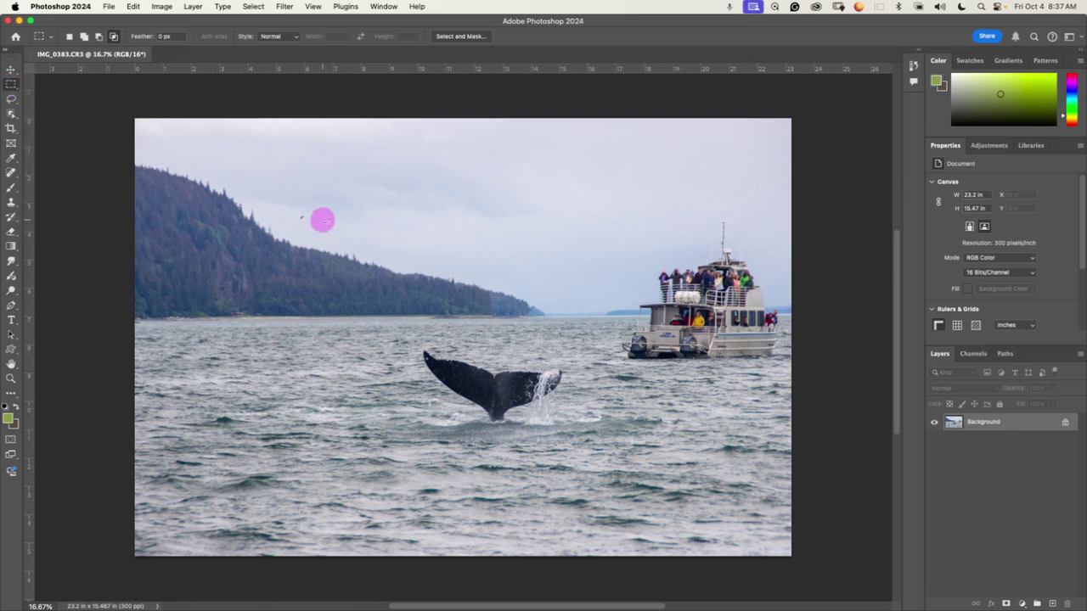
drag(255, 181, 629, 319)
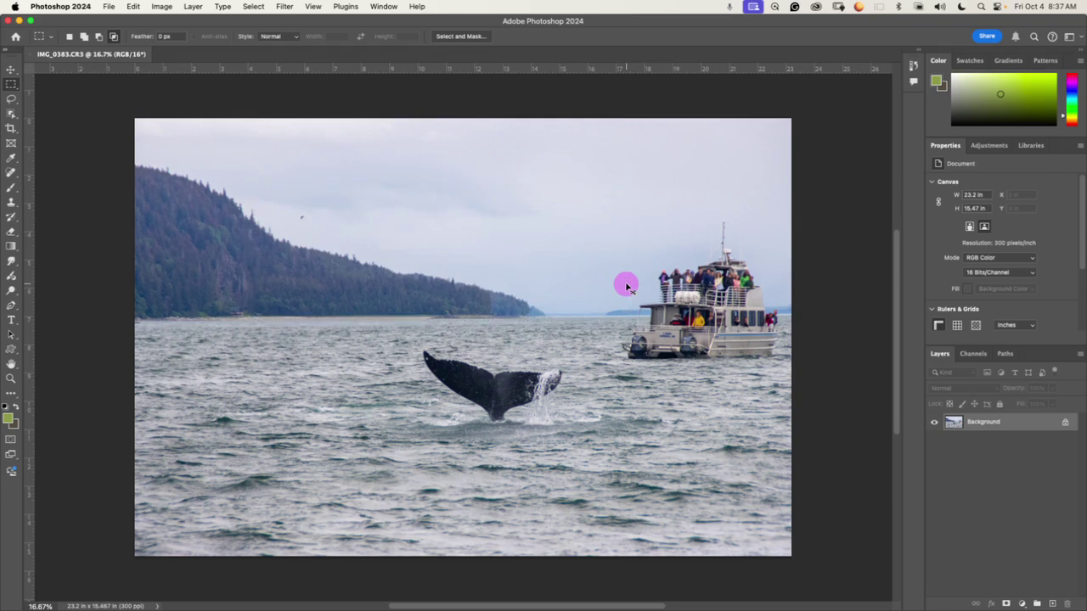
Step: Activate the Lasso and Object Selection tools, and look at the Quick Selection and Magic Wand alternatives
click(10, 99)
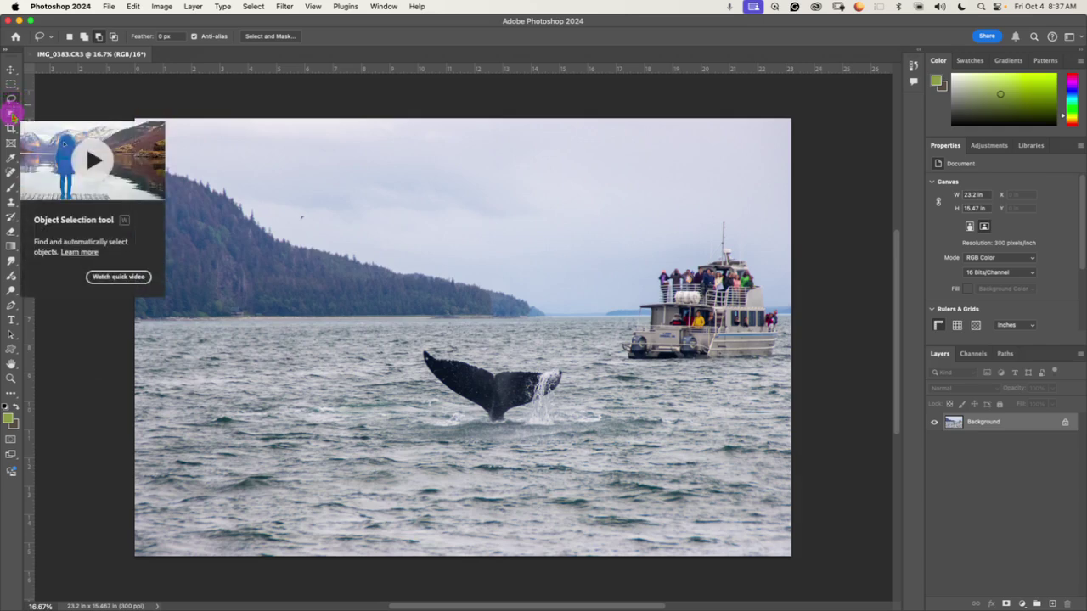
mouse_move(12, 112)
mouse_down()
mouse_move(61, 115)
mouse_move(14, 113)
mouse_move(17, 90)
mouse_move(18, 115)
mouse_move(61, 121)
mouse_move(52, 136)
mouse_up()
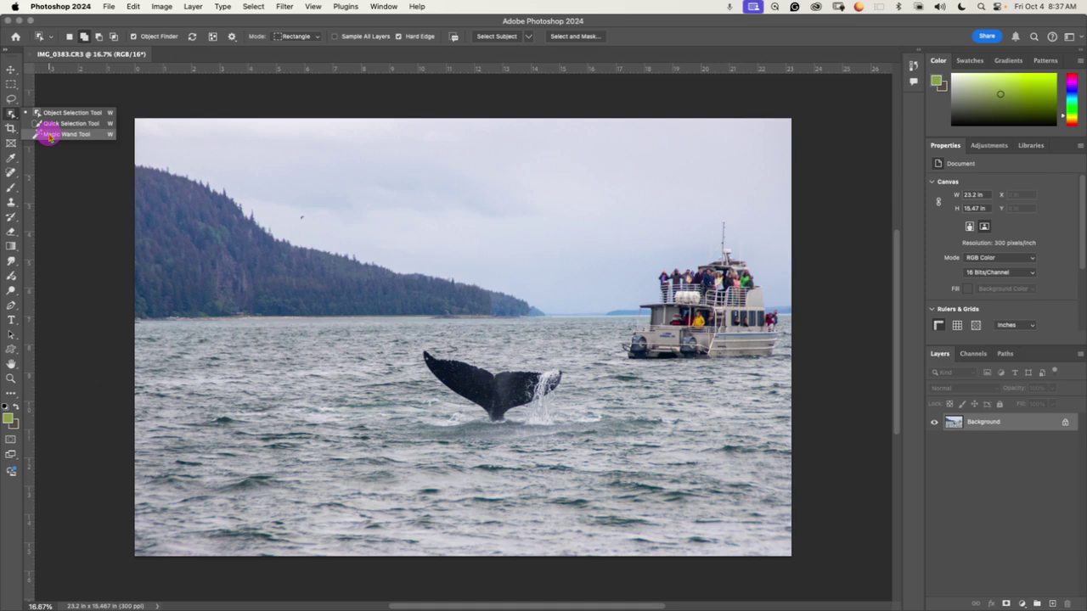
drag(51, 136, 11, 115)
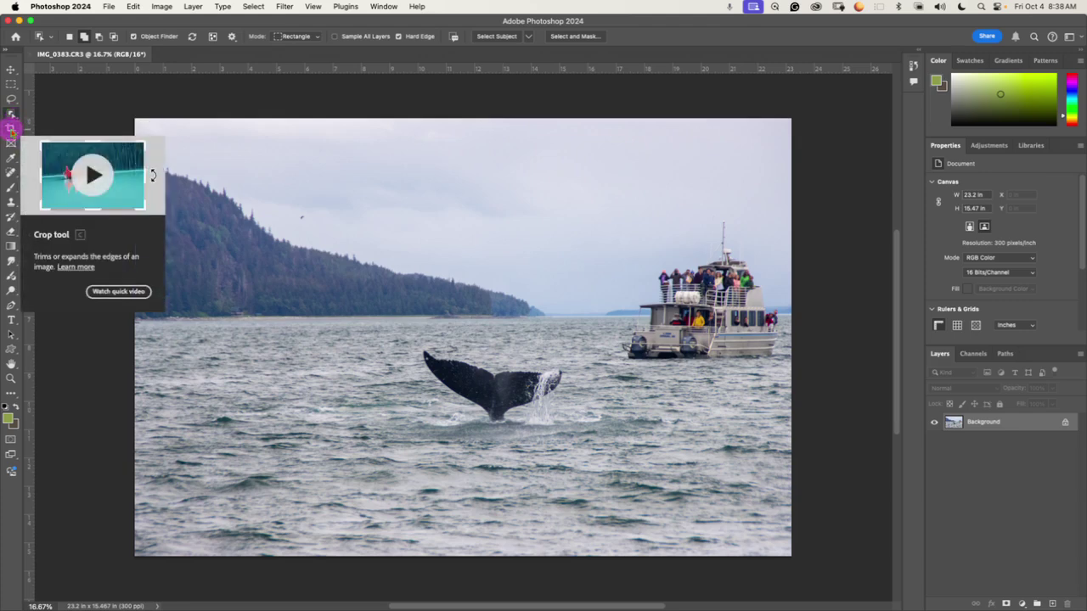
Step: Try cropping away the upper sky with the Crop tool, restore the full frame and cancel the crop
click(11, 127)
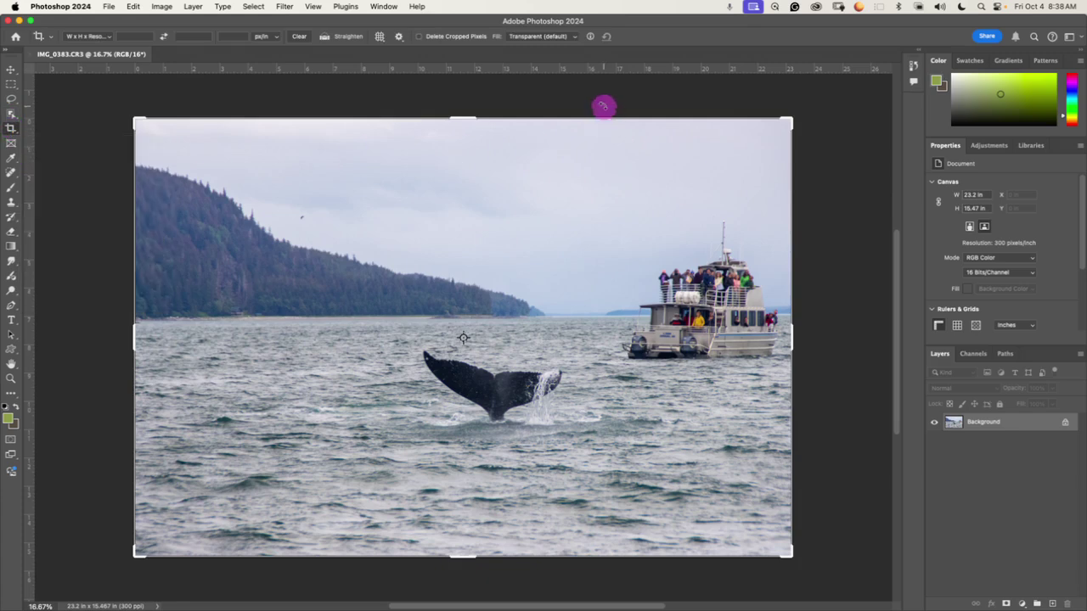
drag(456, 118, 485, 161)
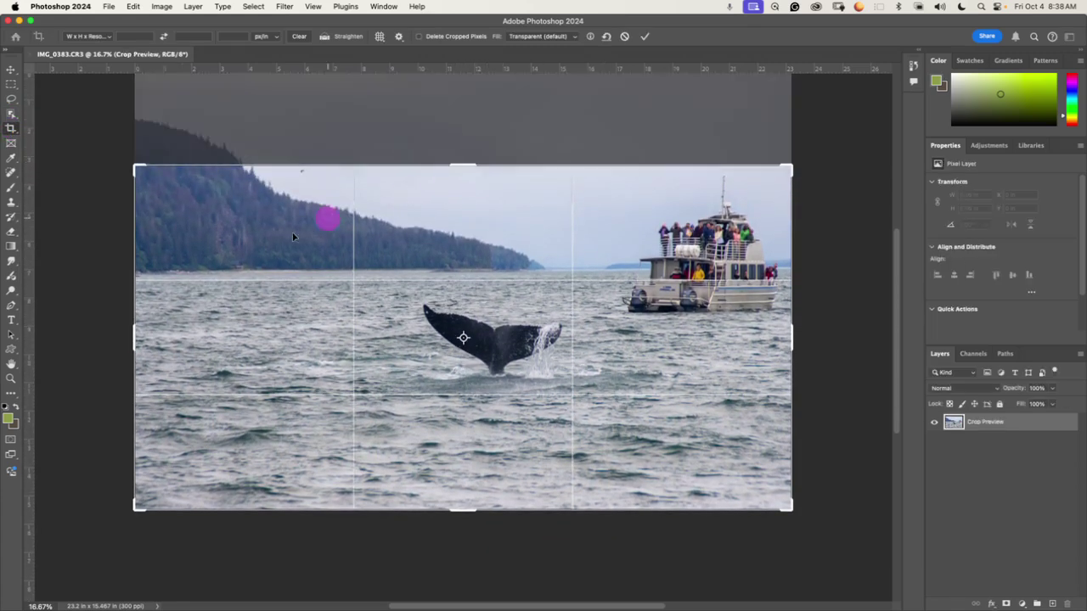
mouse_move(150, 334)
mouse_down()
mouse_move(136, 337)
mouse_move(238, 328)
mouse_move(119, 330)
mouse_move(141, 321)
mouse_up()
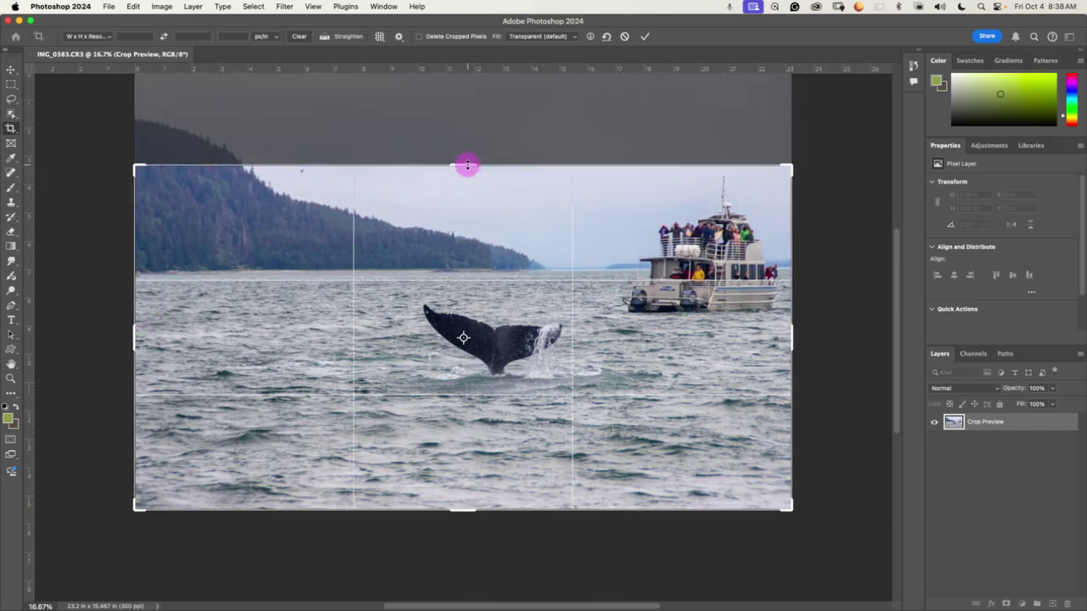
drag(466, 165, 463, 118)
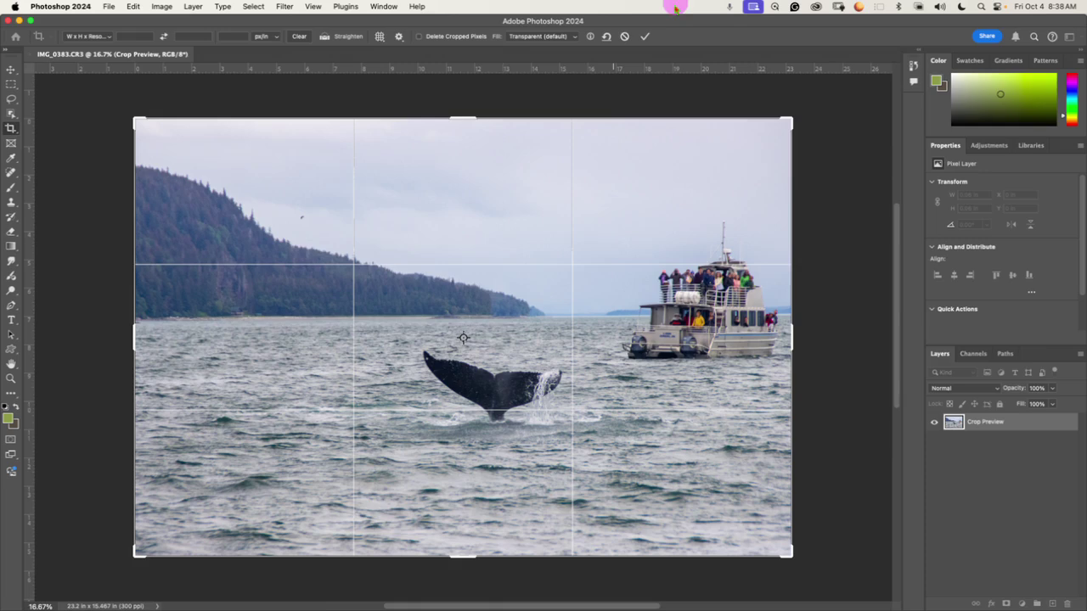
click(625, 37)
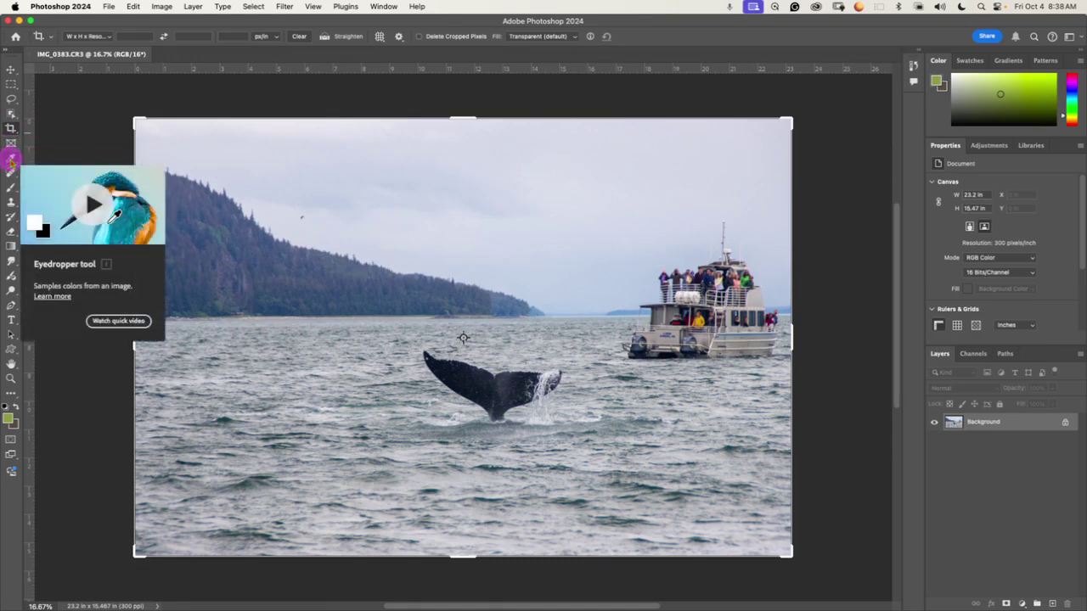
Step: Sample foreground colors with the Eyedropper tool from the sky, the whale's tail, the hillside and the water
click(11, 160)
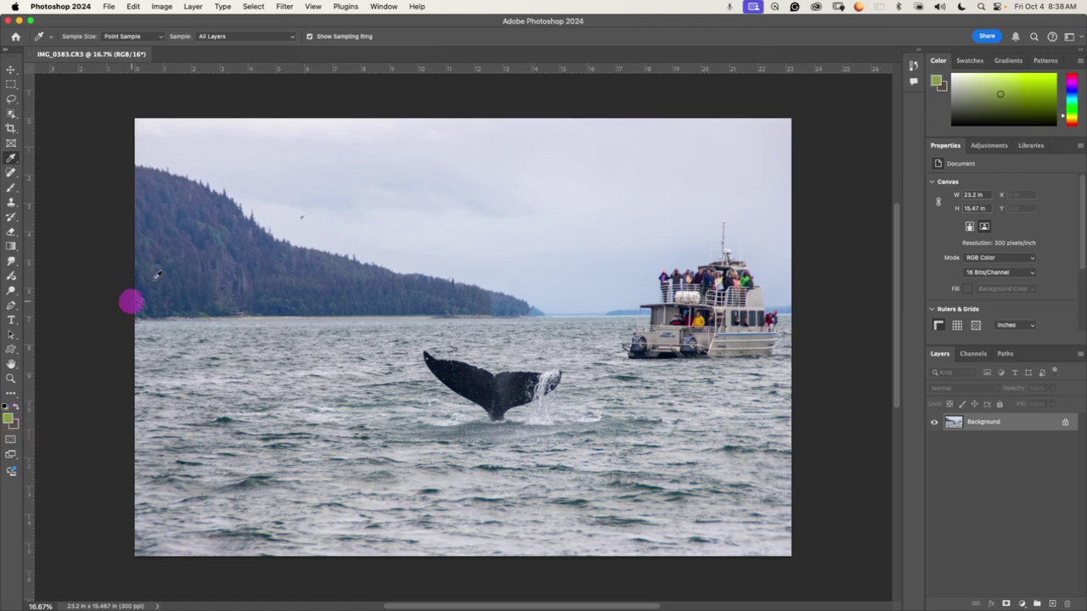
click(465, 163)
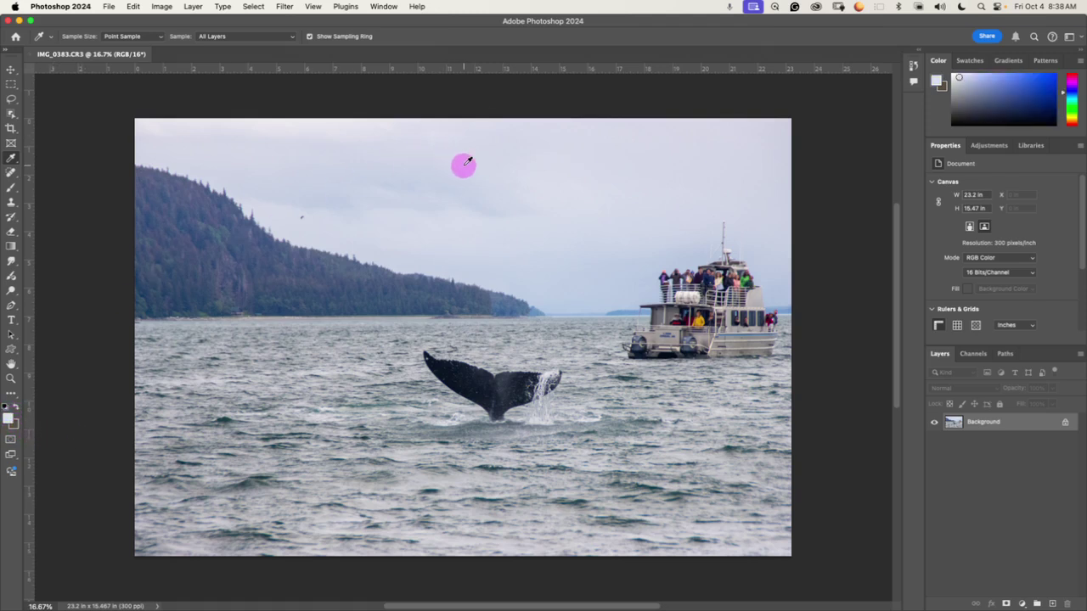
click(418, 224)
click(336, 185)
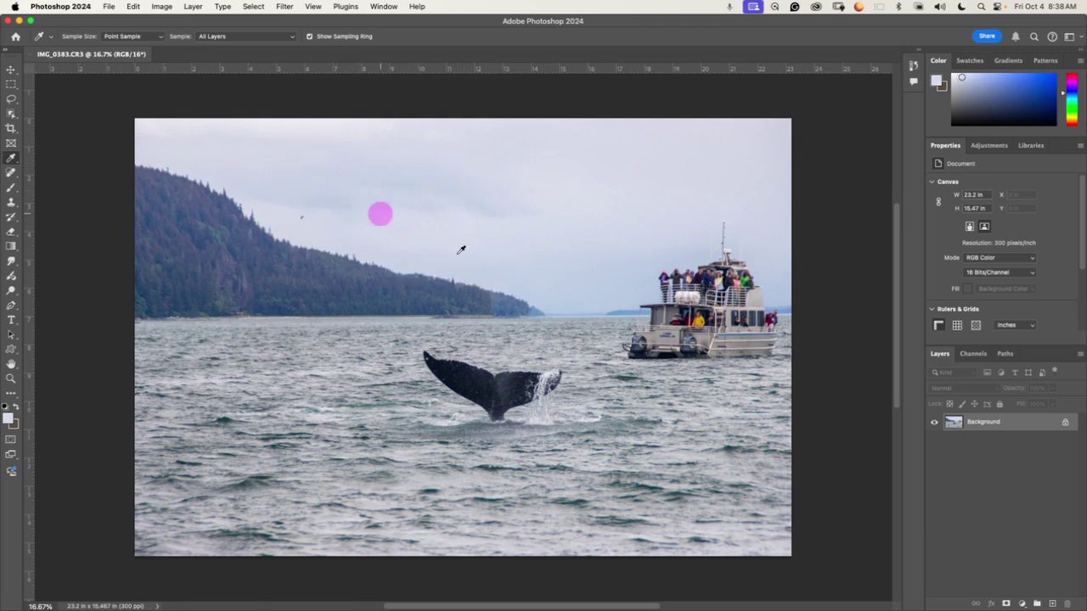
click(505, 395)
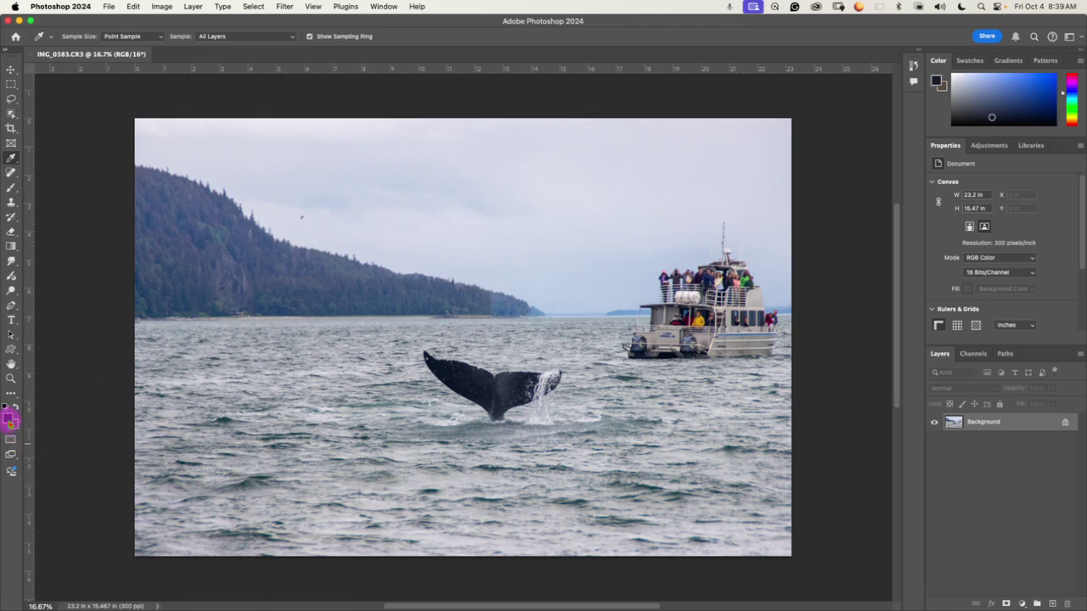
click(372, 416)
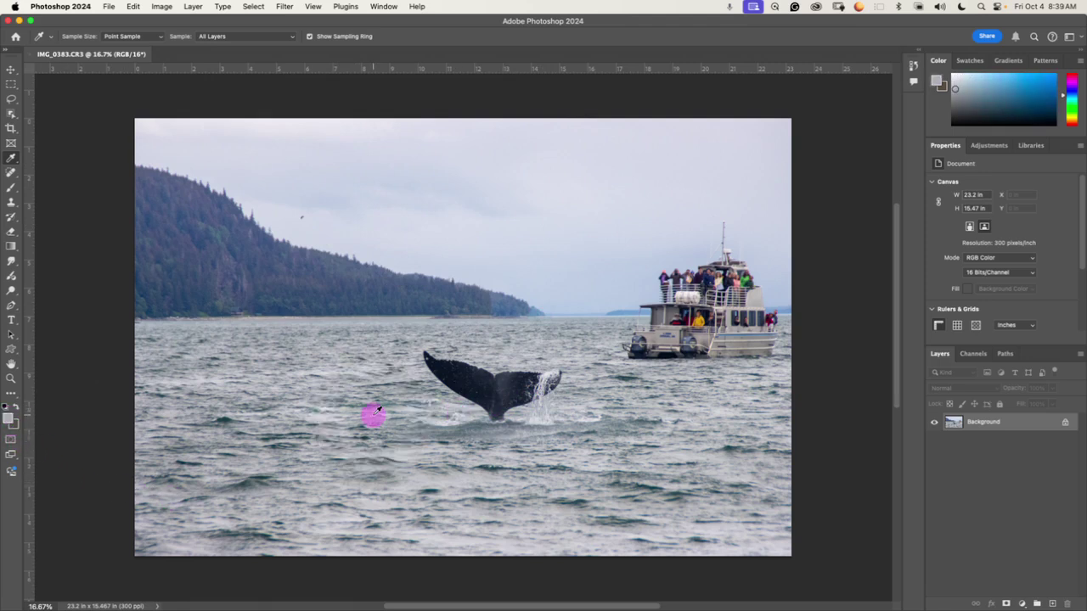
click(302, 289)
click(267, 398)
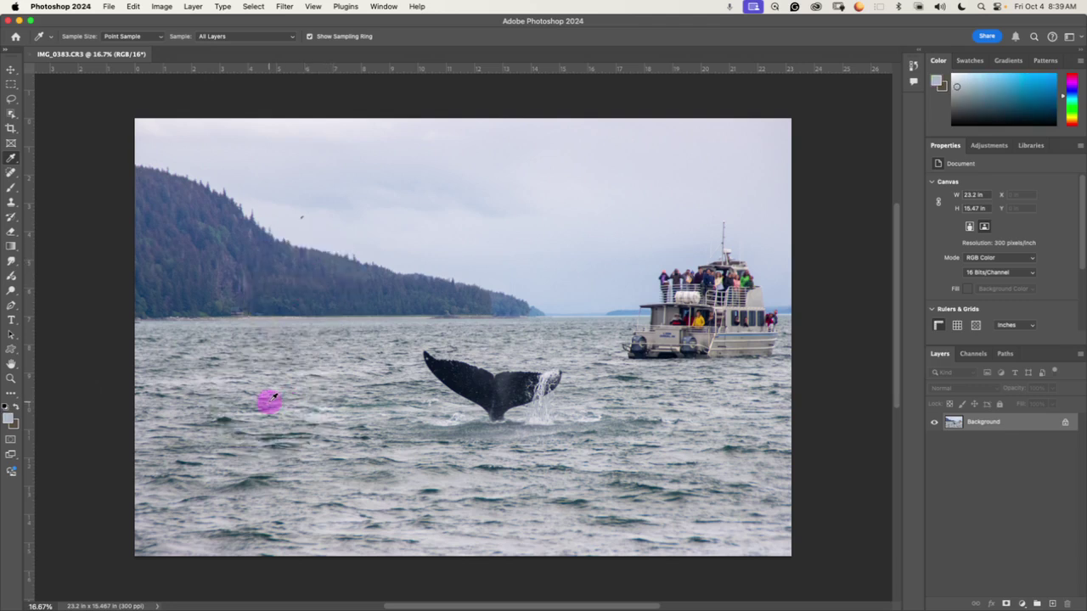
Step: Sample the hillside's blue as the foreground color, and swap foreground and background colors repeatedly, ending with the blue as background
click(186, 259)
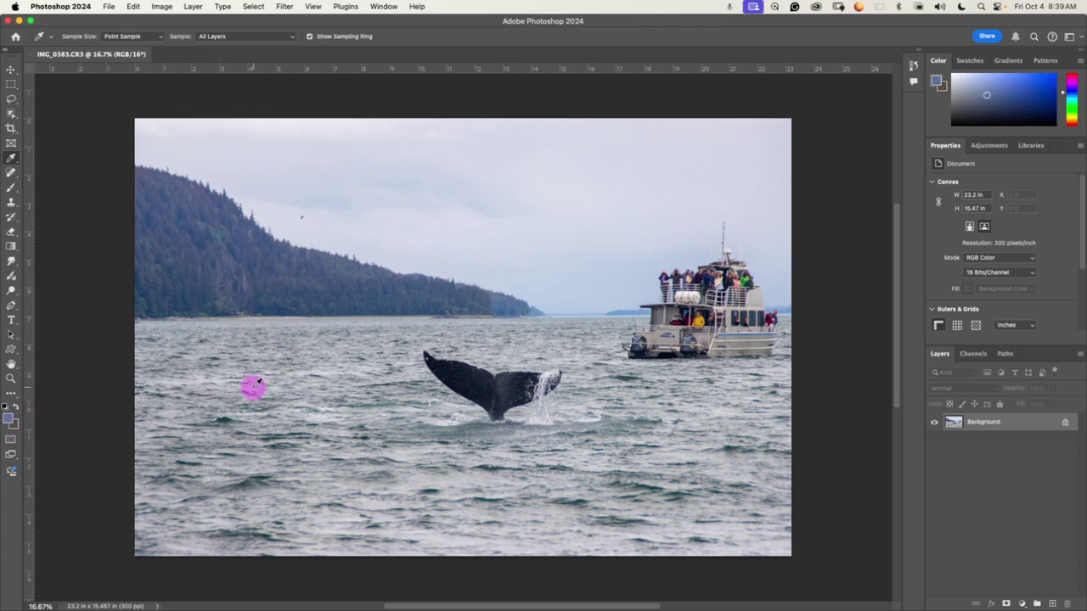
key(x)
key(x)
key(x)
key(x)
key(x)
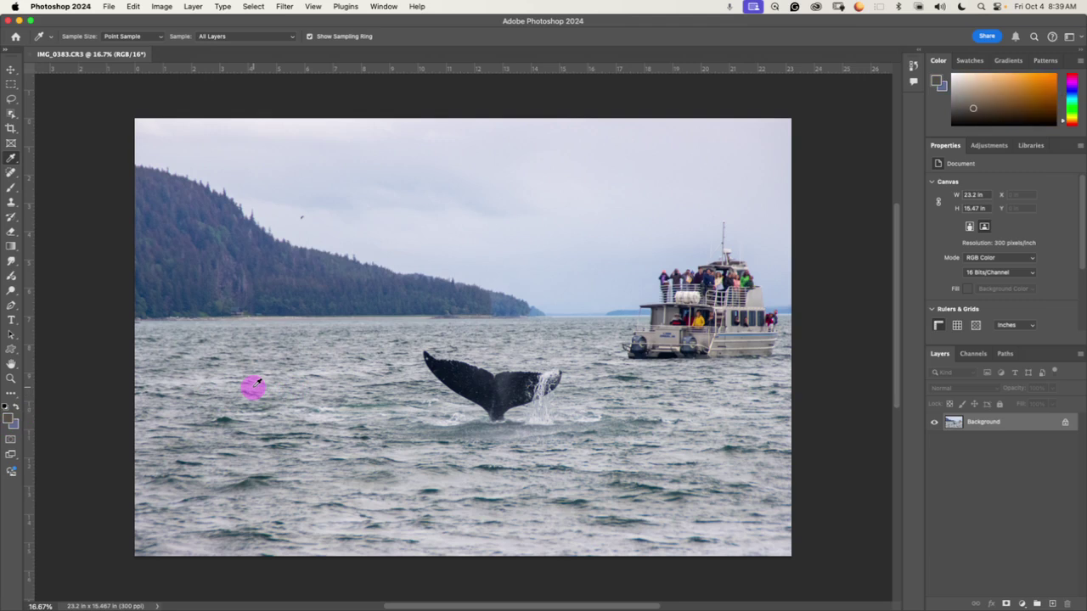
key(x)
key(x)
key(x)
key(x)
key(x)
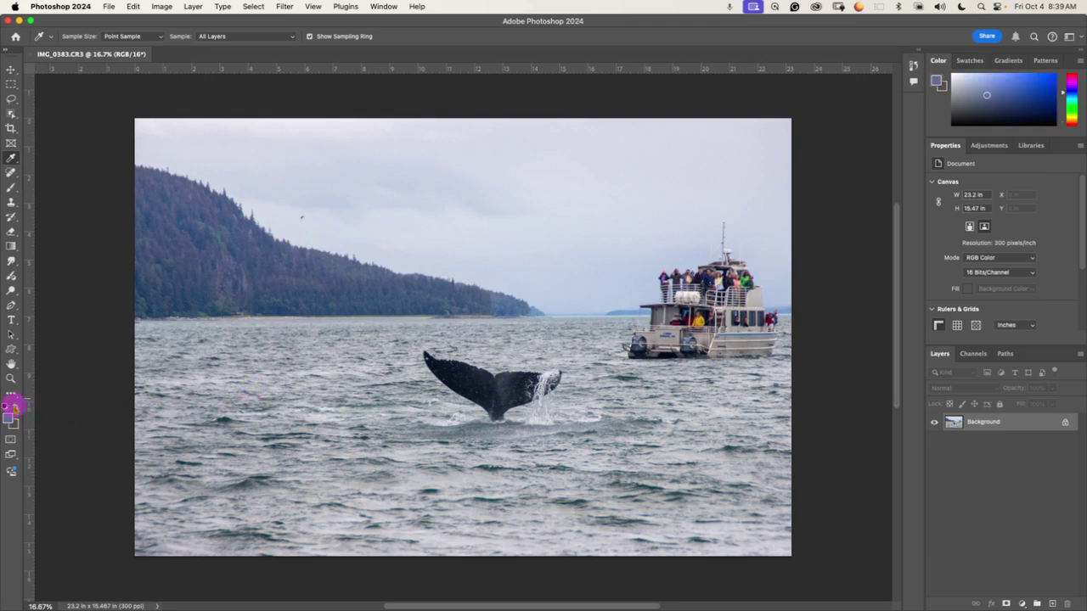
click(16, 408)
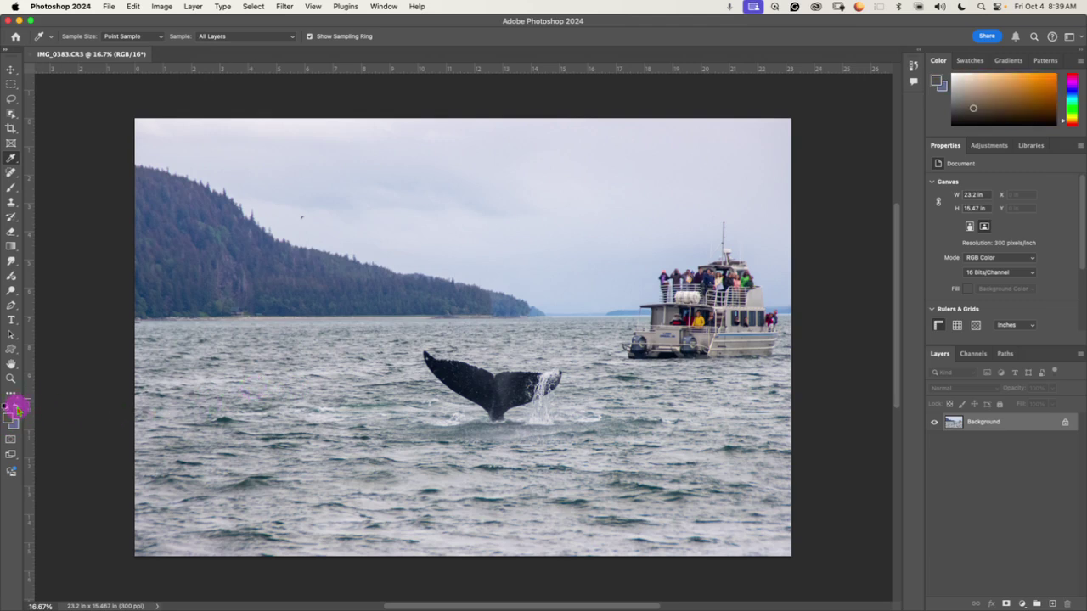
click(16, 408)
click(16, 407)
click(16, 408)
click(16, 407)
click(16, 408)
click(16, 408)
click(16, 408)
key(x)
key(x)
key(x)
key(x)
key(x)
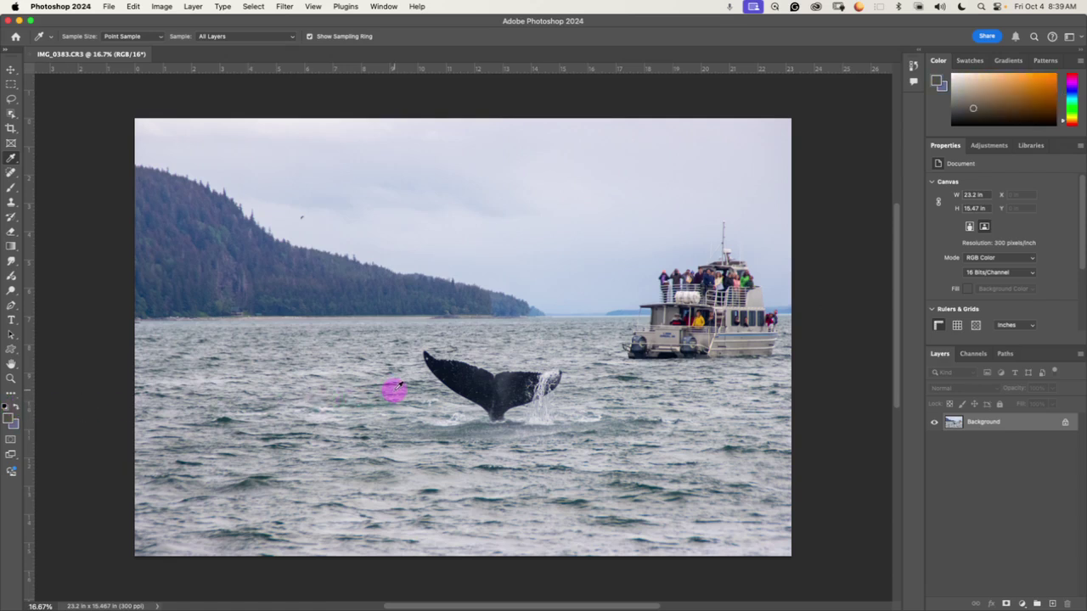
Step: Activate the Spot Healing Brush tool and look at the Remove, Healing Brush, Patch, Content-Aware Move and Red Eye alternatives
click(13, 176)
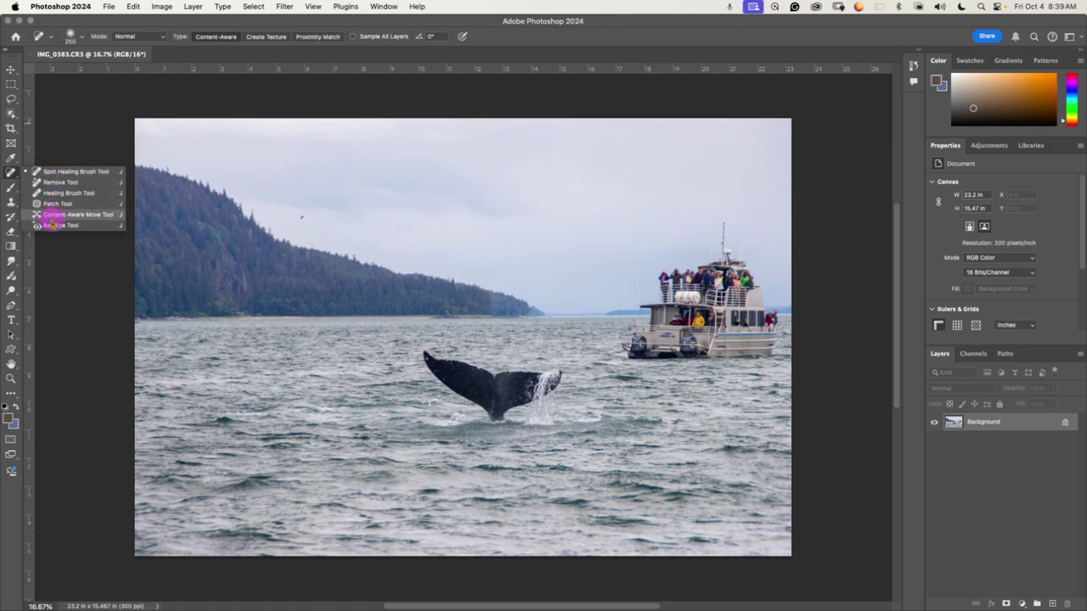
click(11, 173)
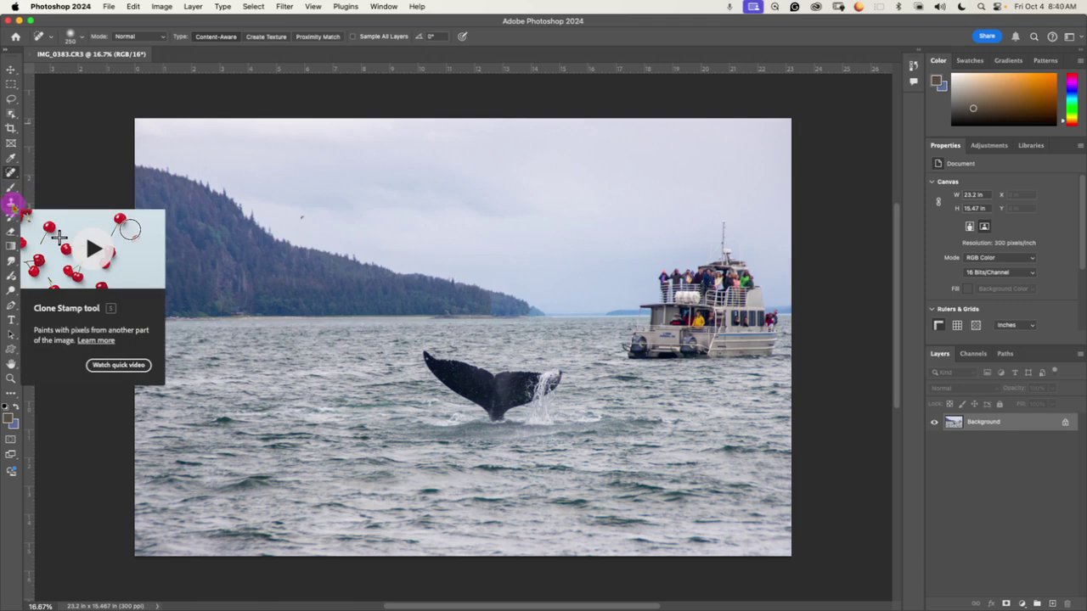
Step: Clone the whale's tail onto the water below the hillside with the Clone Stamp tool, sampling from the tail's center, and undo the cloning
click(11, 202)
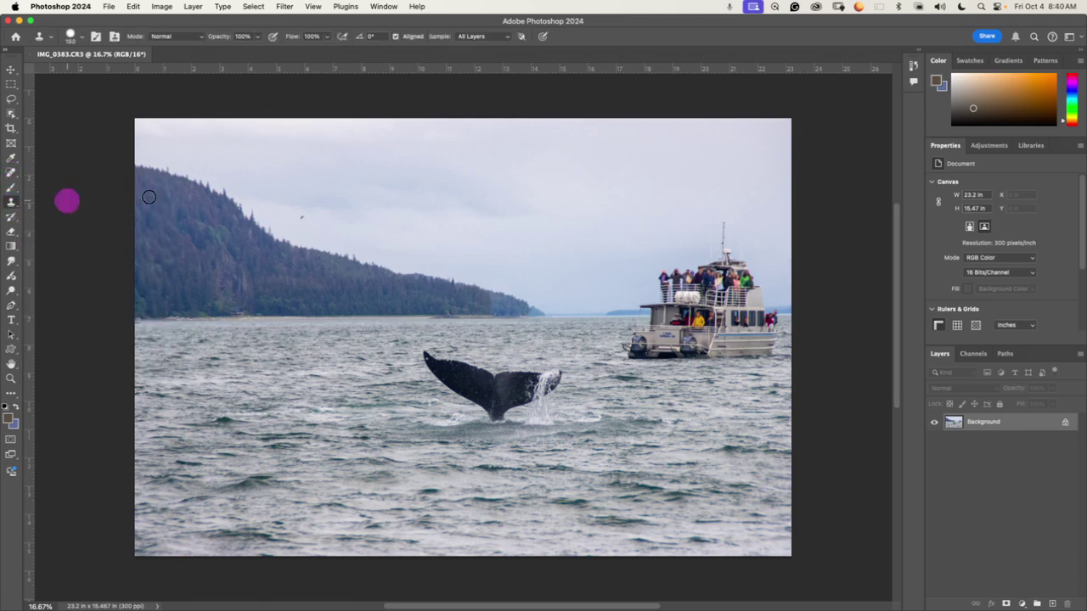
alt+click(465, 412)
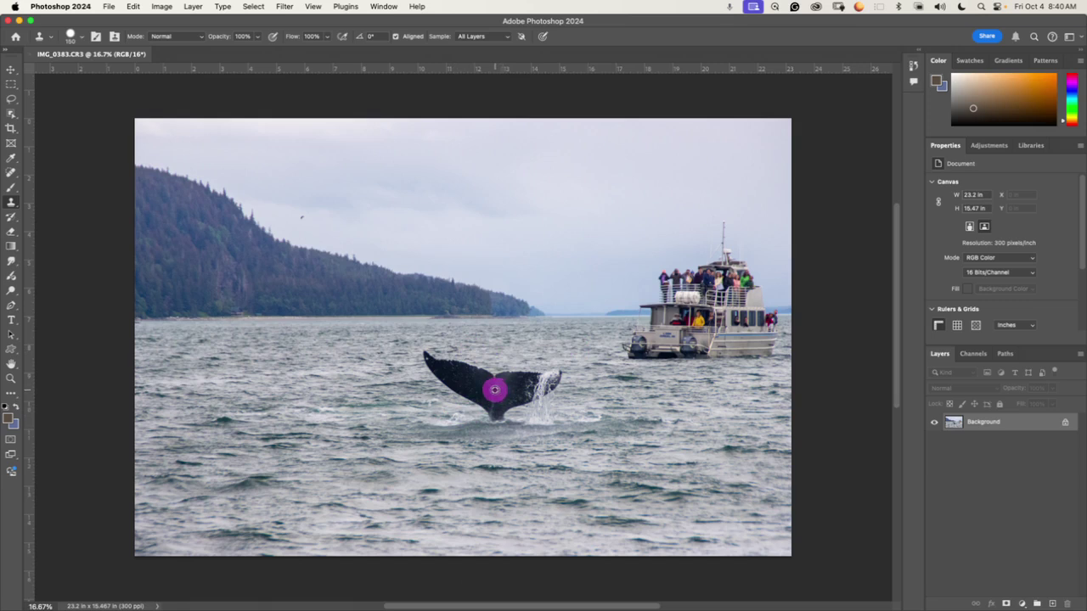
alt+click(495, 389)
mouse_move(243, 365)
mouse_down()
mouse_move(280, 360)
mouse_move(220, 368)
mouse_move(258, 352)
mouse_move(204, 347)
mouse_move(212, 352)
mouse_move(187, 334)
mouse_move(294, 339)
mouse_move(314, 359)
mouse_move(235, 376)
mouse_move(174, 354)
mouse_move(205, 361)
mouse_move(170, 342)
mouse_move(245, 389)
mouse_move(242, 398)
mouse_move(310, 357)
mouse_move(283, 381)
mouse_move(284, 400)
mouse_move(290, 372)
mouse_move(282, 402)
mouse_move(290, 374)
mouse_move(249, 411)
mouse_move(316, 360)
mouse_move(301, 372)
mouse_move(311, 350)
mouse_move(290, 343)
mouse_move(251, 350)
mouse_move(171, 335)
mouse_move(238, 377)
mouse_move(240, 399)
mouse_move(403, 421)
mouse_move(474, 479)
mouse_move(528, 451)
mouse_move(315, 334)
mouse_move(457, 387)
mouse_move(558, 402)
mouse_move(553, 392)
mouse_move(623, 368)
mouse_move(513, 396)
mouse_move(486, 383)
mouse_move(359, 383)
mouse_move(219, 352)
mouse_up()
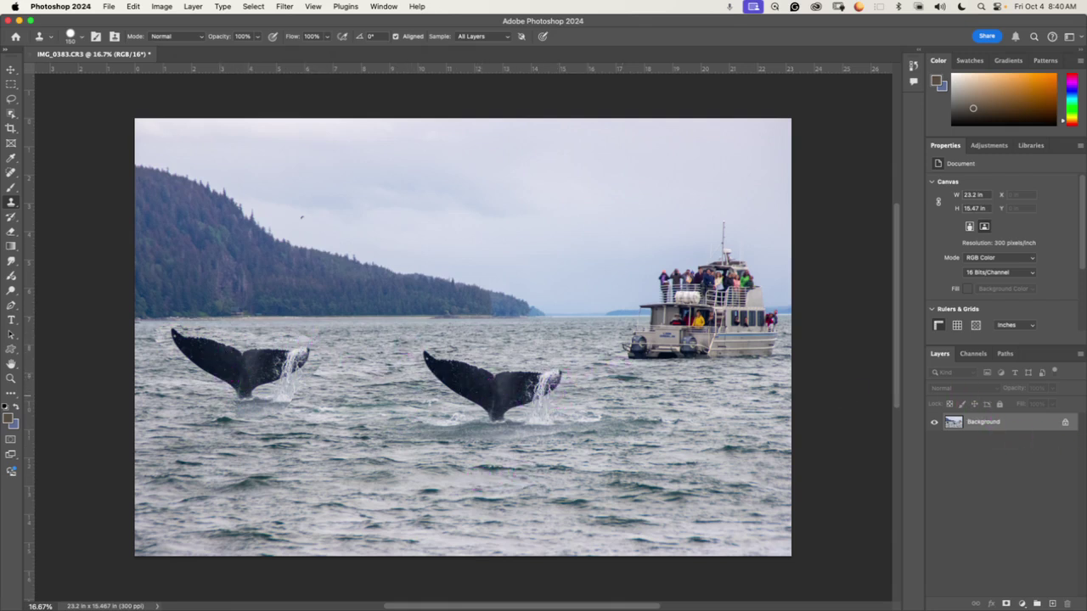
click(1013, 422)
double_click(994, 424)
mouse_move(268, 367)
mouse_down()
mouse_move(209, 351)
mouse_move(260, 367)
mouse_up()
click(259, 335)
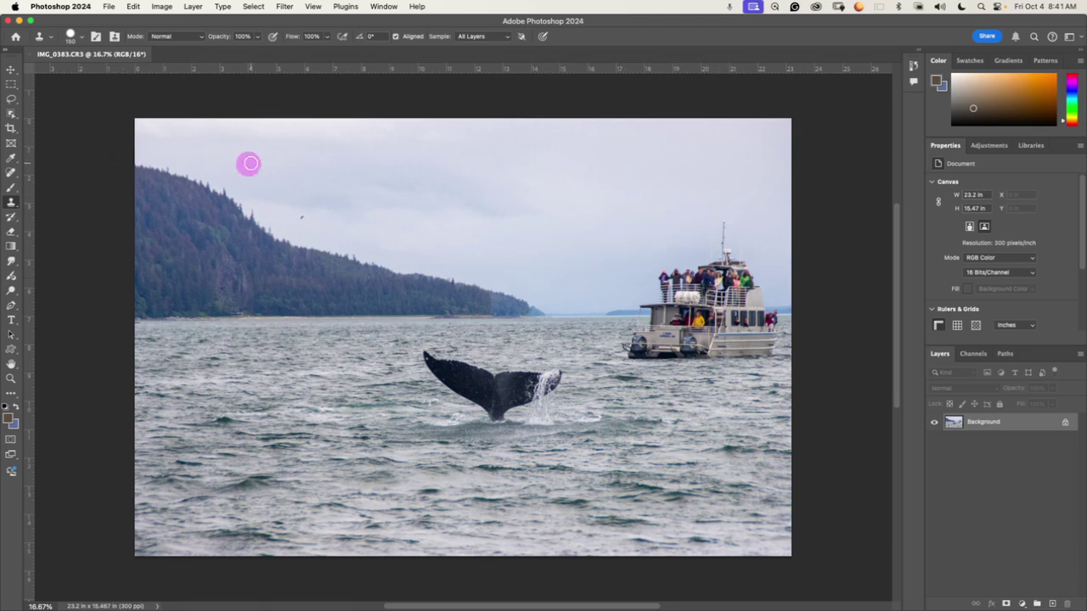
Step: Switch to Chrome and search the web for "mandala sand painting" in a new tab
key(super+Tab)
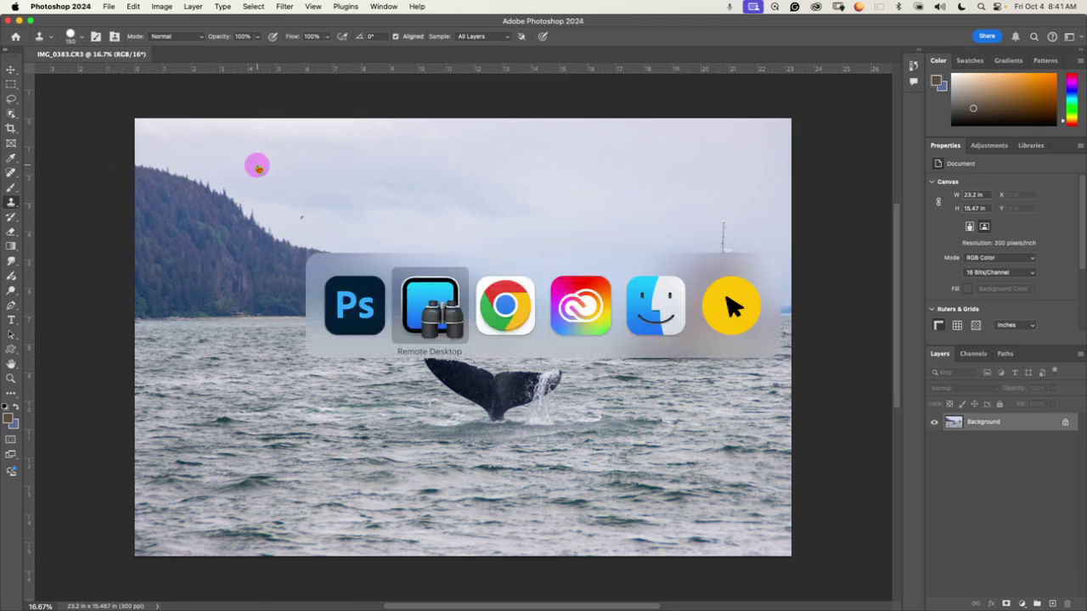
key(super+Tab)
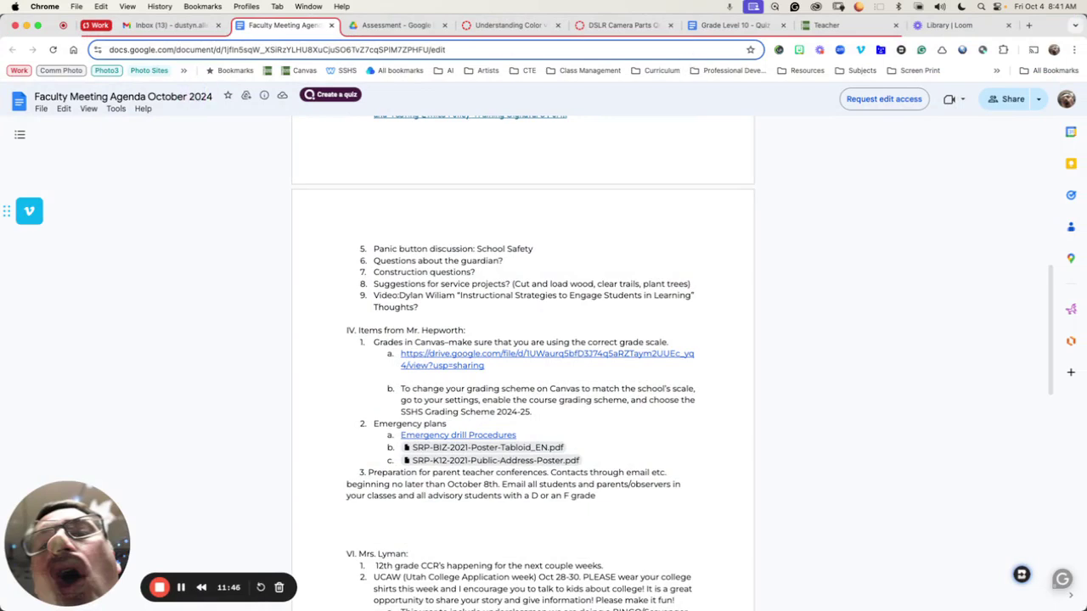
click(1029, 28)
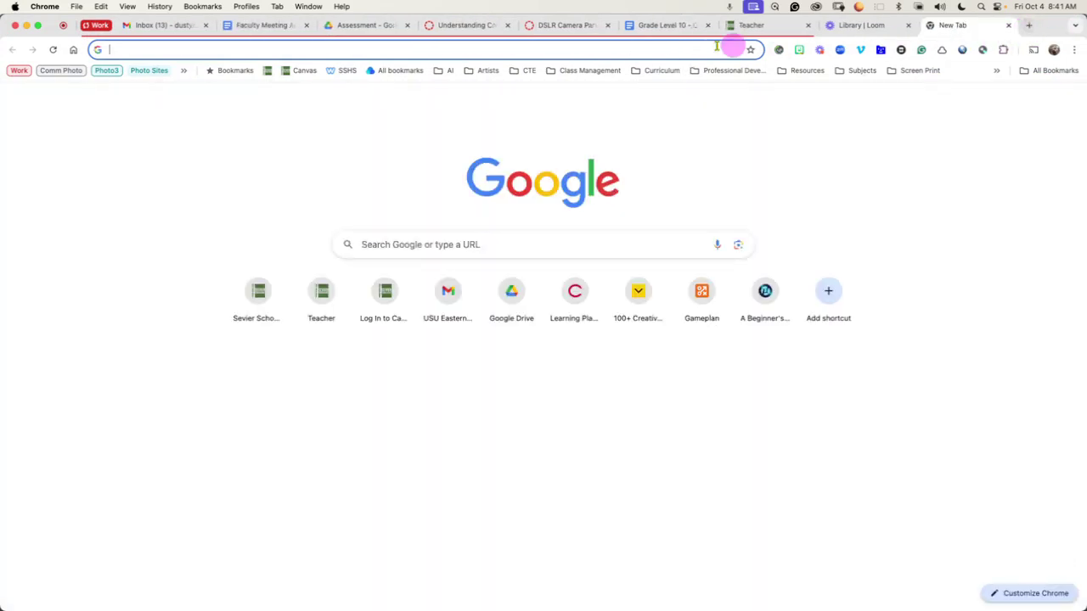
click(488, 48)
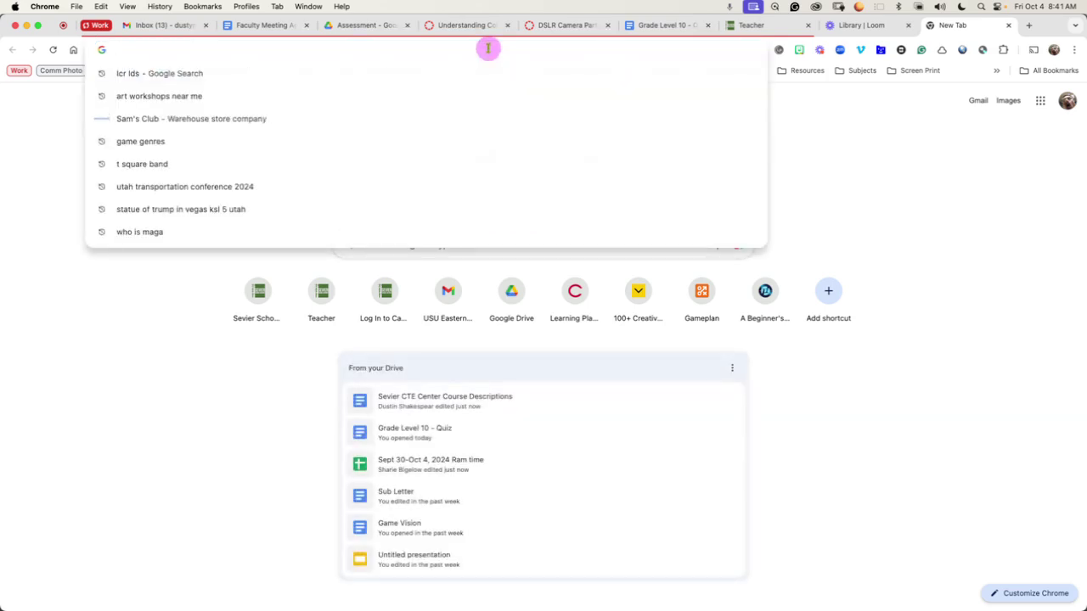
text(s)
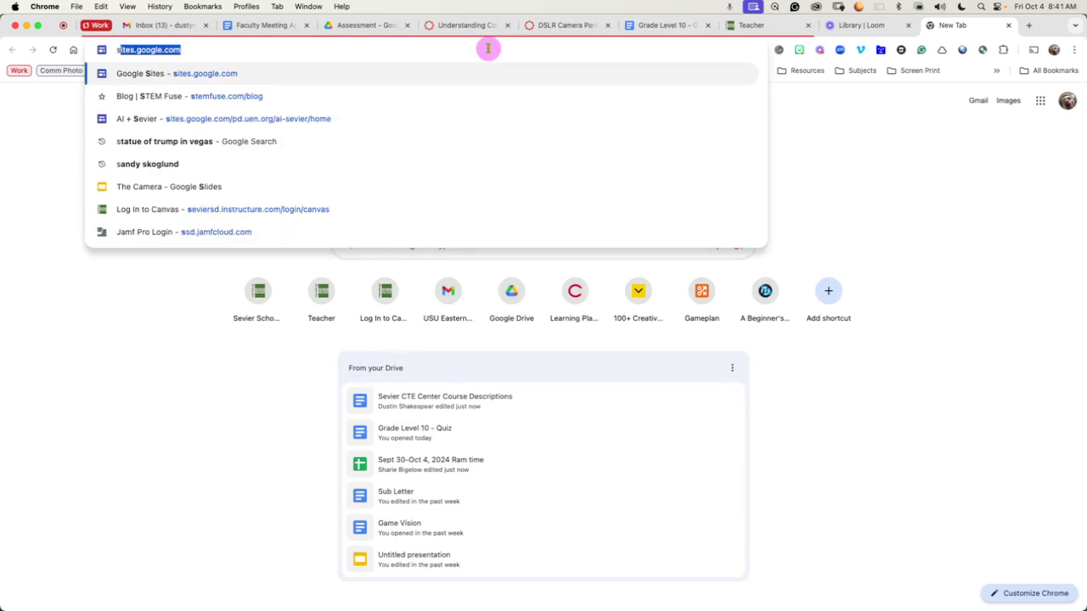
key(BackSpace)
key(BackSpace)
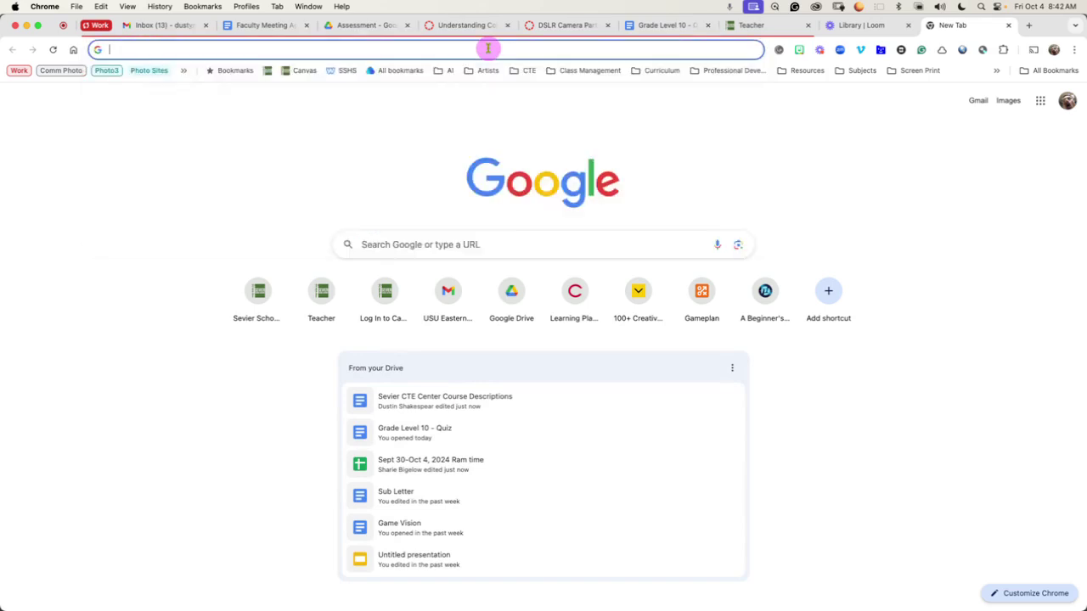
text(mandala )
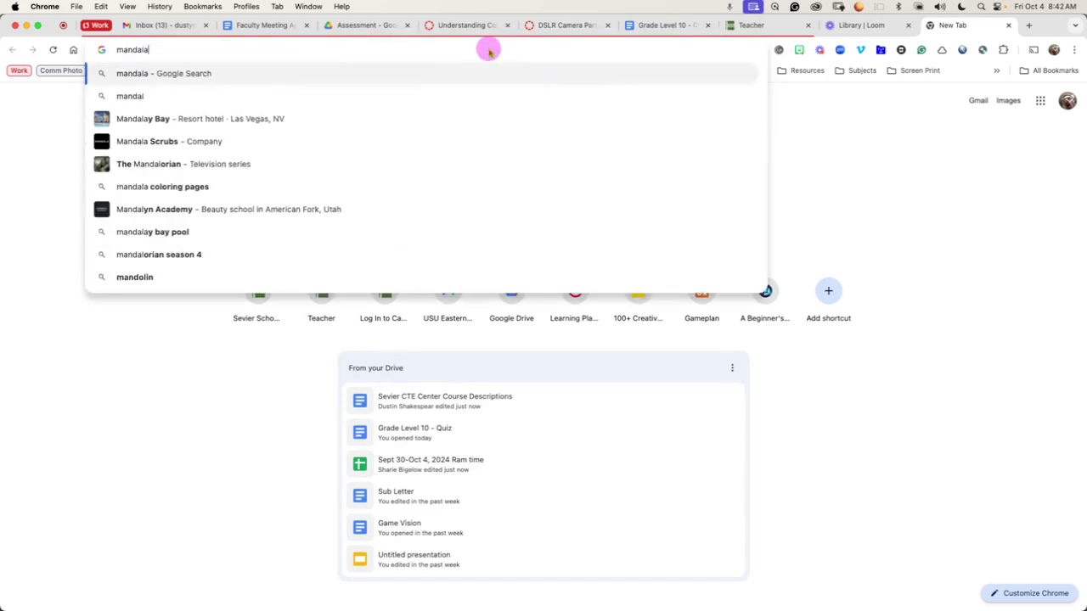
text(sand)
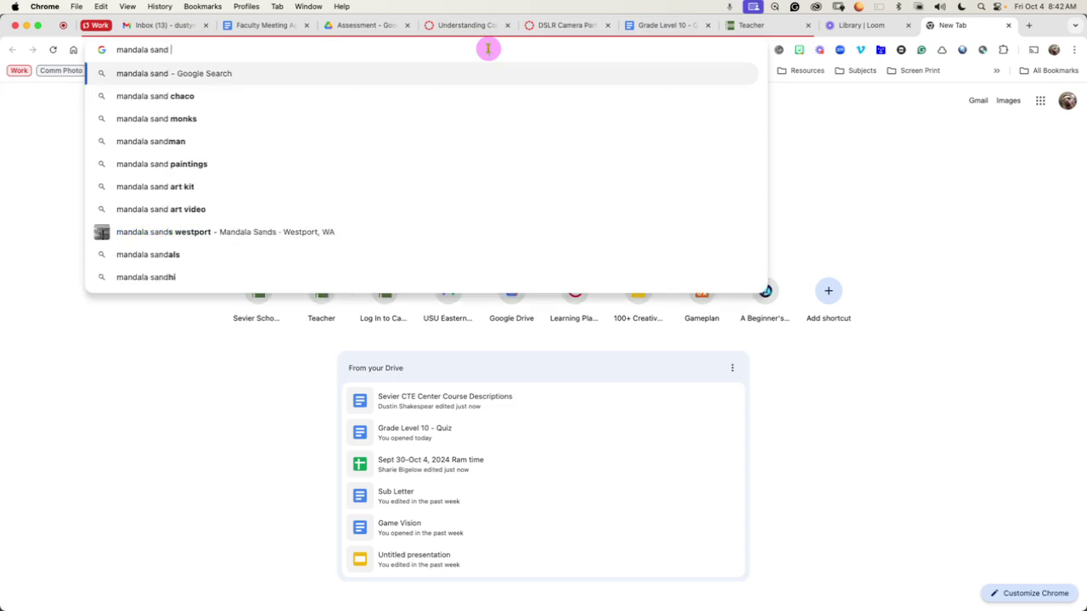
text( painti)
key(Return)
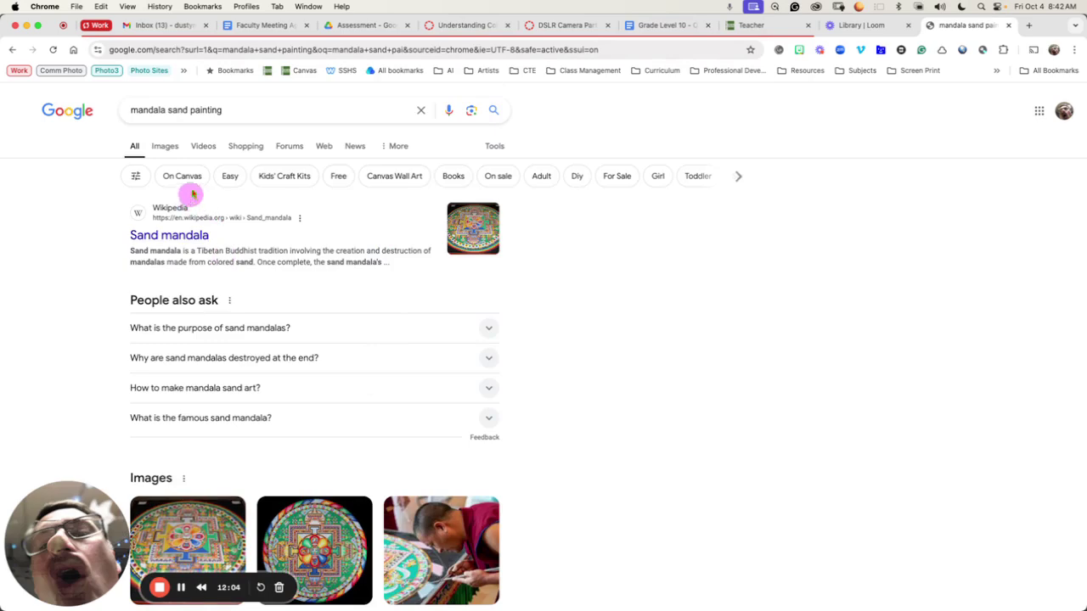
Step: Examine the image results for sand mandalas, enlarging the Frist Art Museum painting and the Art Kaleidoscope street mandala
click(164, 146)
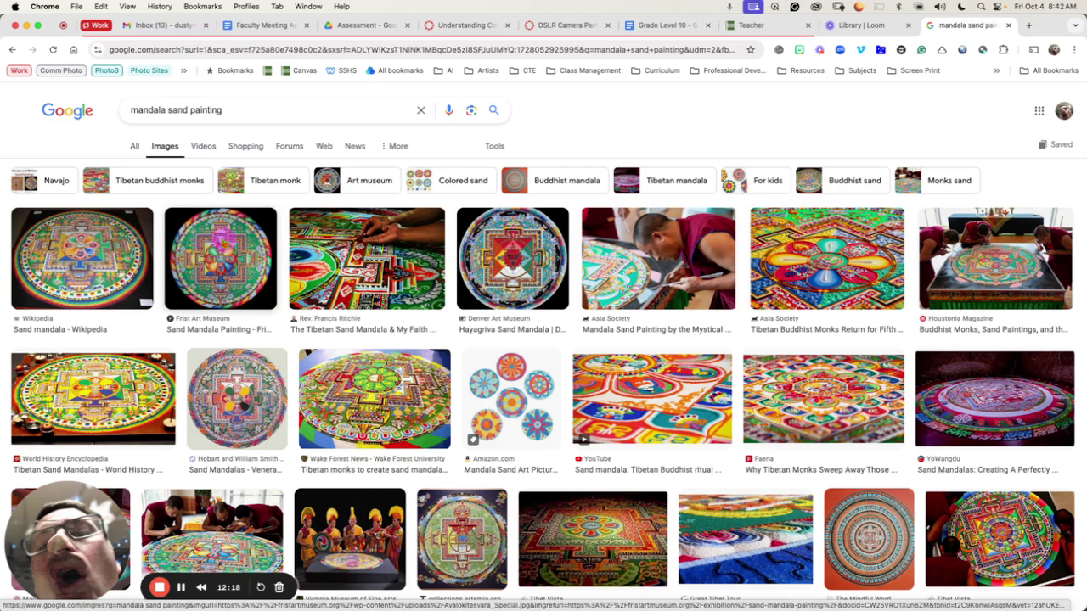
click(220, 258)
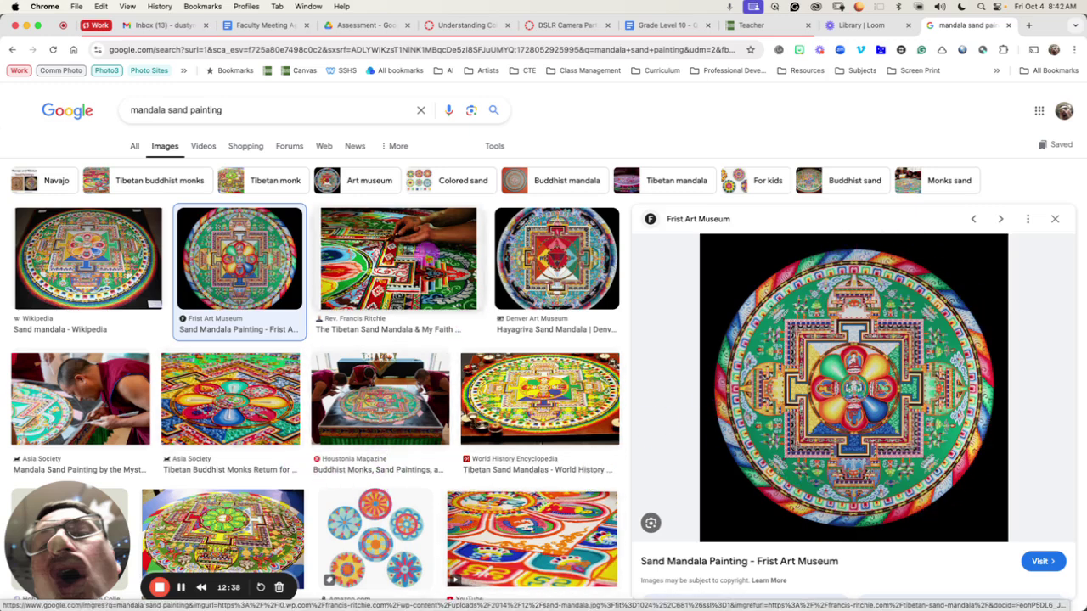
scroll(347, 506, down, 5)
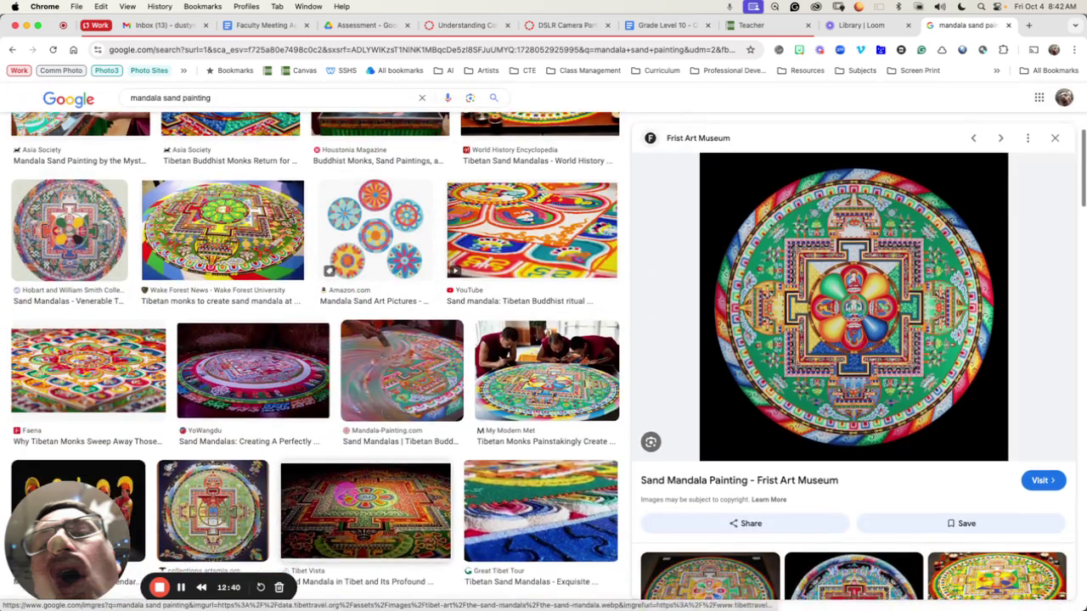
scroll(346, 497, down, 5)
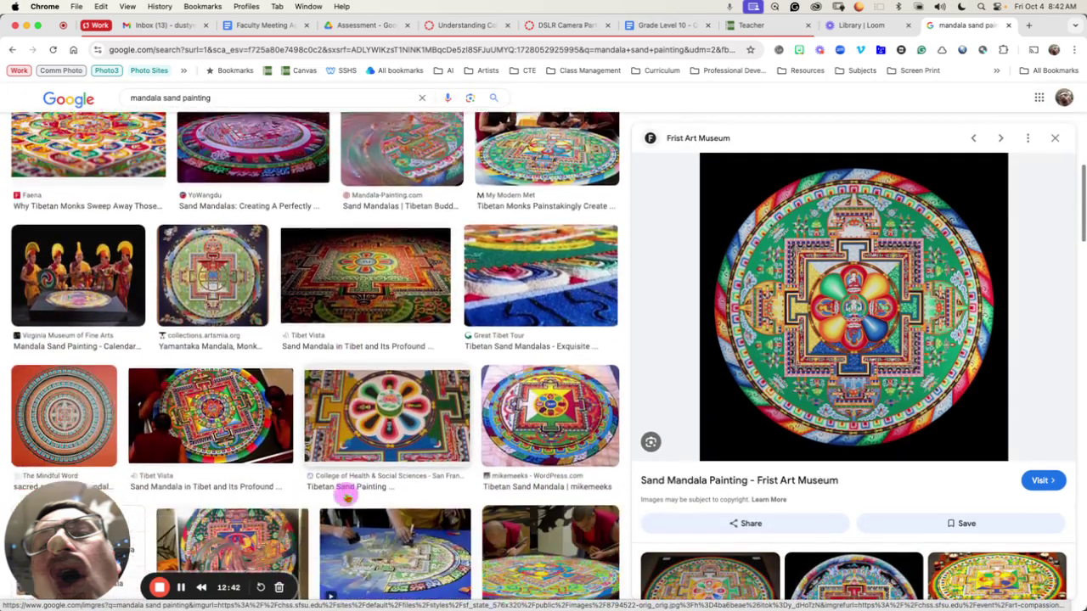
scroll(348, 492, down, 4)
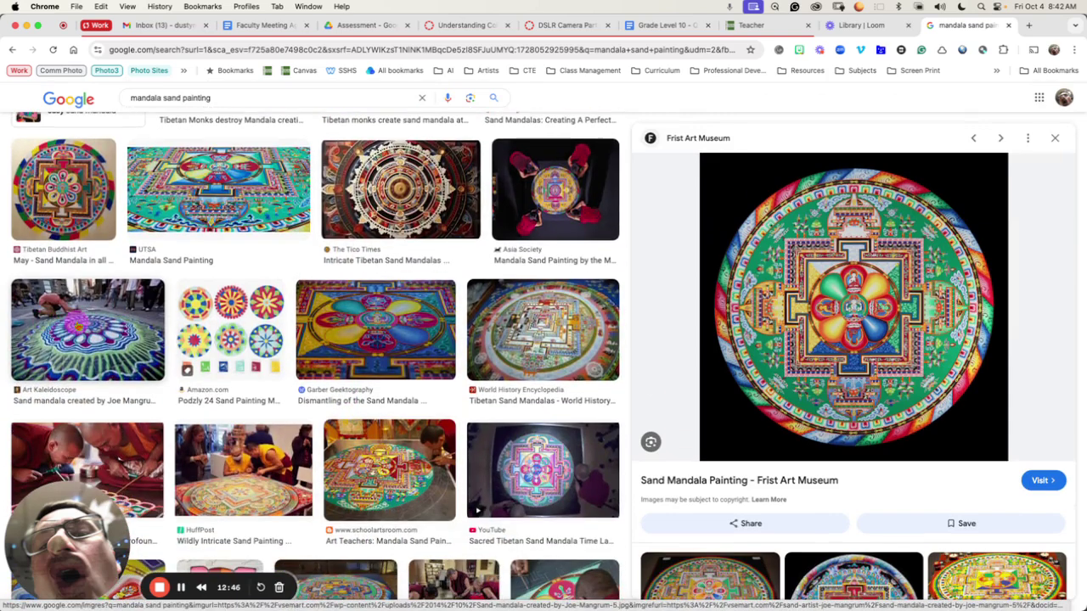
click(45, 323)
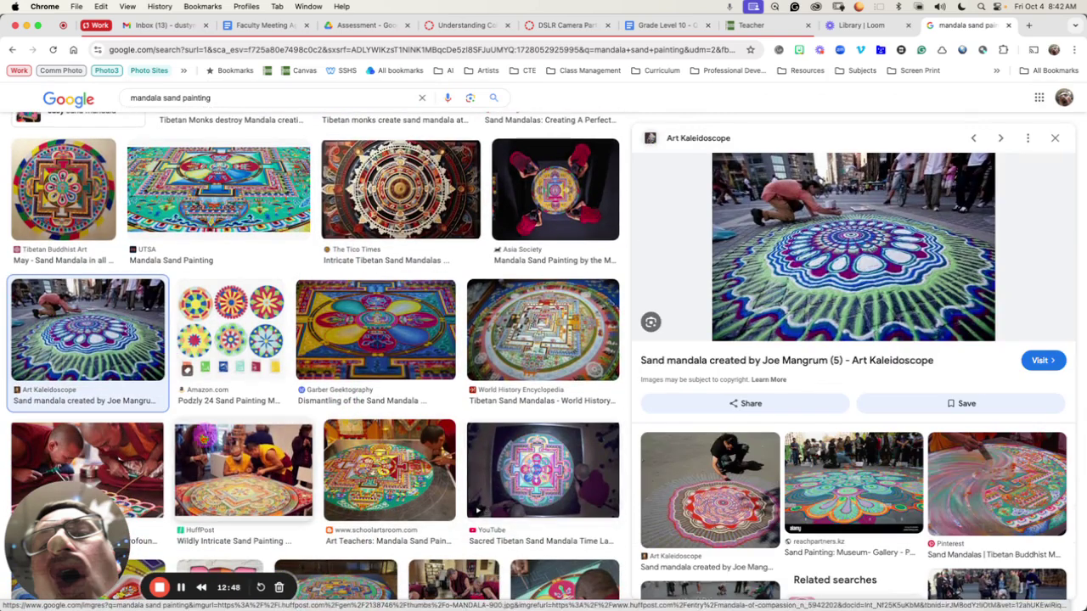
scroll(200, 481, down, 4)
scroll(202, 481, down, 2)
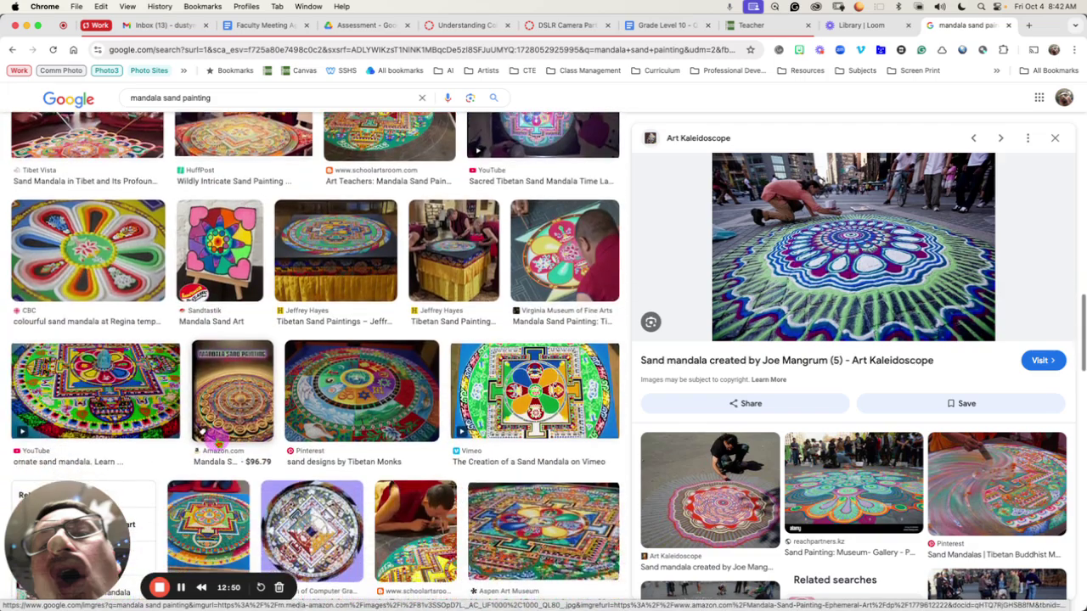
scroll(202, 480, down, 1)
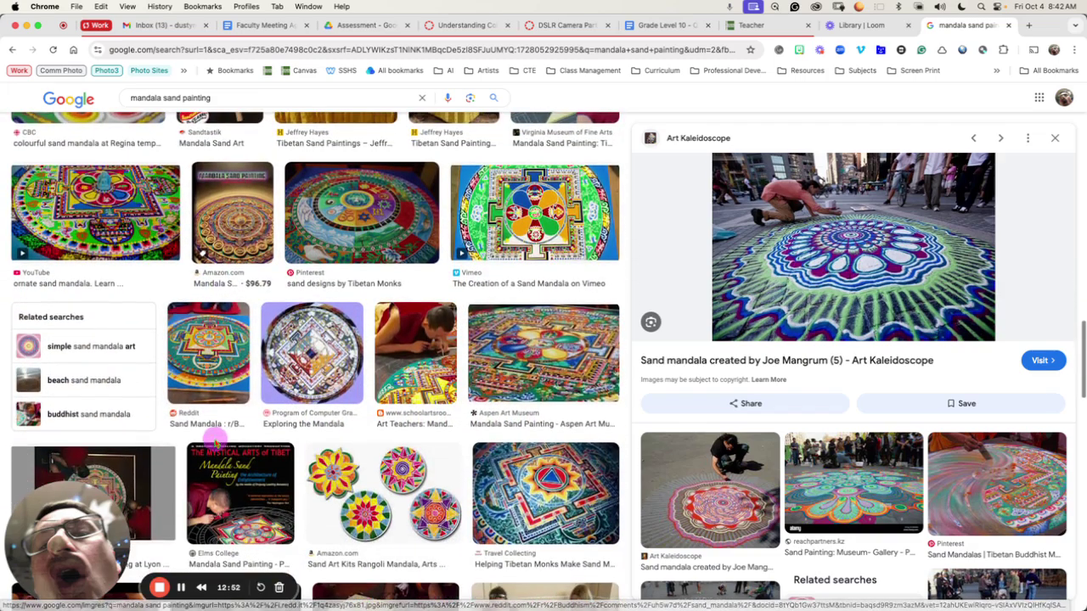
scroll(355, 457, down, 5)
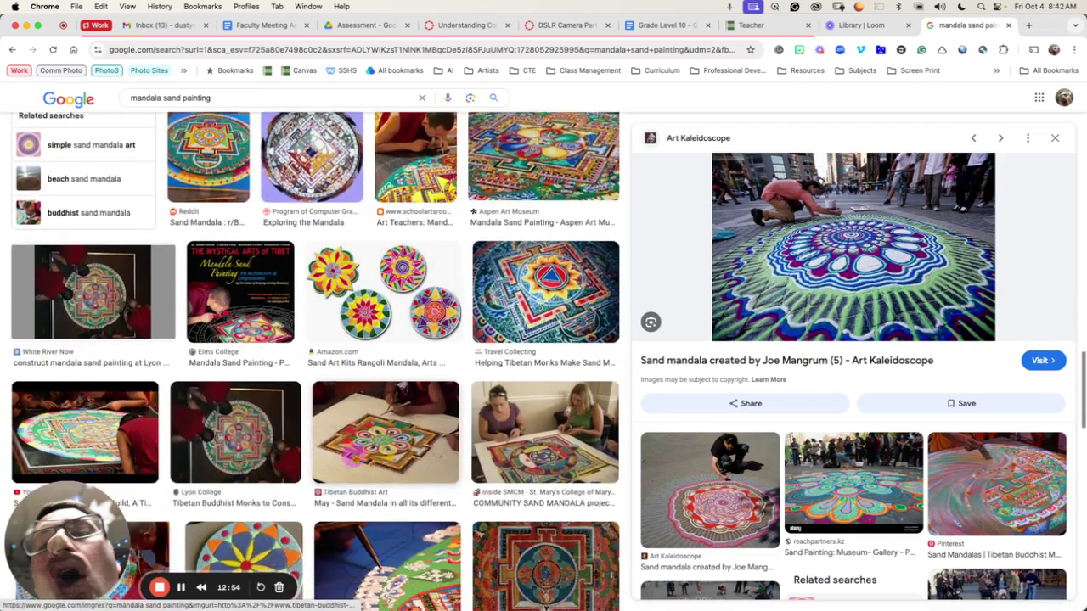
scroll(352, 459, up, 10)
scroll(355, 457, up, 5)
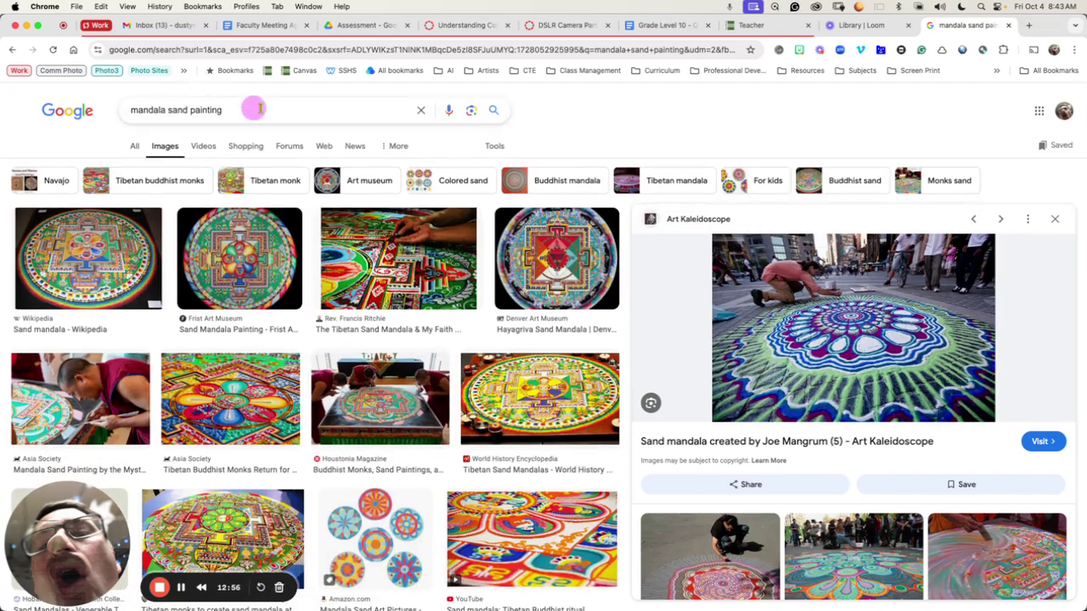
Step: Shorten the image search to "mandala" and look through the resulting mandala designs
drag(251, 110, 168, 110)
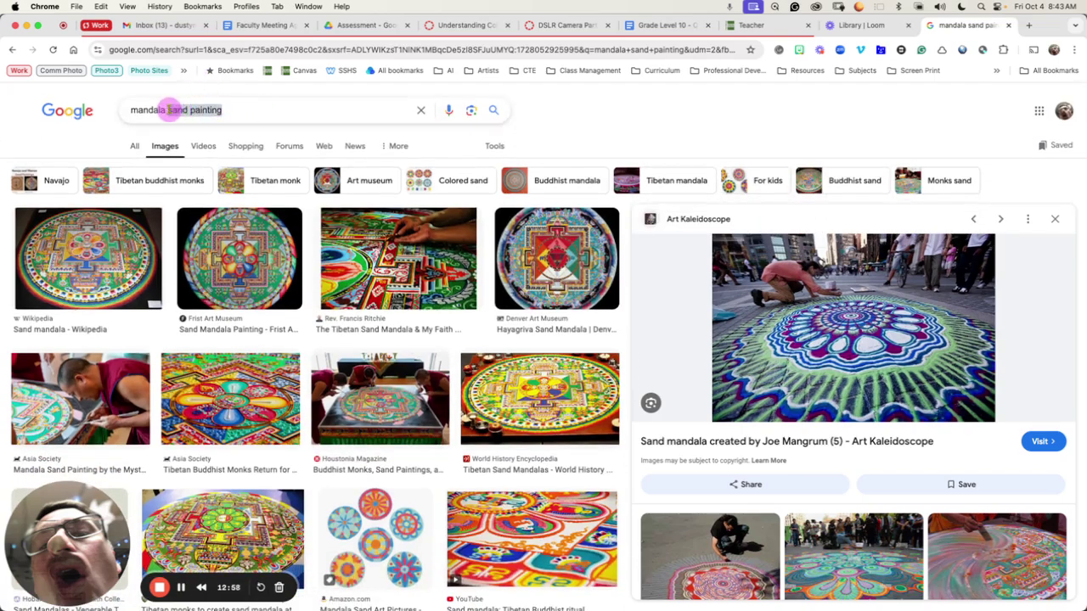
key(BackSpace)
key(BackSpace)
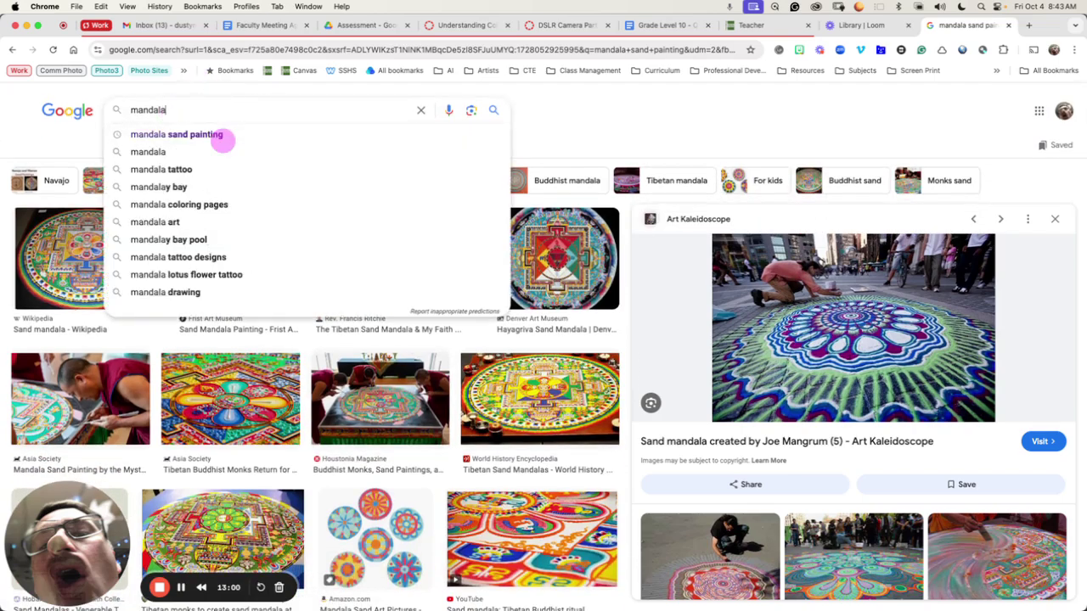
key(Return)
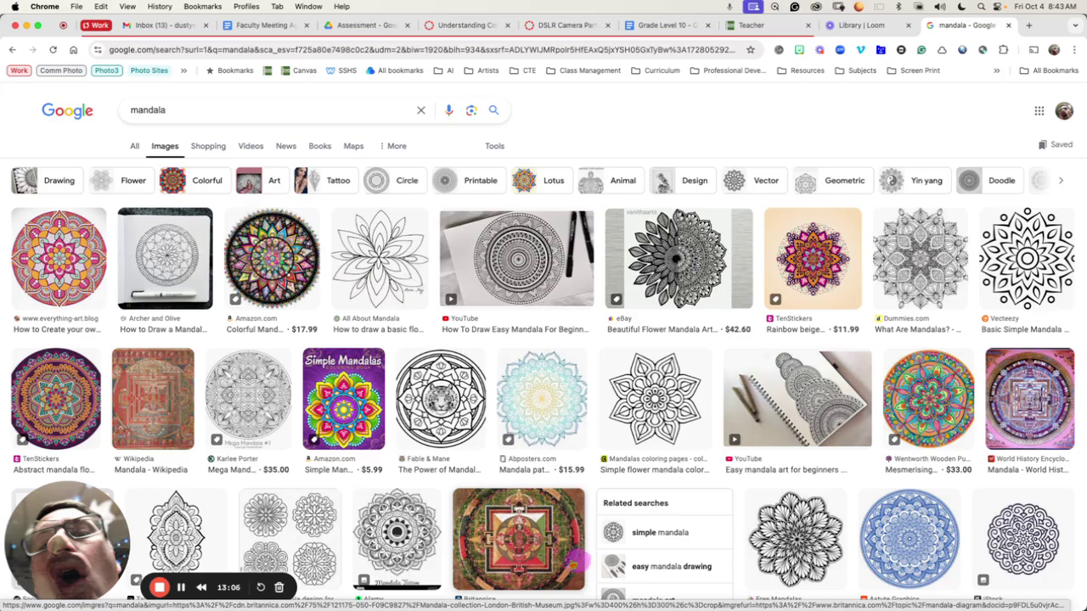
scroll(250, 454, down, 10)
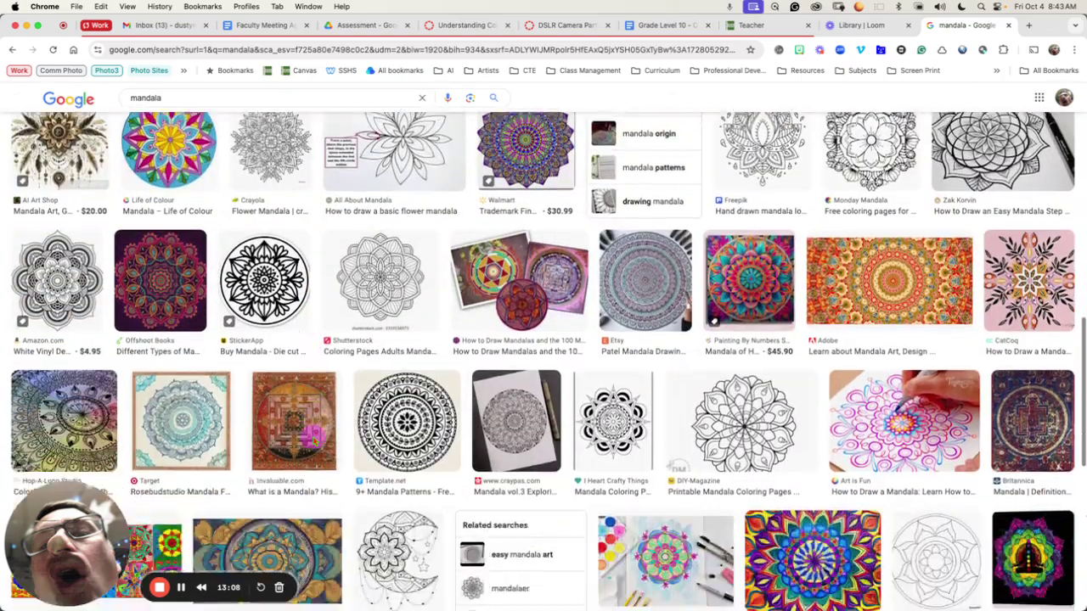
scroll(312, 435, down, 2)
scroll(313, 435, up, 3)
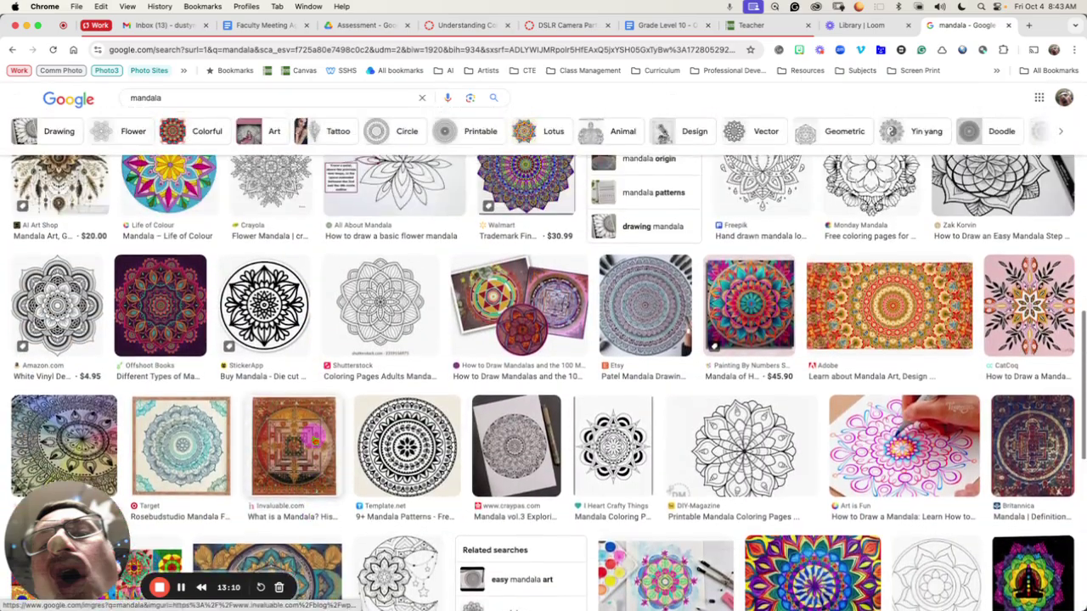
Step: Look through more of the mandala image results, down to the colored, thangka and tattoo designs
scroll(312, 435, up, 5)
scroll(313, 434, down, 4)
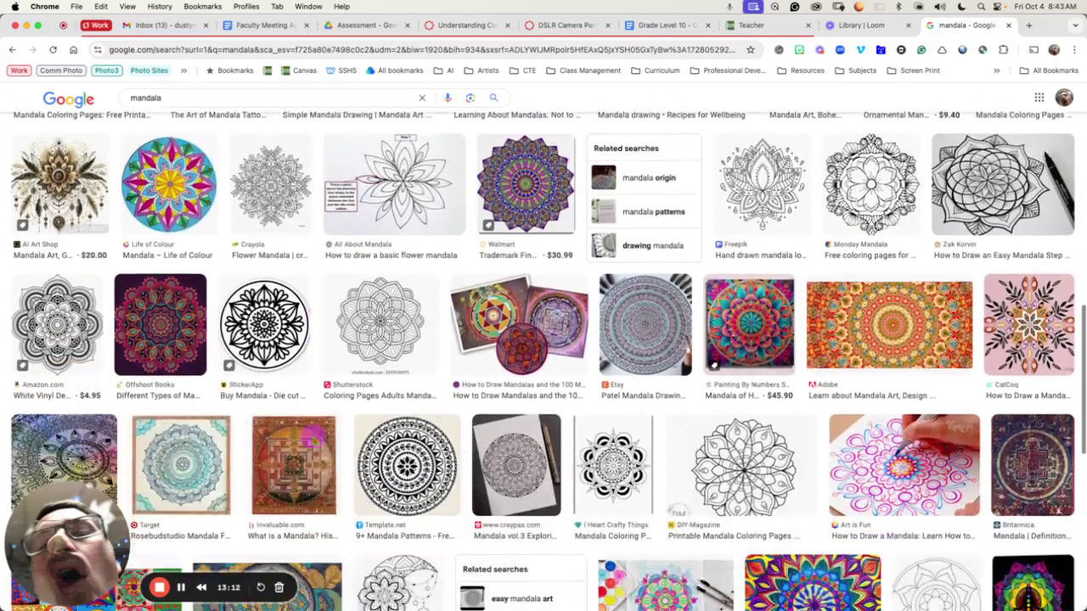
scroll(312, 436, down, 8)
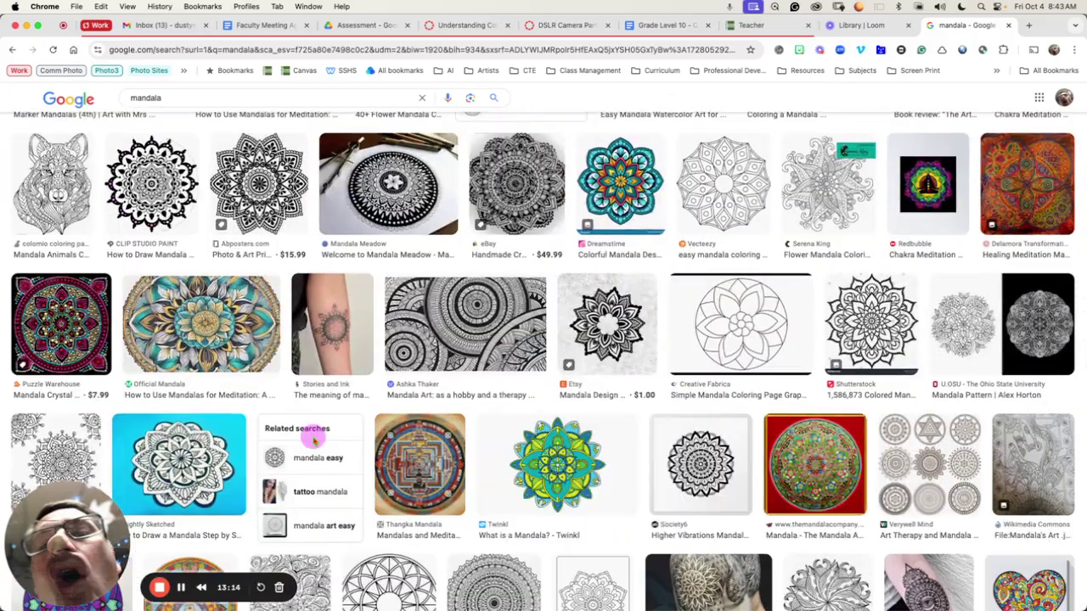
scroll(314, 440, down, 5)
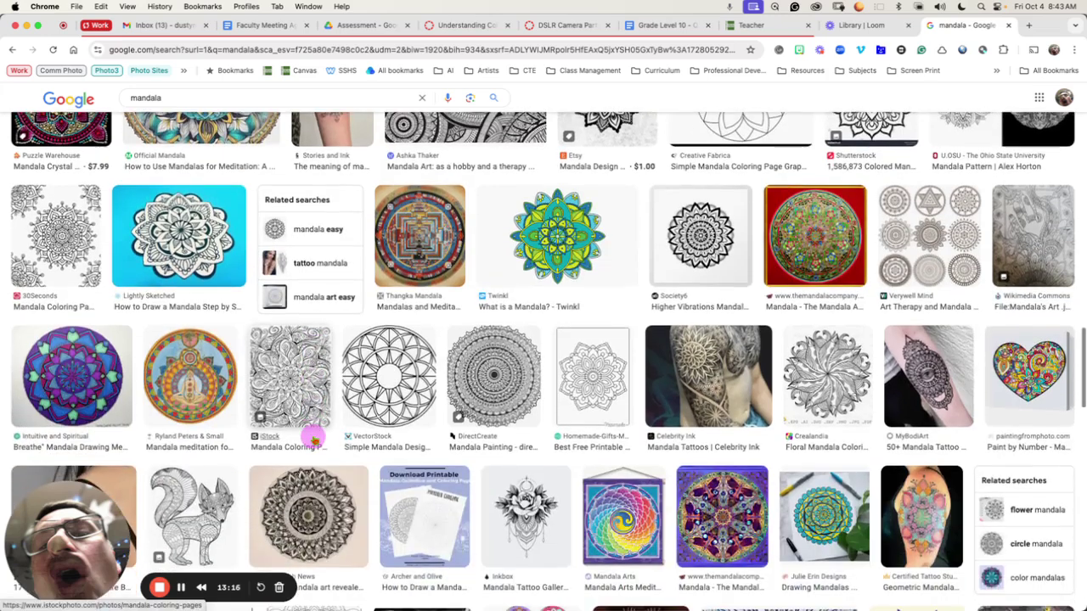
scroll(314, 439, down, 1)
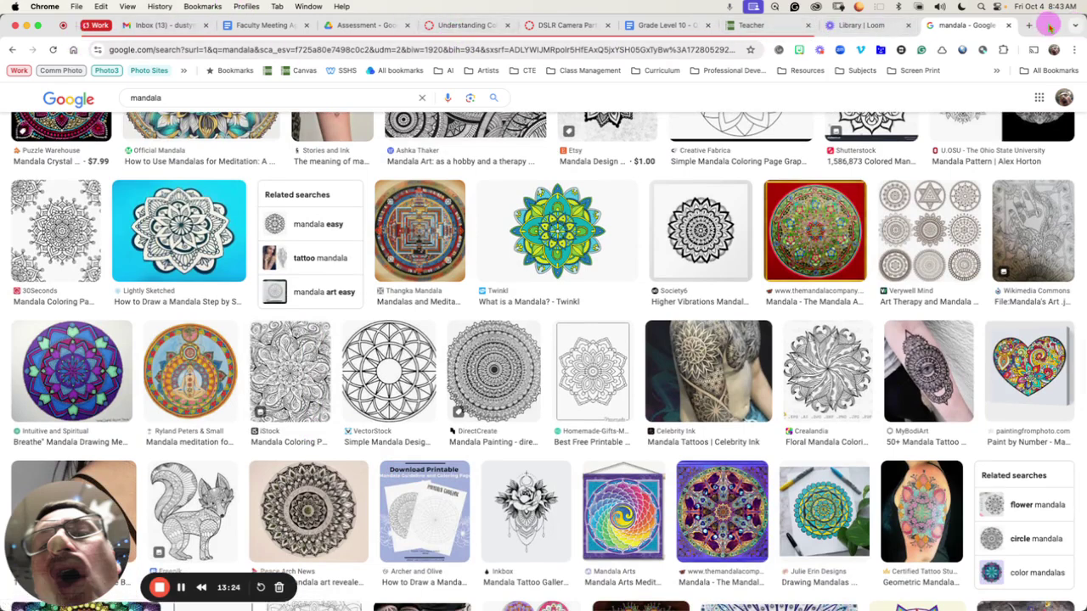
Step: Minimize the browser, switch back to Photoshop and open its Guides, Grid & Slices preferences
key(super+m)
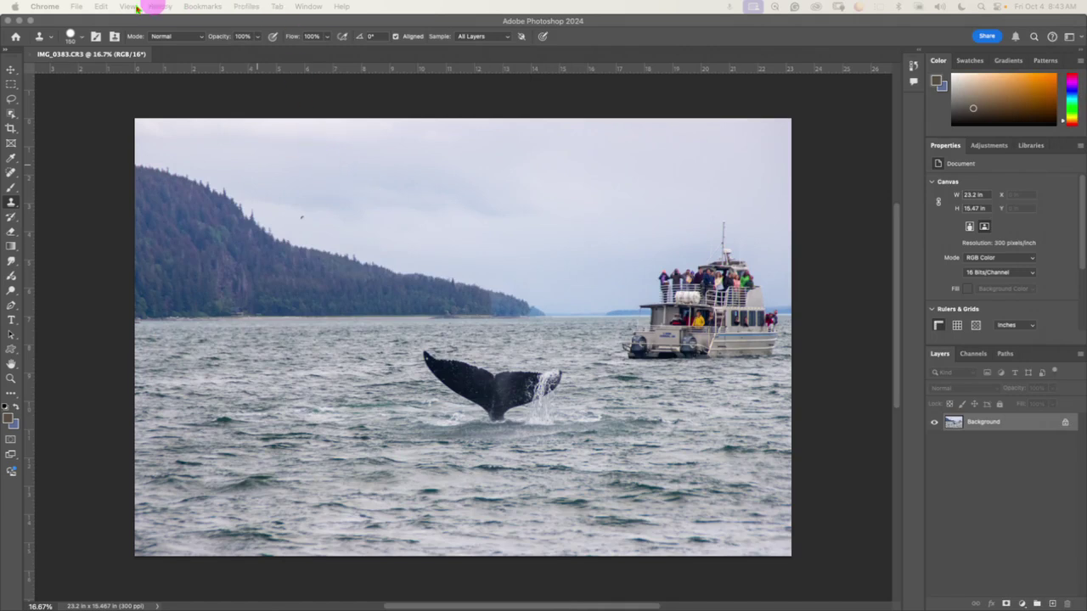
click(77, 7)
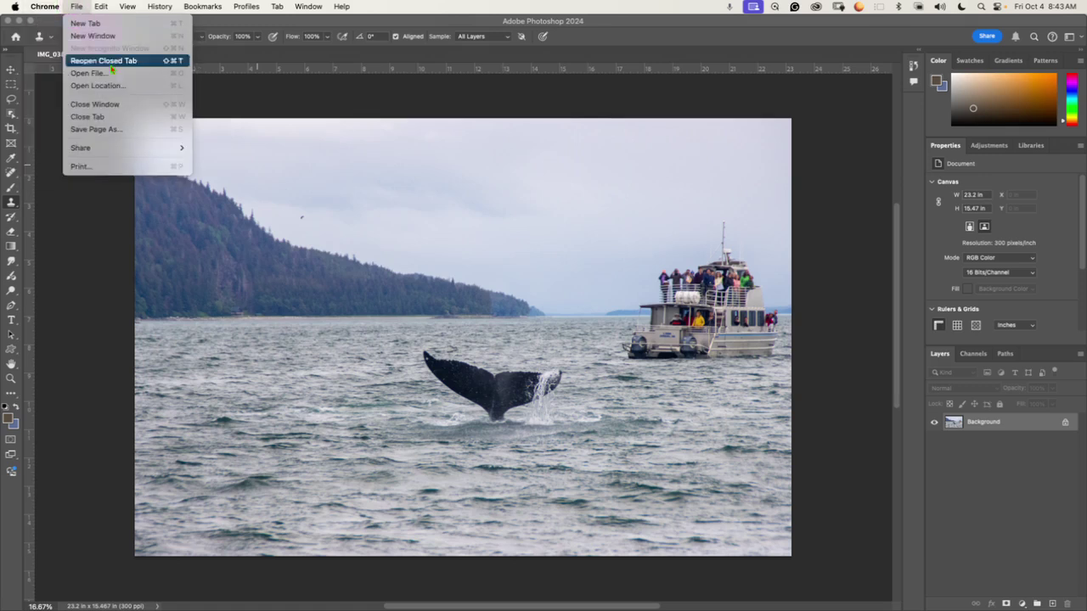
click(216, 90)
click(51, 8)
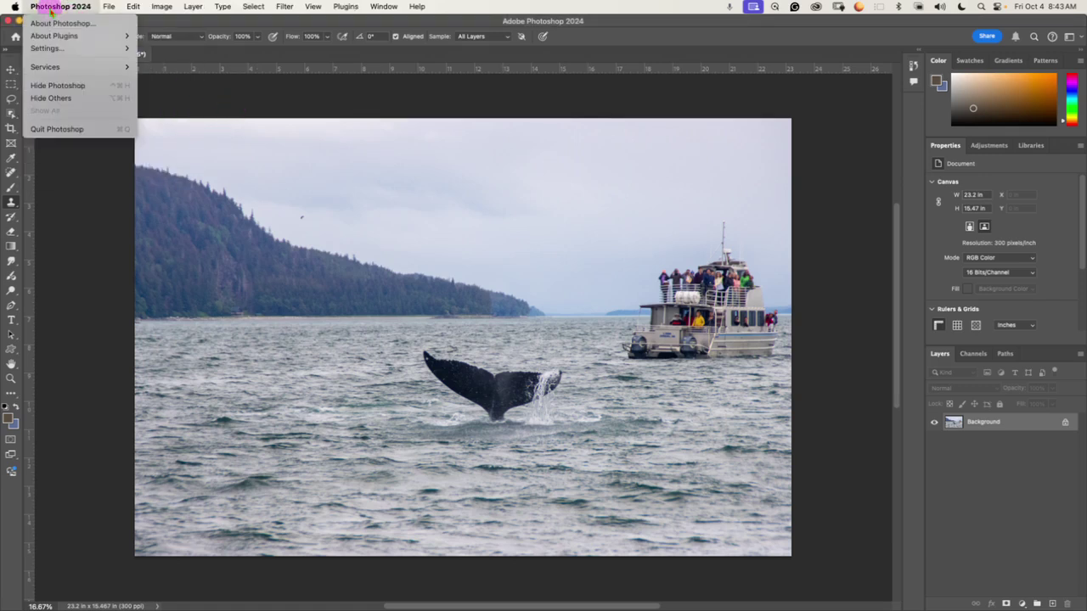
mouse_move(51, 51)
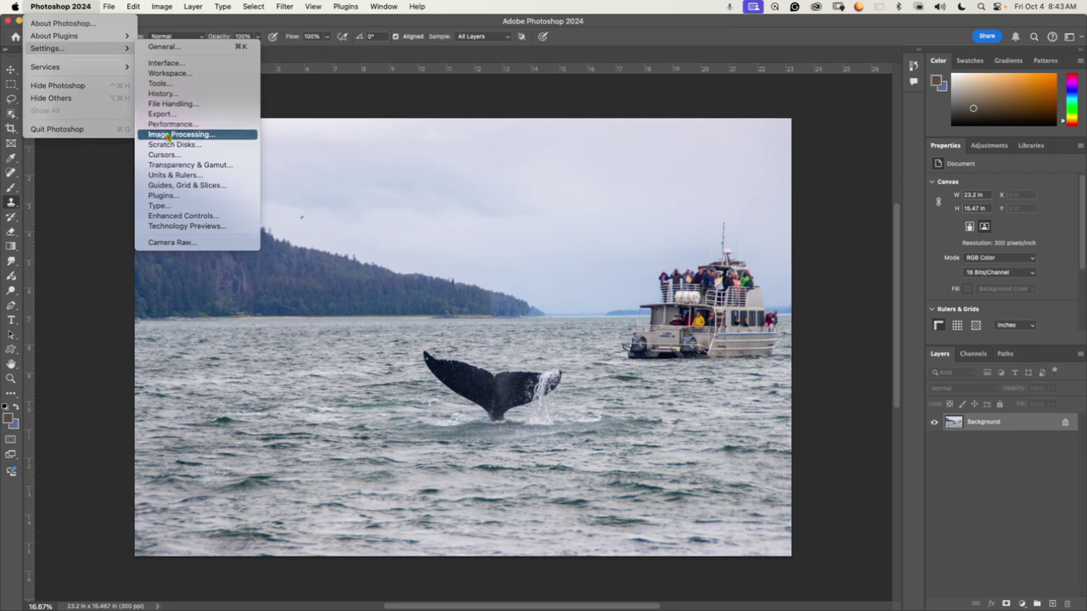
click(167, 185)
key(i)
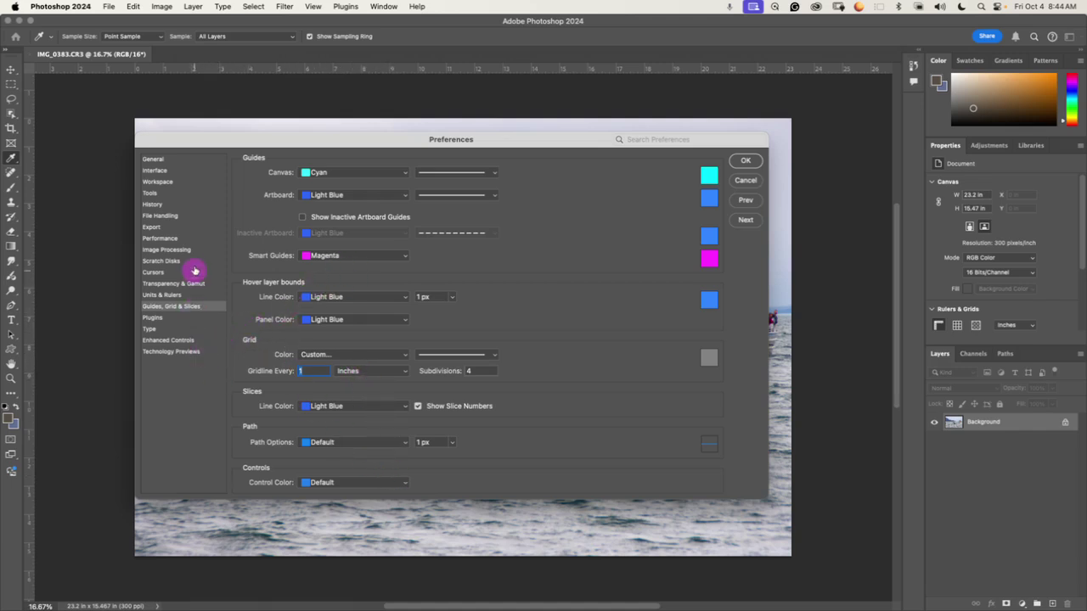
Step: Review the General, Interface, Workspace and Tools preferences
click(157, 160)
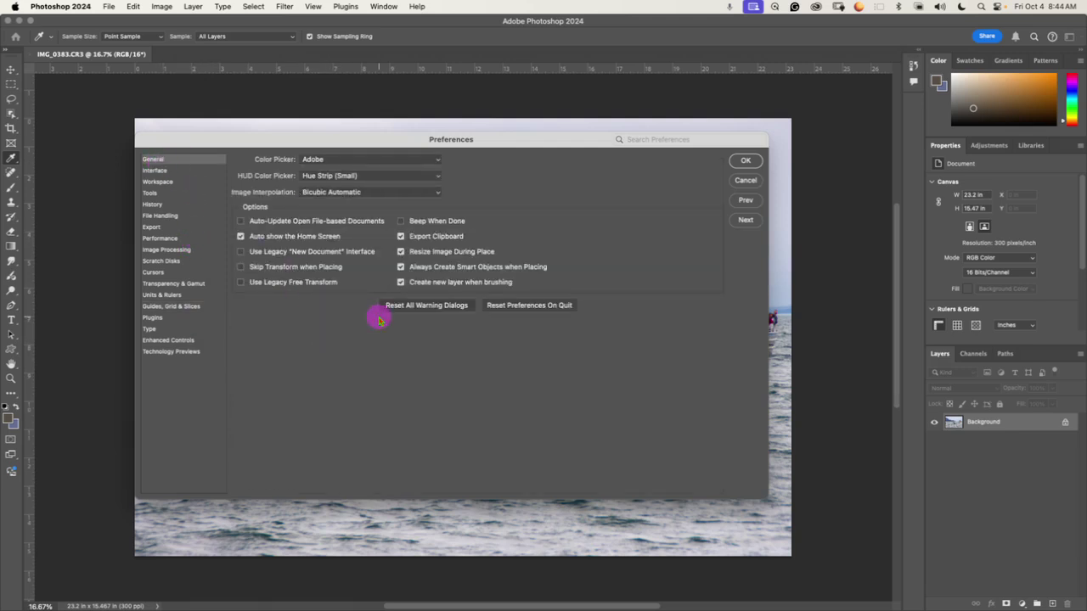
click(154, 171)
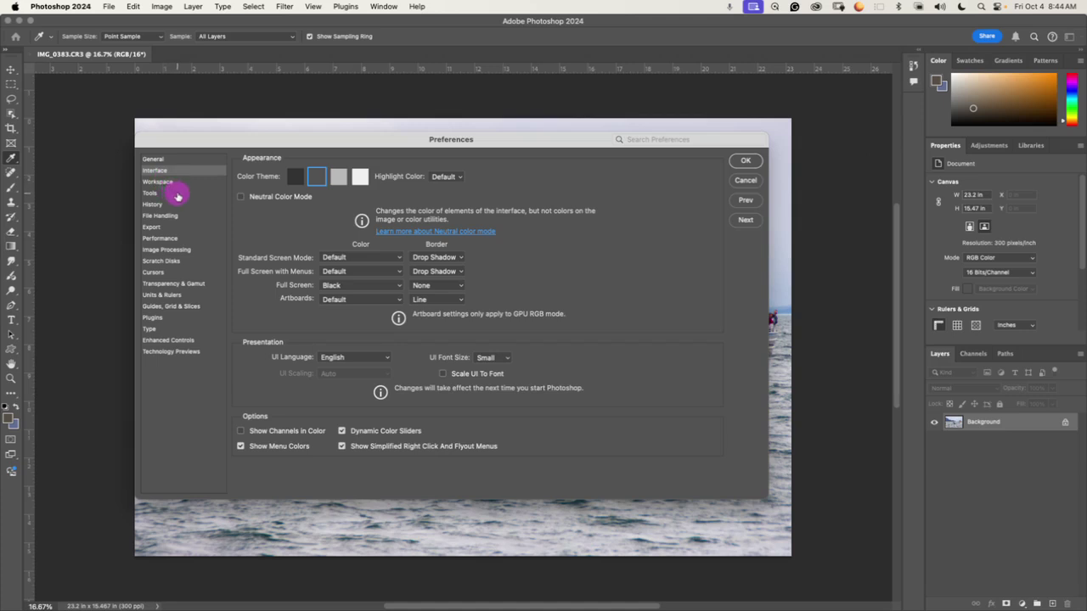
click(166, 186)
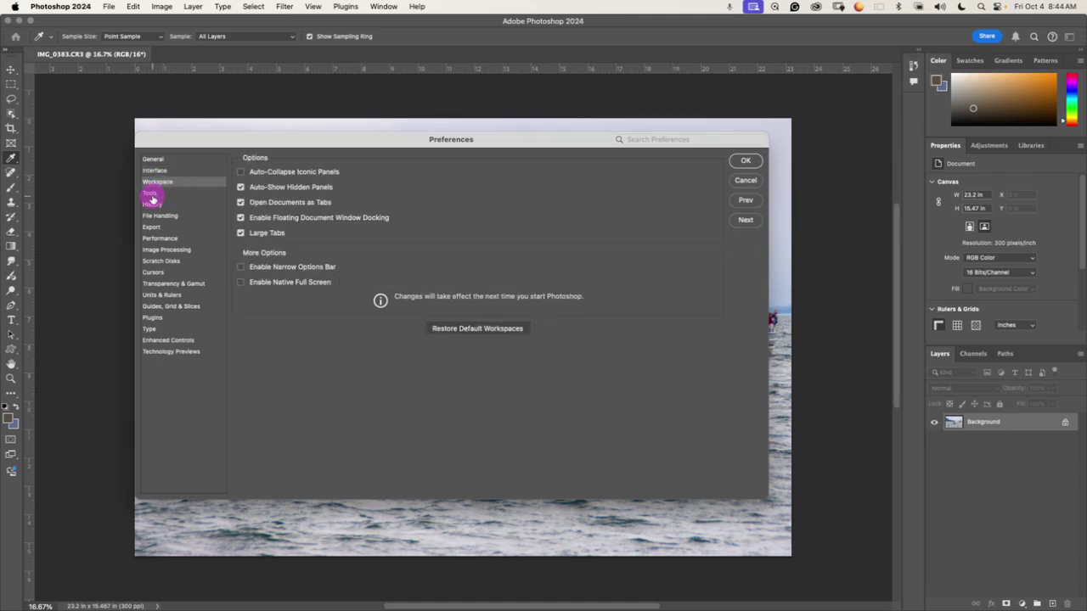
click(151, 195)
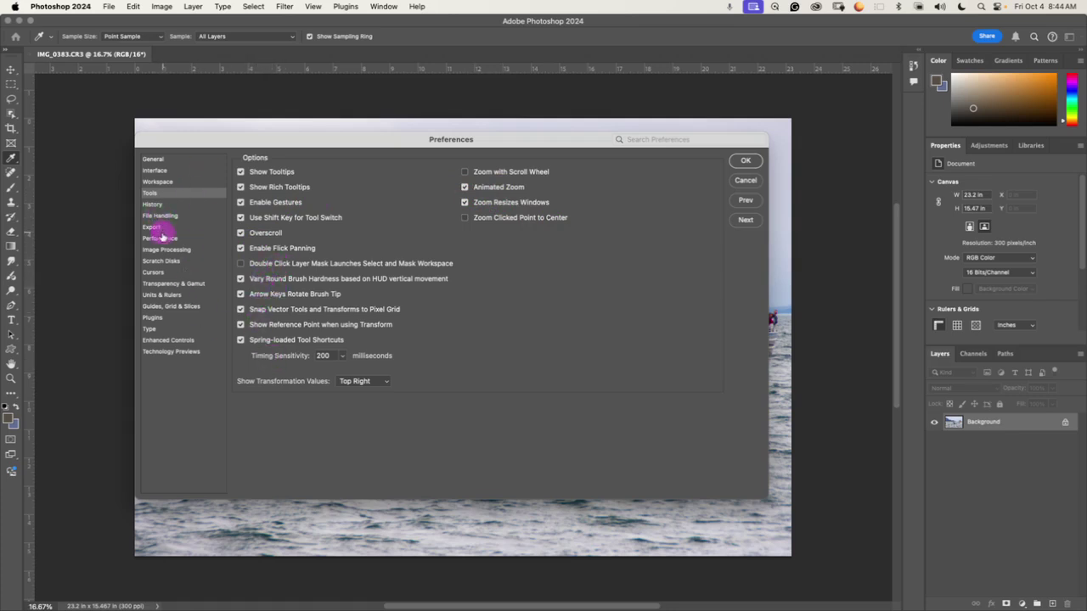
Step: Look over the Units & Rulers, Transparency & Gamut, Cursors, Scratch Disks, Image Processing, Performance and Export preferences
click(160, 295)
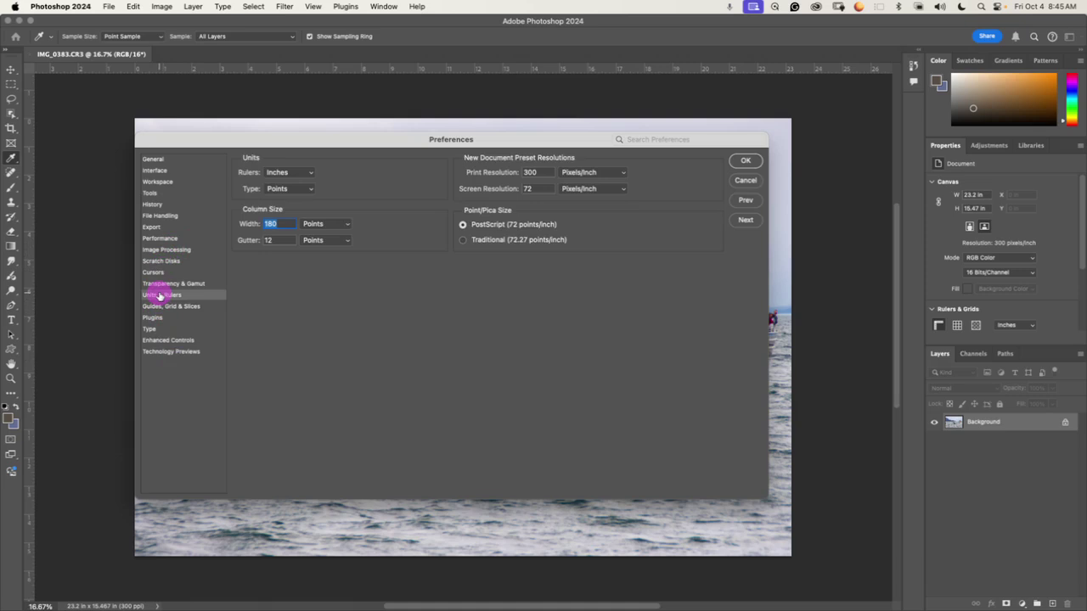
click(160, 284)
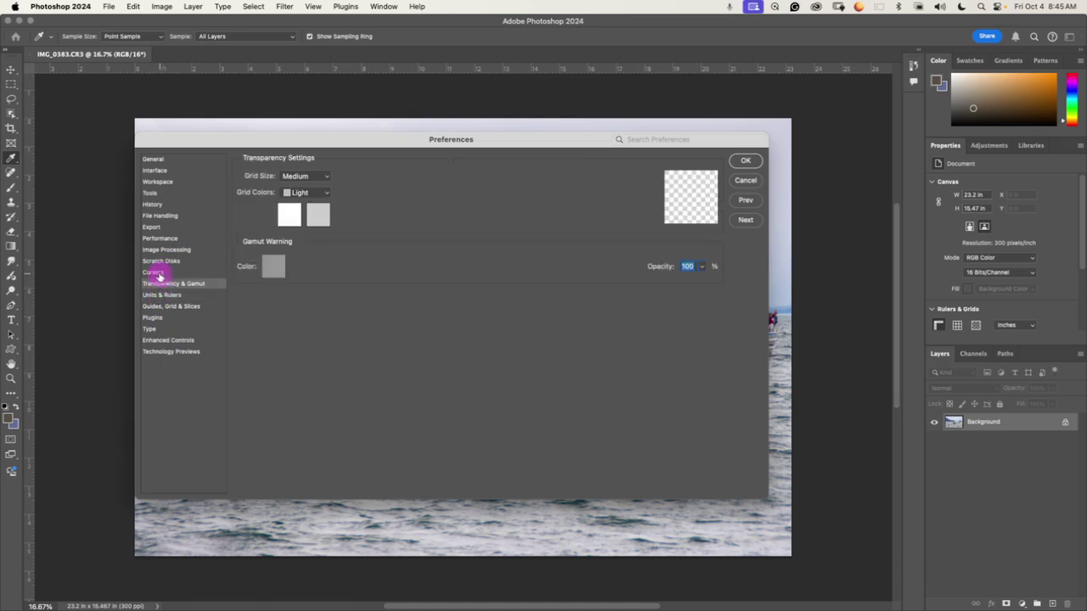
click(158, 272)
click(160, 262)
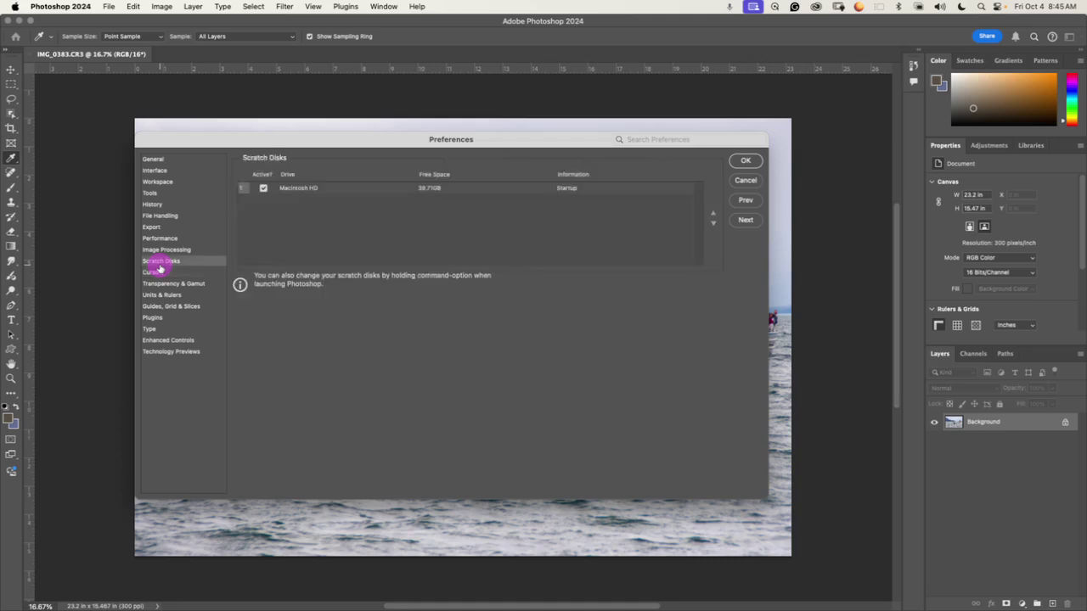
click(161, 250)
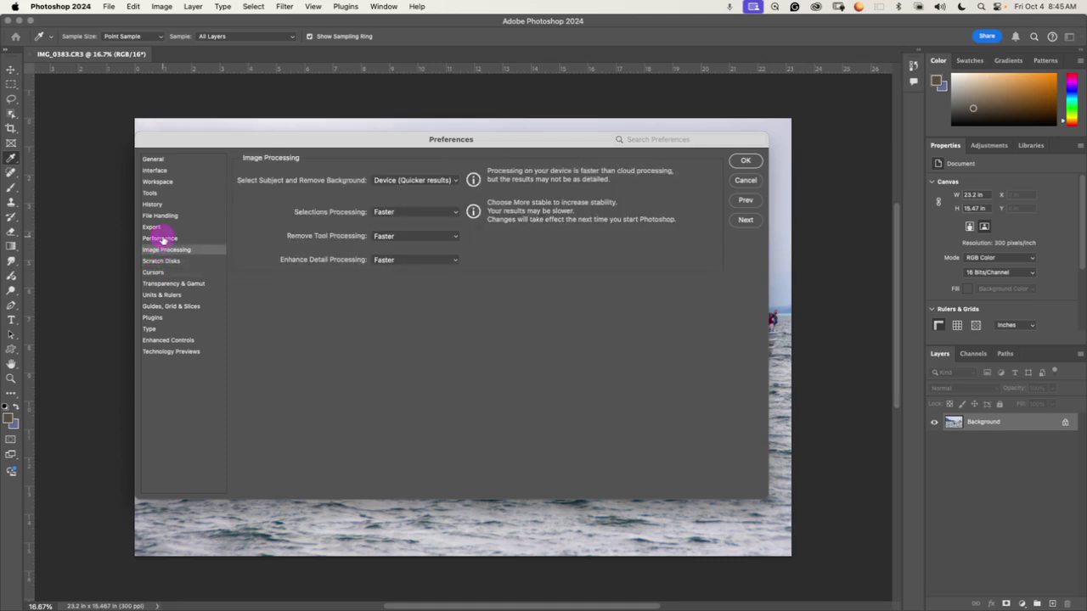
click(159, 239)
click(150, 228)
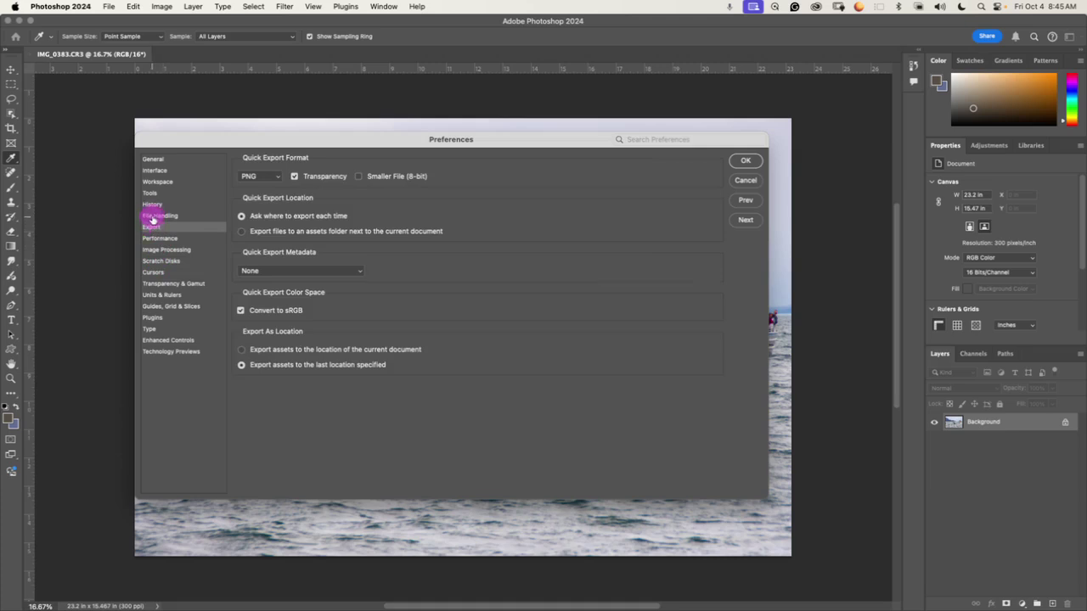
Step: Review the File Handling and History preferences, and recheck Tools, Workspace, Interface and General
click(150, 217)
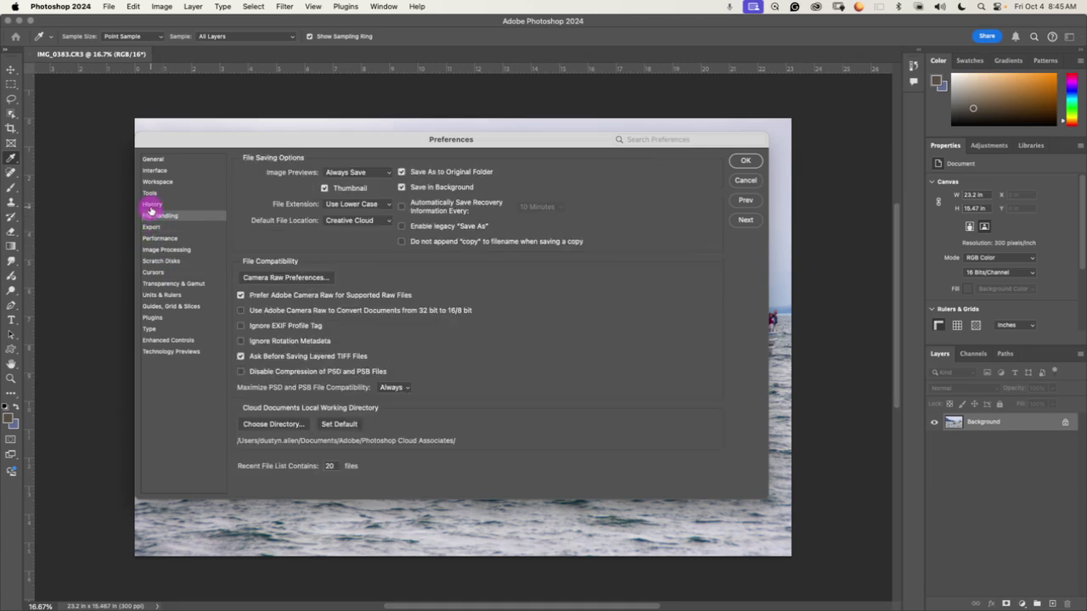
click(151, 205)
click(149, 194)
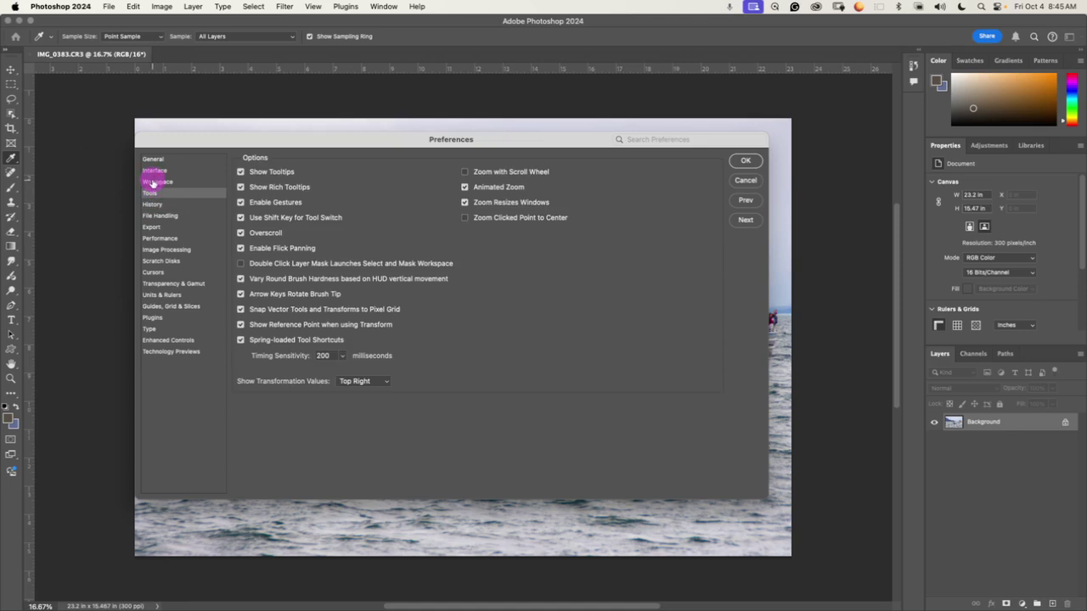
click(153, 181)
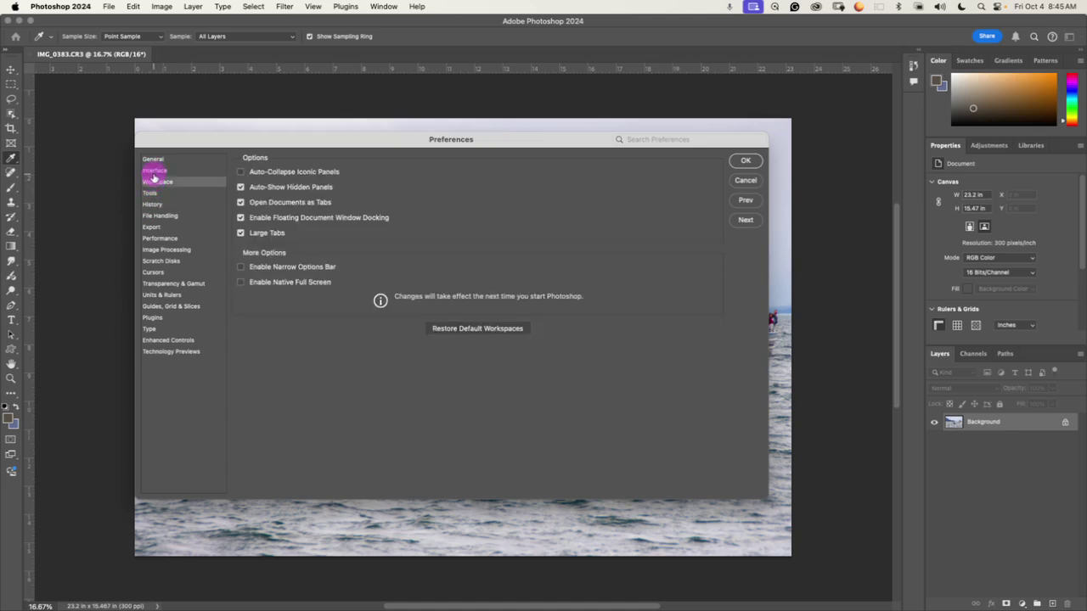
click(153, 173)
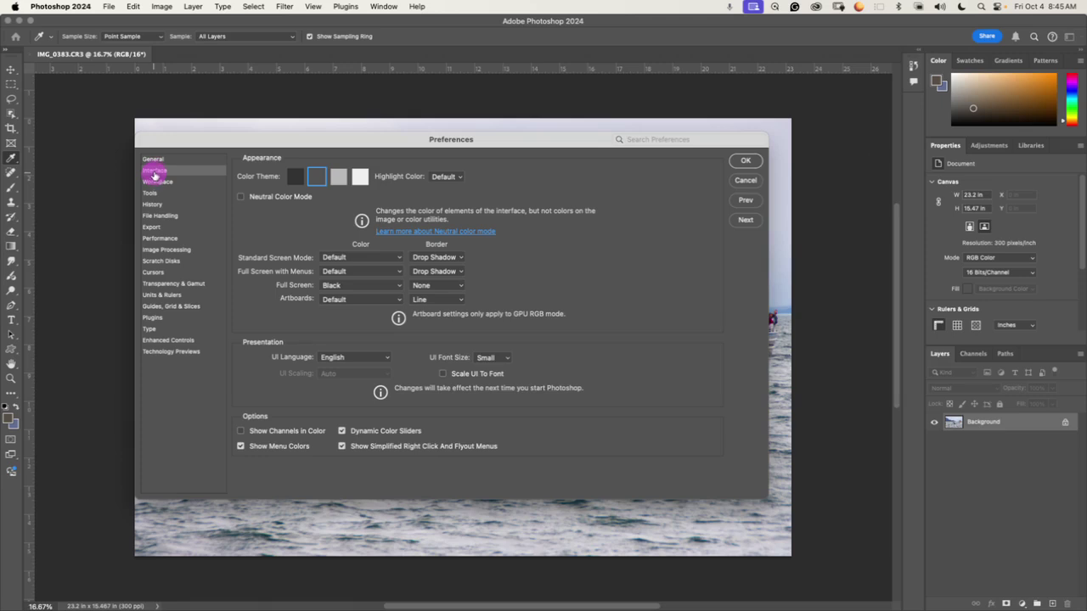
click(154, 160)
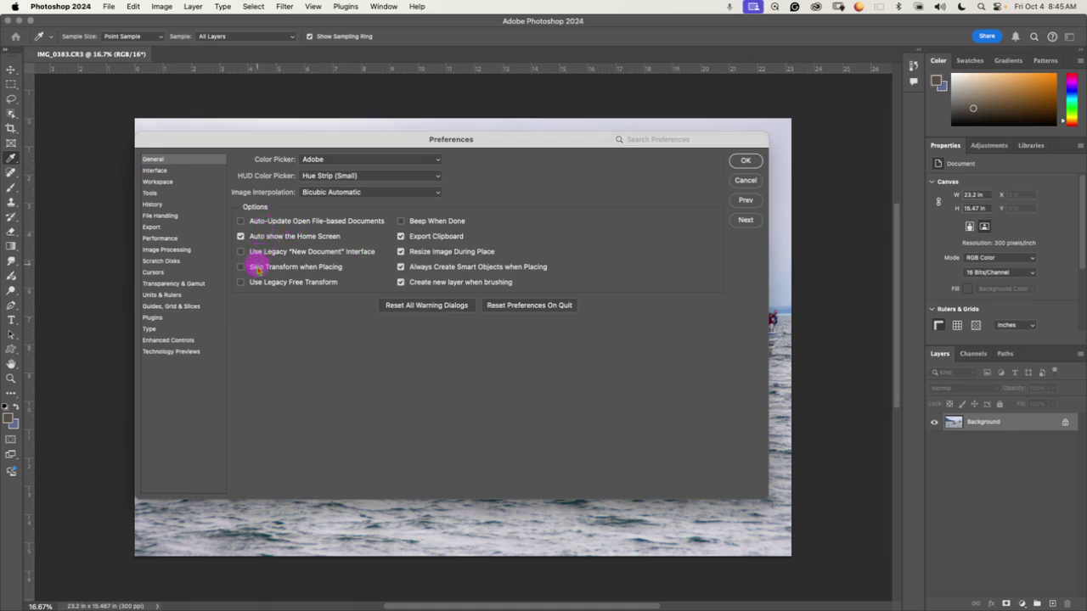
Step: Examine the Enhanced Controls, Type, Plugins, Guides, Grid & Slices, and Units & Rulers preferences
click(167, 340)
click(151, 329)
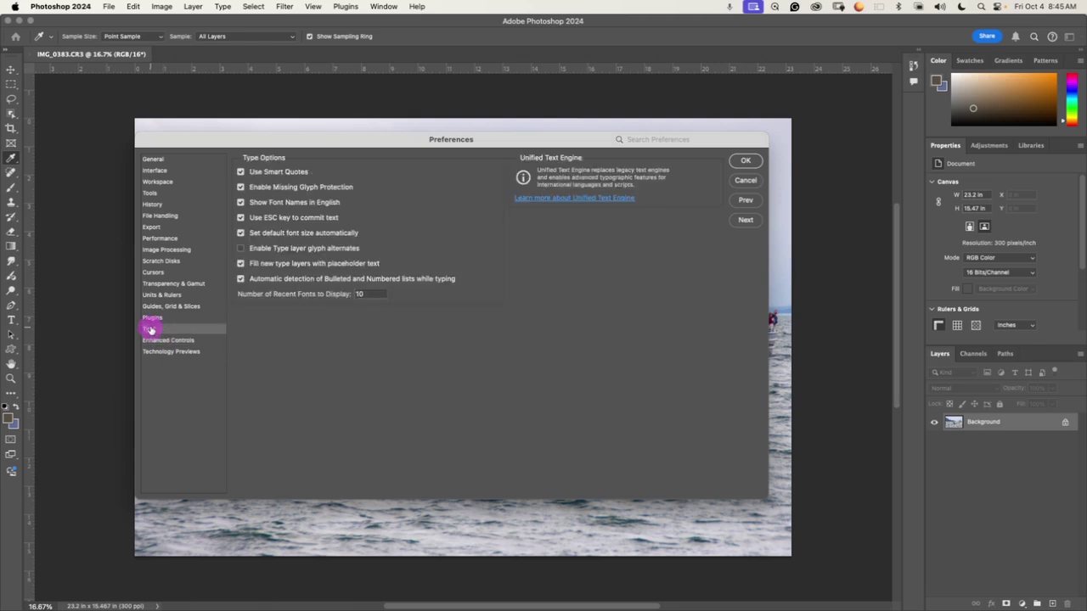
click(152, 317)
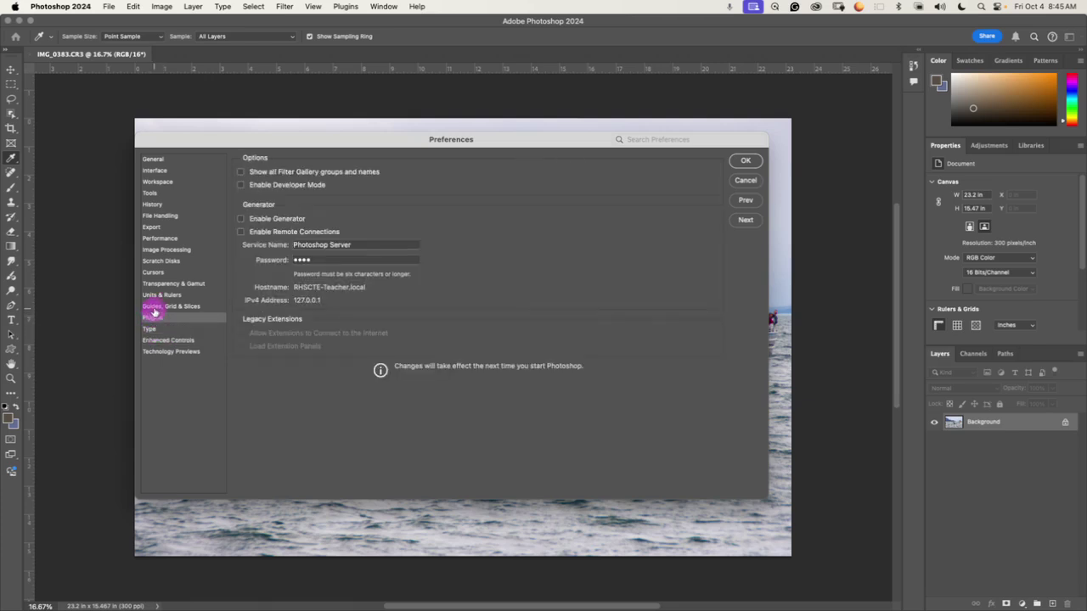
click(151, 308)
click(153, 317)
click(157, 304)
click(157, 297)
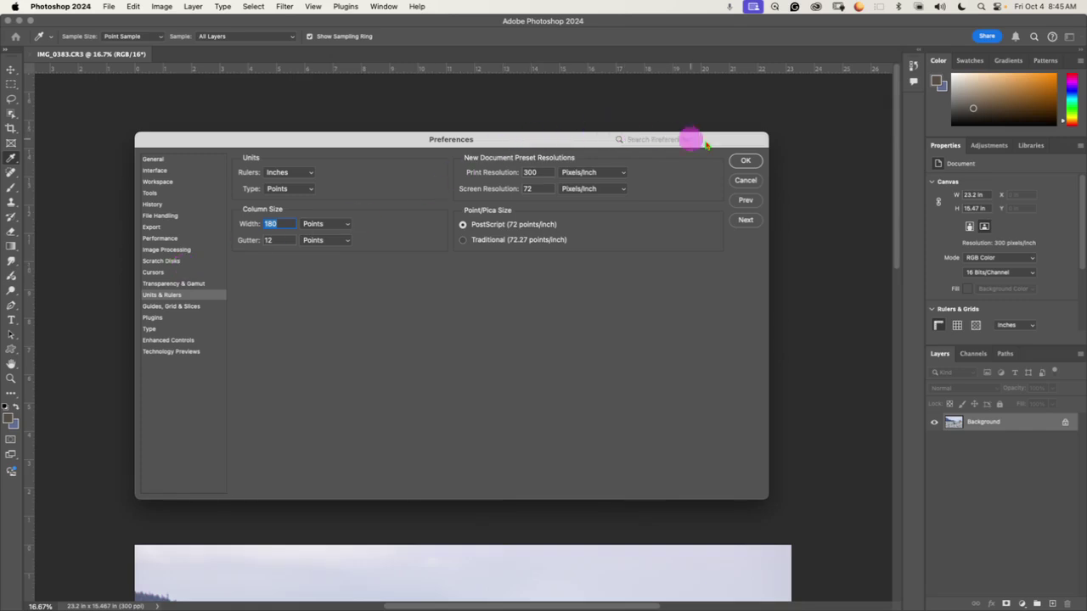
Step: Look again at the Transparency & Gamut, Cursors, Scratch Disks, Image Processing and Performance preferences
click(156, 284)
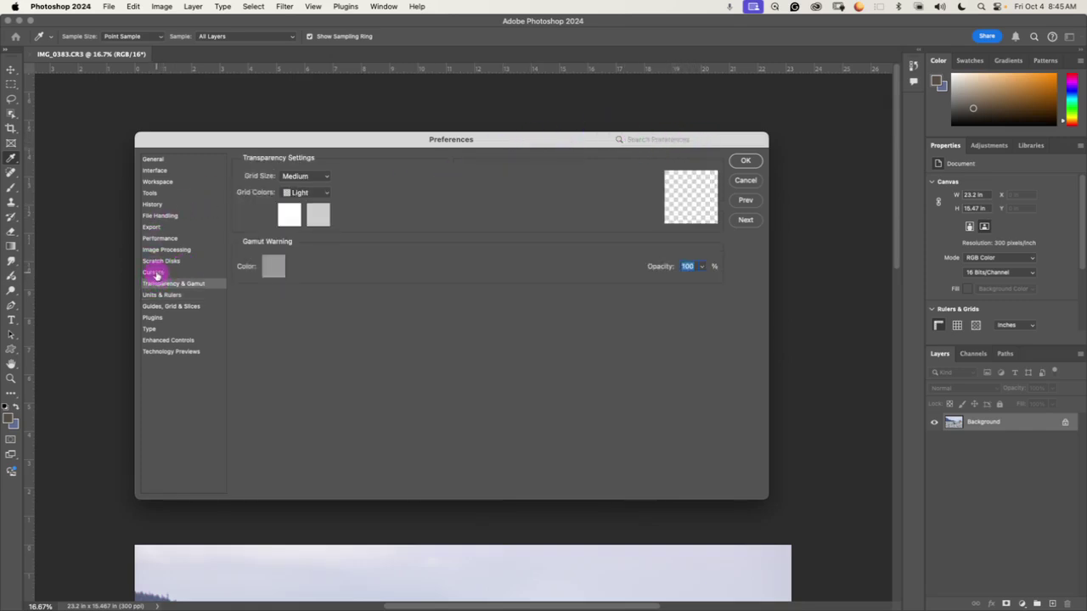
click(159, 271)
click(161, 261)
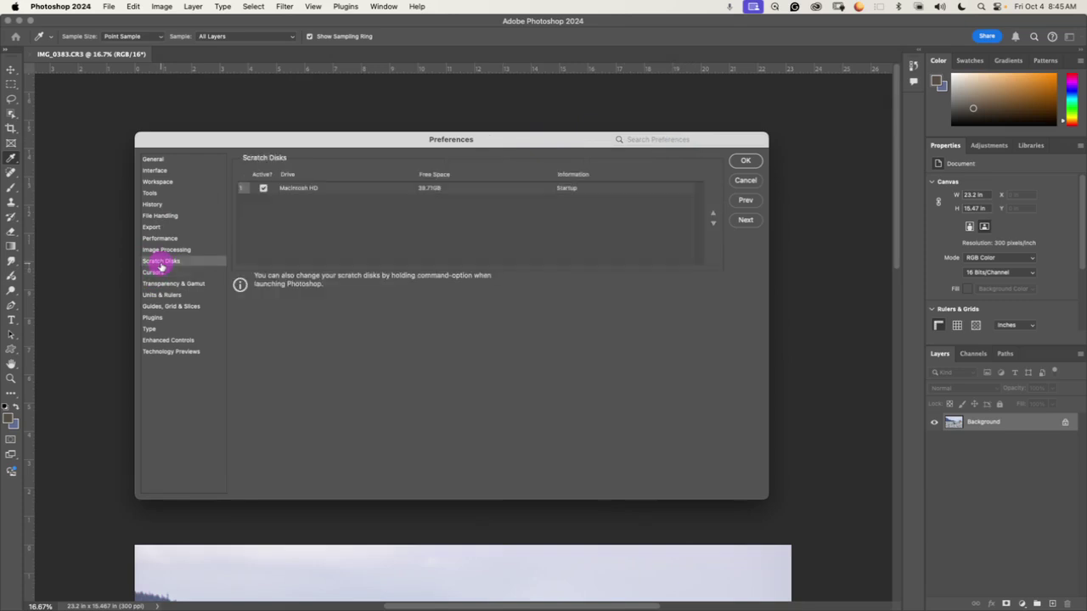
click(163, 251)
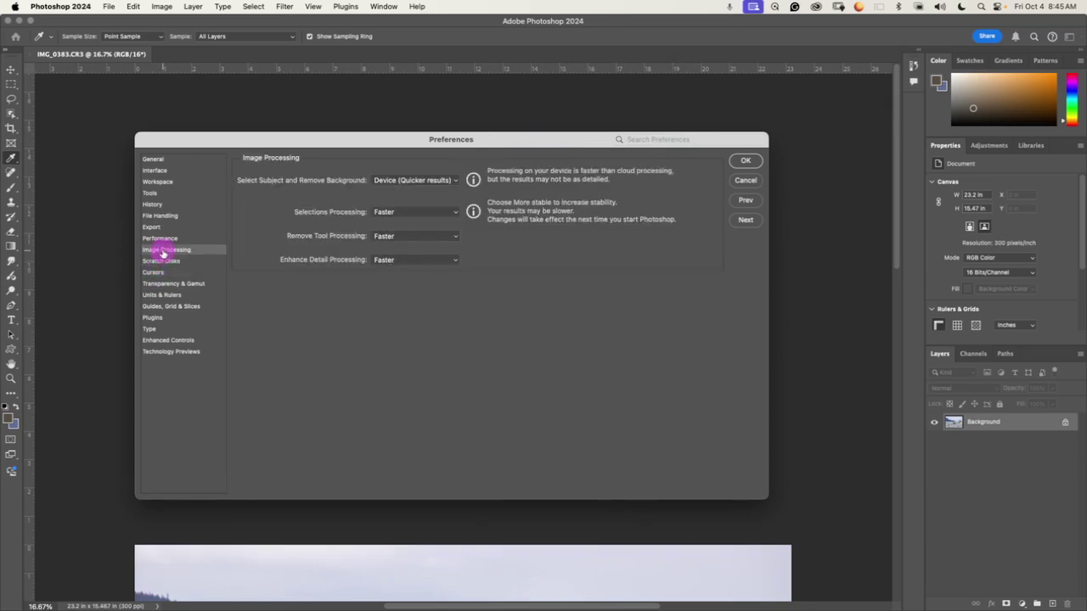
click(154, 238)
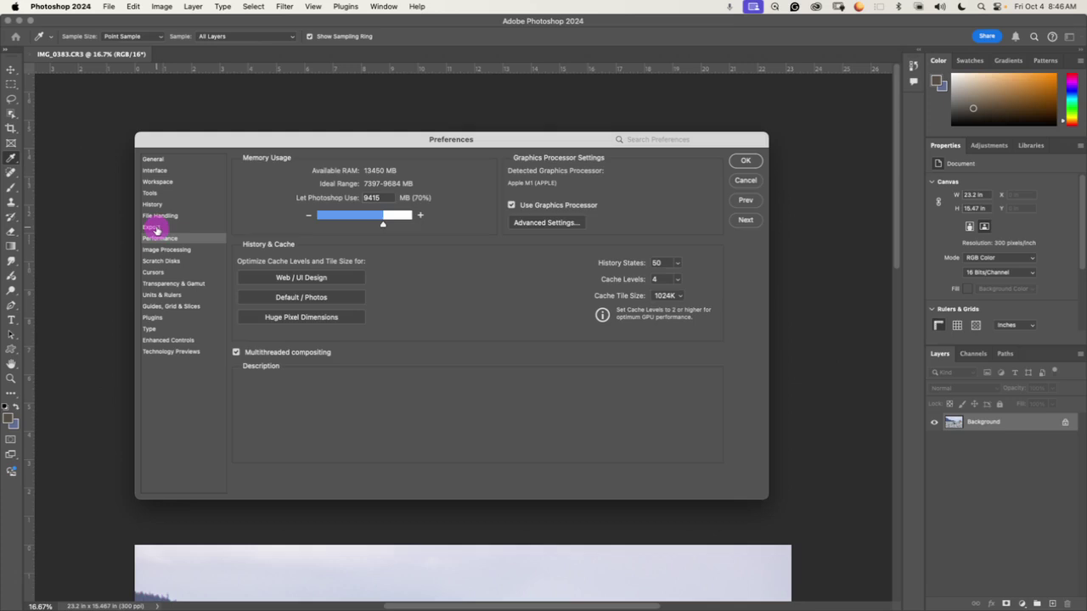
Step: Recheck the Export, File Handling, History and Tools preferences, and close the preferences by accepting them
click(156, 228)
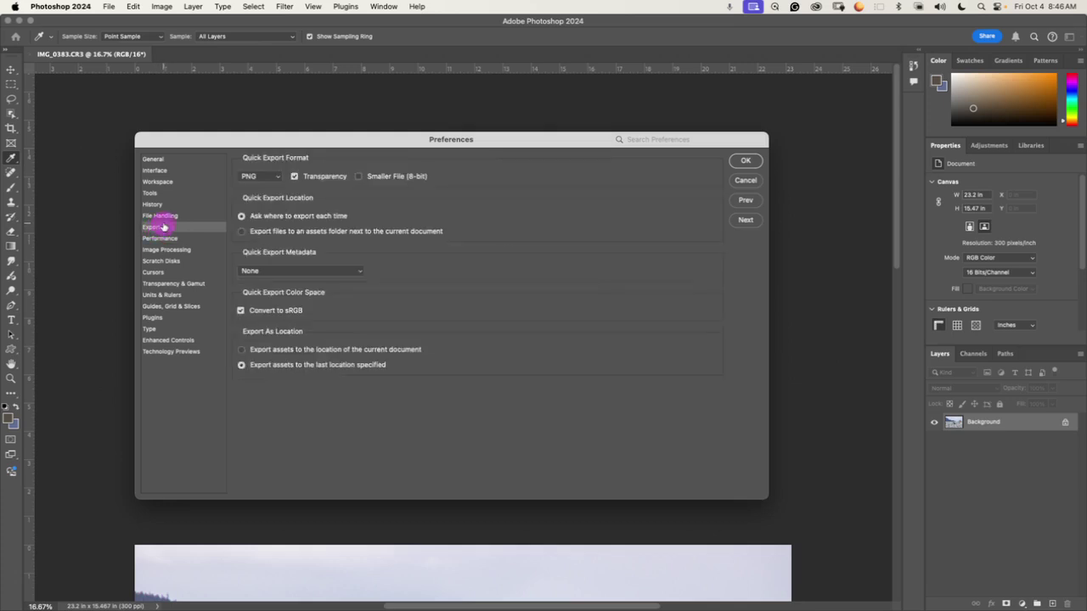
click(157, 218)
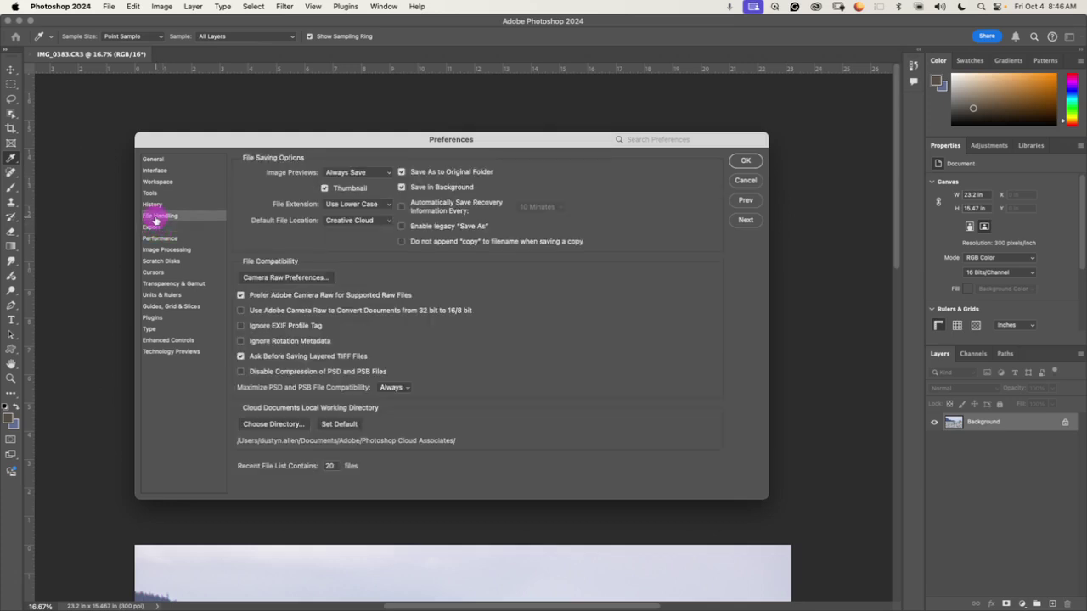
click(152, 205)
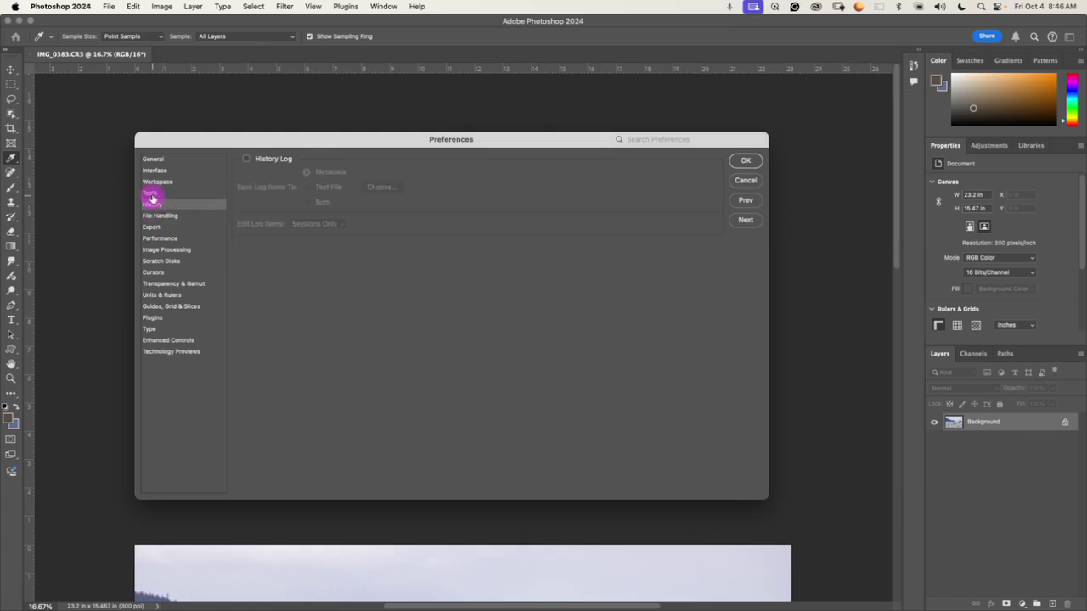
click(151, 195)
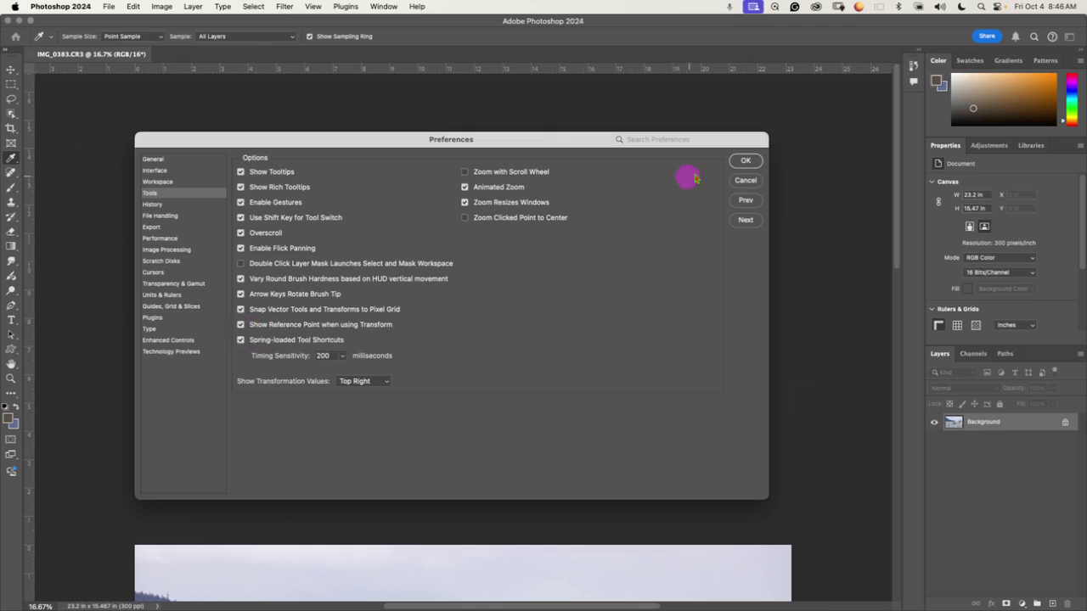
click(745, 161)
key(s)
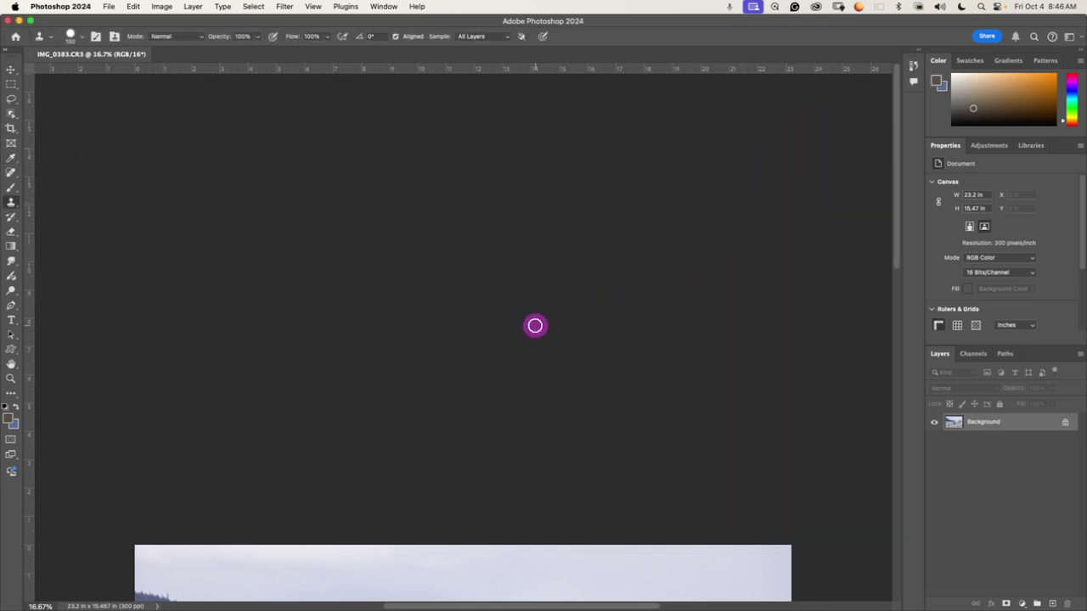
Step: Unlock the whale photo's Background layer, then start Free Transform on it to view the centre reference point and leave it without changes
scroll(534, 323, down, 10)
scroll(534, 322, up, 4)
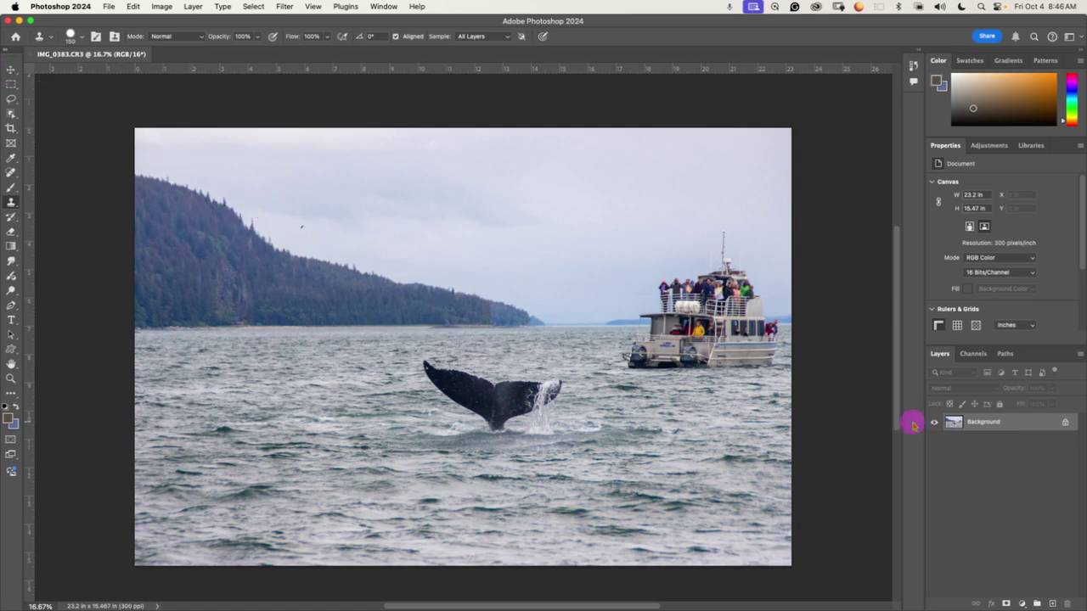
click(1064, 426)
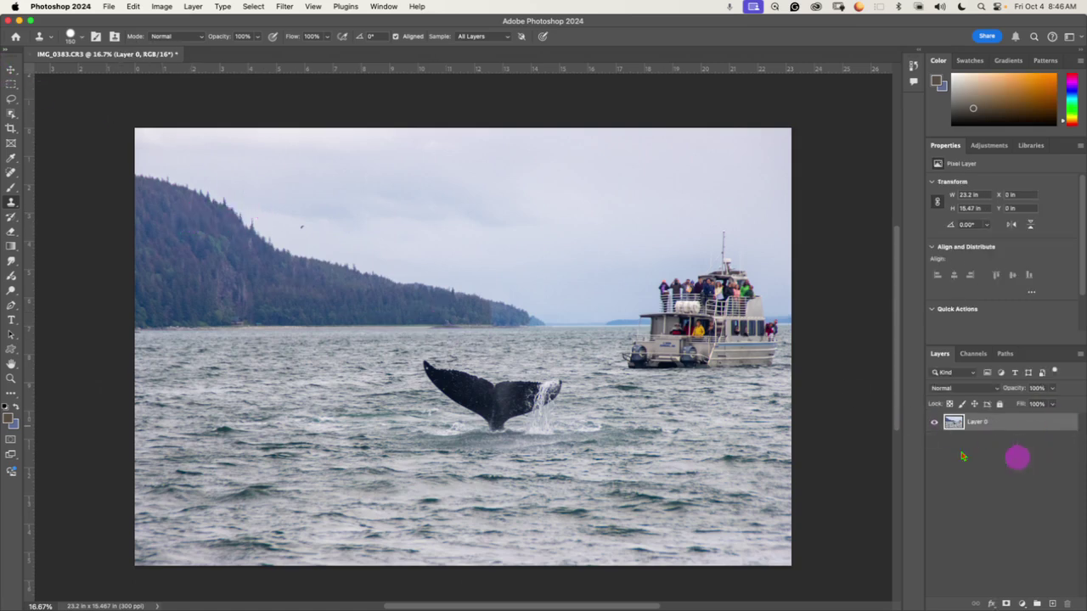
key(super+t)
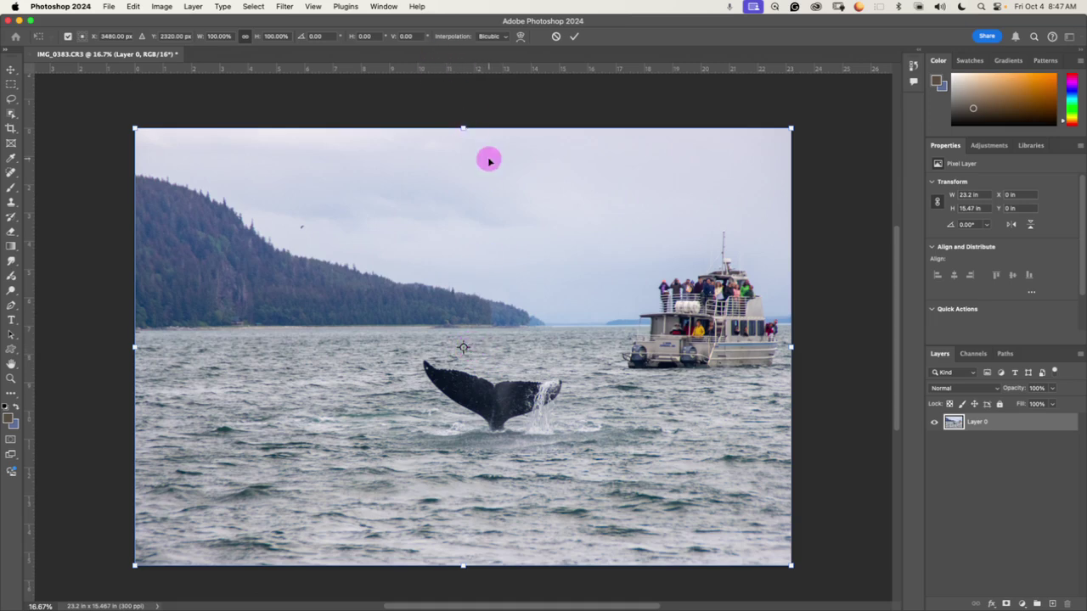
key(Return)
key(s)
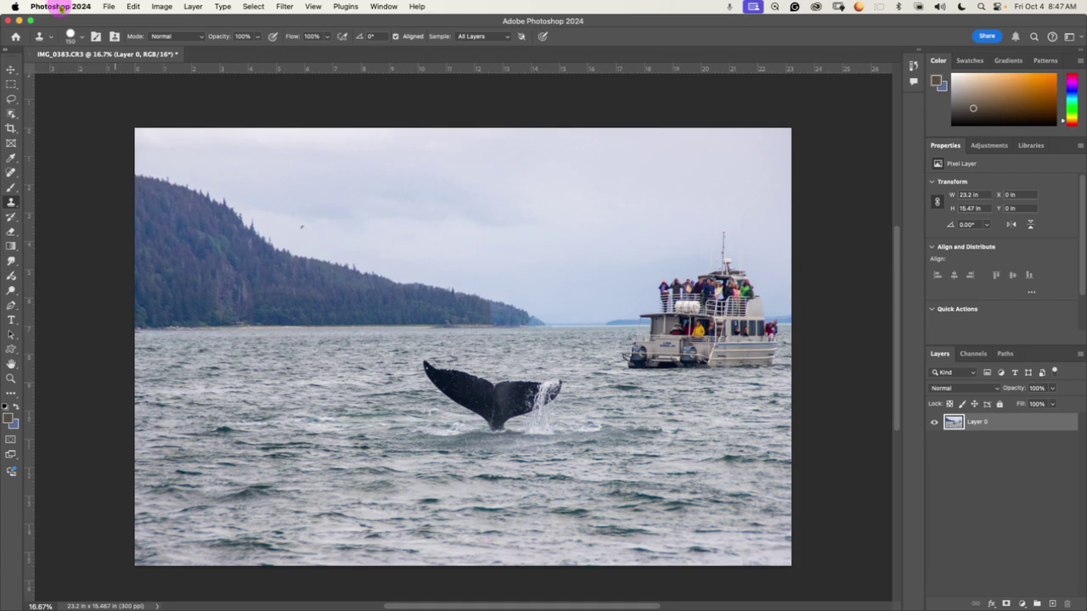
Step: Check the Show Reference Point when using Transform option in the Tools preferences and accept the preferences
click(82, 12)
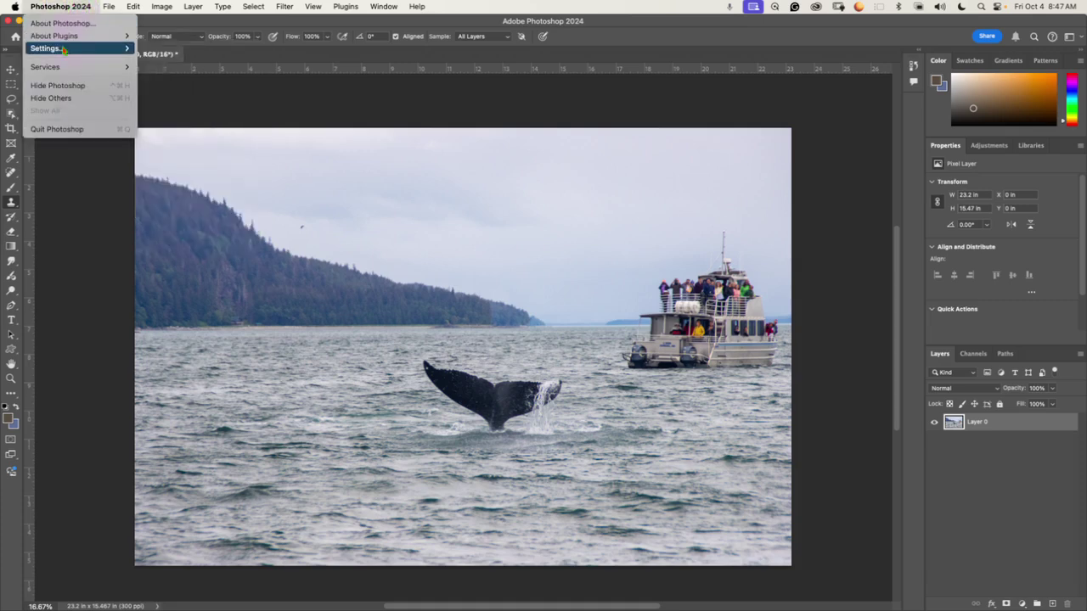
mouse_move(63, 49)
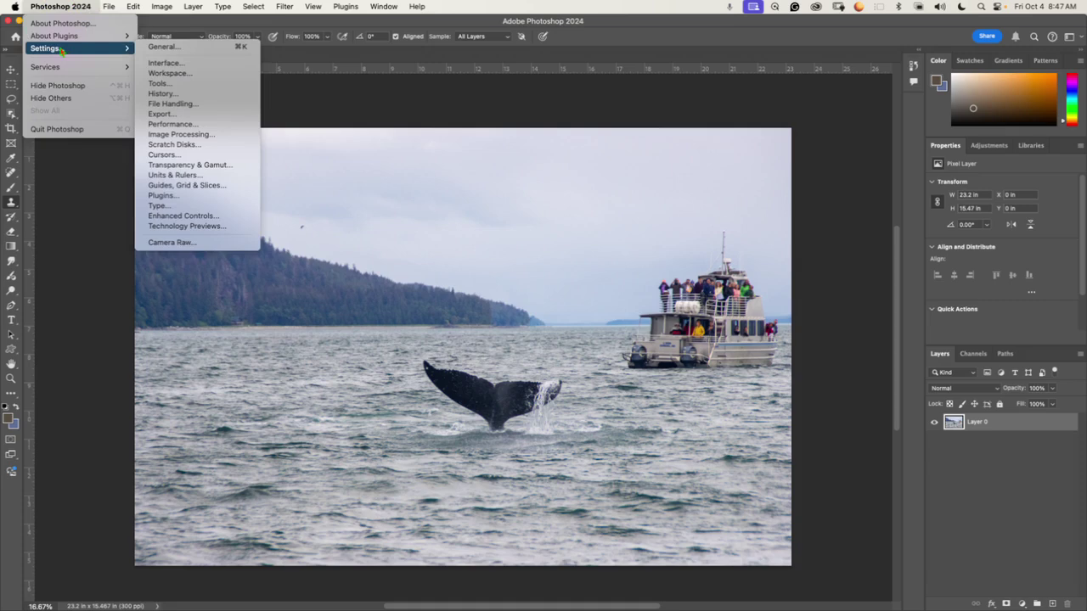
click(160, 84)
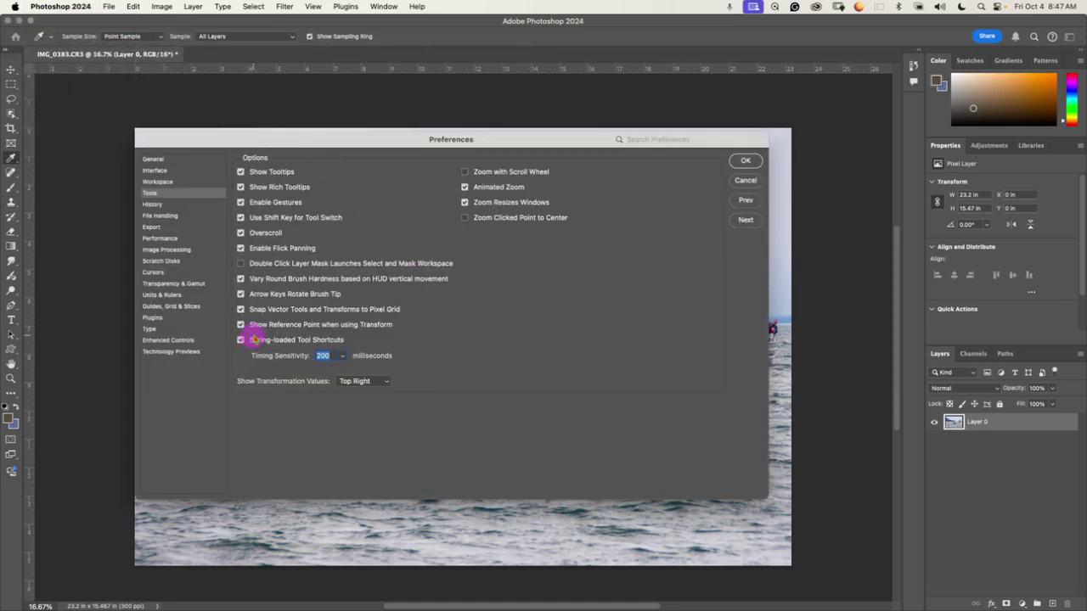
click(241, 326)
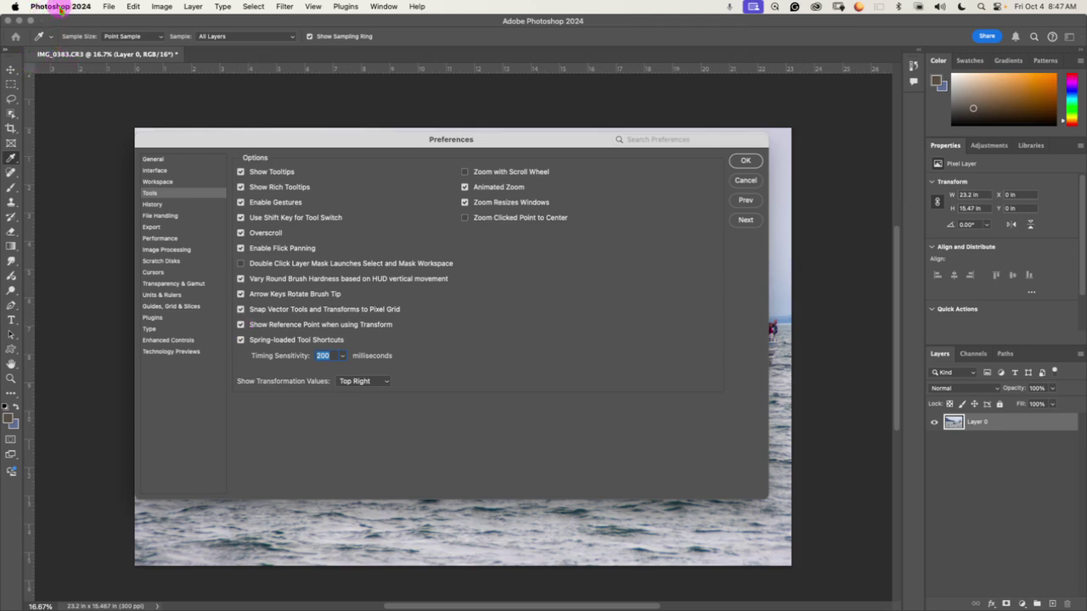
key(super+Tab)
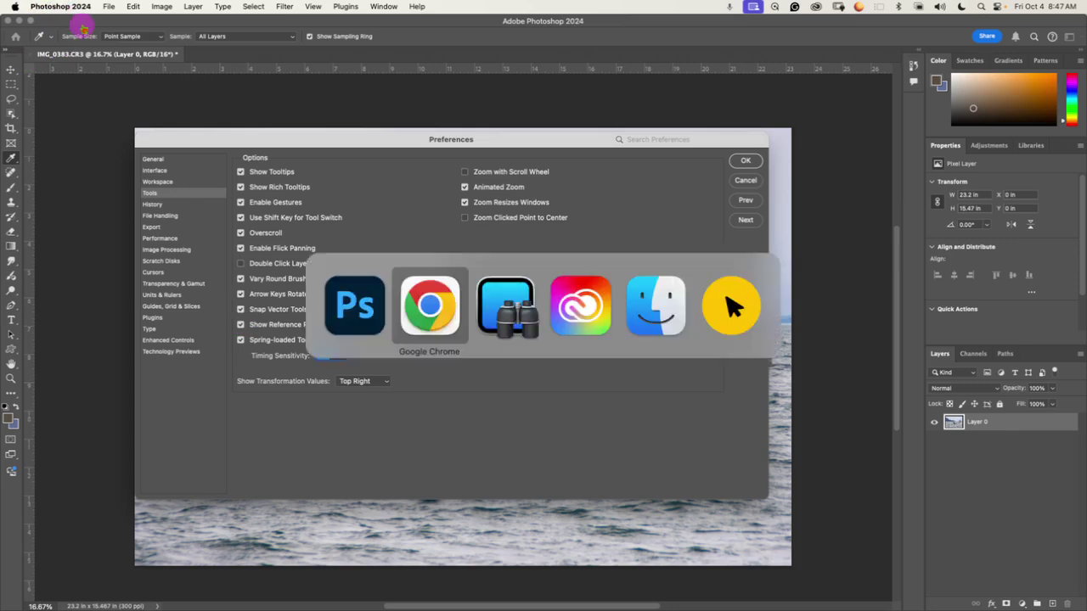
key(super+Tab)
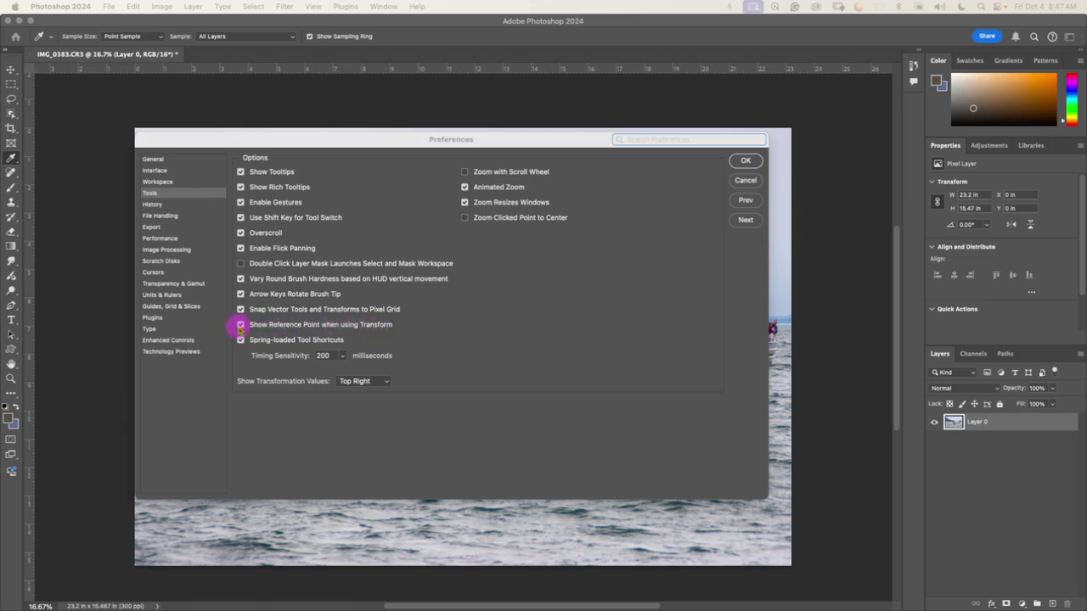
click(746, 161)
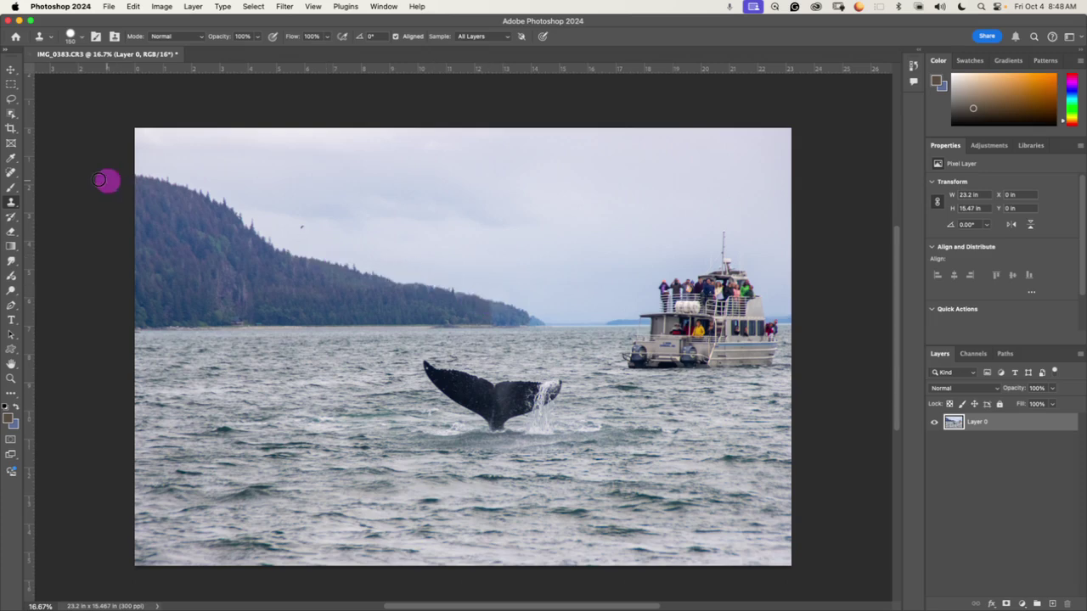
Step: Remove the small bird from the sky above the hillside using the Spot Healing Brush in Content-Aware mode
click(10, 174)
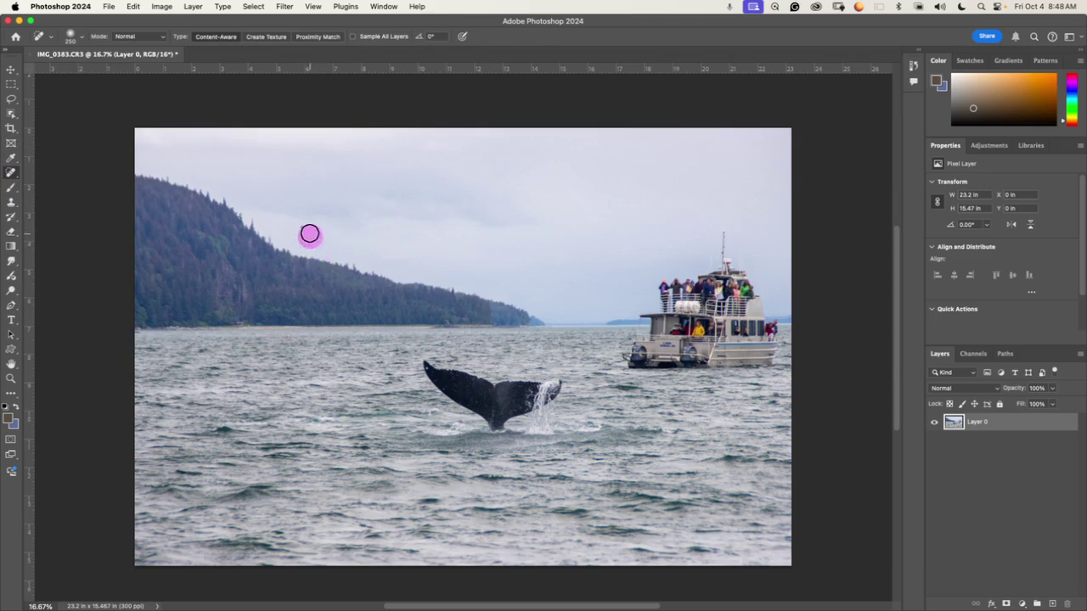
mouse_move(314, 236)
mouse_down()
mouse_move(298, 230)
mouse_move(404, 270)
mouse_move(305, 226)
mouse_move(282, 232)
mouse_move(306, 228)
mouse_up()
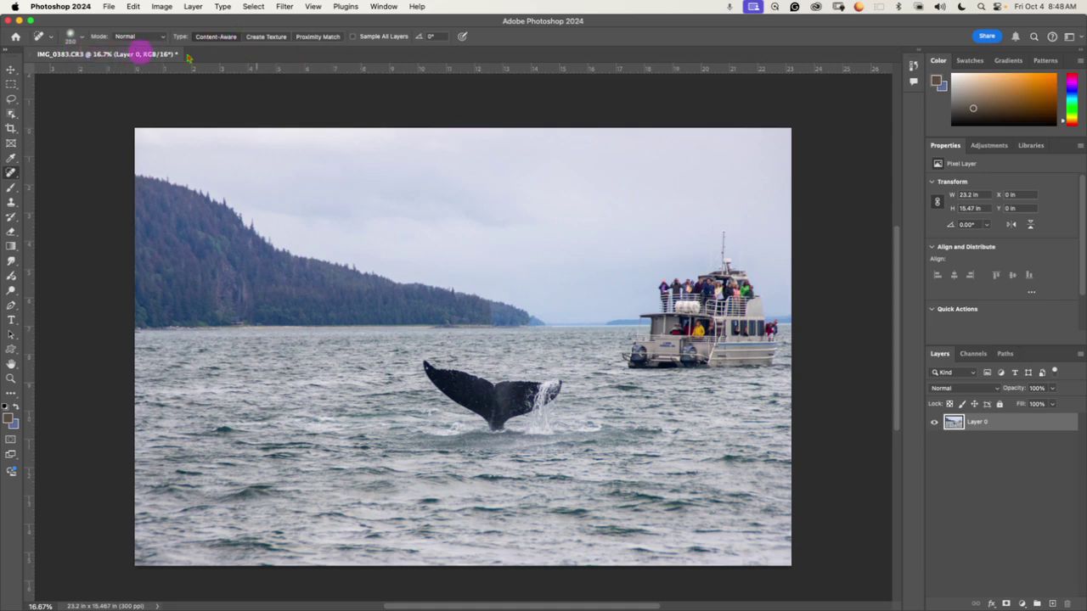
Step: Start setting up a new document and name it Mandala
click(110, 6)
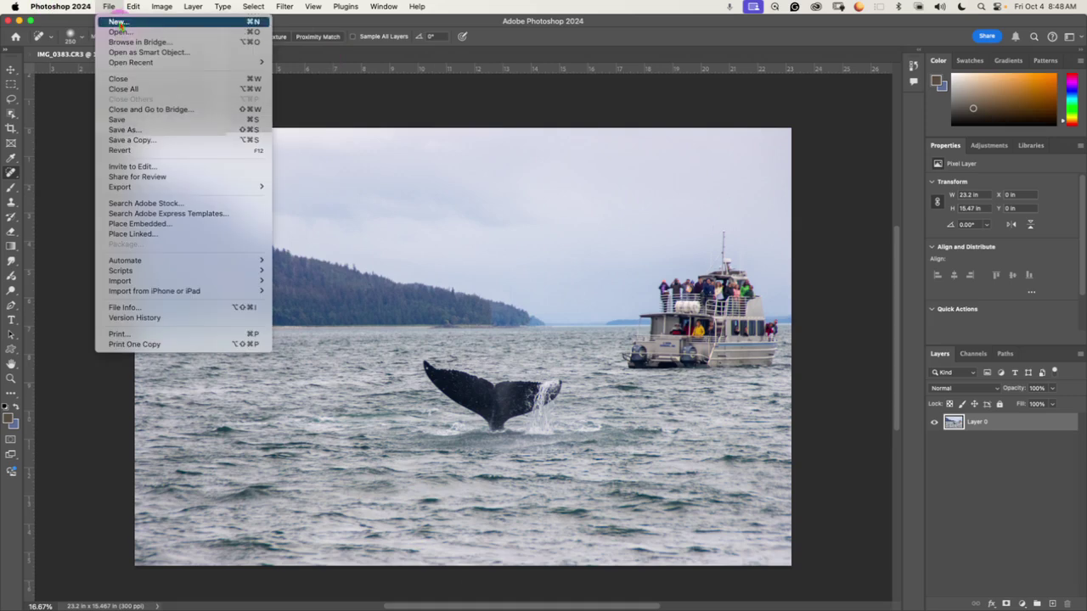
click(120, 22)
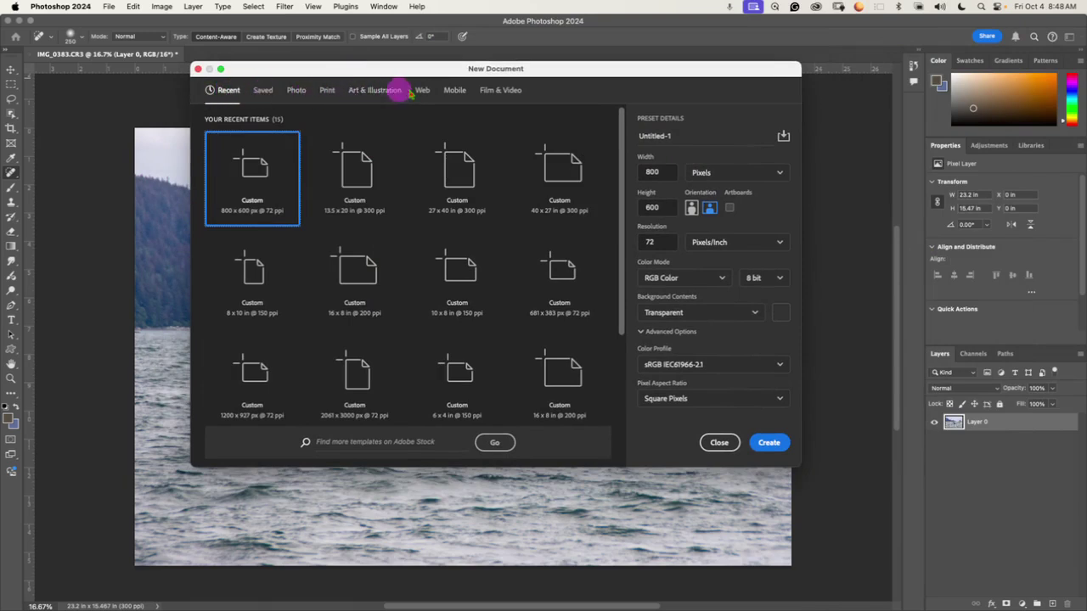
click(696, 136)
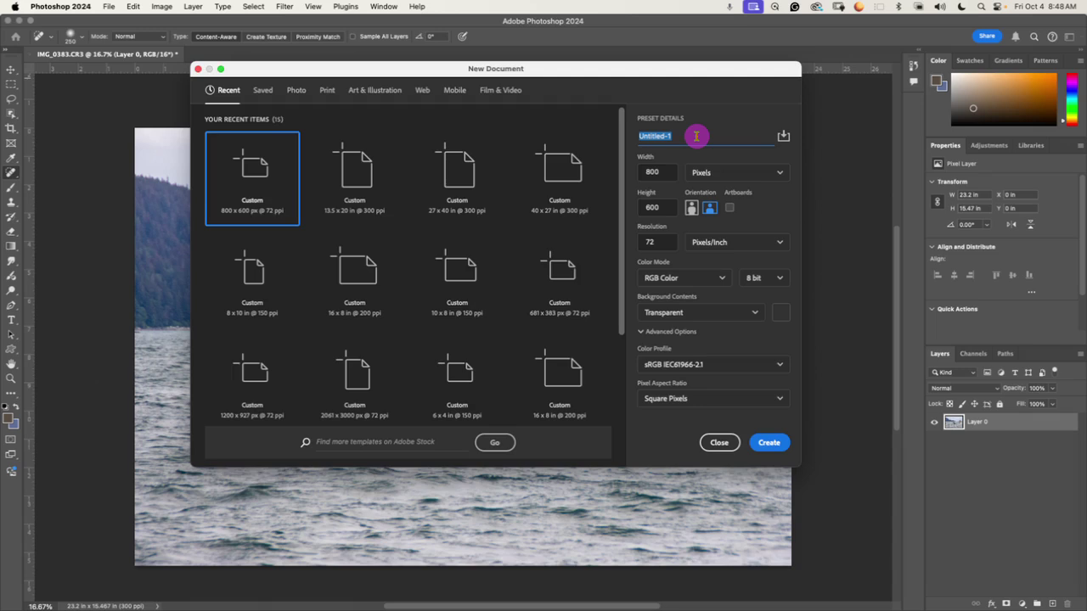
text(Mandala)
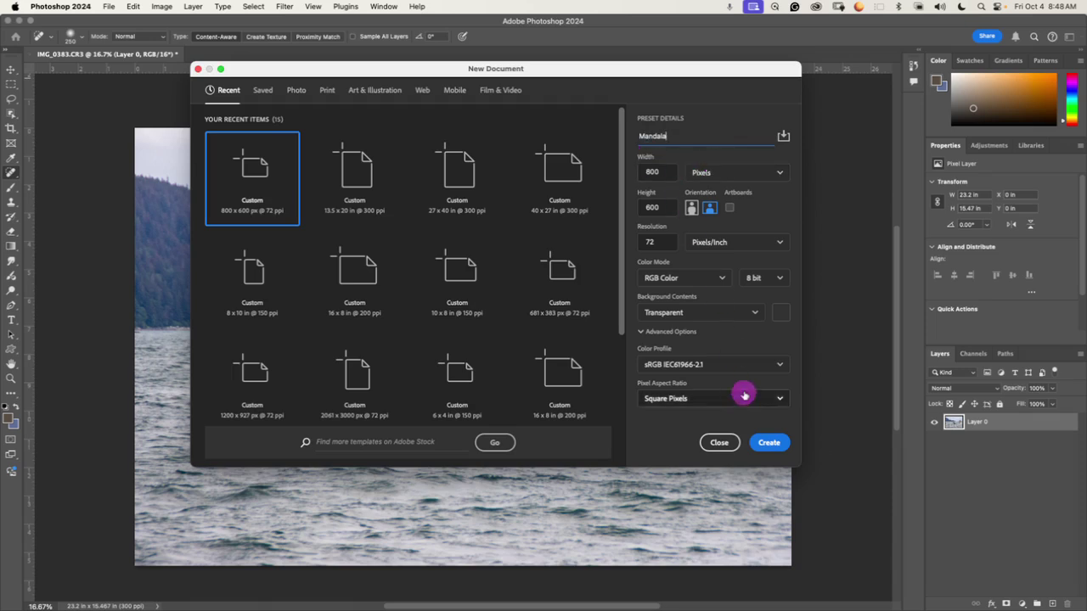
click(109, 7)
click(109, 7)
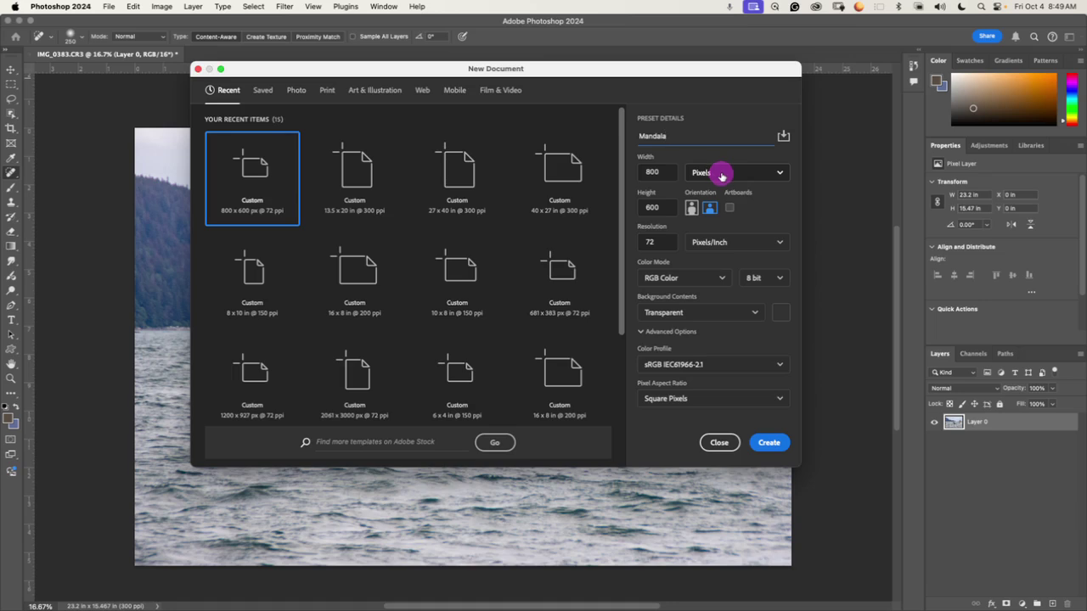
Step: Set the new document's units to inches and its size to 8 by 8 inches
click(721, 174)
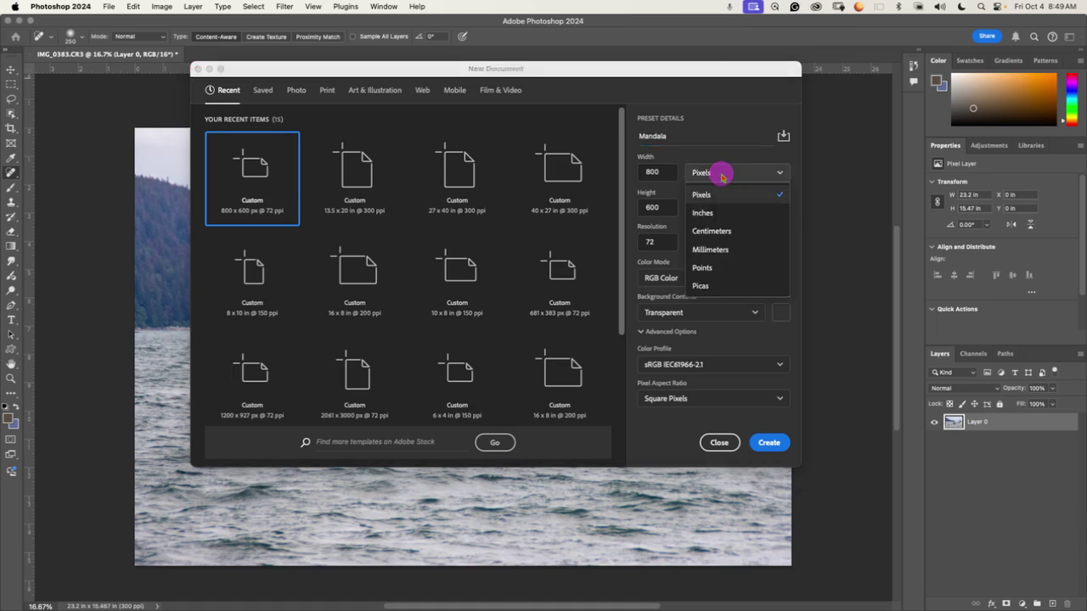
click(702, 214)
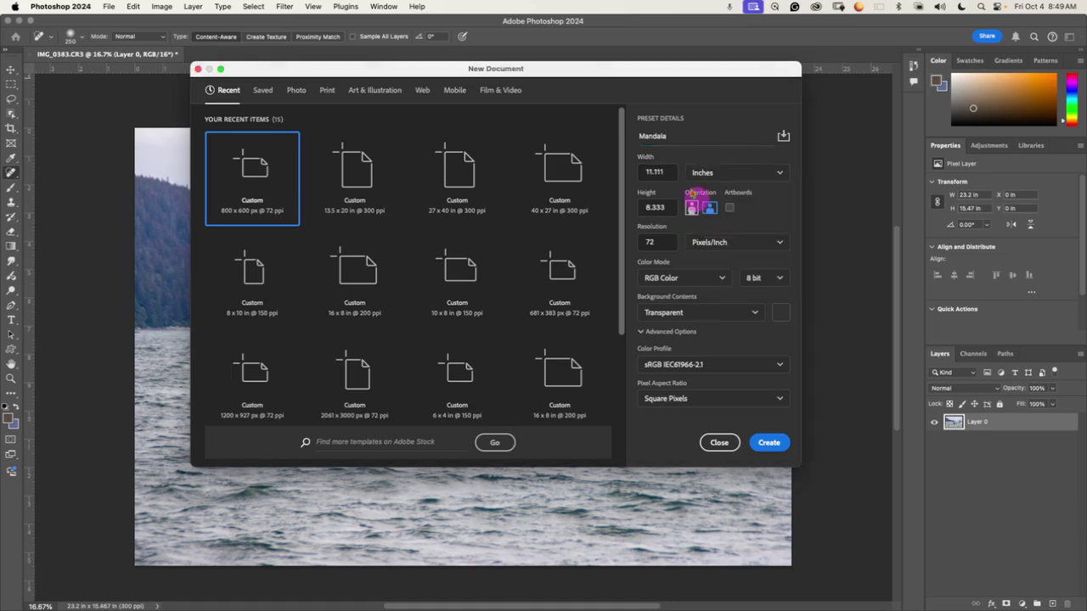
double_click(650, 172)
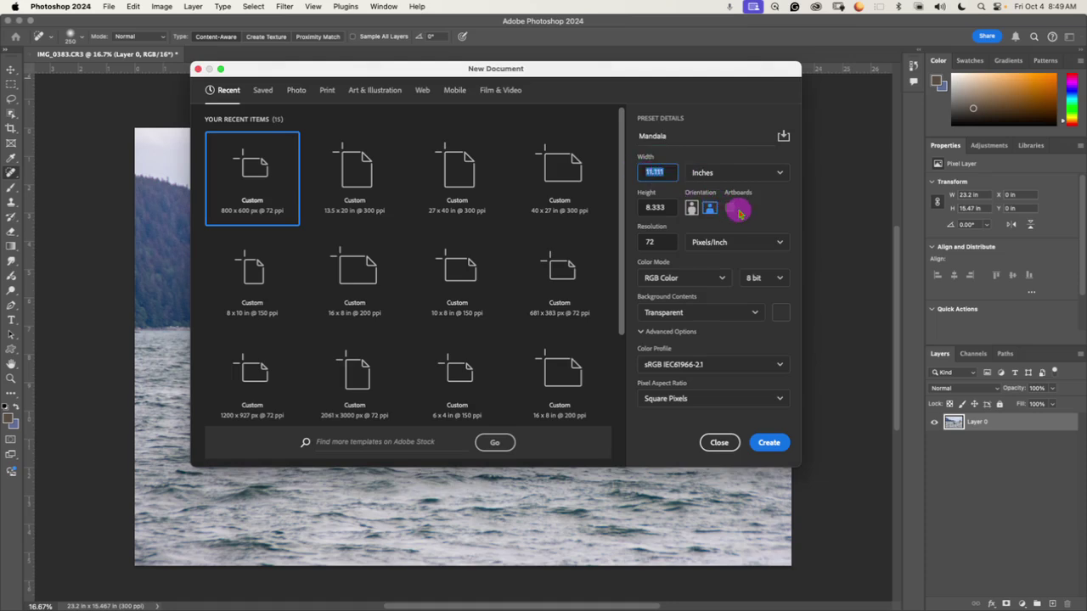
text(8)
key(Tab)
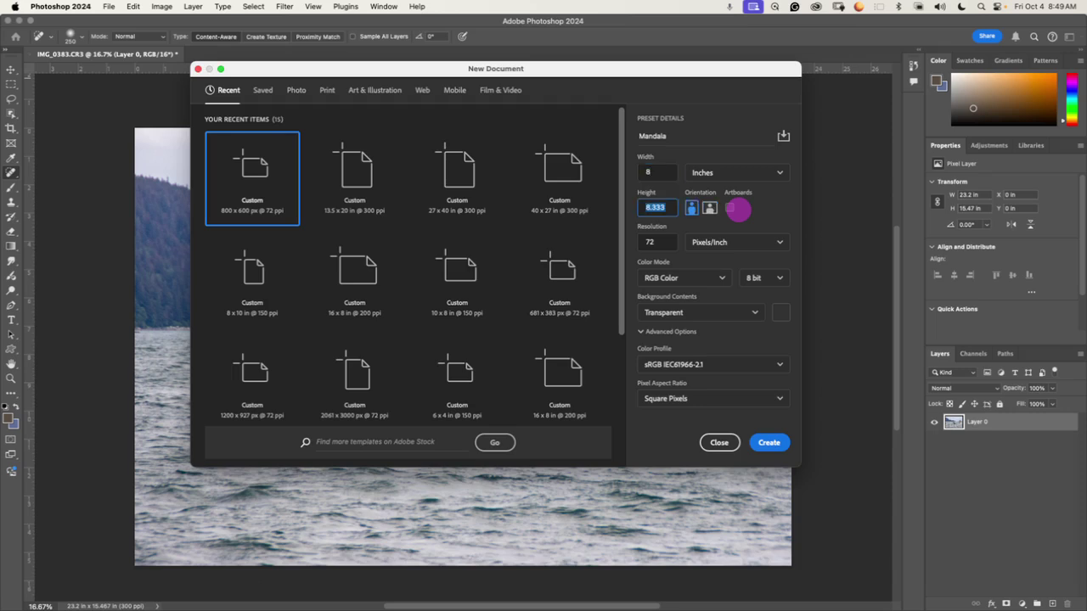
text(8)
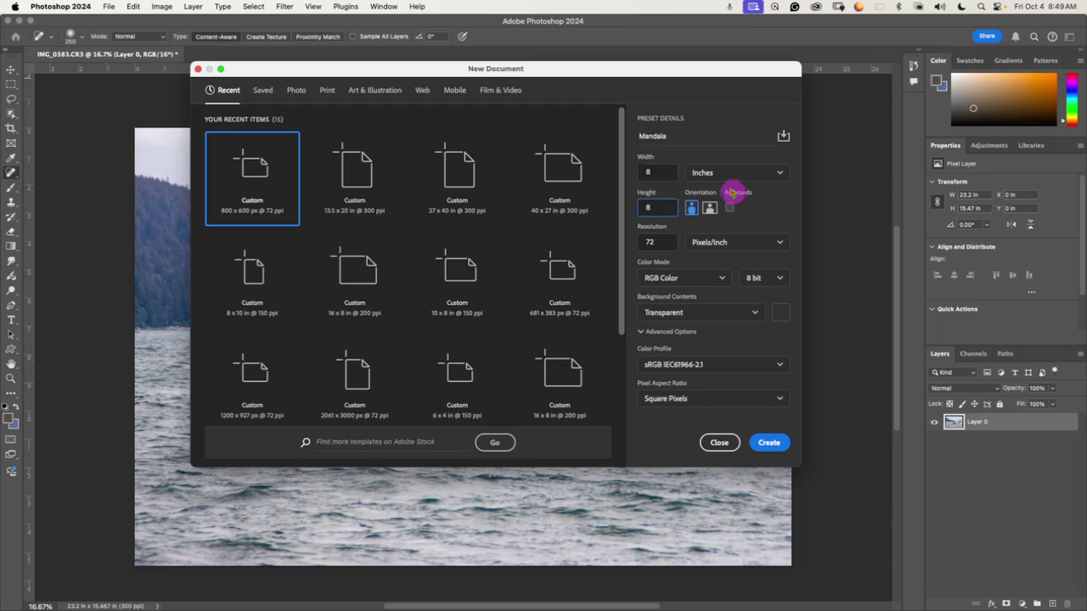
Step: Set the resolution to 150 pixels per inch and create the document
click(661, 246)
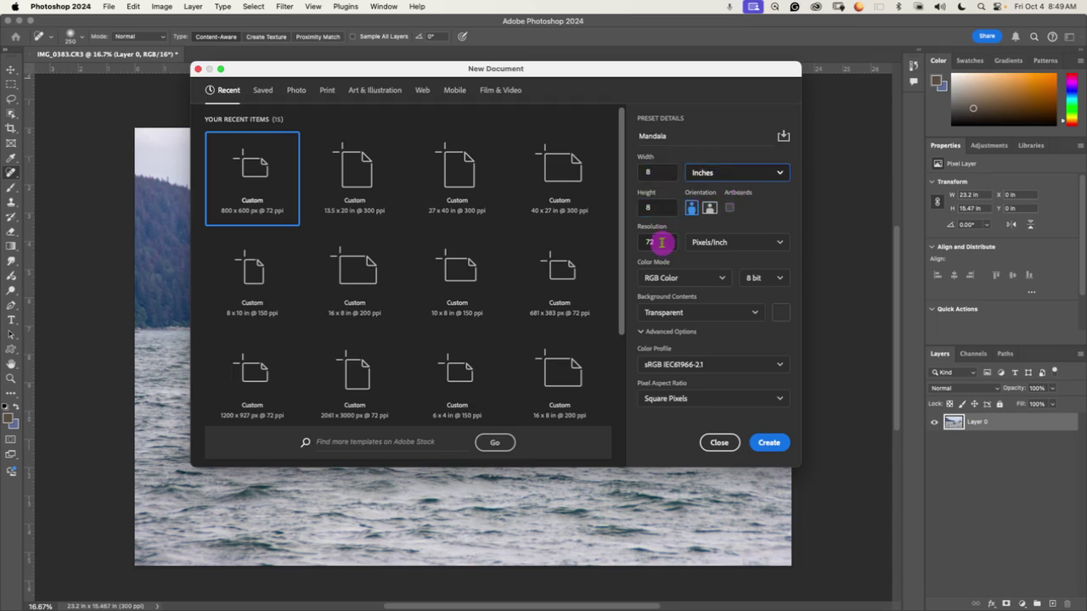
drag(662, 242, 619, 242)
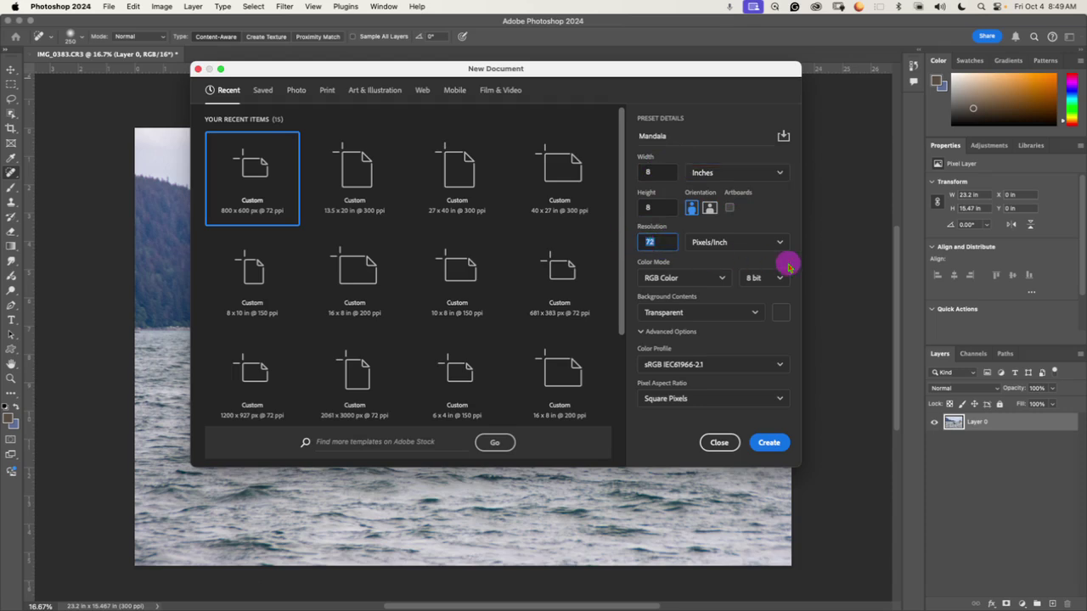
text(150)
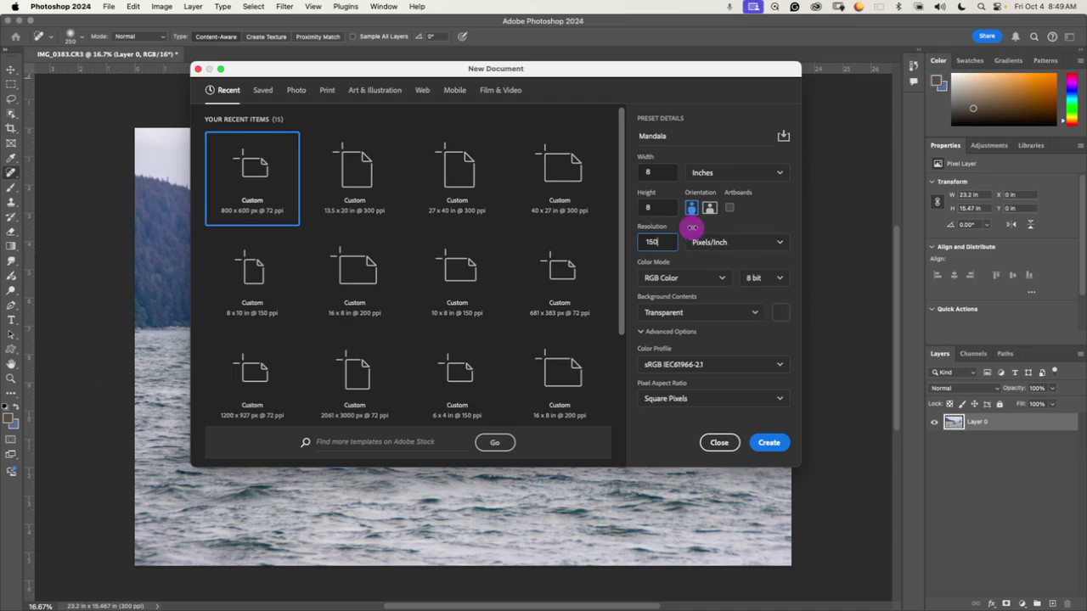
double_click(652, 242)
text(150)
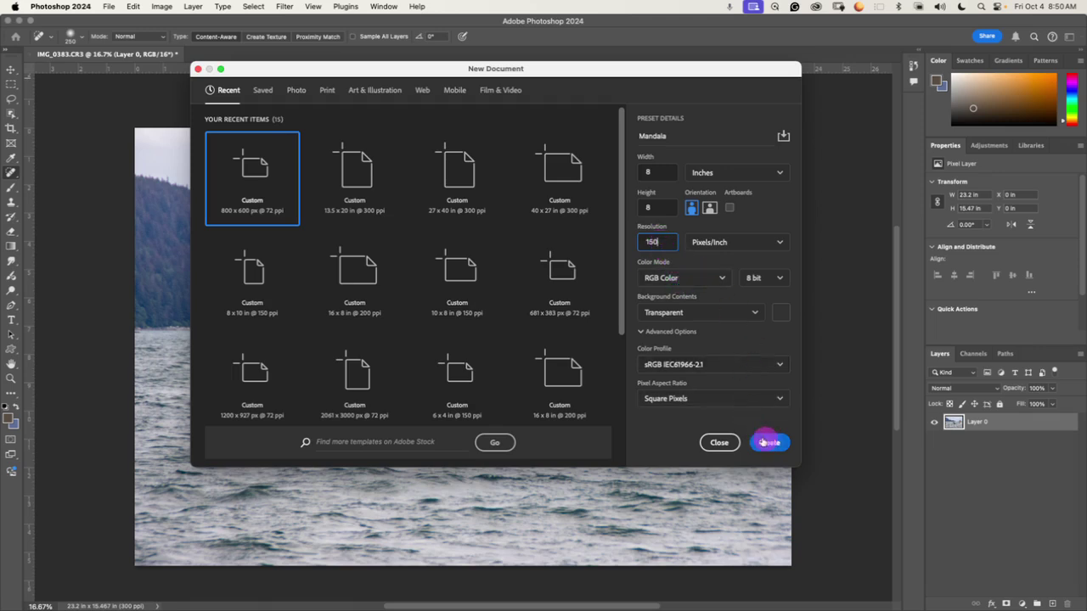
click(767, 443)
click(768, 443)
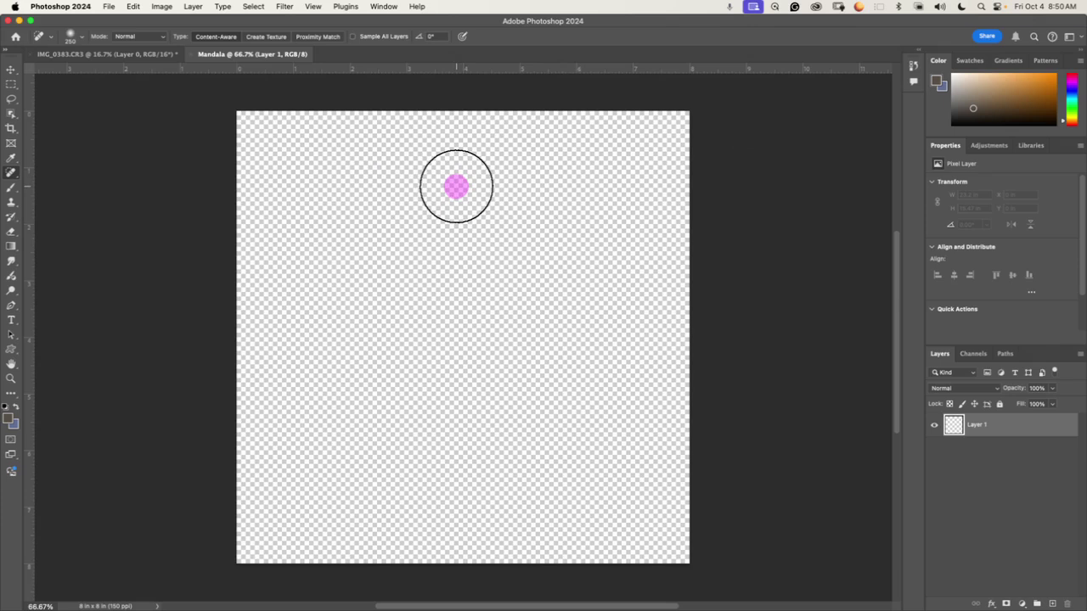
scroll(456, 186, right, 2)
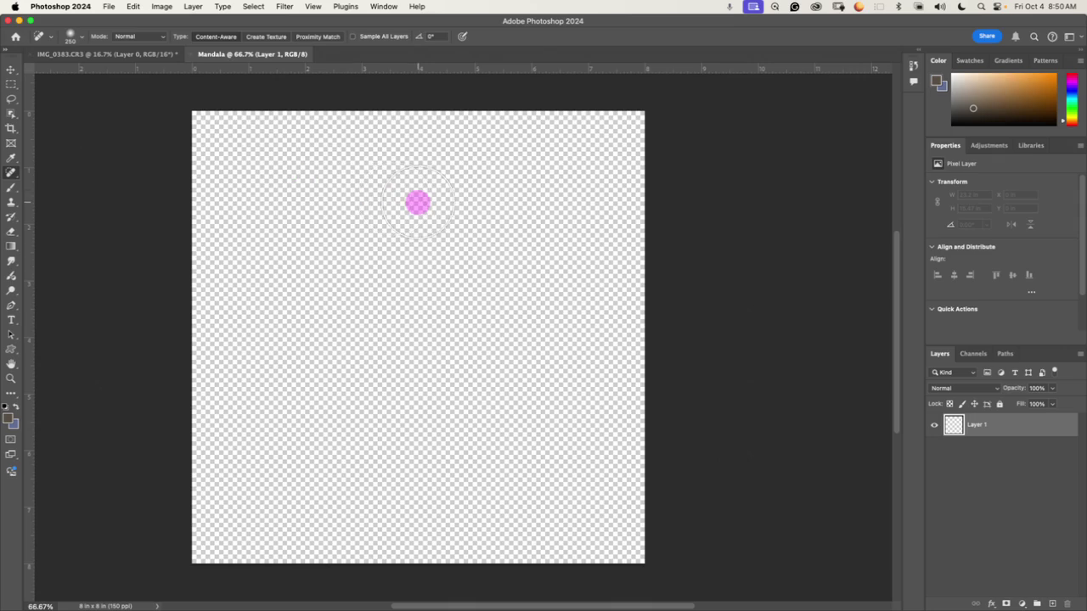
Step: Return to the whale photo and toggle its rulers off and back on
click(96, 56)
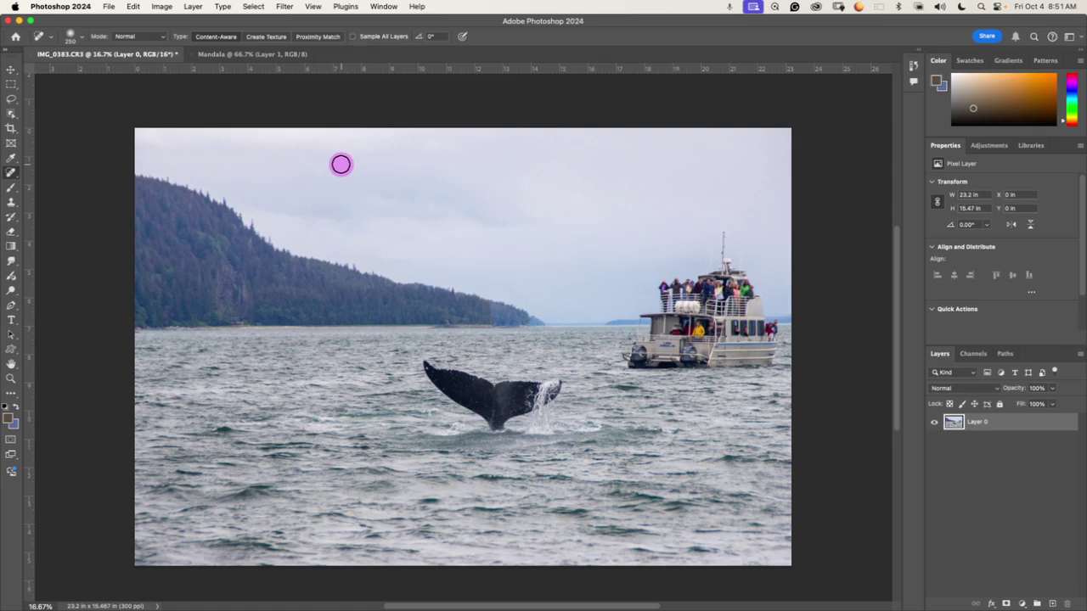
key(super+r)
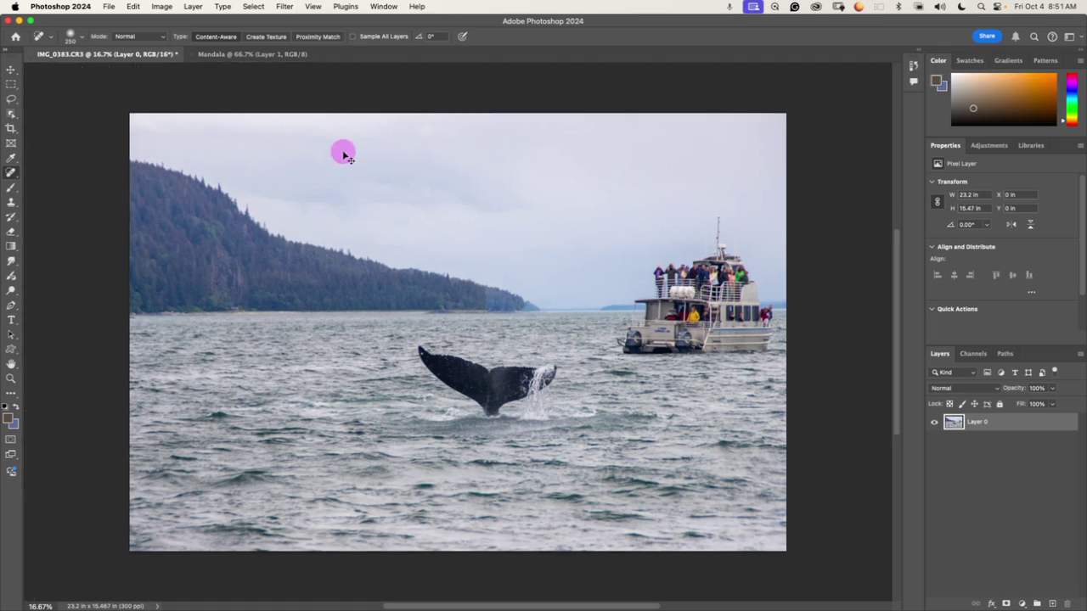
key(super+r)
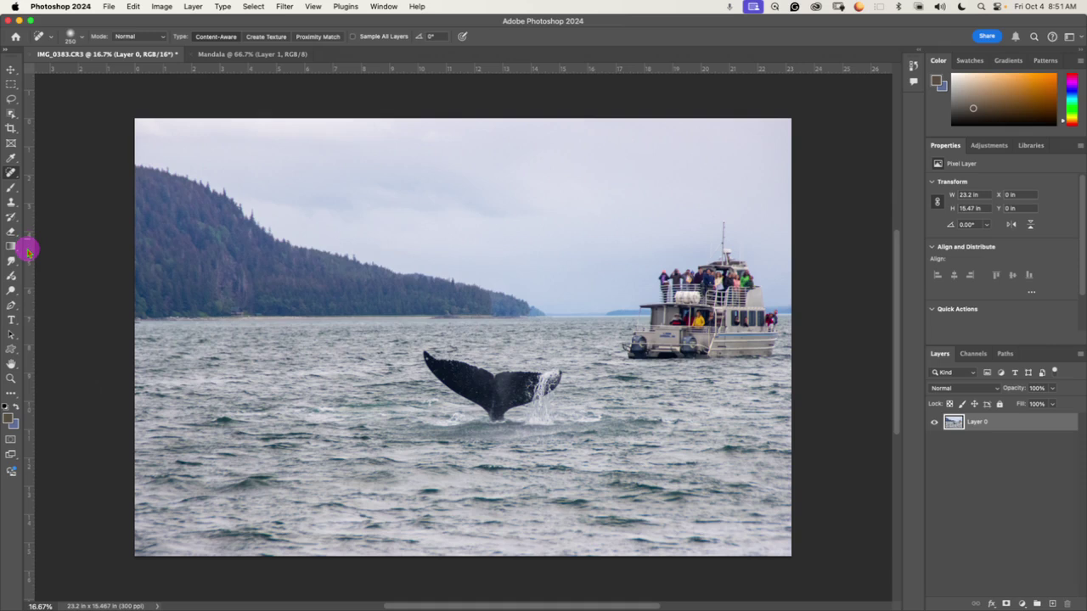
Step: Place one vertical and one horizontal guide from the rulers so that they cross at the centre of the whale photo
drag(28, 251, 463, 275)
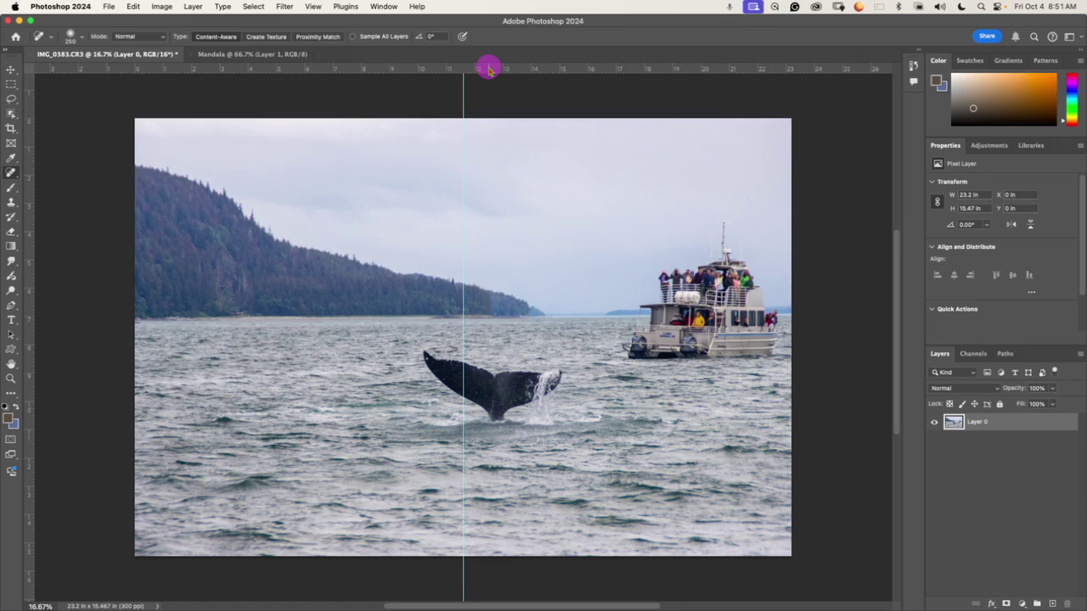
drag(488, 69, 480, 336)
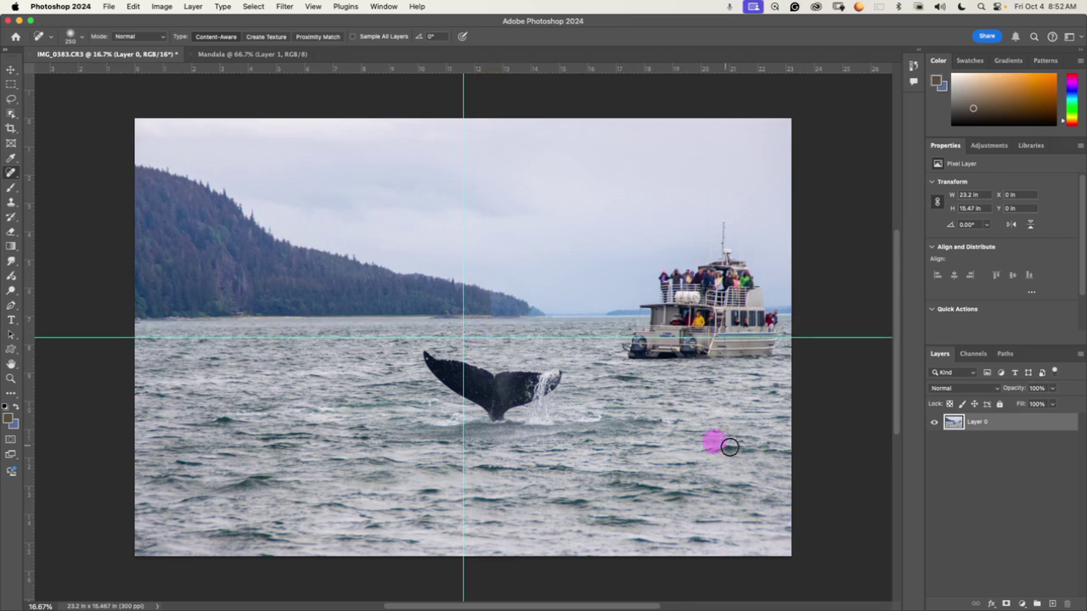
mouse_move(756, 455)
mouse_down()
mouse_move(749, 434)
mouse_move(739, 436)
mouse_up()
drag(440, 344, 443, 355)
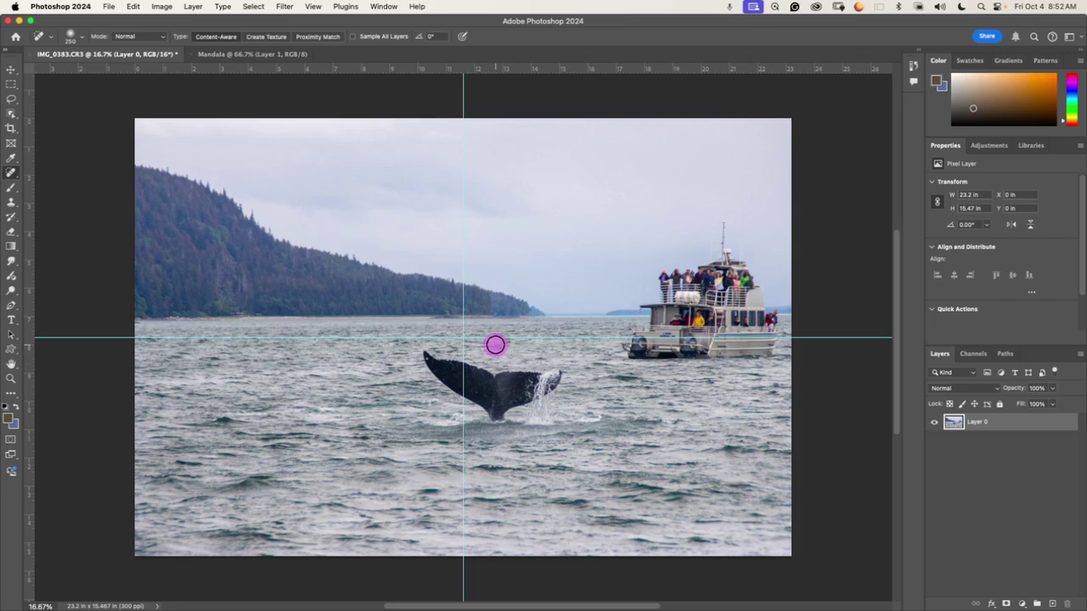
drag(495, 344, 495, 344)
drag(461, 284, 456, 260)
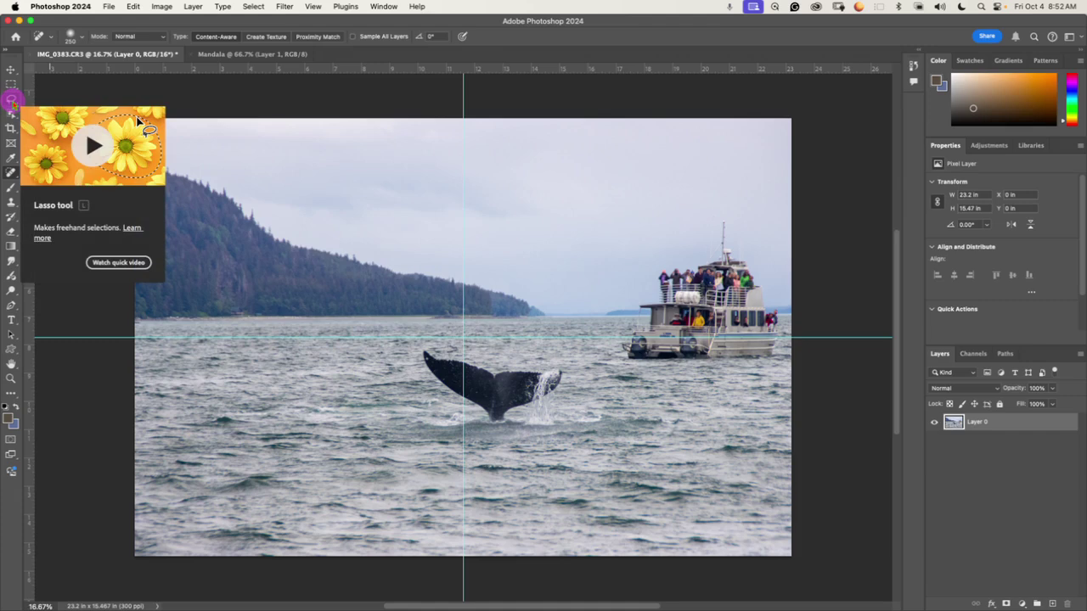
Step: Draw a closed triangular Polygonal Lasso selection, about 10.5 by 7.2 inches, from the whale's tail to above the boat's mast and below the boat
click(12, 101)
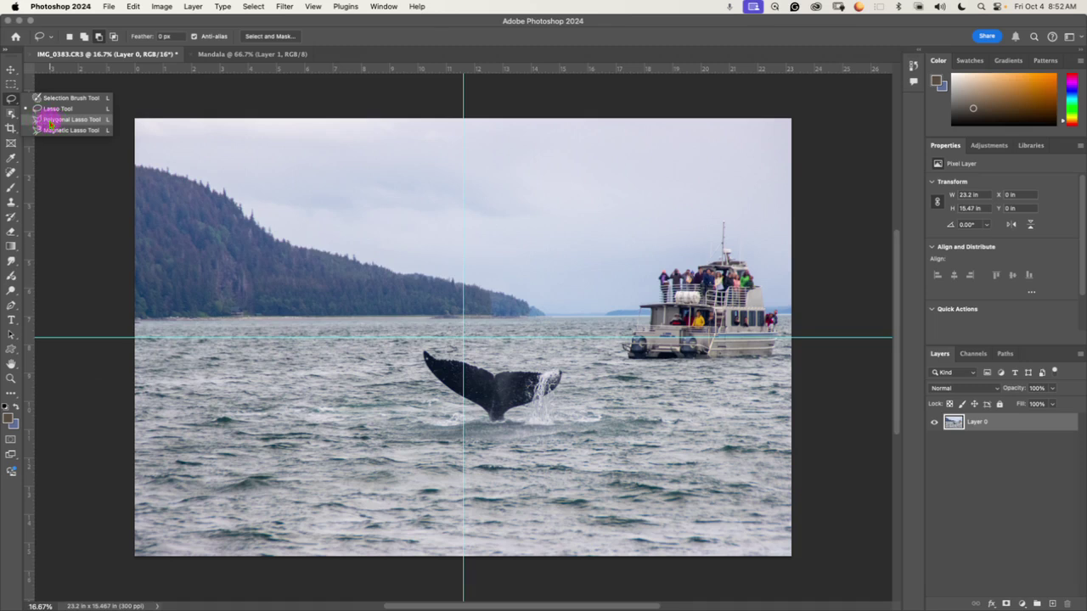
click(51, 120)
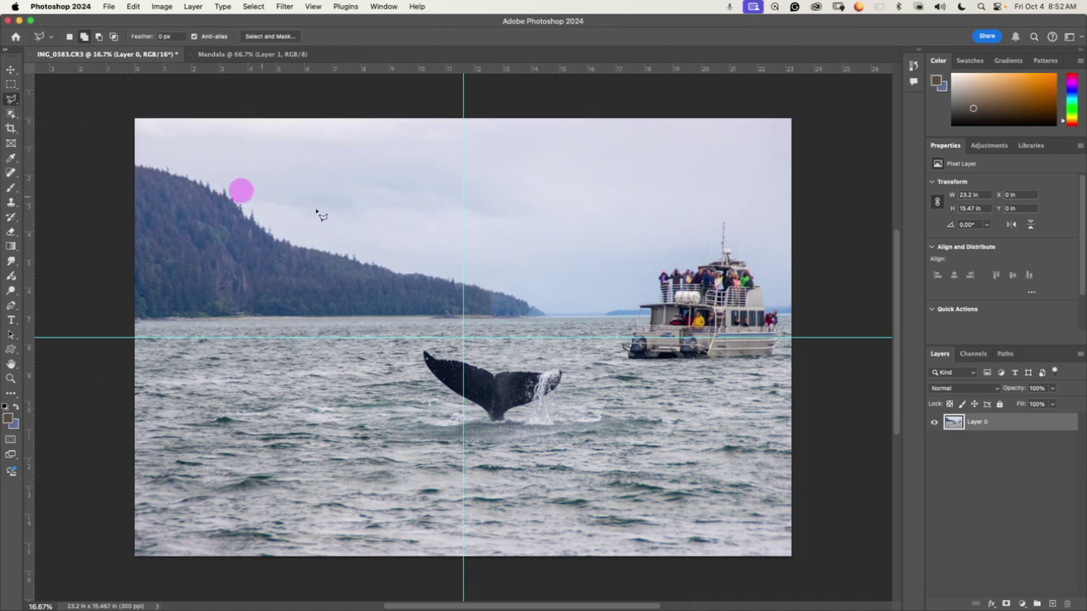
click(463, 338)
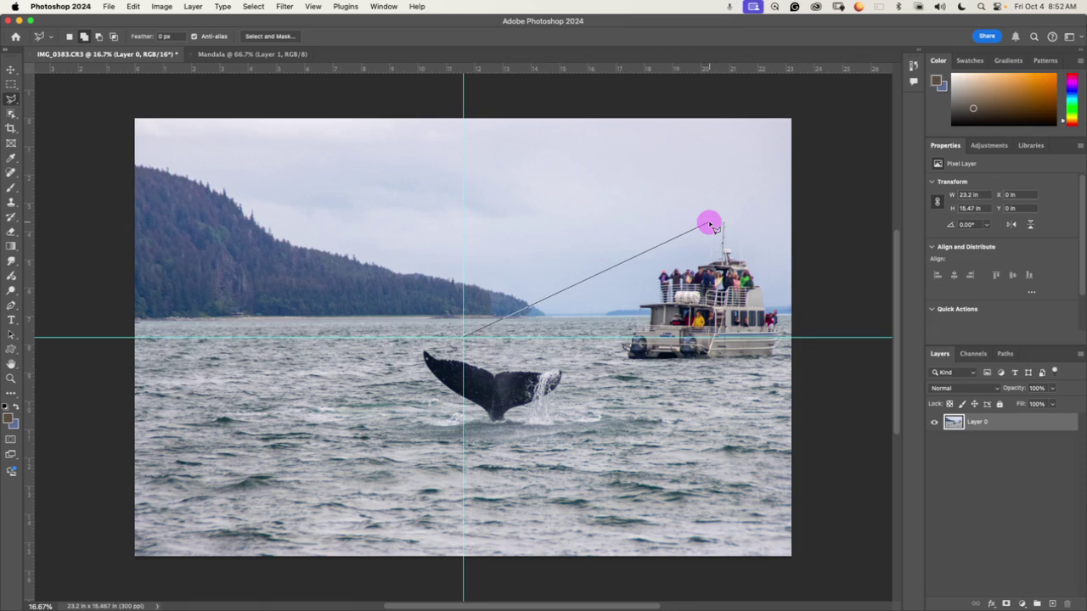
key(Escape)
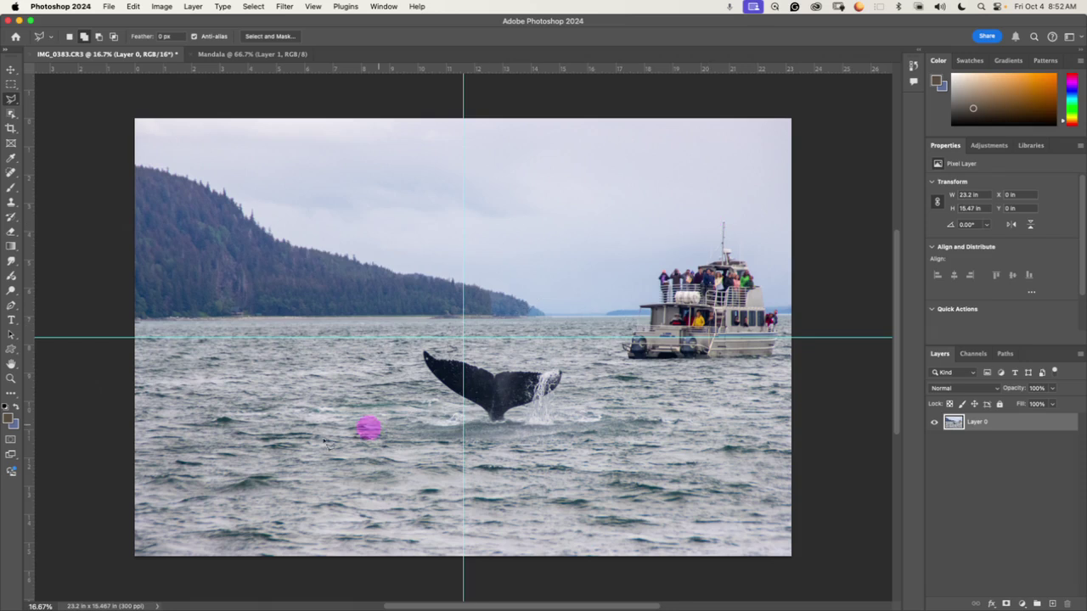
click(429, 406)
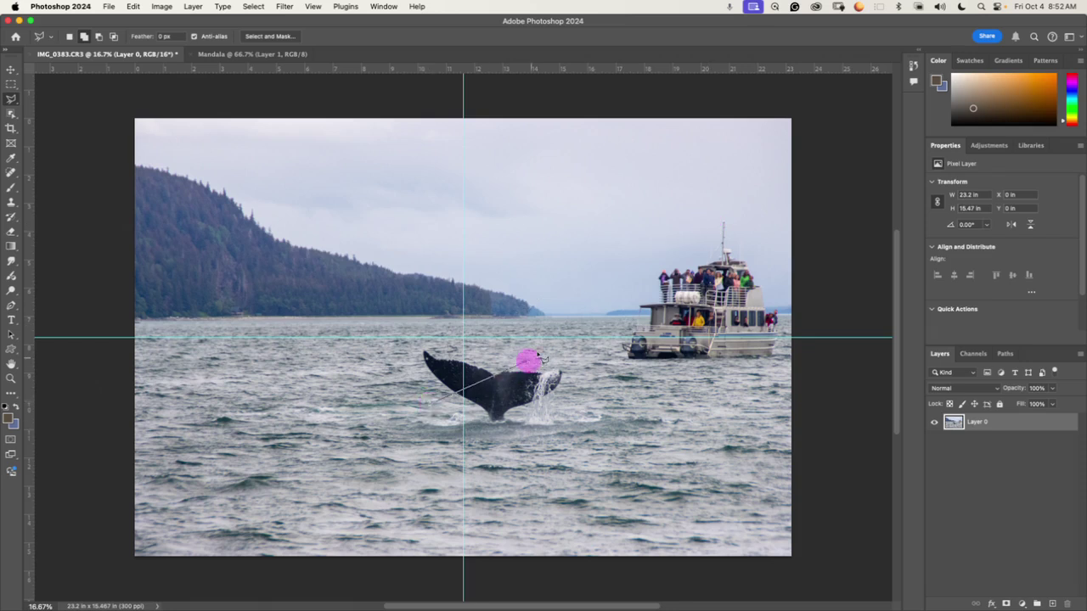
click(726, 202)
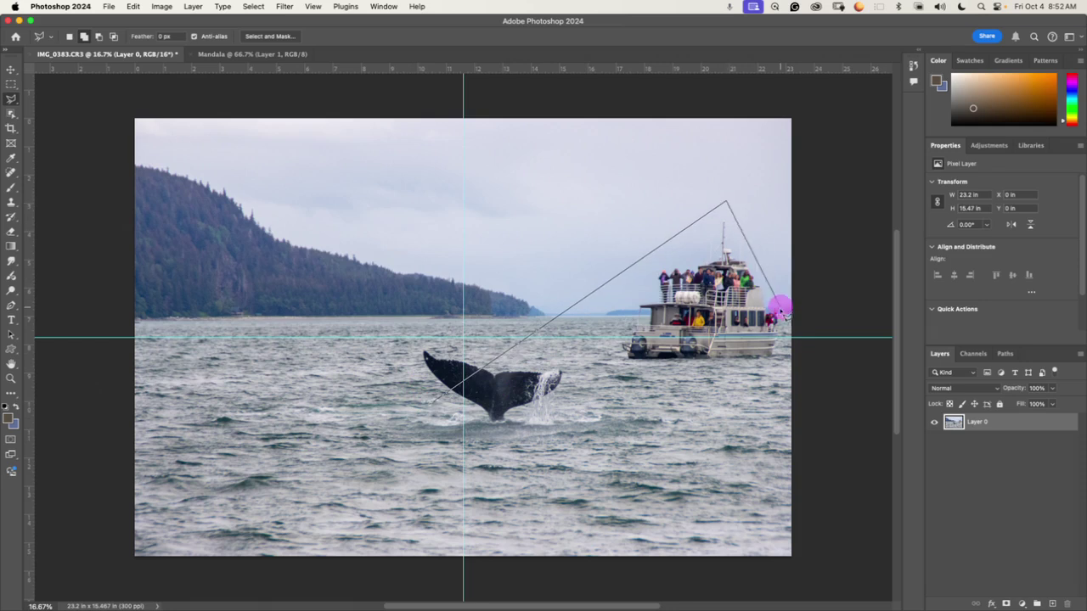
click(710, 378)
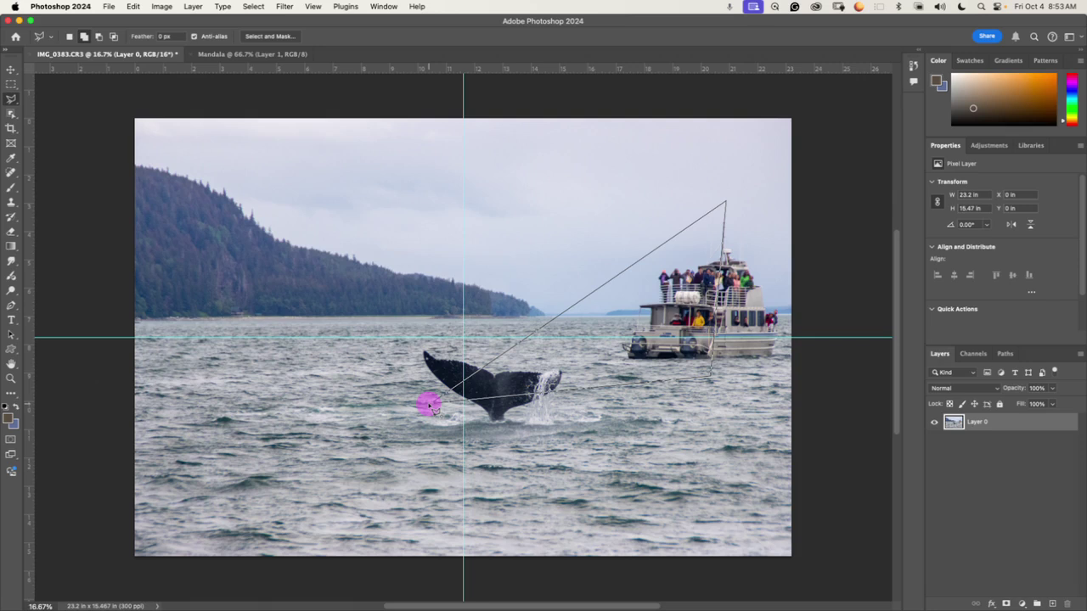
click(430, 405)
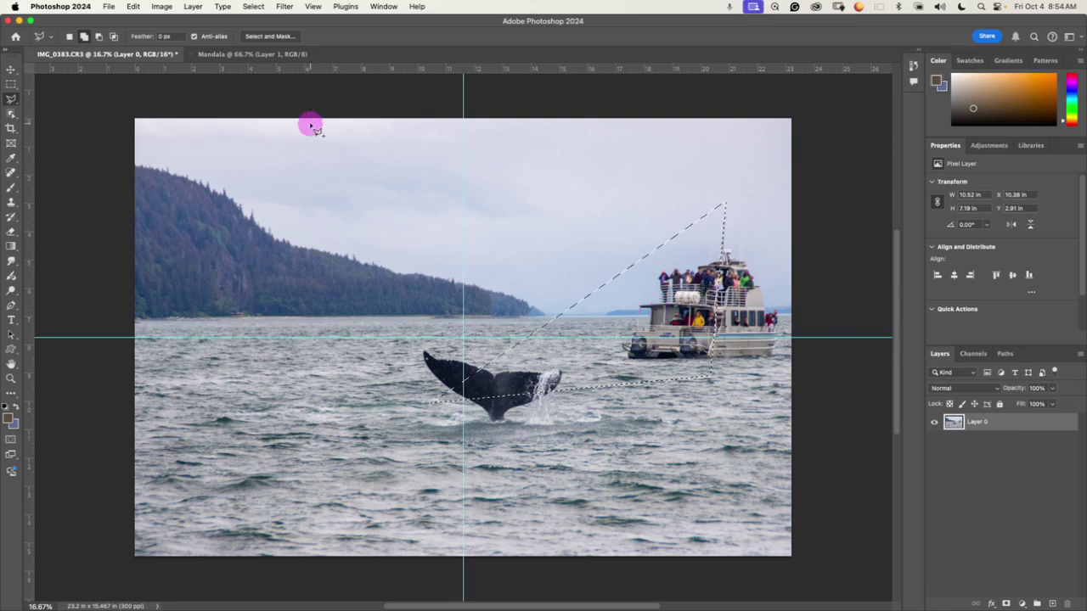
Step: In the Mandala document, place a vertical and a horizontal guide at 4 inches so that they cross at the canvas centre
click(257, 57)
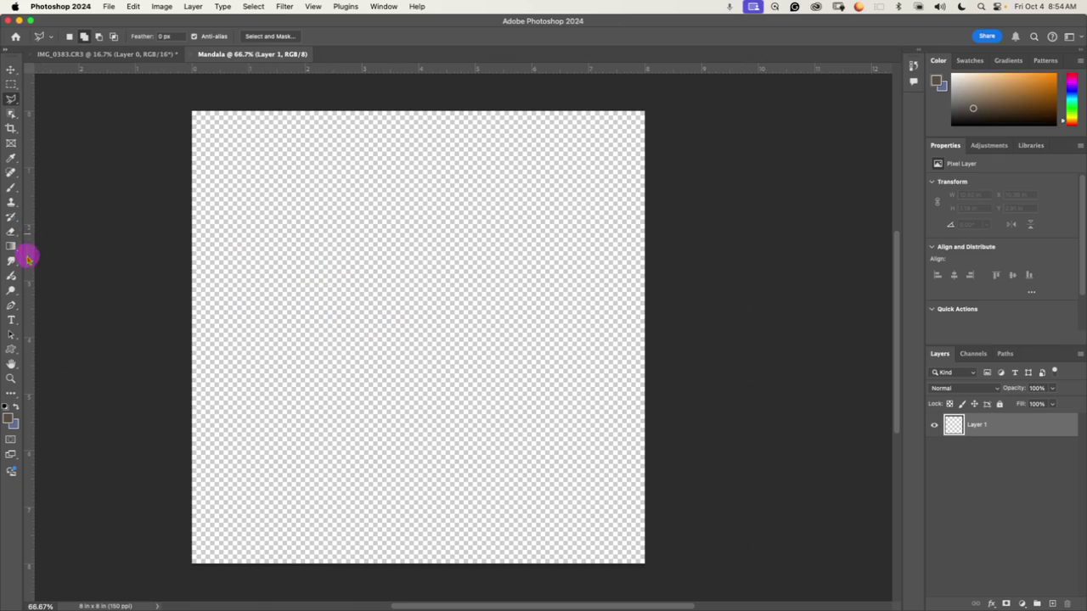
drag(28, 259, 419, 280)
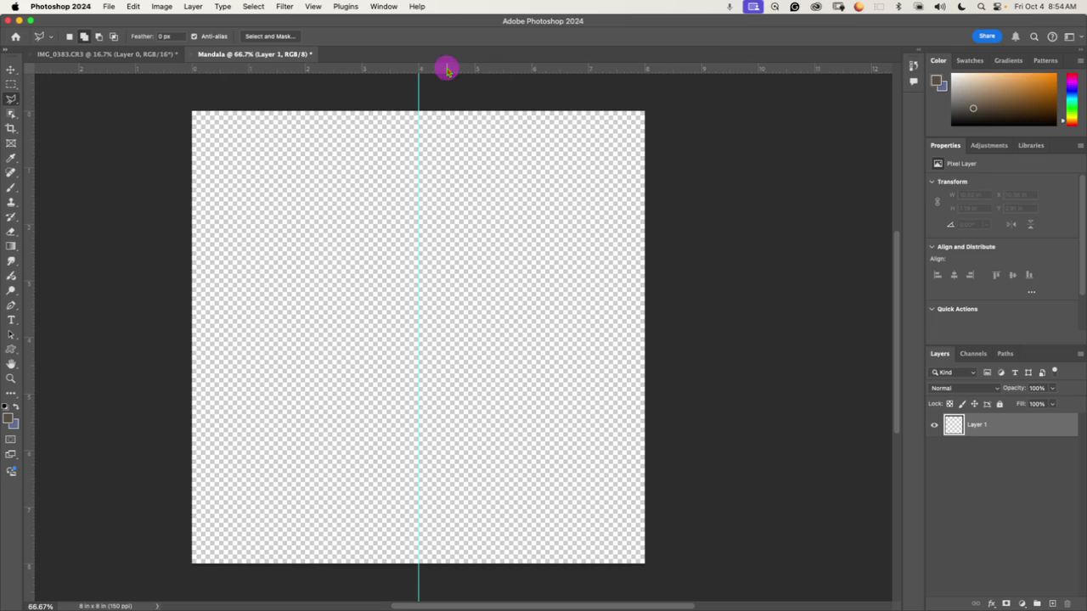
drag(447, 66, 435, 339)
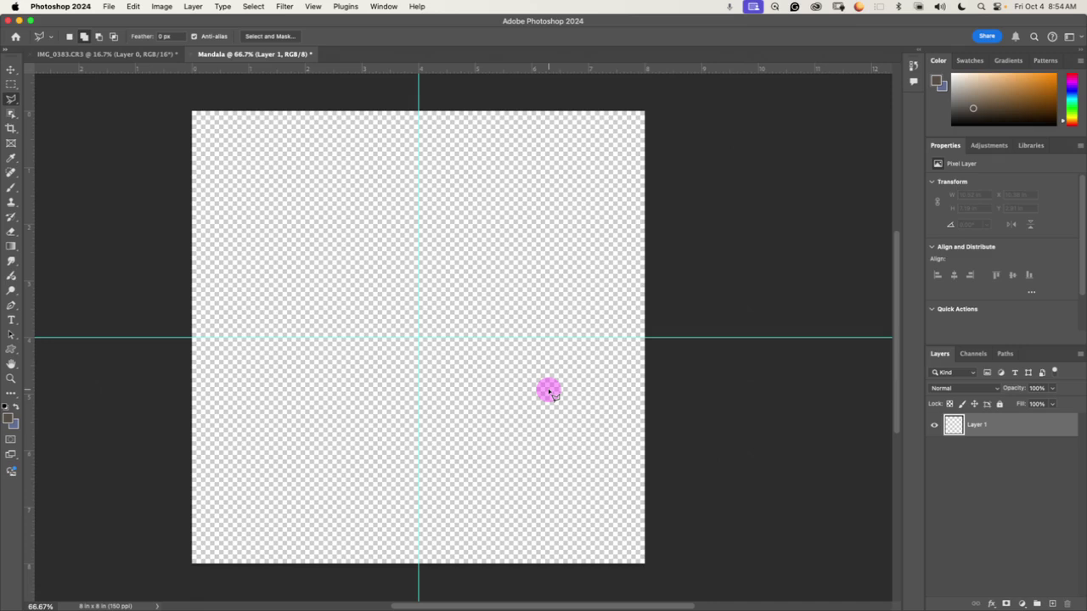
Step: Try to paste the triangular selection from the whale photo into the Mandala document as a new layer
key(super+z)
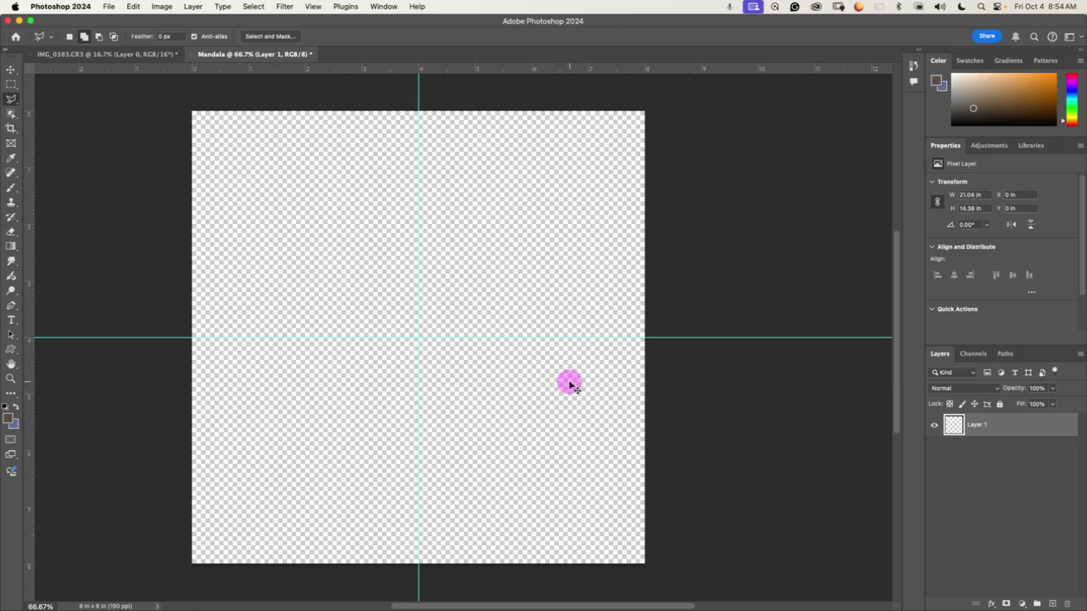
key(super+v)
key(super+z)
key(super+z)
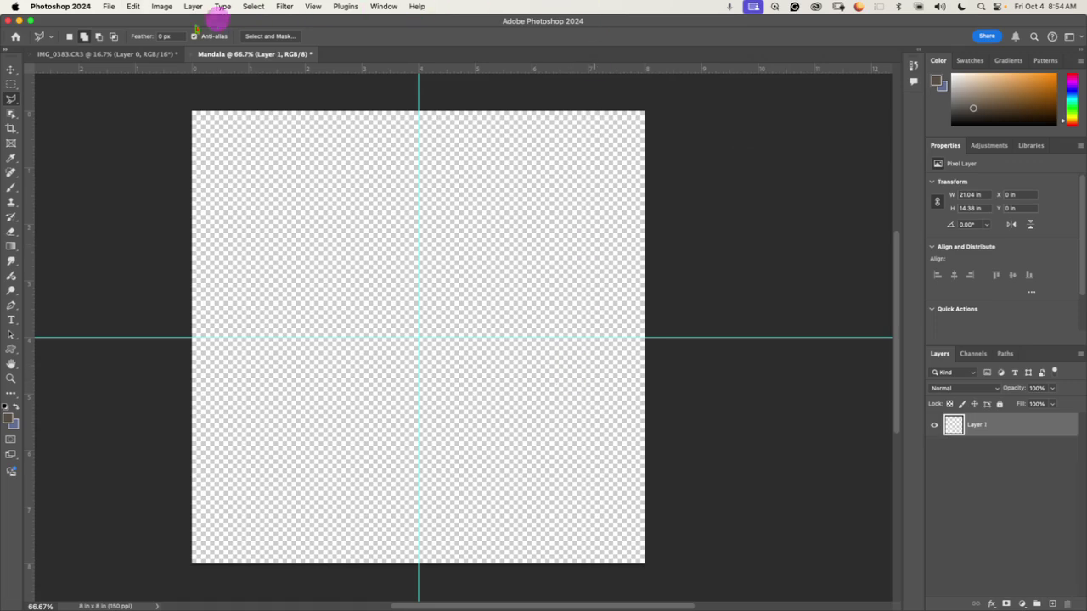
click(107, 53)
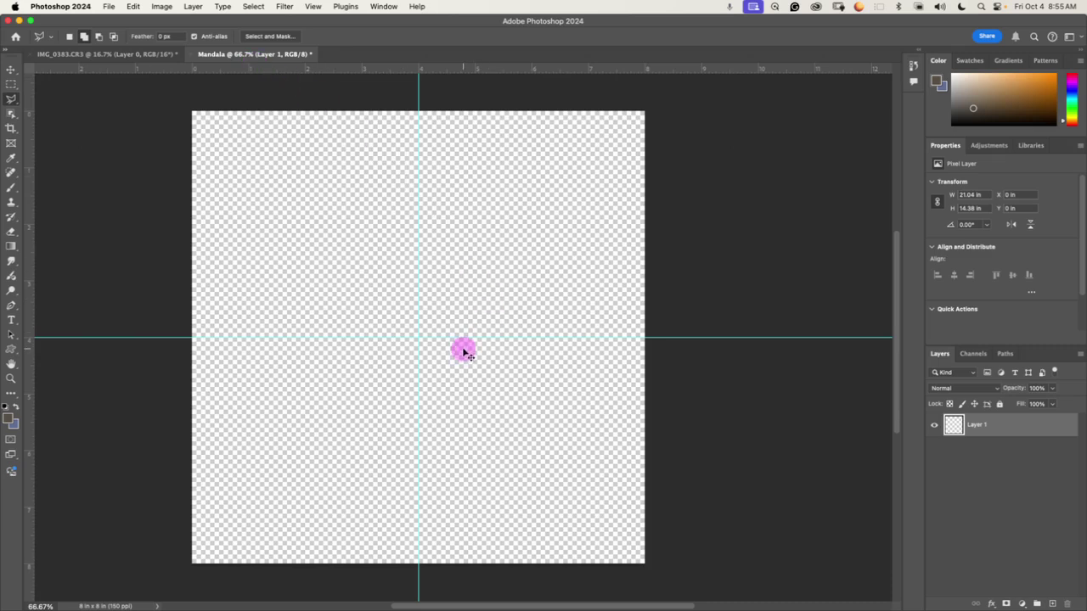
key(super+shift+alt+n)
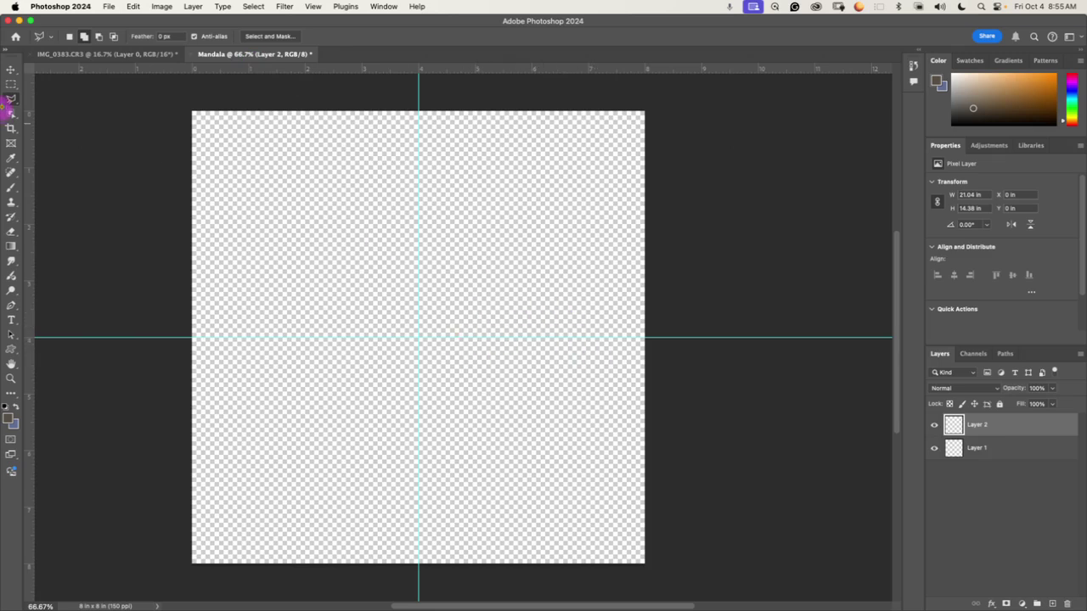
Step: Try to bring the pasted content into view with the Move tool, keeping only Layer 2 selected
click(10, 70)
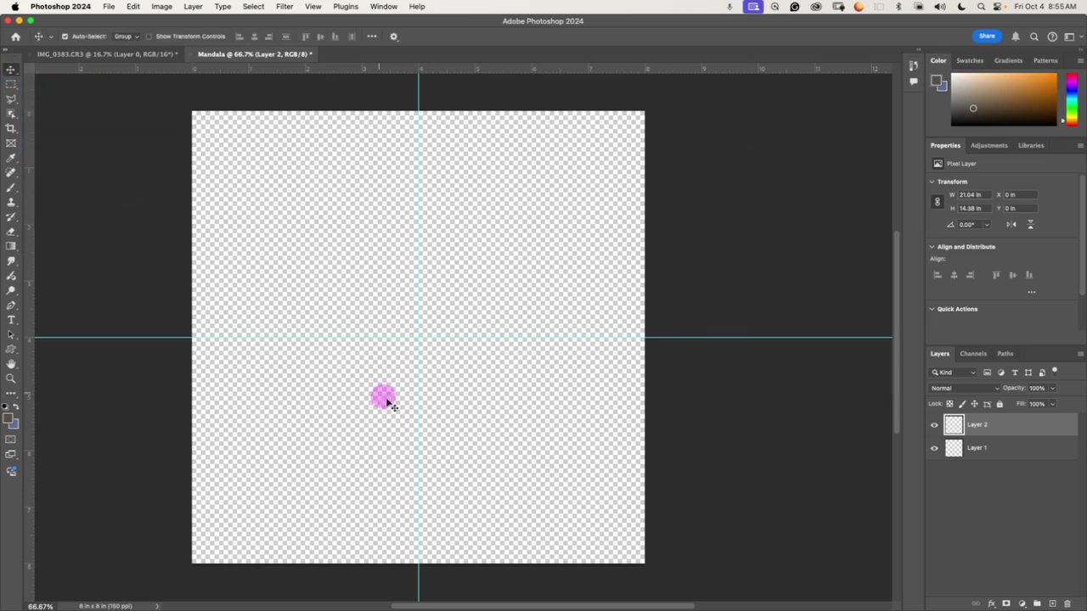
drag(605, 508, 355, 292)
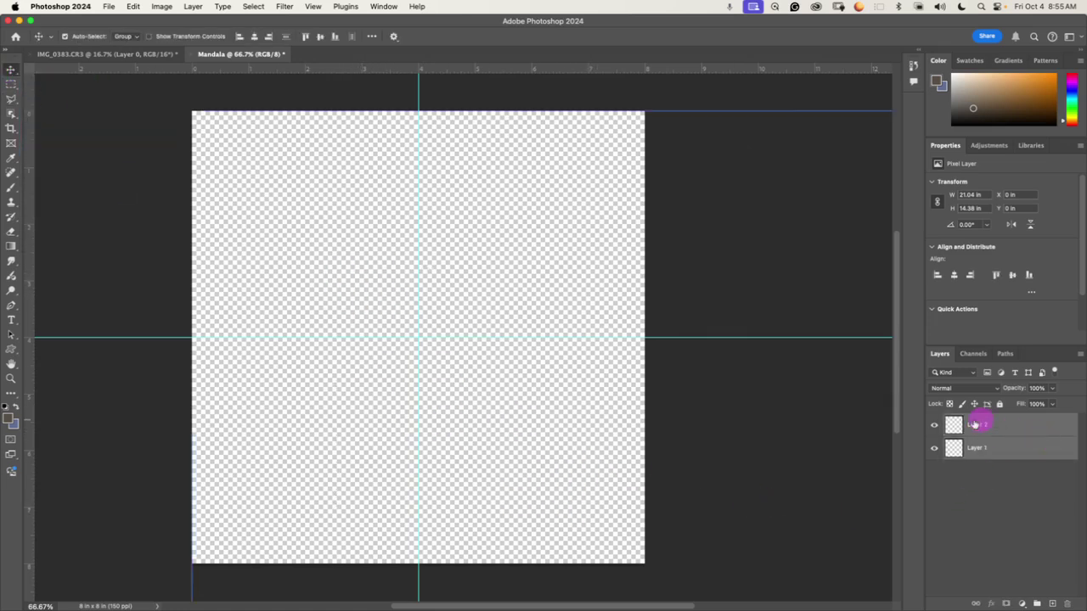
click(978, 427)
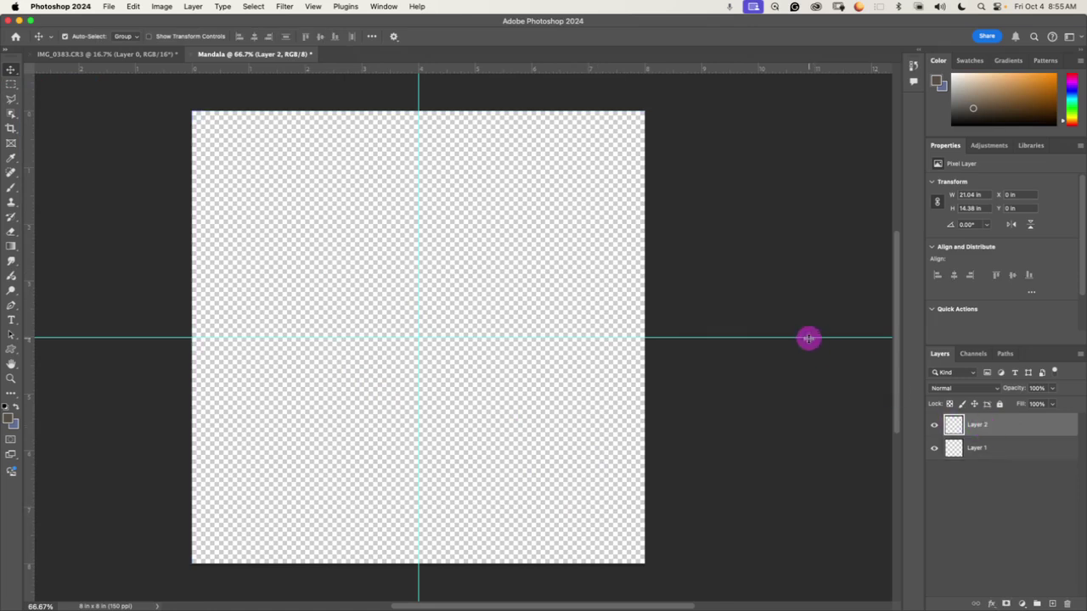
click(934, 447)
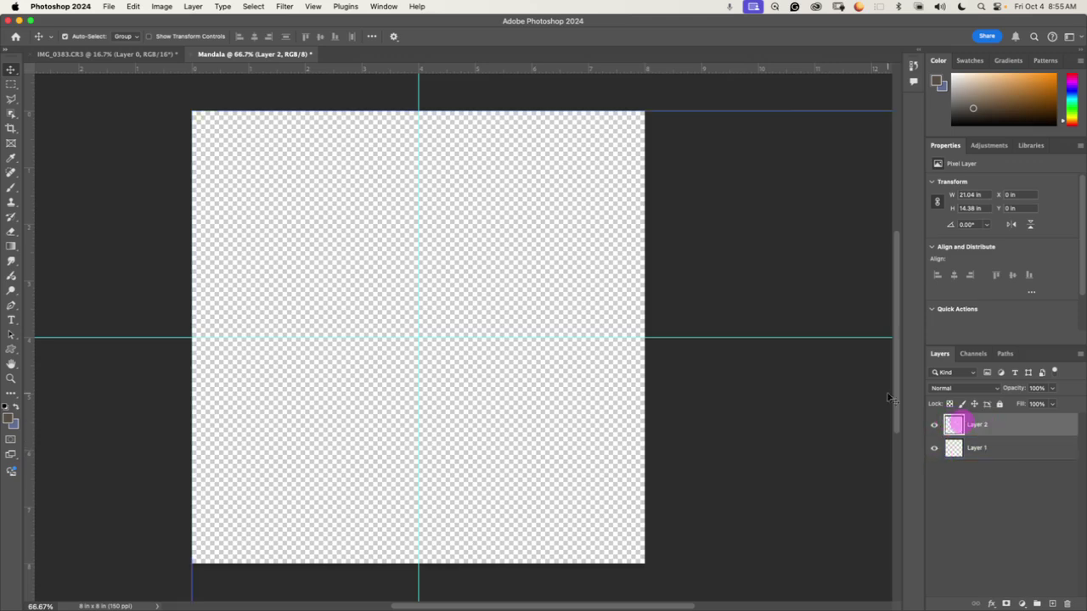
Step: Return to the whale photo and copy the area inside the triangular selection with the Polygonal Lasso active
click(97, 55)
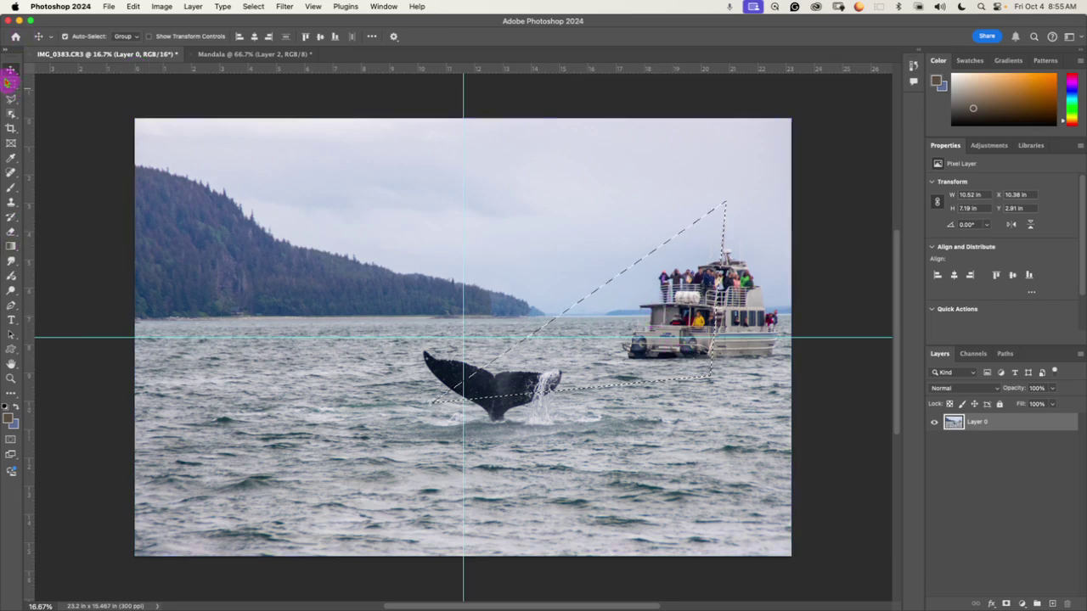
click(11, 84)
click(11, 98)
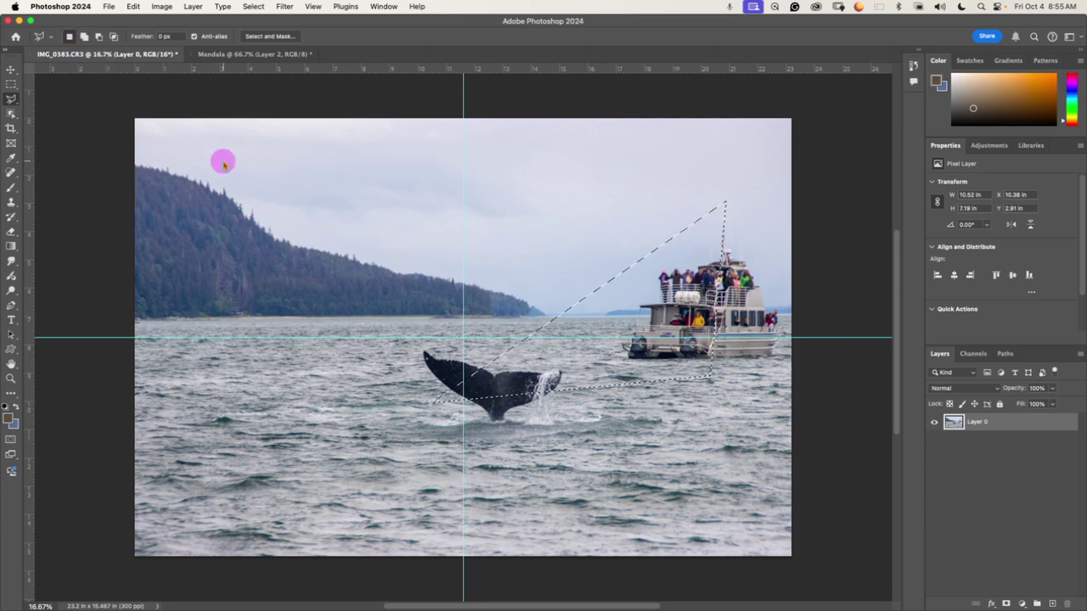
click(134, 6)
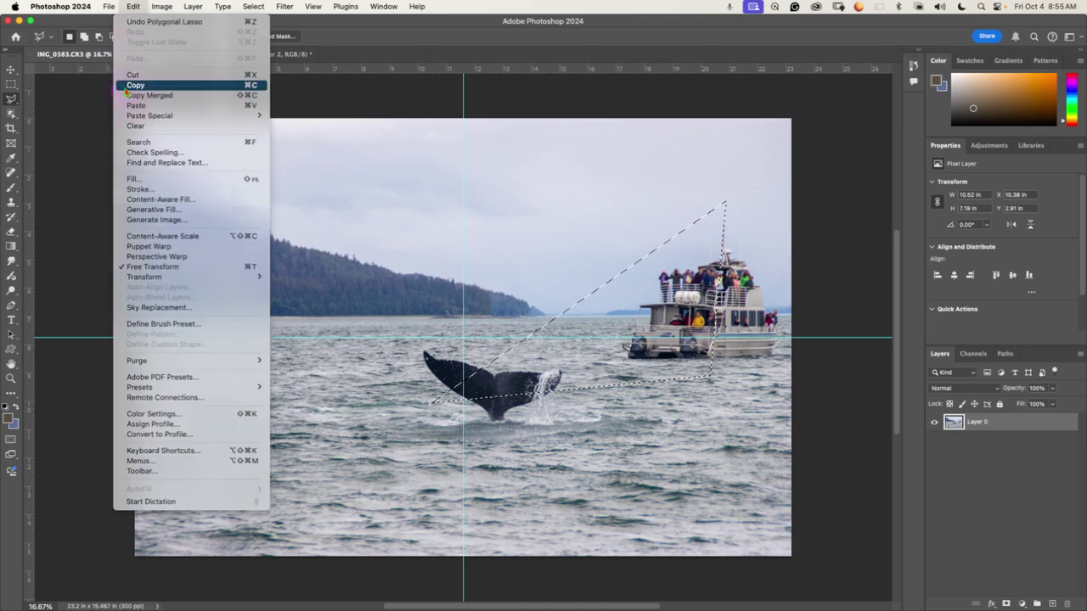
click(127, 87)
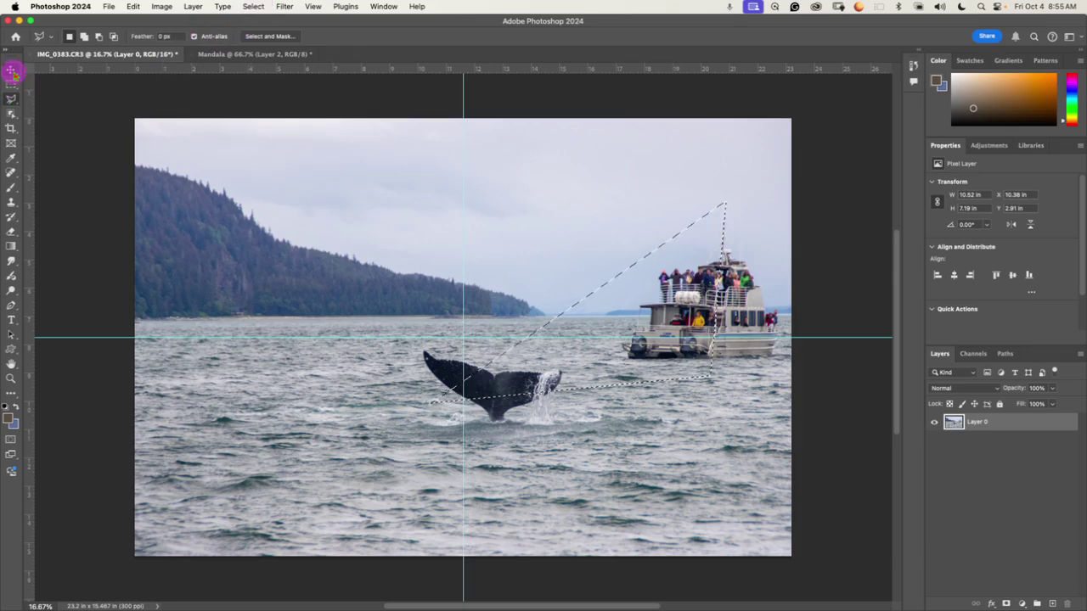
Step: Delete Layer 2 from the Mandala document and undo the deletion
click(267, 54)
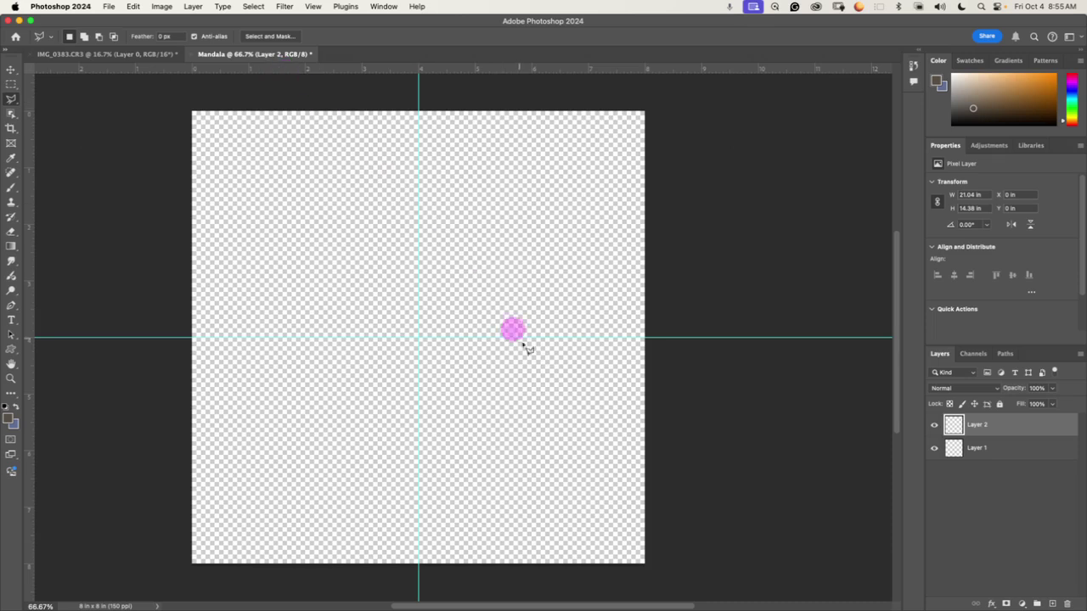
key(Delete)
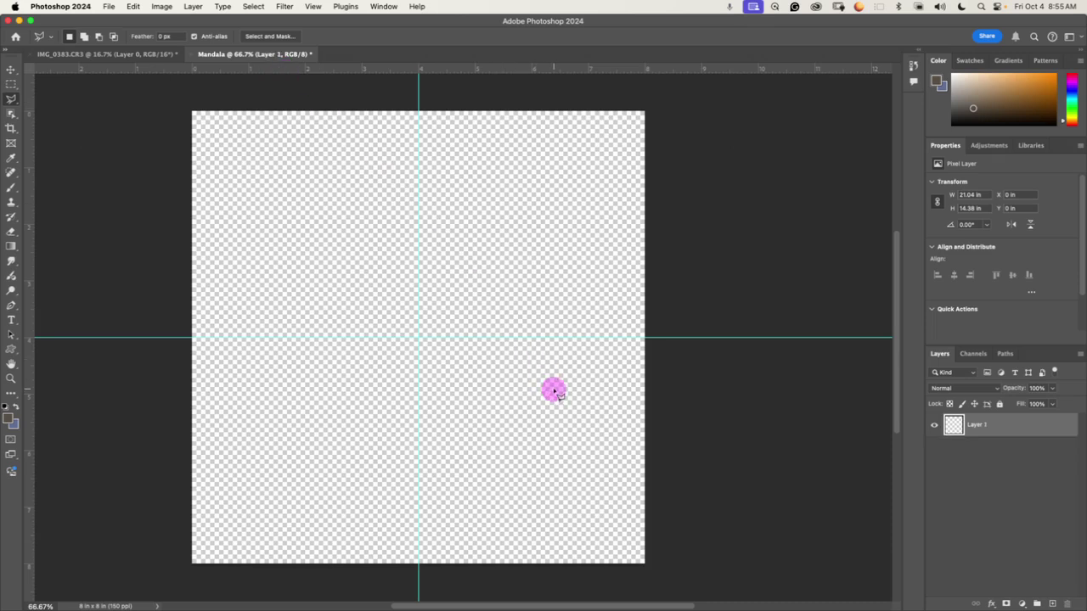
key(super+z)
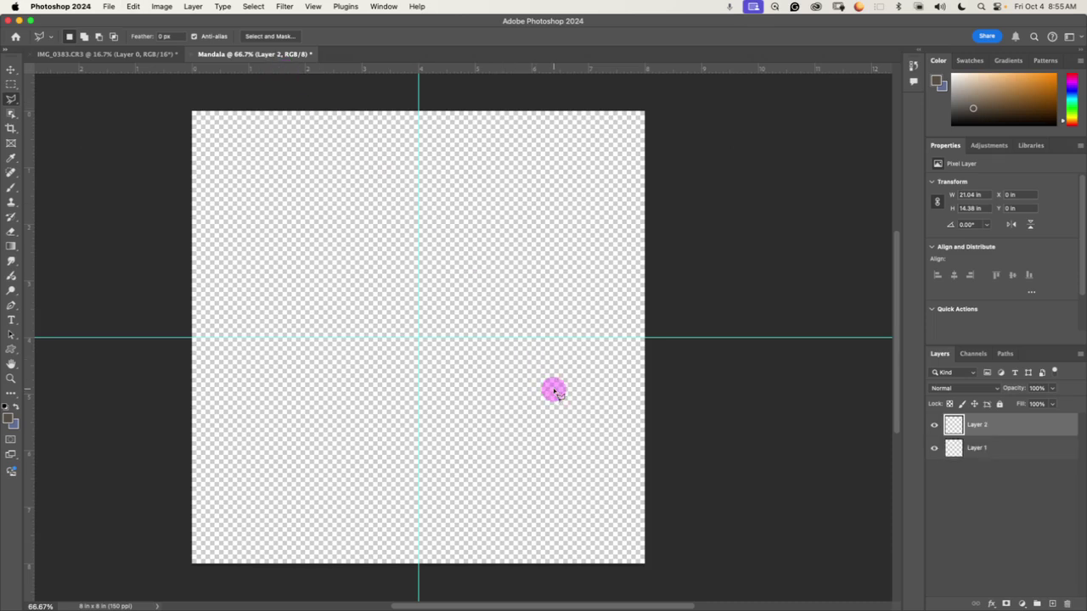
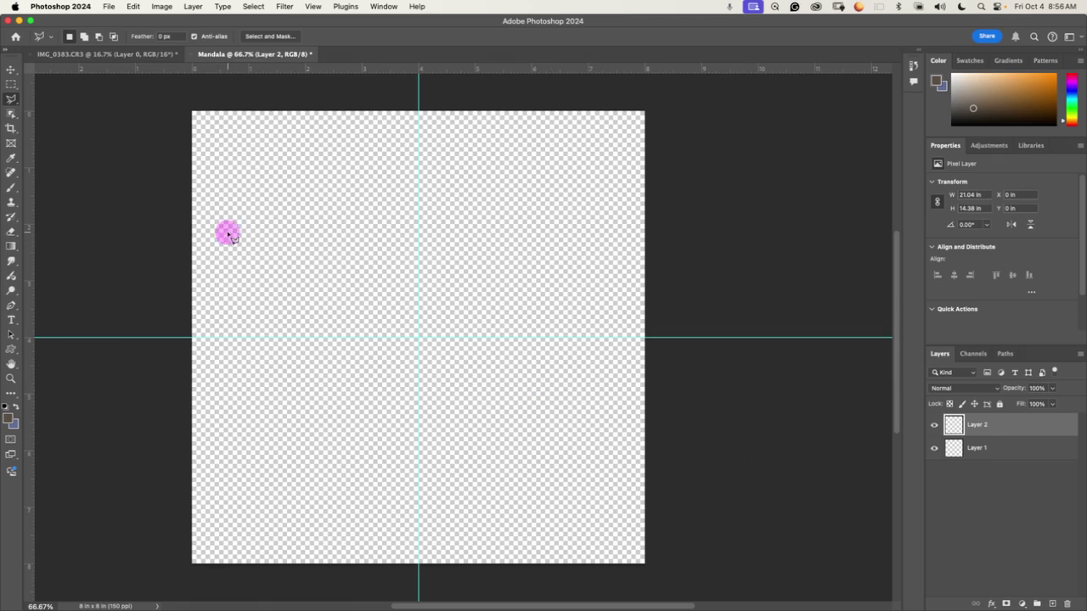
Step: Return to the whale photo, clear the triangular selection and flatten the image
click(145, 54)
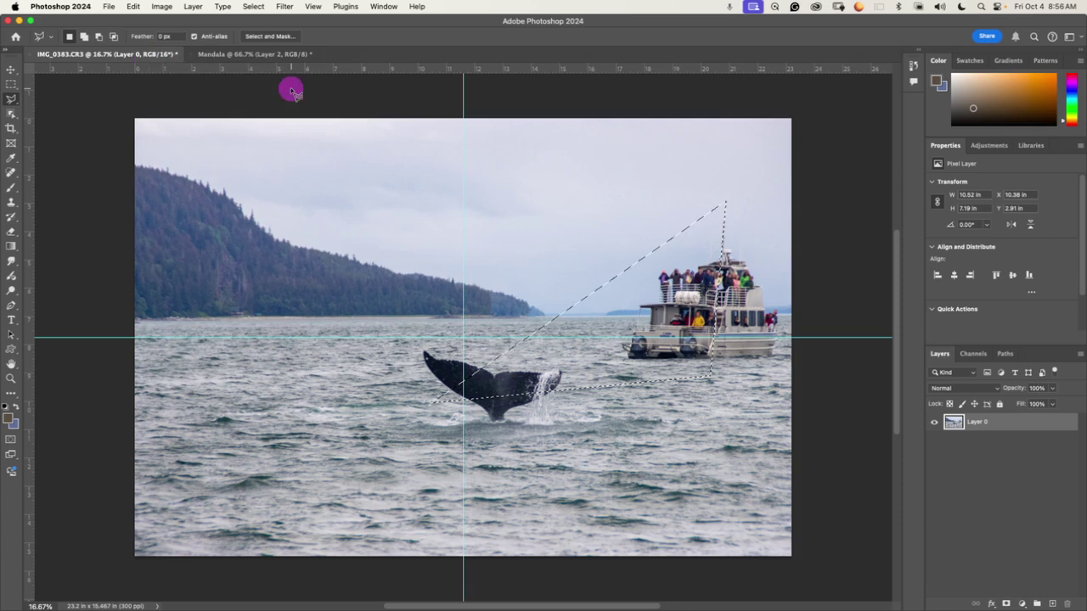
click(734, 366)
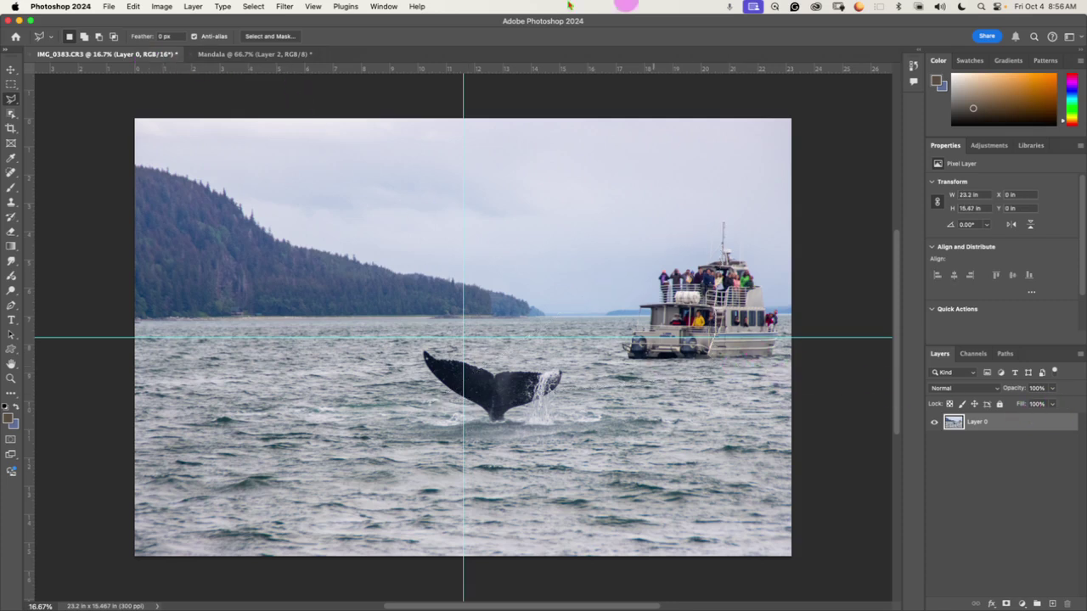
click(193, 6)
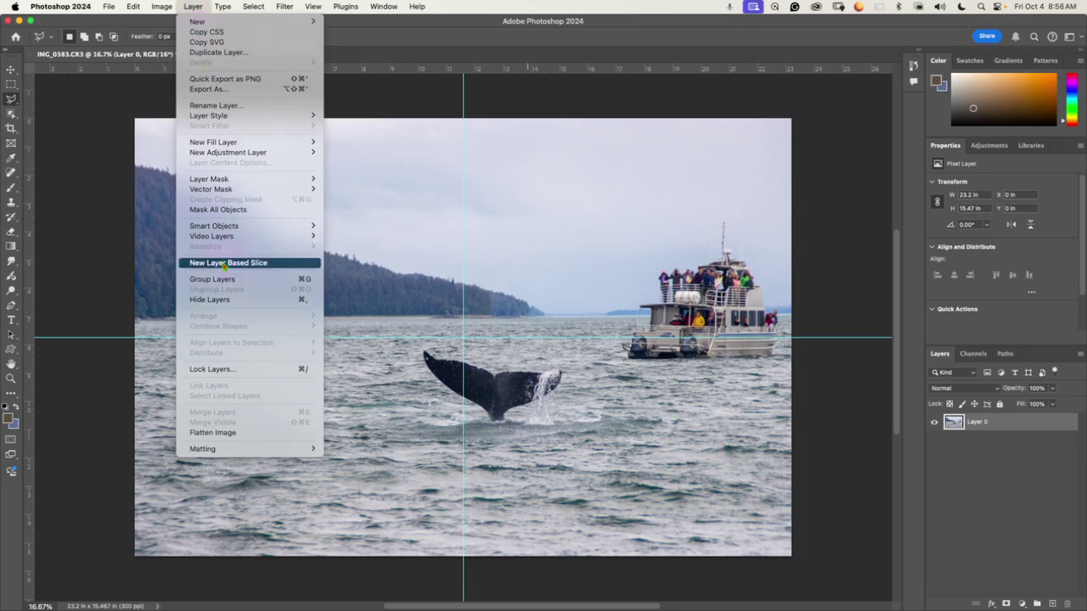
click(404, 418)
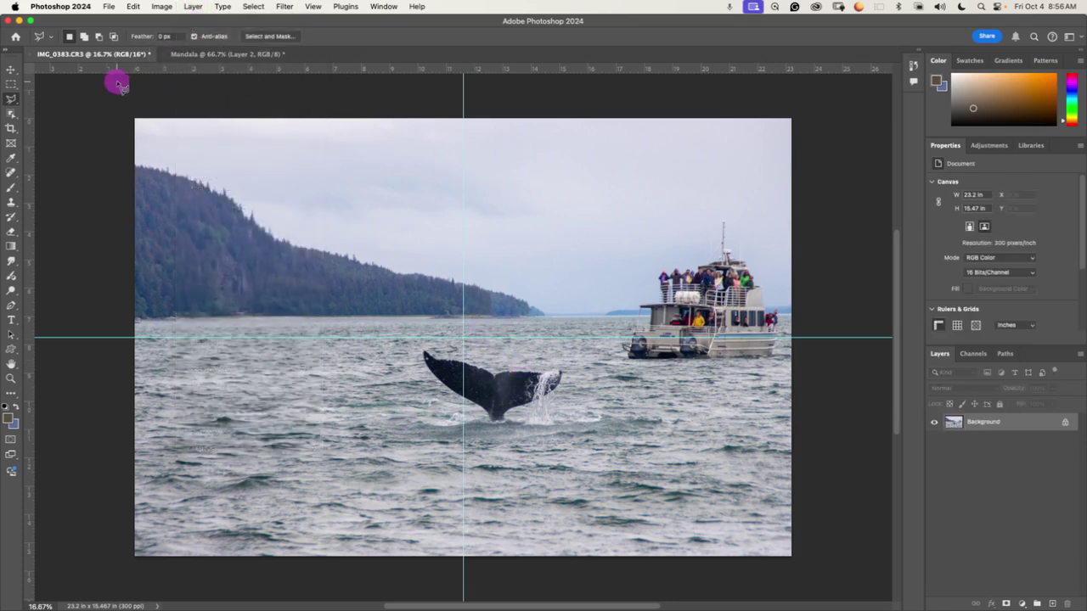
click(753, 8)
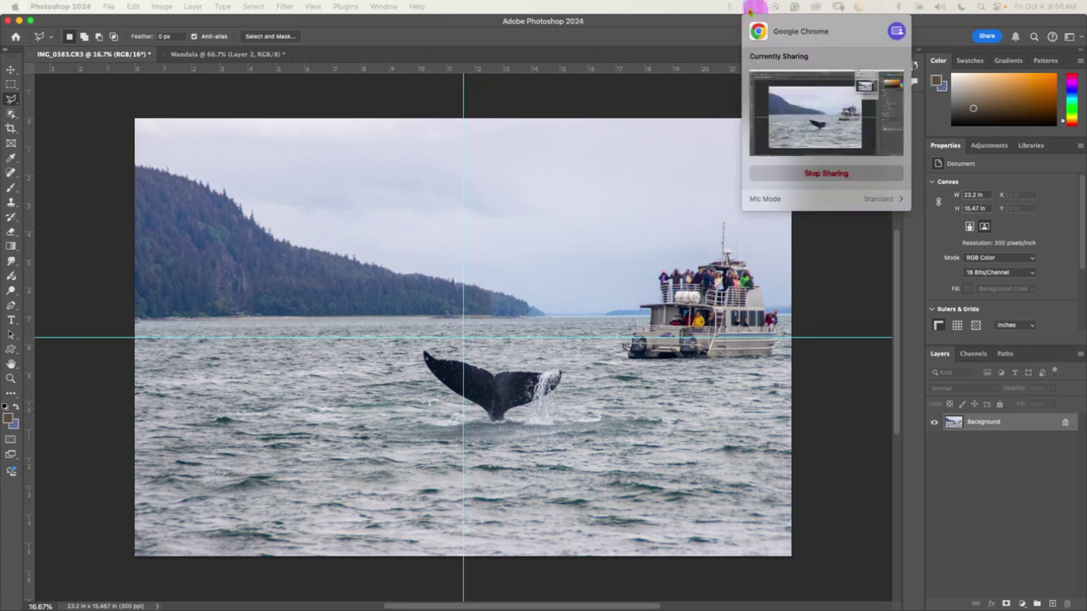
click(751, 6)
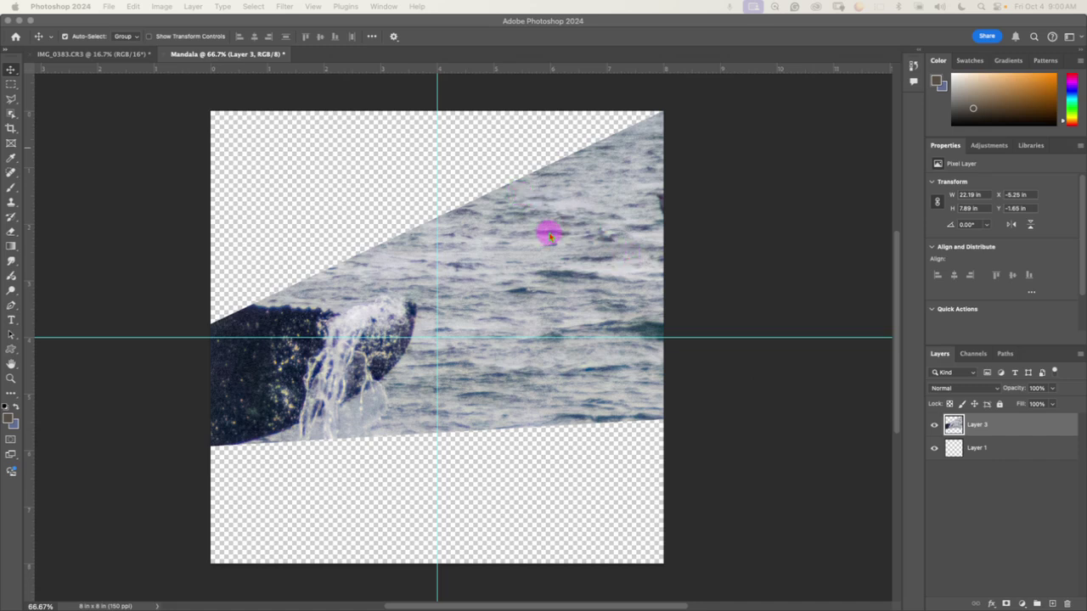
Step: Start Free Transform on the pasted Layer 3 wedge, scale it to about 30% and move its tip near the guide intersection
click(134, 7)
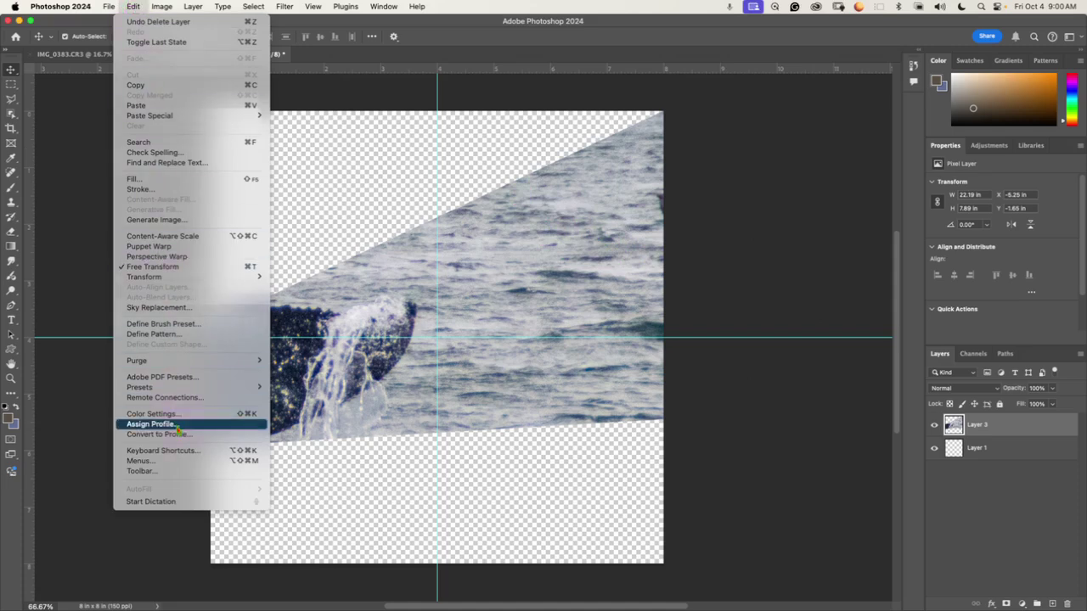
mouse_move(170, 278)
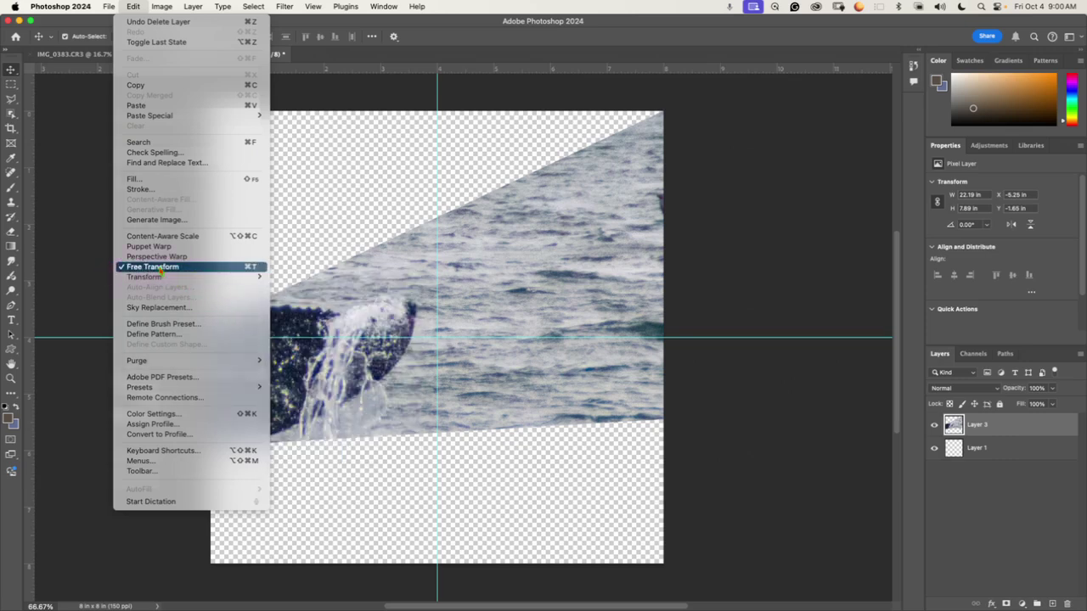
click(161, 270)
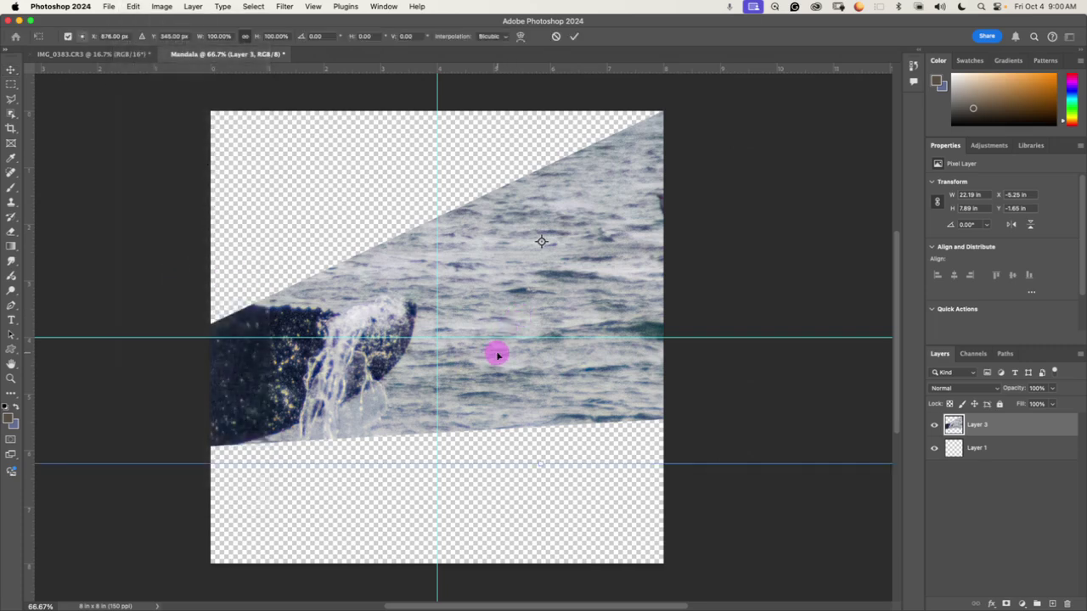
key(super+minus)
key(super+minus)
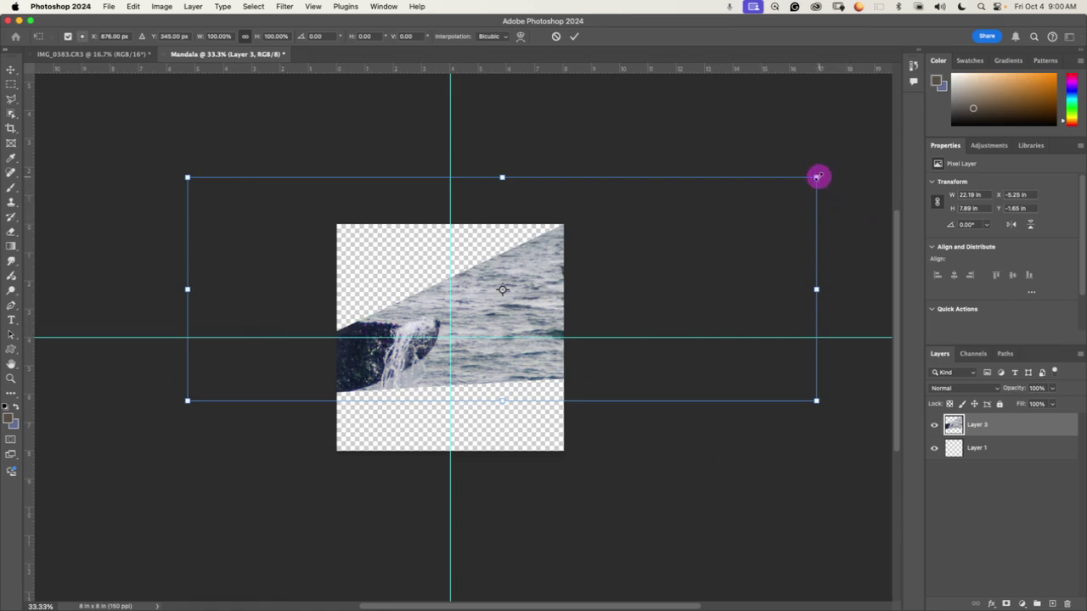
drag(817, 177, 381, 345)
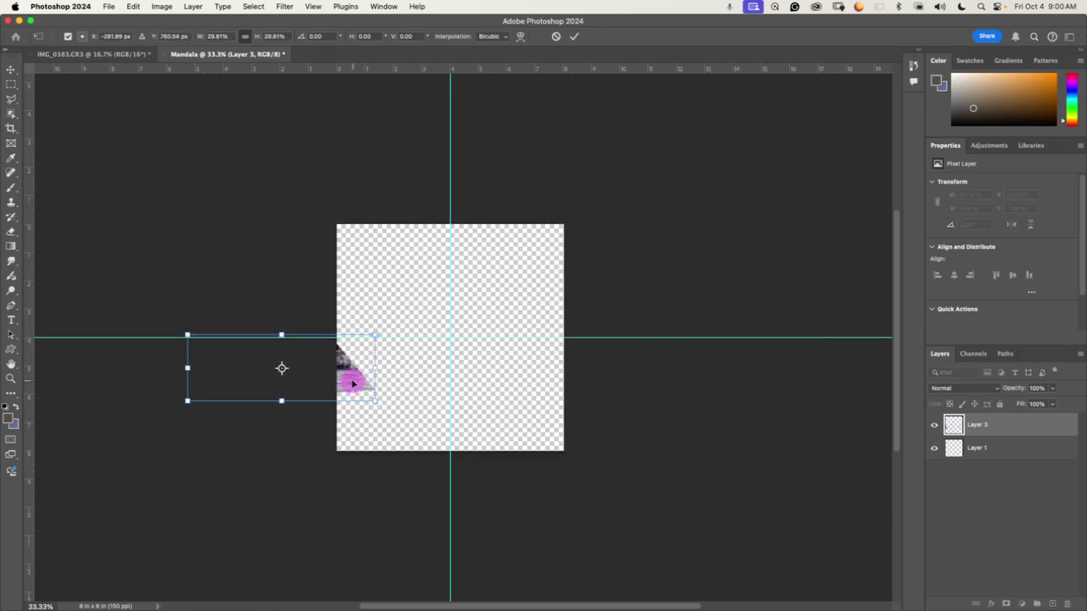
drag(352, 381, 613, 317)
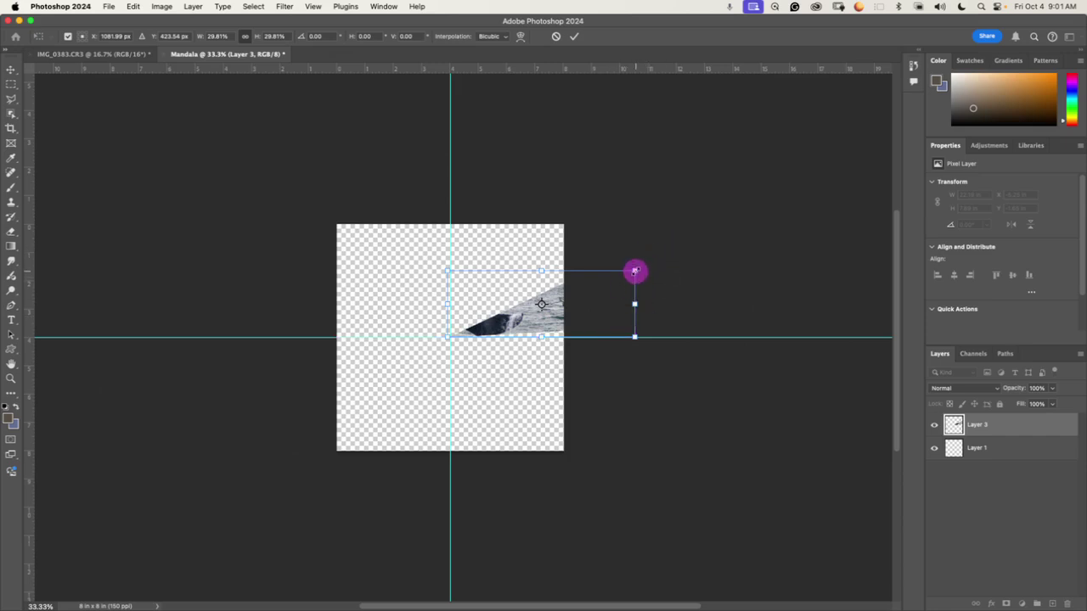
Step: Scale the wedge to about 18.6%, snap the lower-left corner of its bounding box to the guide intersection and apply the transform
drag(634, 273, 561, 291)
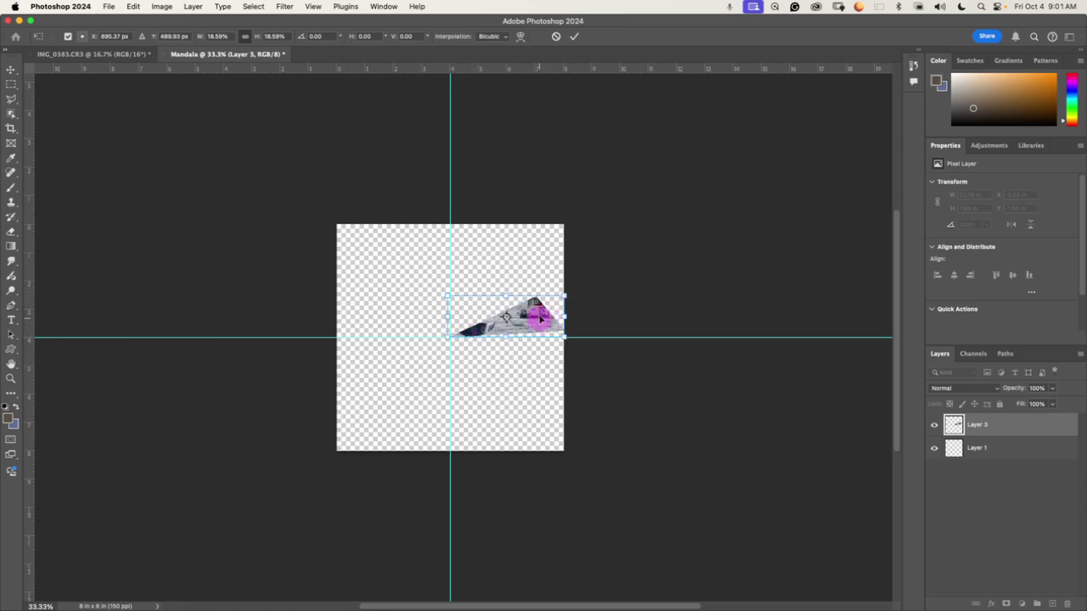
drag(540, 318, 456, 363)
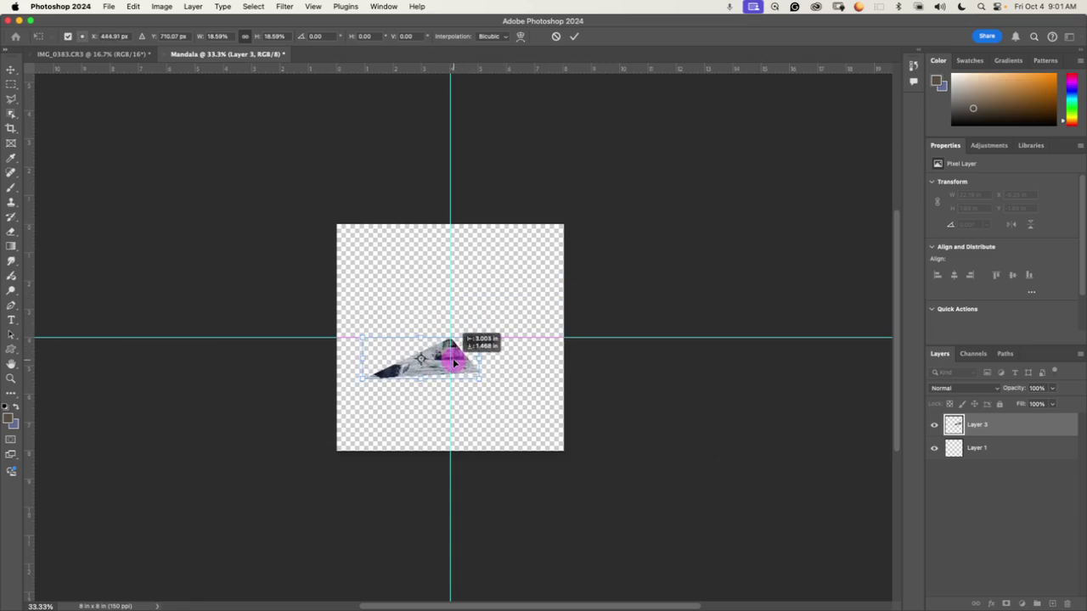
drag(455, 364, 546, 315)
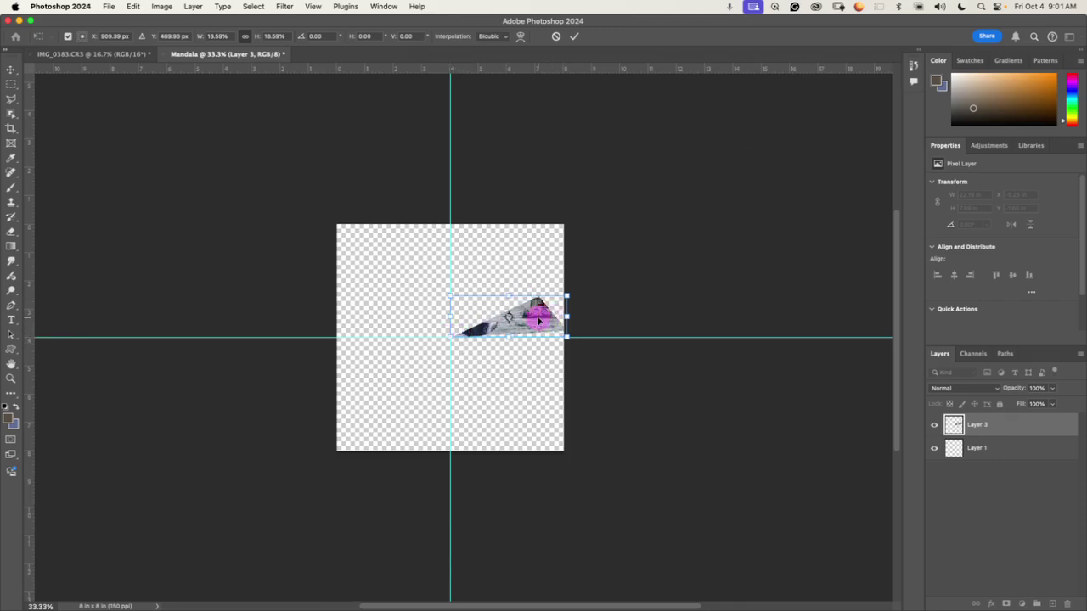
mouse_move(534, 314)
mouse_down()
mouse_move(491, 355)
mouse_move(474, 355)
mouse_move(555, 309)
mouse_move(537, 315)
mouse_up()
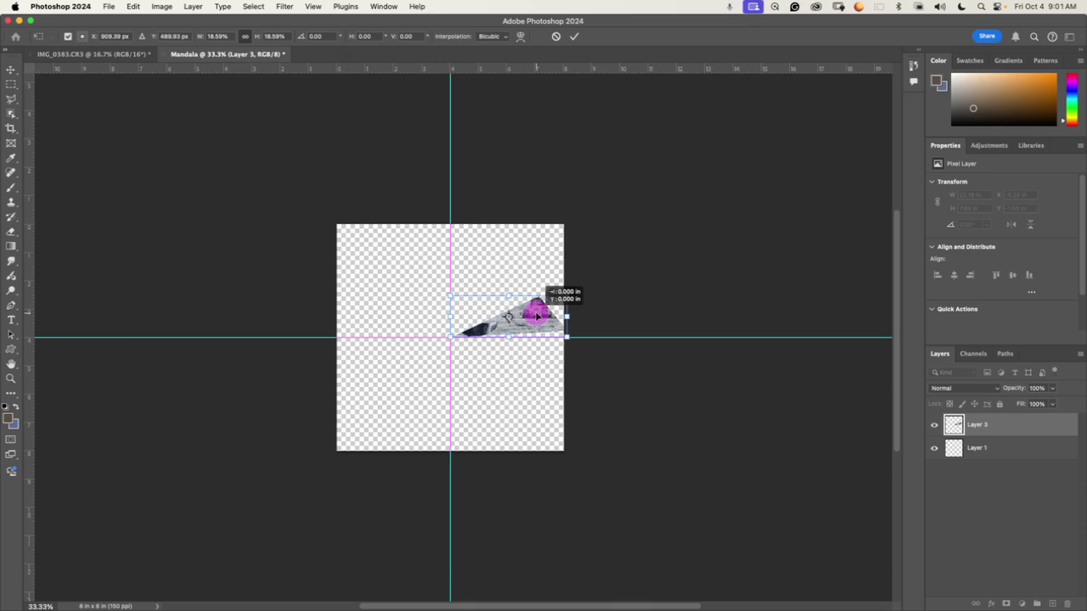
drag(537, 316, 537, 317)
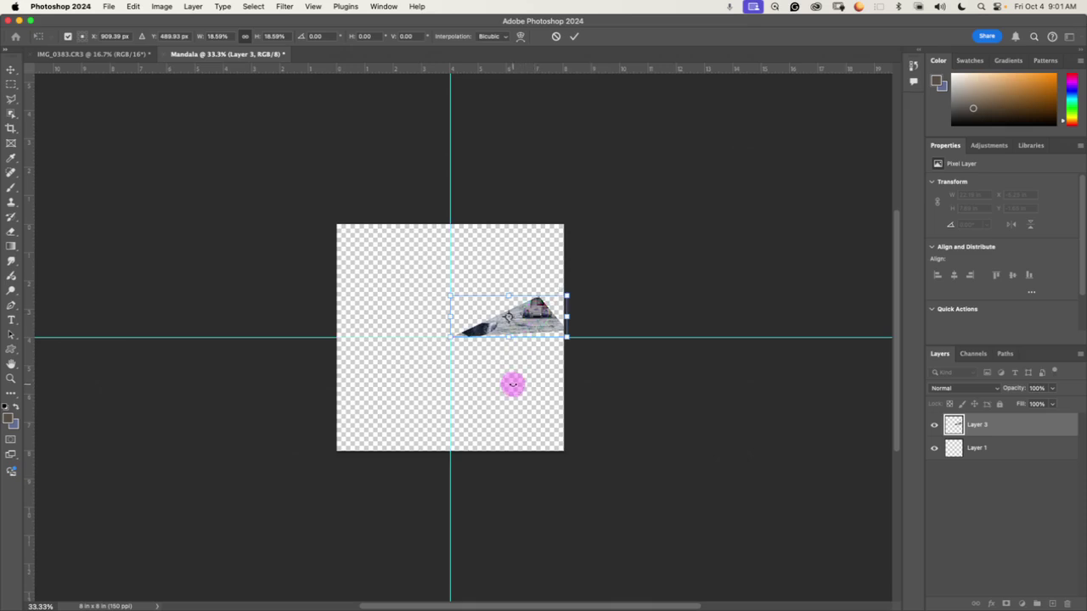
key(super+0)
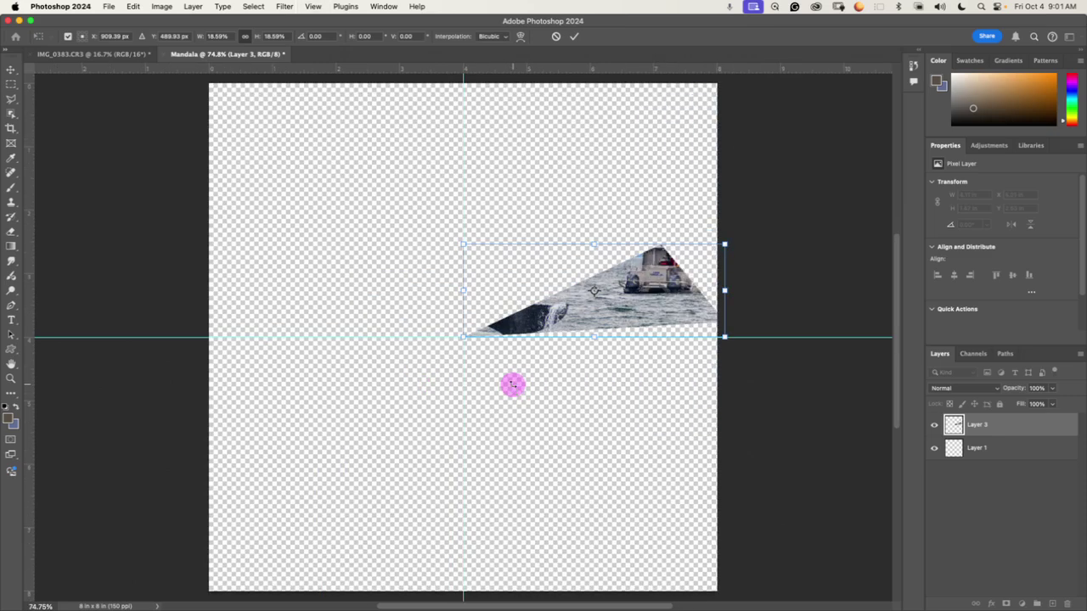
key(super+plus)
key(super+plus)
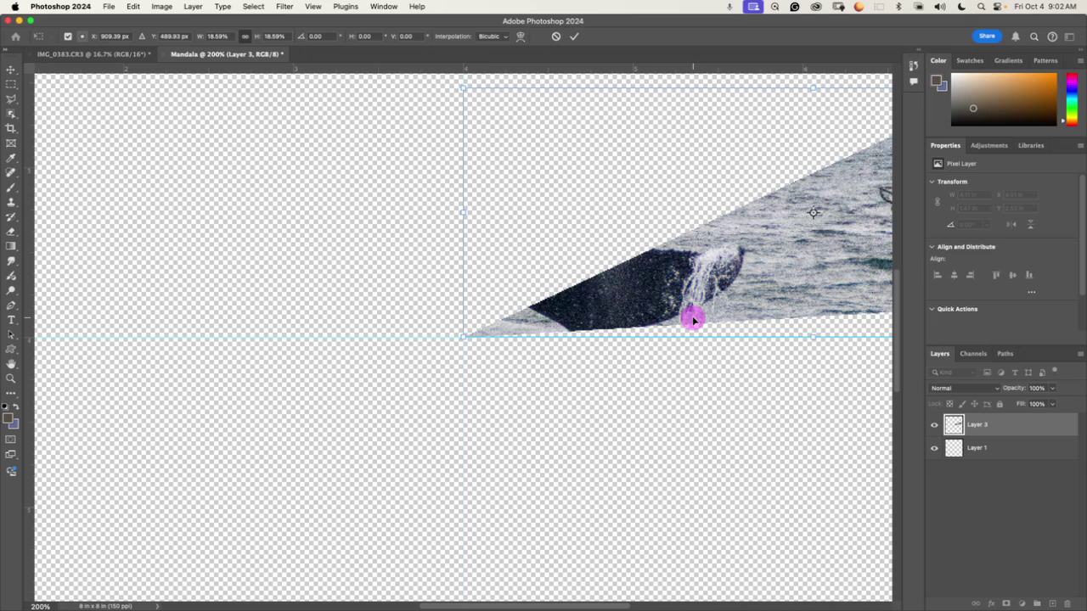
click(575, 37)
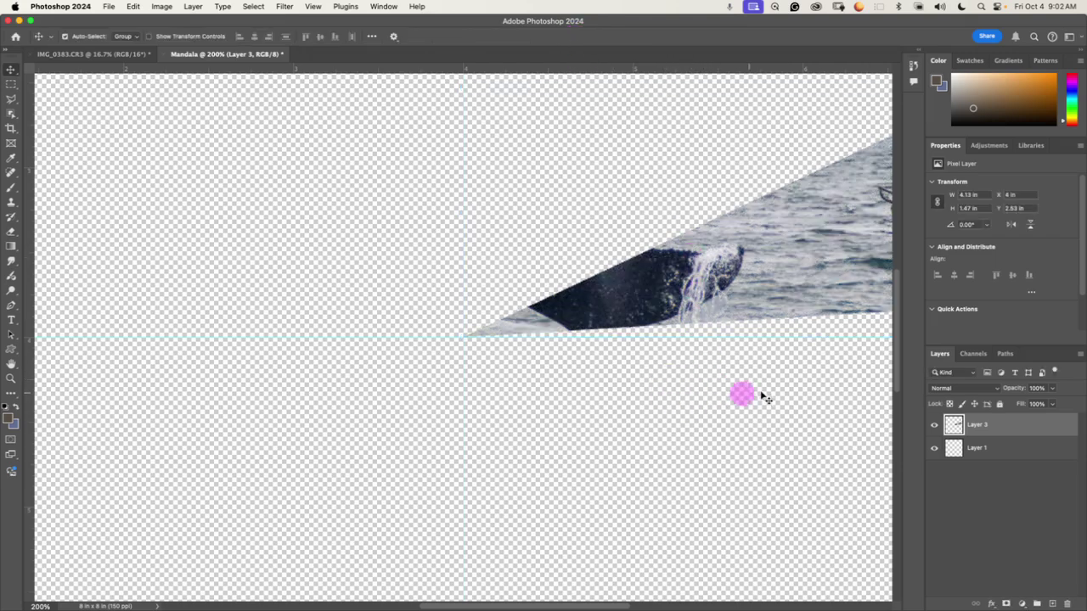
Step: Examine the wedge's tip and edges against the guides and the canvas border at 200% magnification
scroll(759, 393, right, 10)
scroll(759, 394, left, 10)
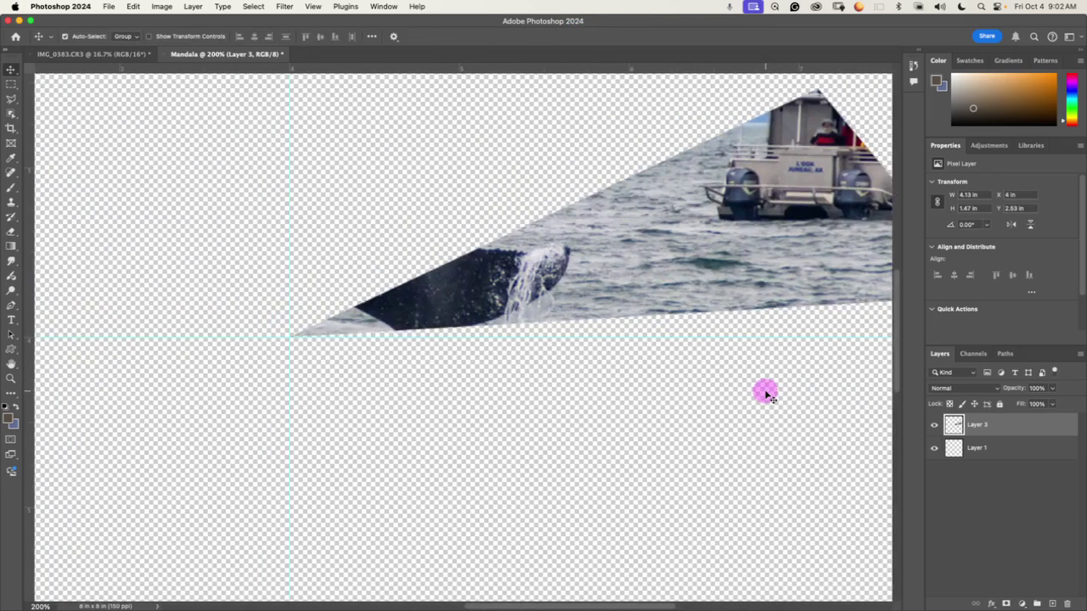
scroll(761, 393, right, 3)
scroll(765, 393, left, 3)
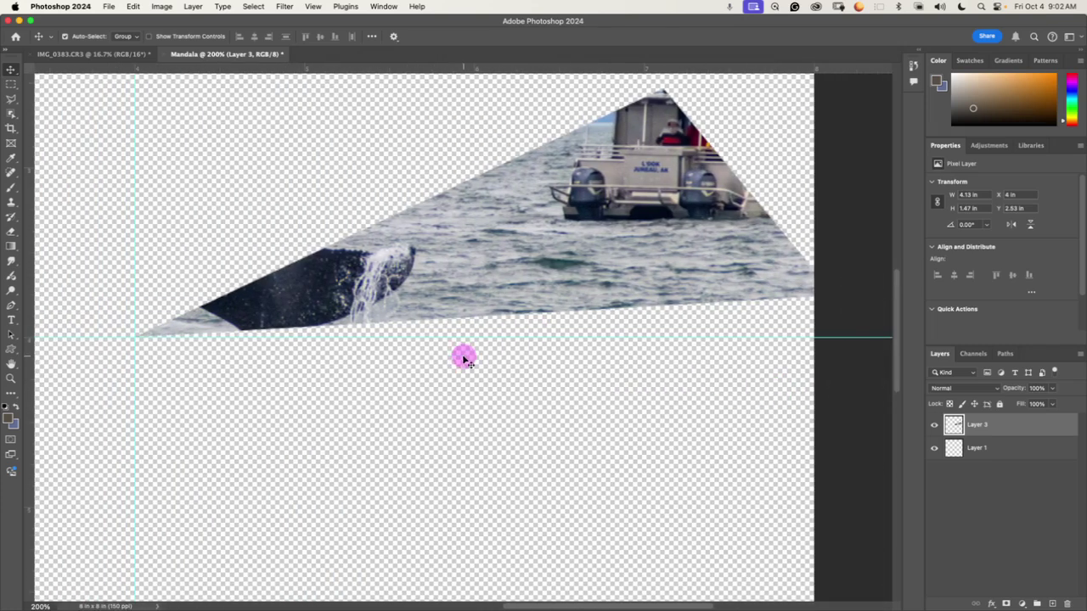
scroll(461, 356, left, 3)
scroll(462, 356, right, 2)
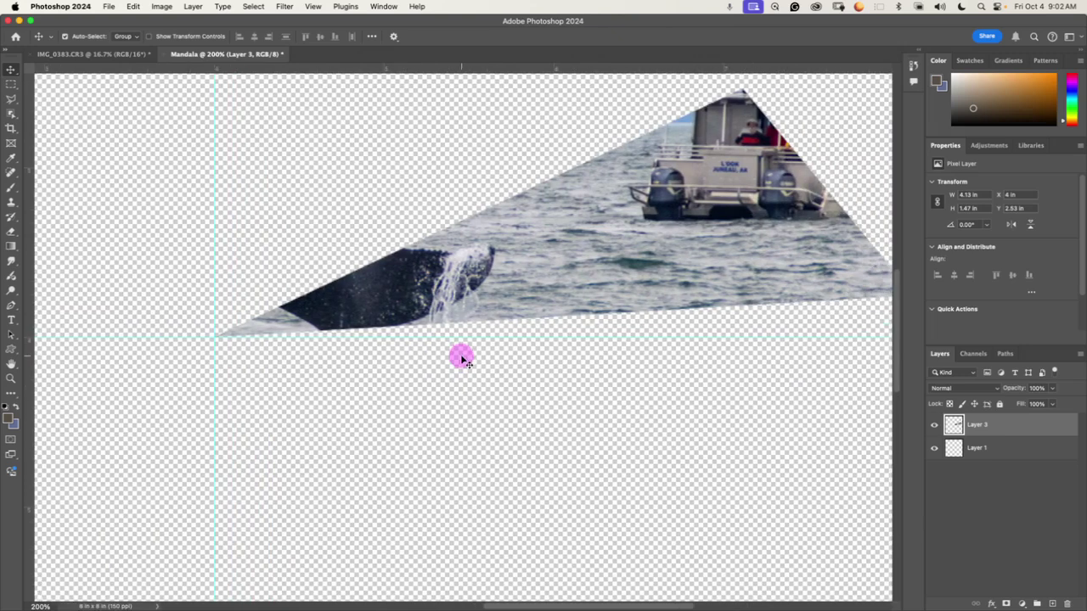
key(super+0)
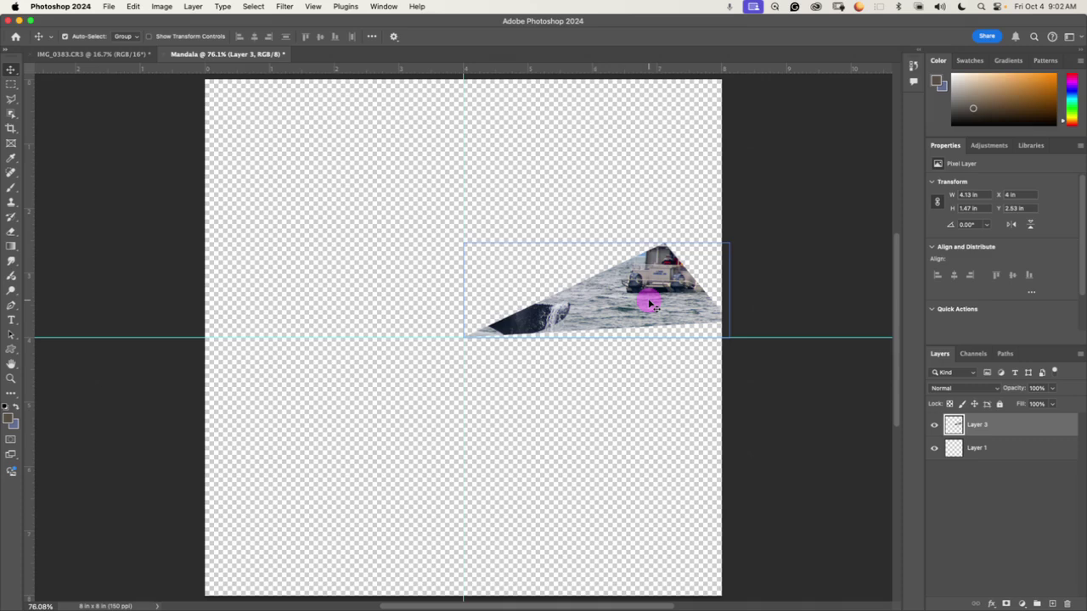
Step: Paste a copy of the scaled wedge as a new layer and place it just below the original, aligned with the vertical guide
mouse_move(649, 304)
mouse_down()
mouse_move(651, 342)
mouse_move(650, 286)
mouse_up()
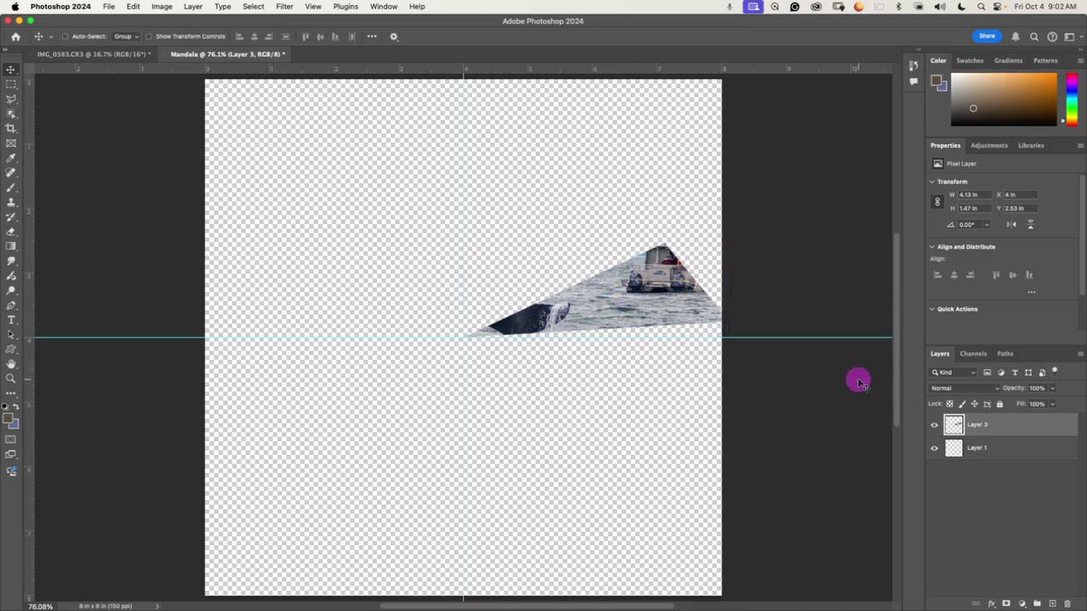
key(super)
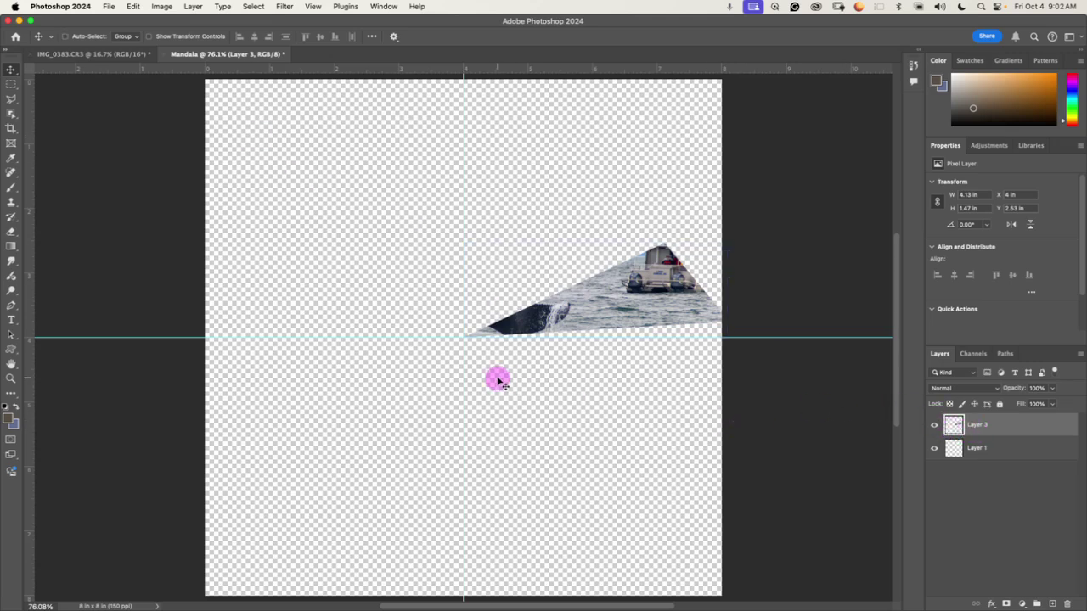
key(super+l)
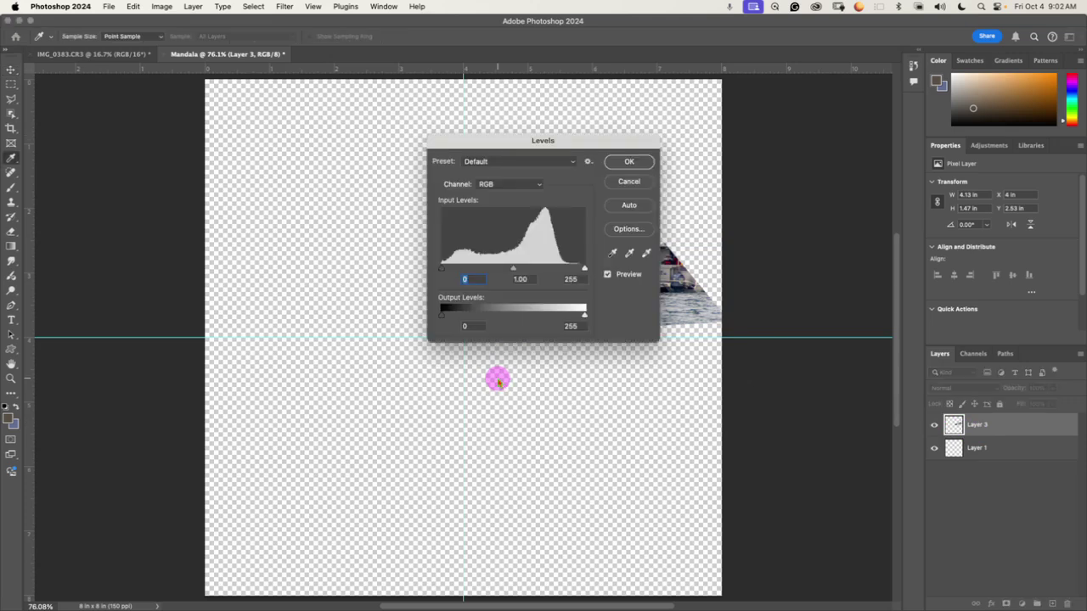
click(629, 181)
key(super+v)
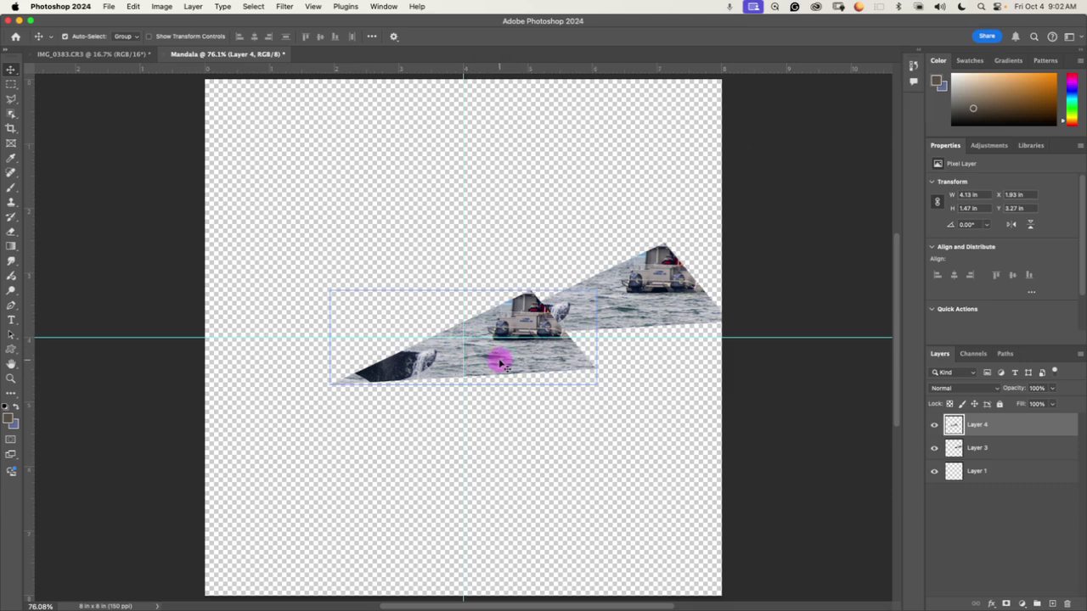
drag(498, 363, 625, 355)
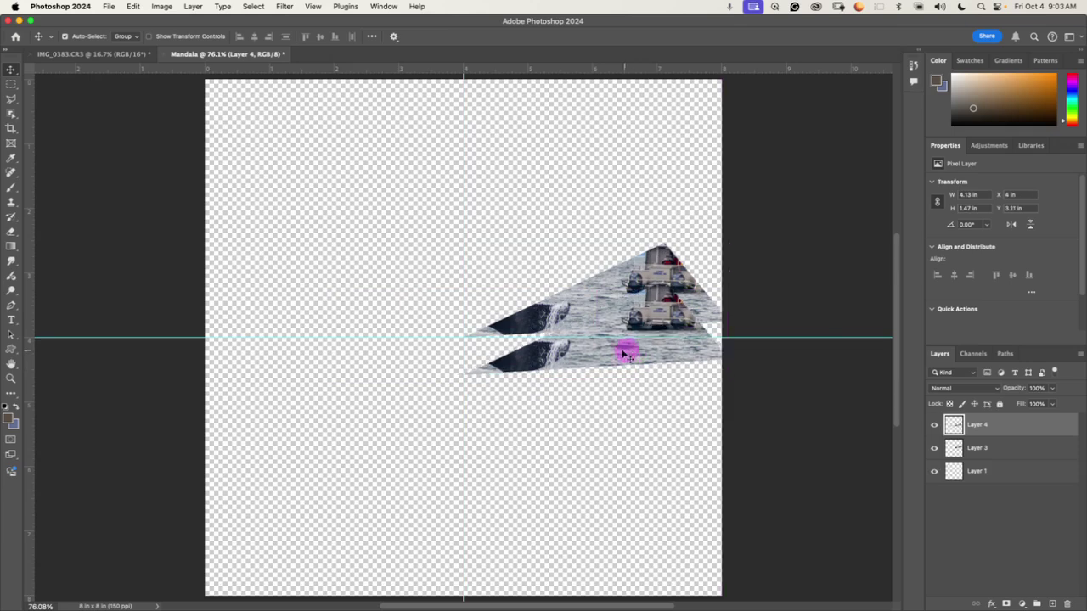
Step: Rotate the pasted wedge about 34° clockwise around its tip, then snap the tip to the guide intersection
click(134, 6)
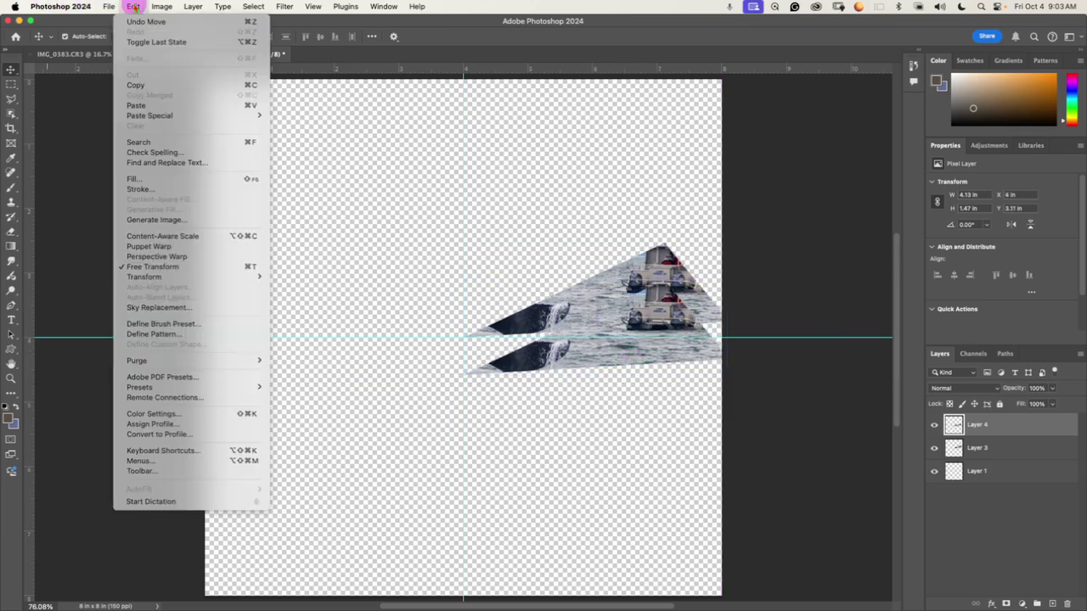
mouse_move(147, 280)
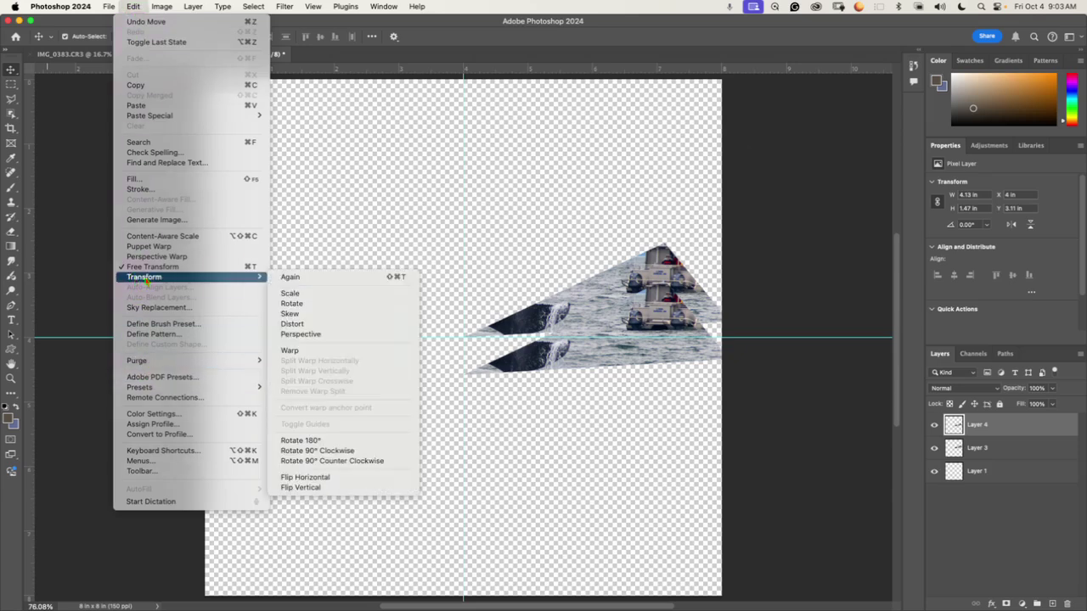
click(291, 304)
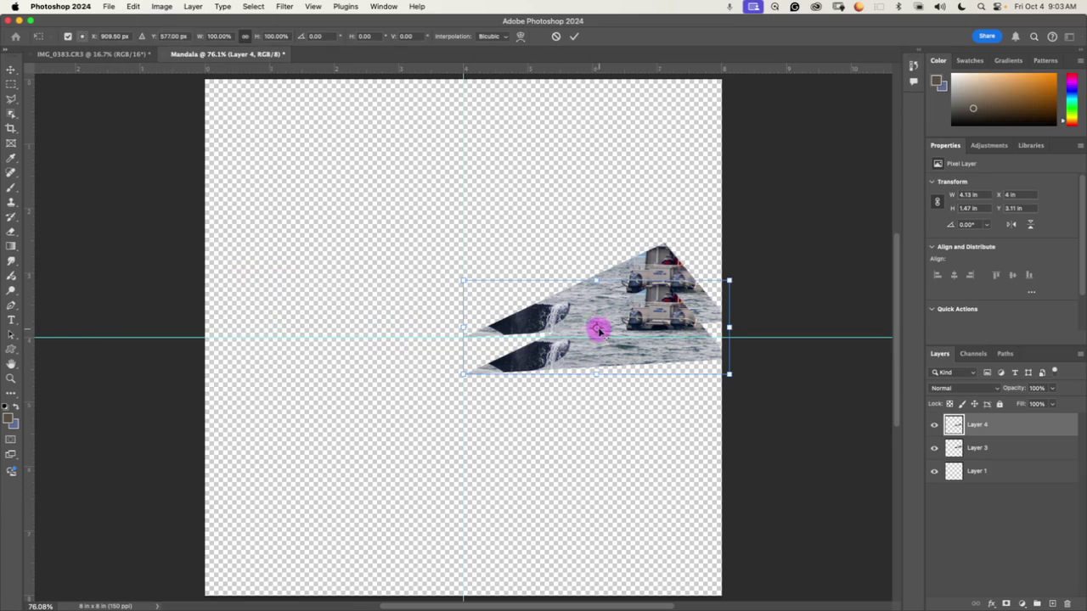
drag(598, 331, 463, 375)
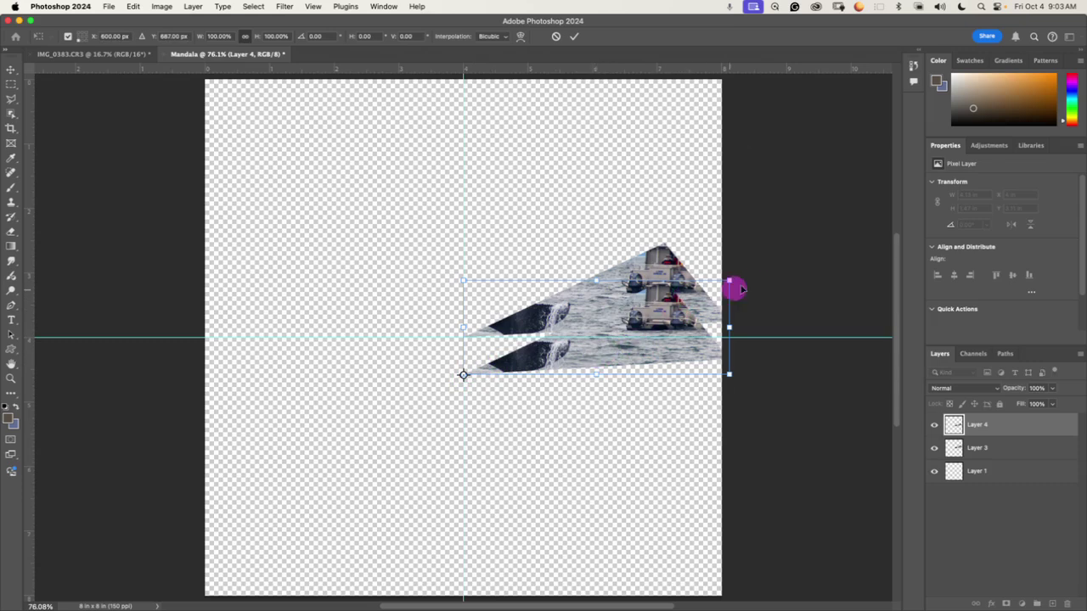
drag(740, 276, 735, 445)
click(537, 403)
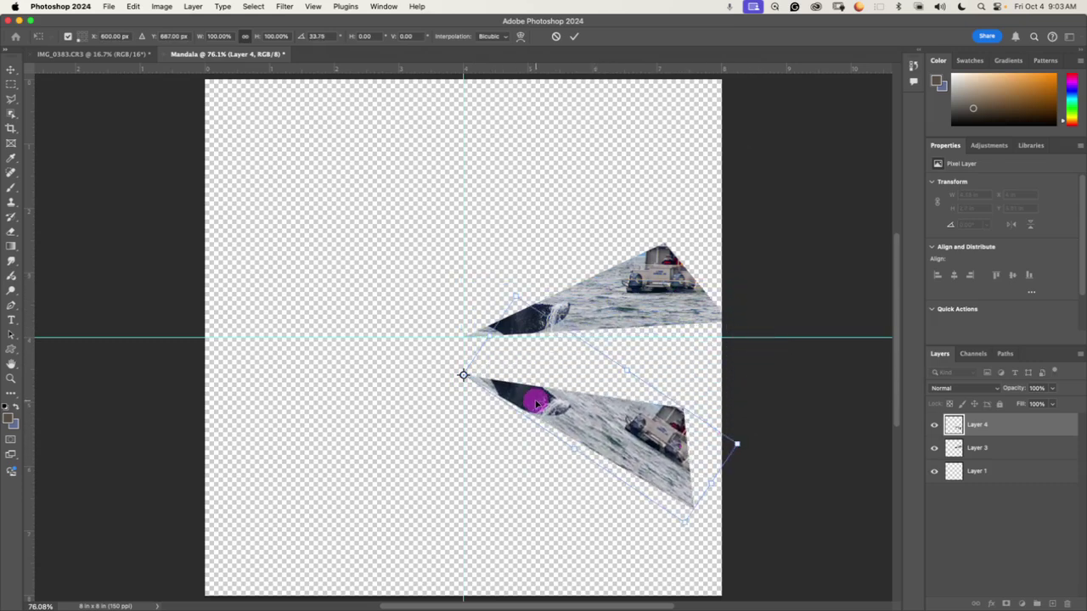
drag(537, 403, 536, 364)
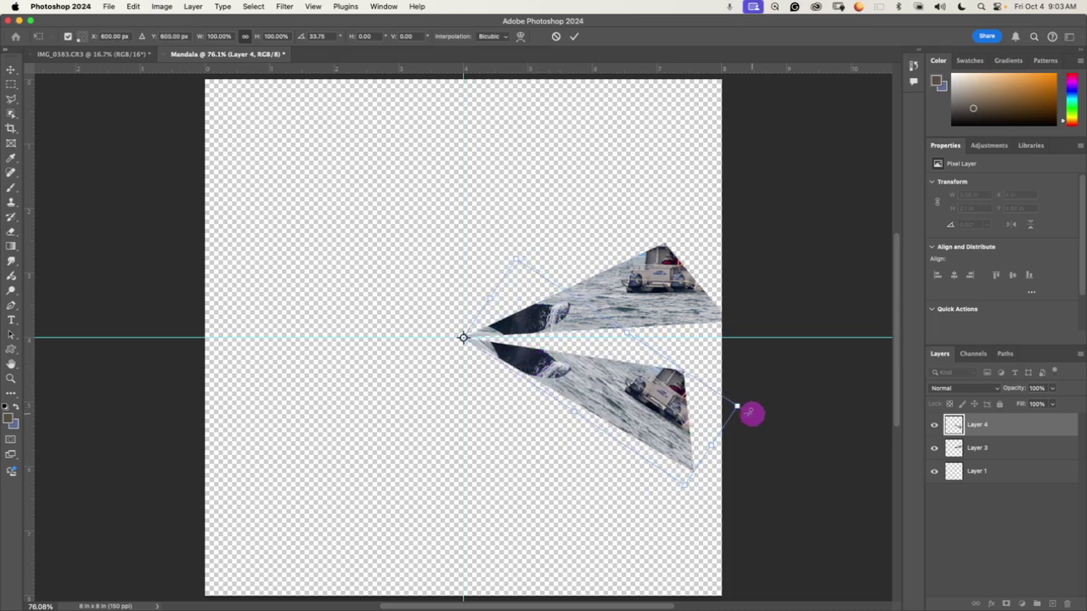
Step: Adjust the copied wedge's rotation to 21.6° so it meets the first wedge's lower edge, and apply the transform
click(737, 407)
drag(737, 407, 741, 348)
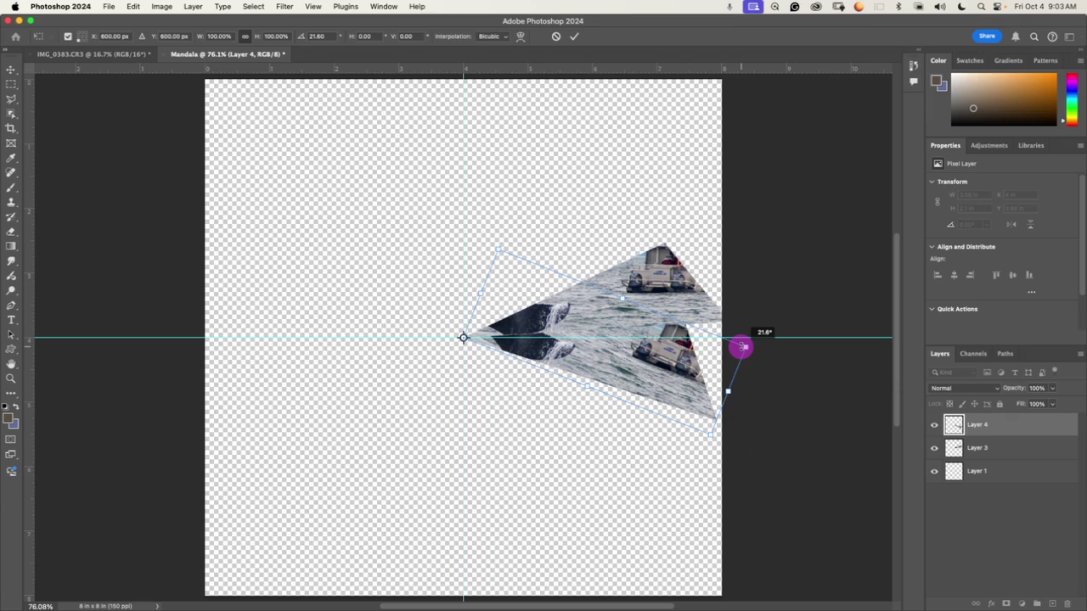
mouse_move(741, 347)
mouse_down()
mouse_move(742, 337)
mouse_move(742, 347)
mouse_up()
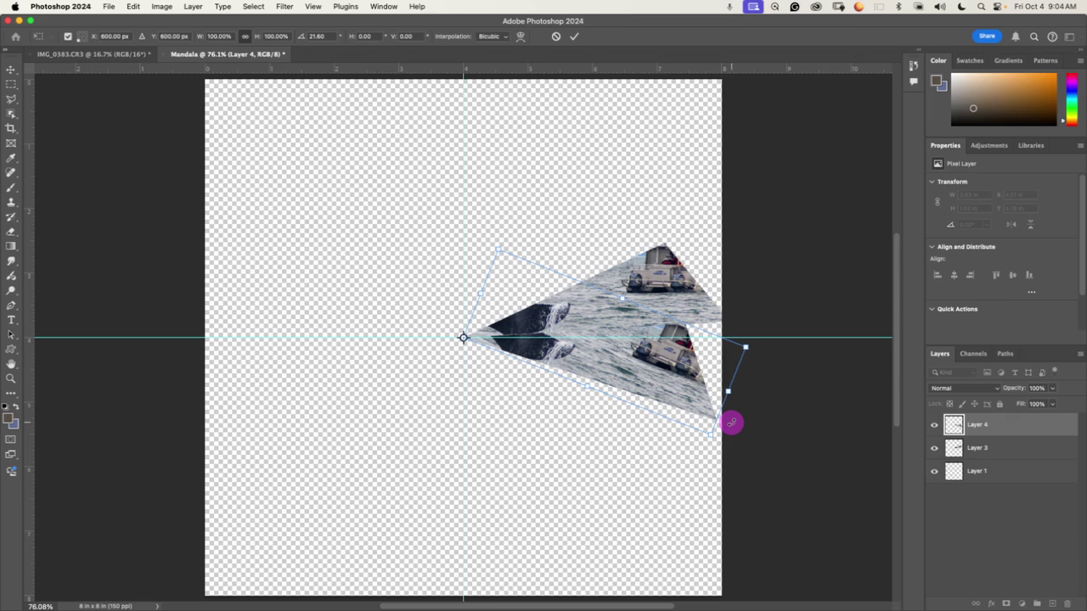
key(Return)
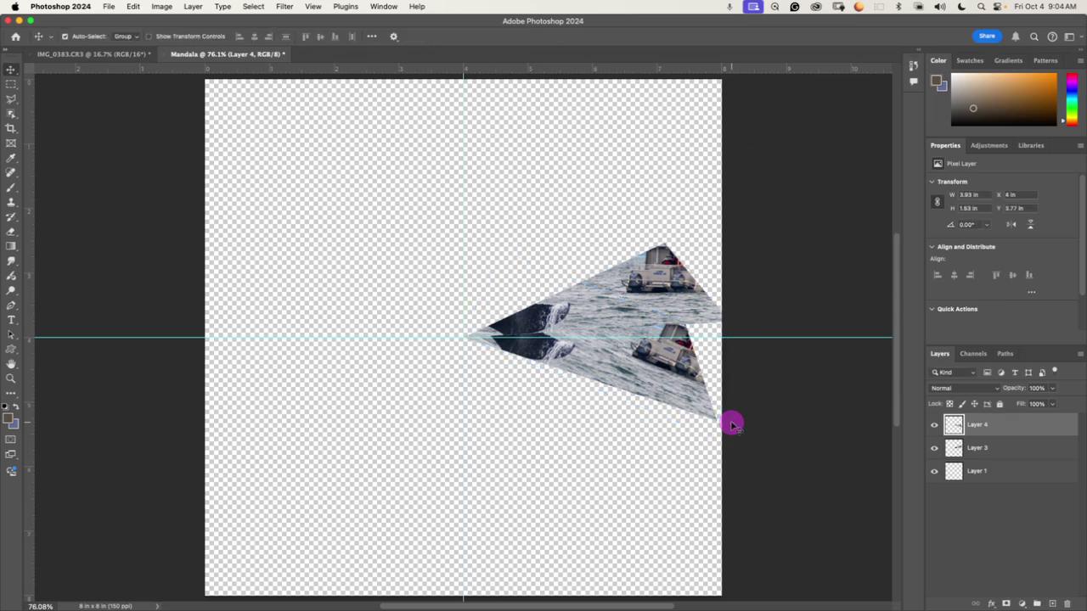
Step: Pick the upper and lower wedges alternately on the canvas with Auto-Select to check which layer each belongs to
click(957, 445)
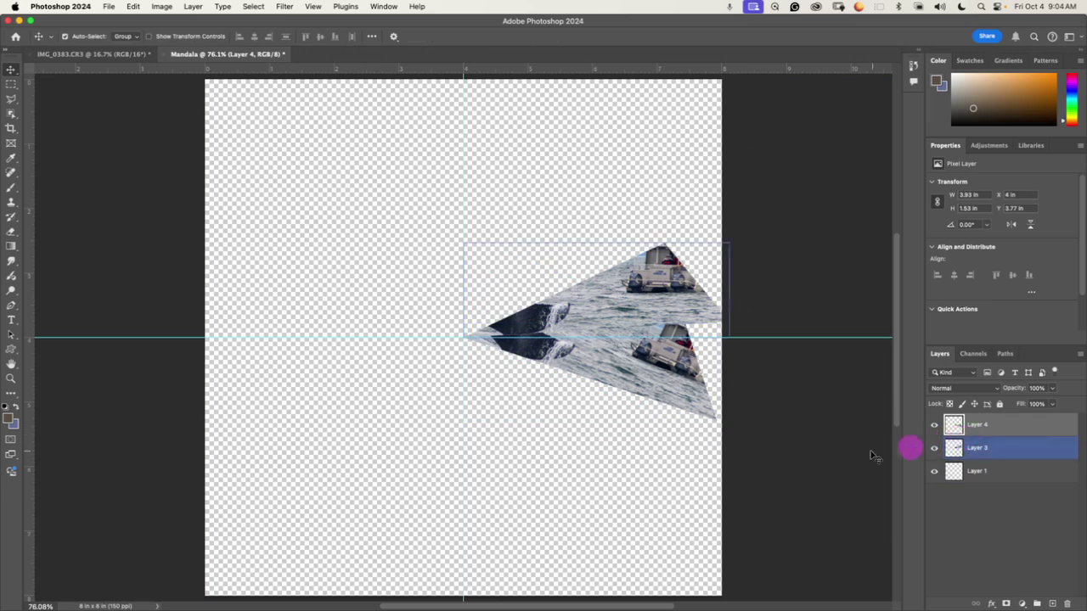
click(653, 333)
click(654, 311)
click(655, 357)
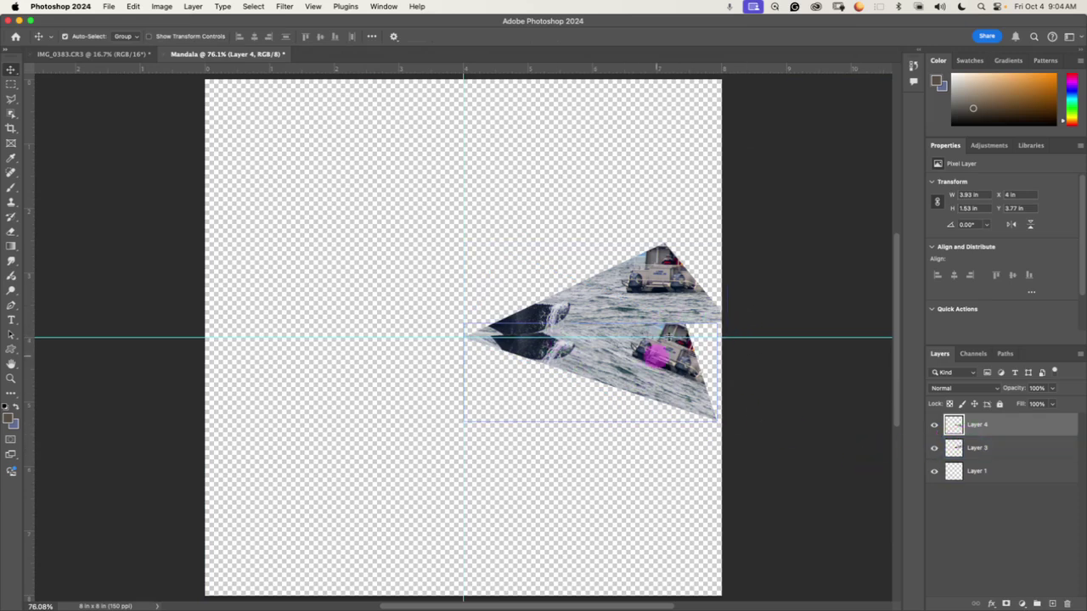
click(660, 296)
click(643, 381)
click(623, 297)
click(641, 365)
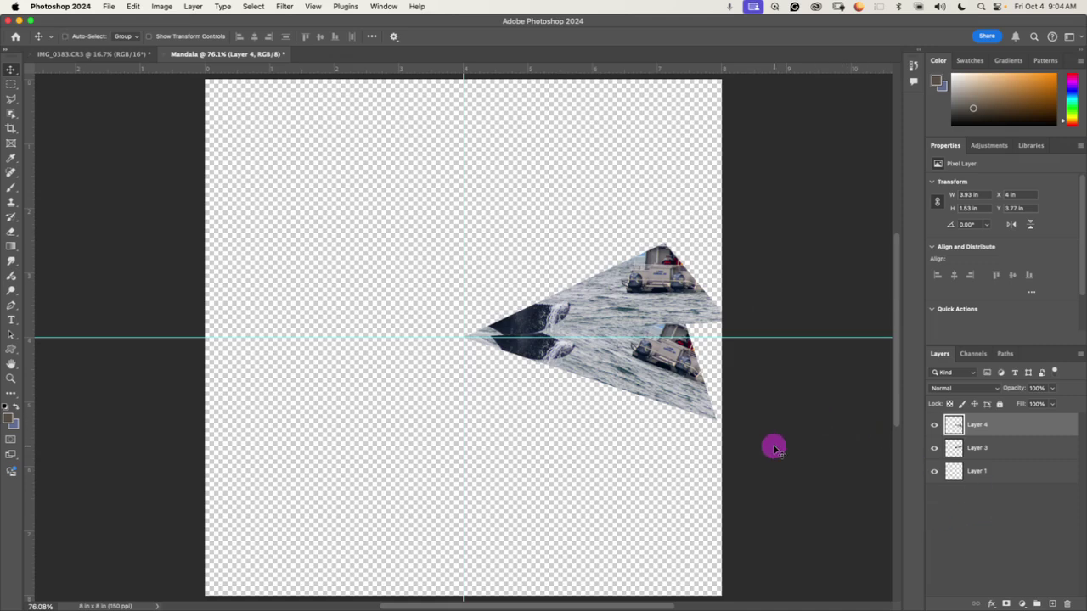
Step: Duplicate the lower wedge's layer and select the duplicate, Layer 4 copy
key(ctrl+j)
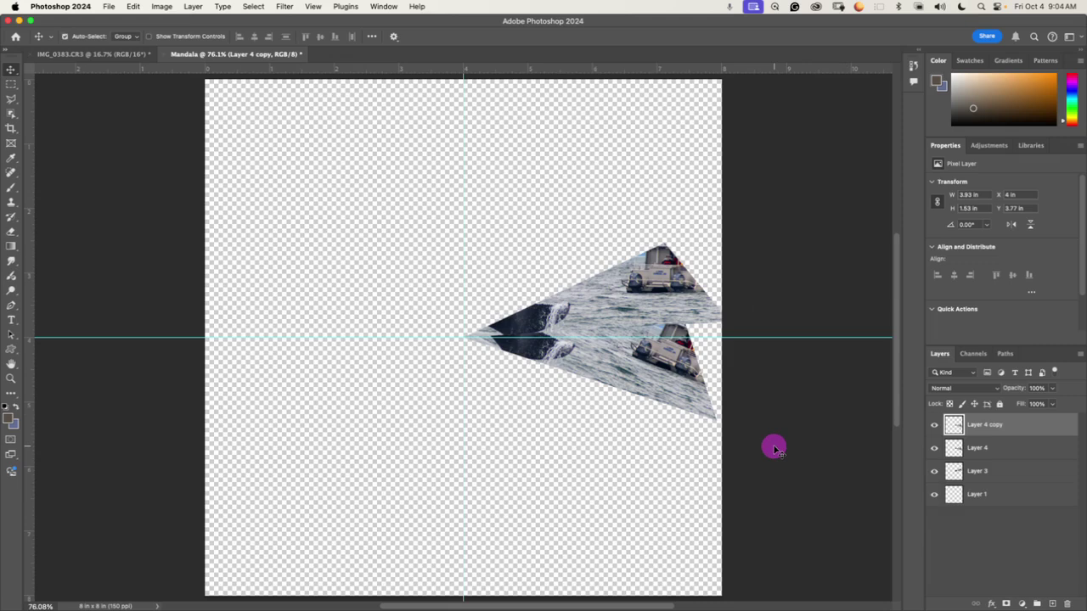
click(977, 447)
click(993, 424)
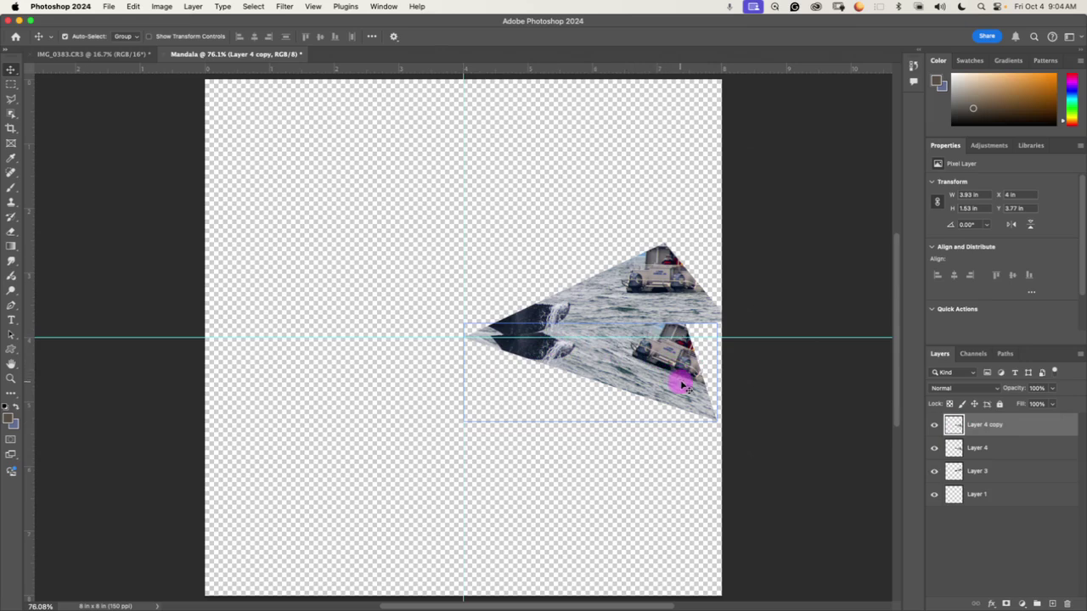
click(524, 329)
click(575, 347)
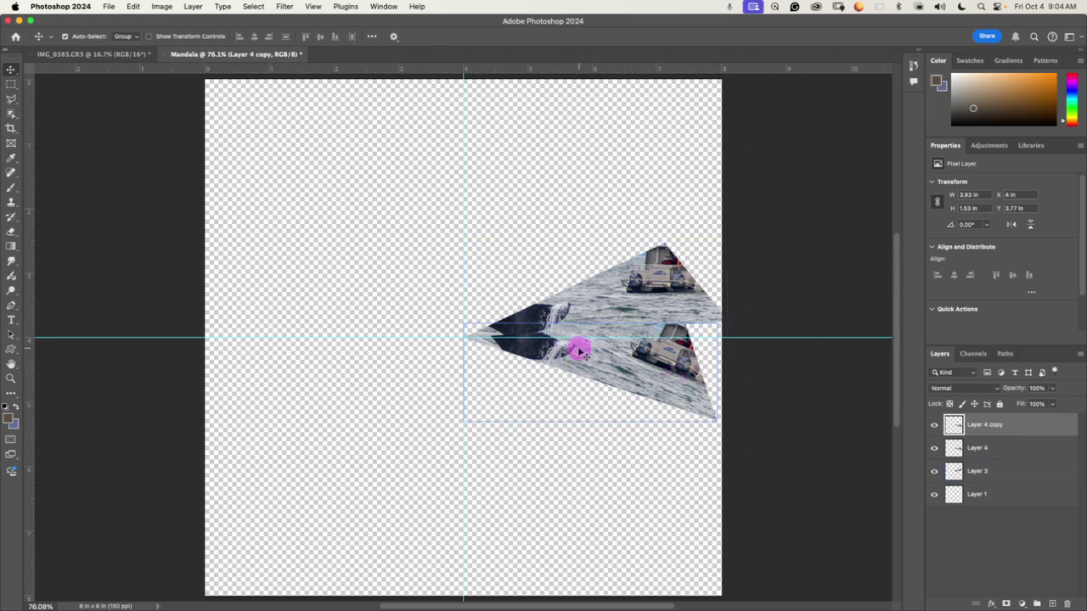
Step: Rotate the duplicated wedge 21.69° clockwise around a reference point set at the guide intersection, and apply the transform
click(133, 7)
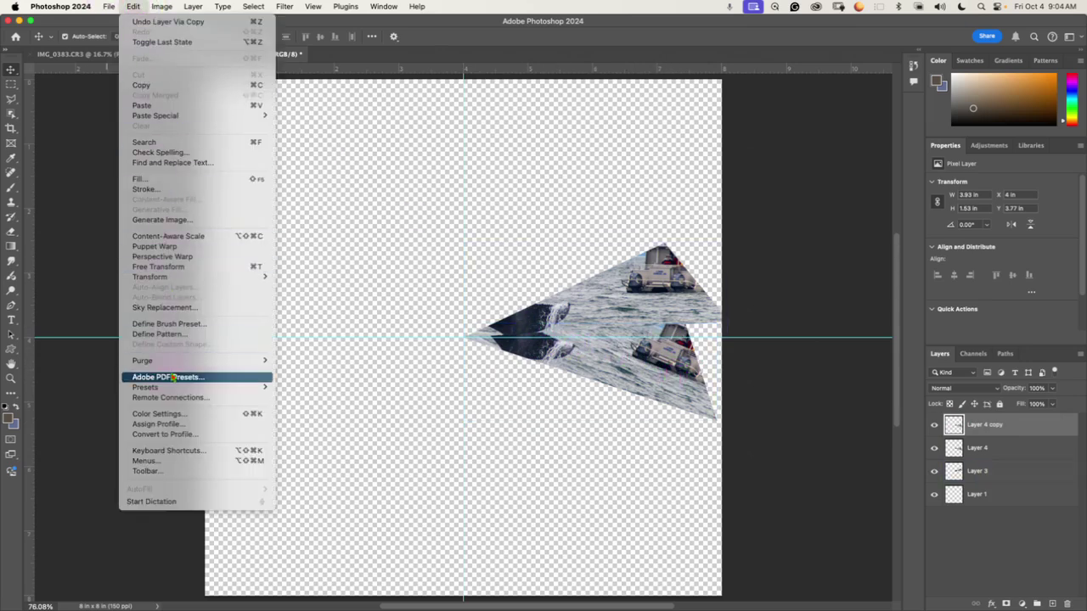
mouse_move(174, 276)
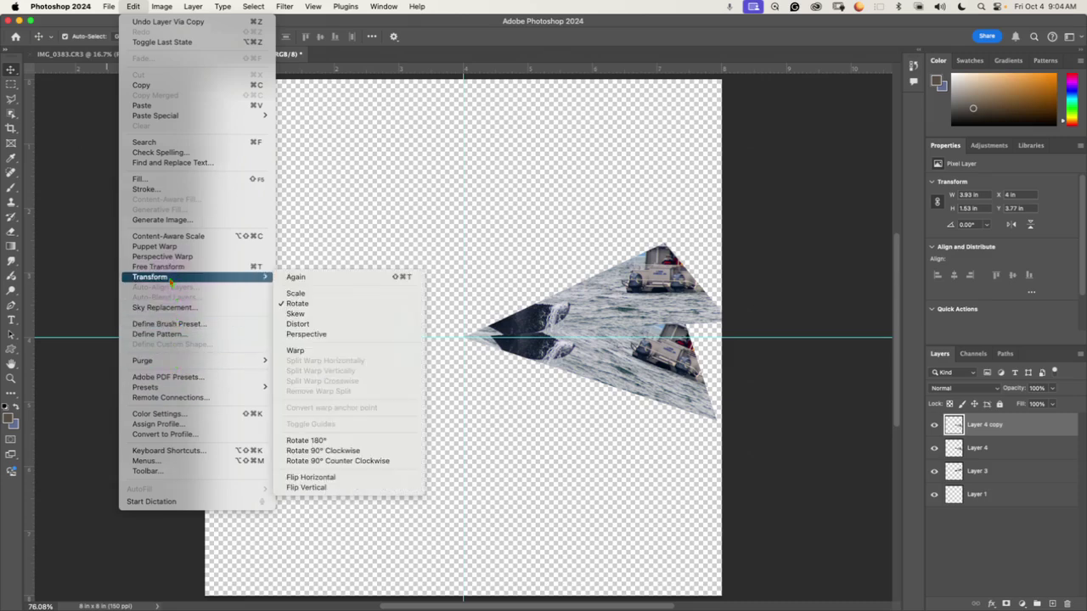
click(297, 304)
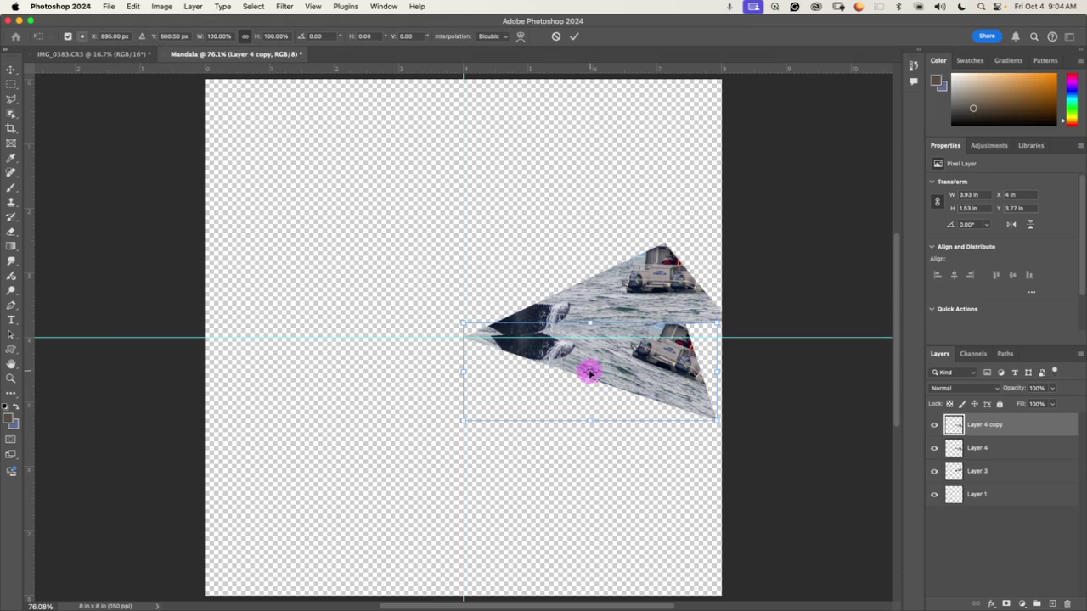
drag(589, 372, 462, 338)
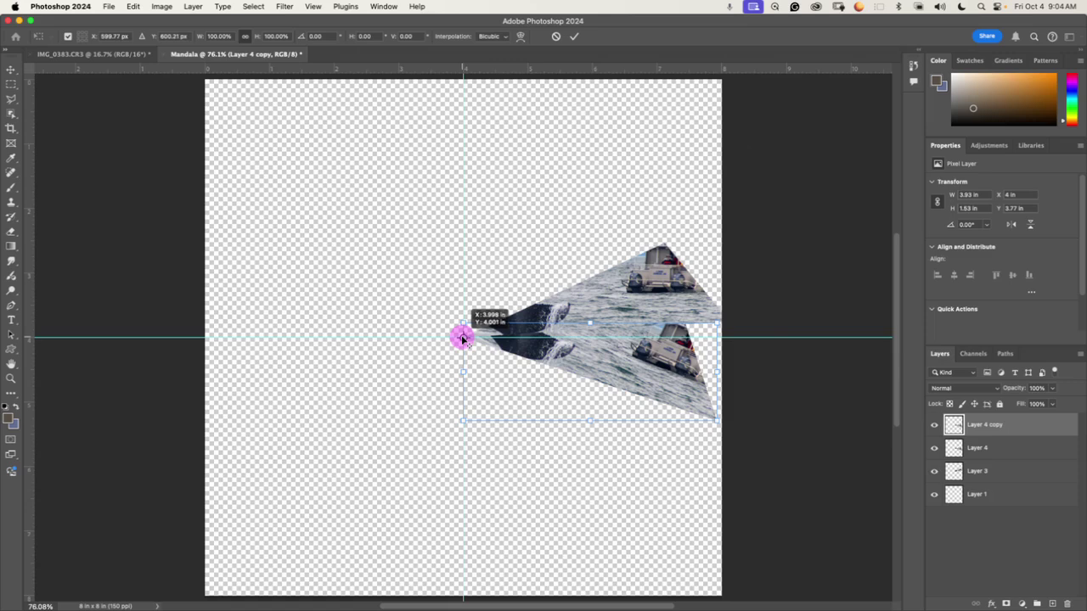
drag(461, 339, 464, 338)
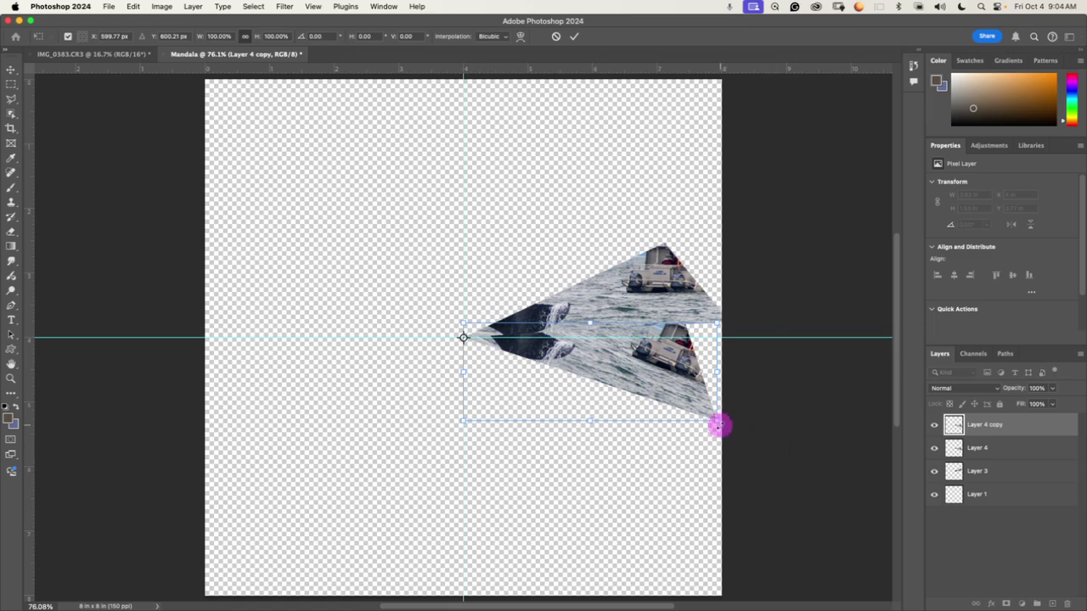
drag(718, 425, 654, 503)
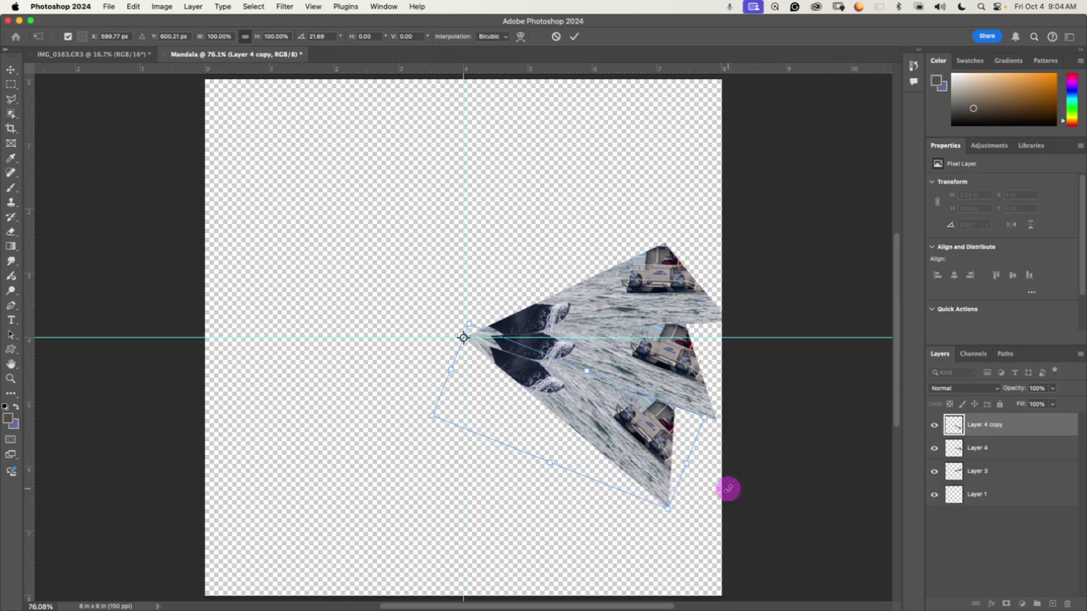
key(Return)
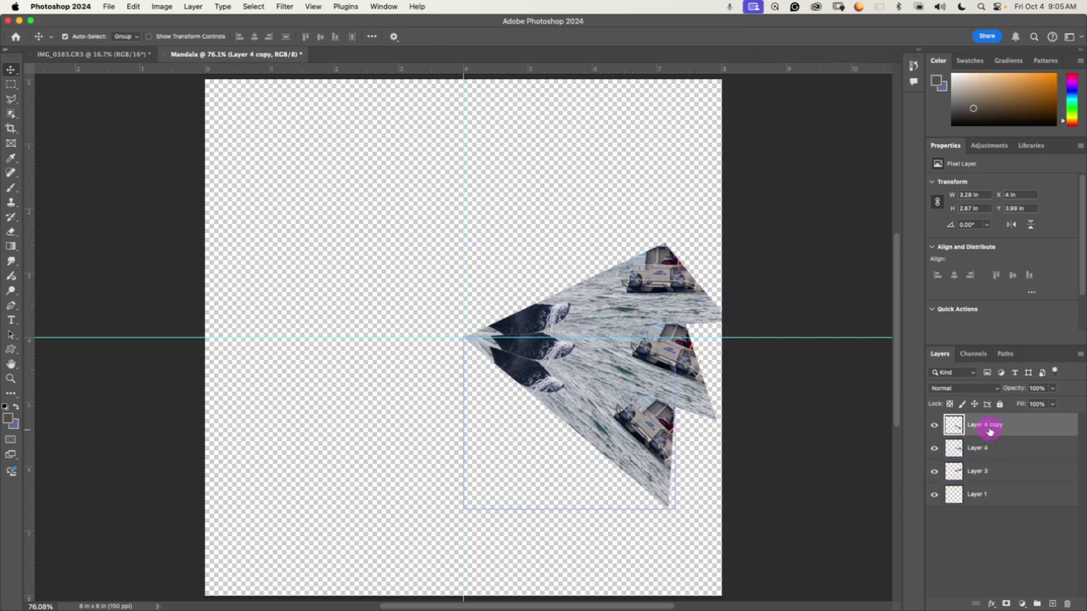
Step: Duplicate the newly rotated wedge and repeat the last transform on it to place the fourth wedge
key(super+j)
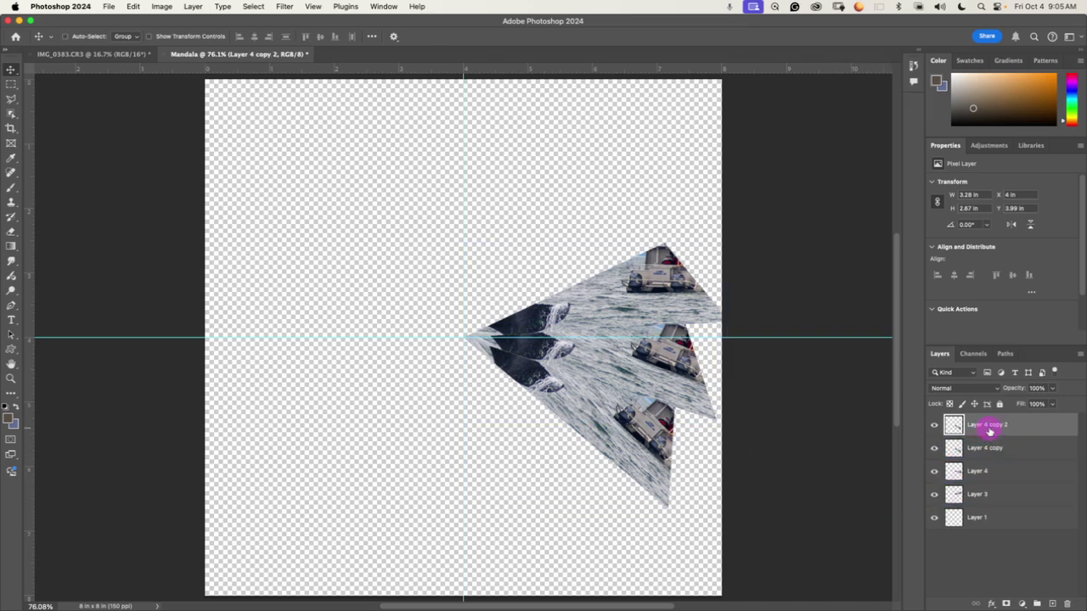
click(641, 373)
click(629, 433)
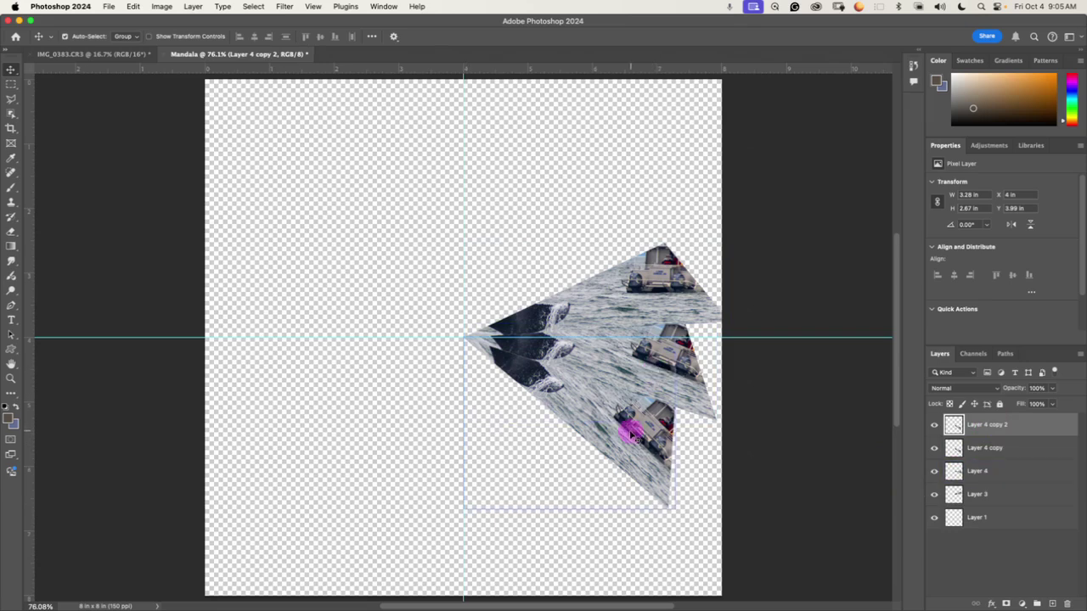
click(134, 7)
mouse_move(140, 278)
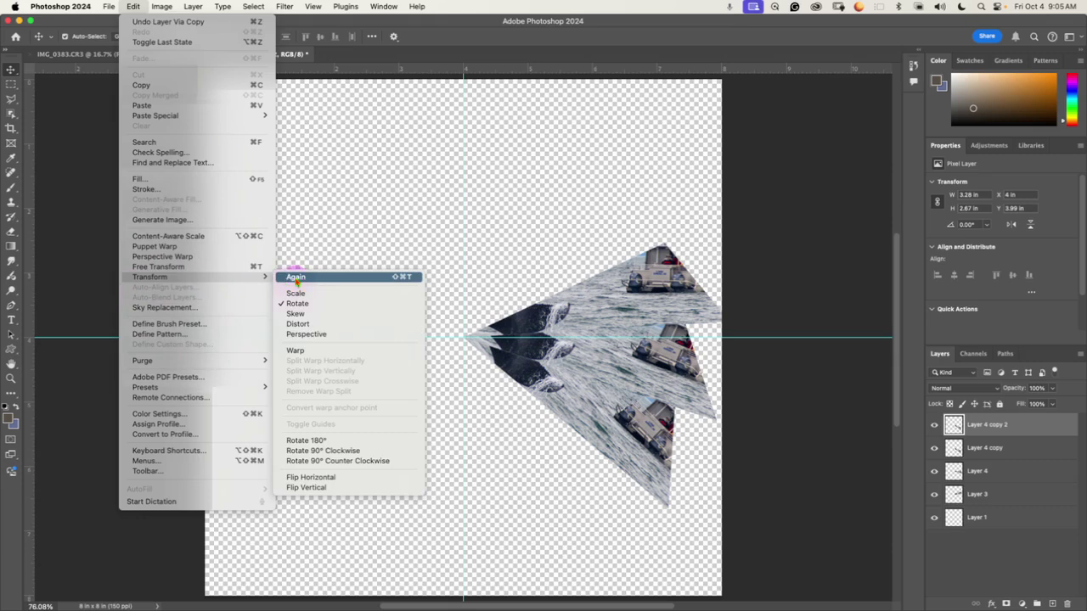
click(295, 278)
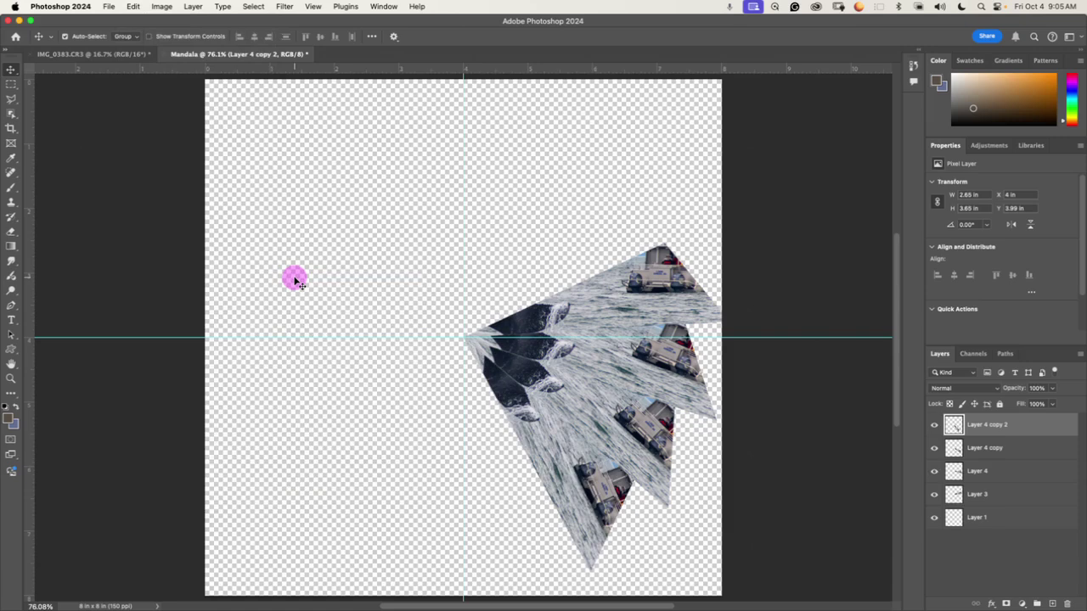
Step: Add a fifth wedge by duplicating the fourth one and repeating the same rotation
key(super+j)
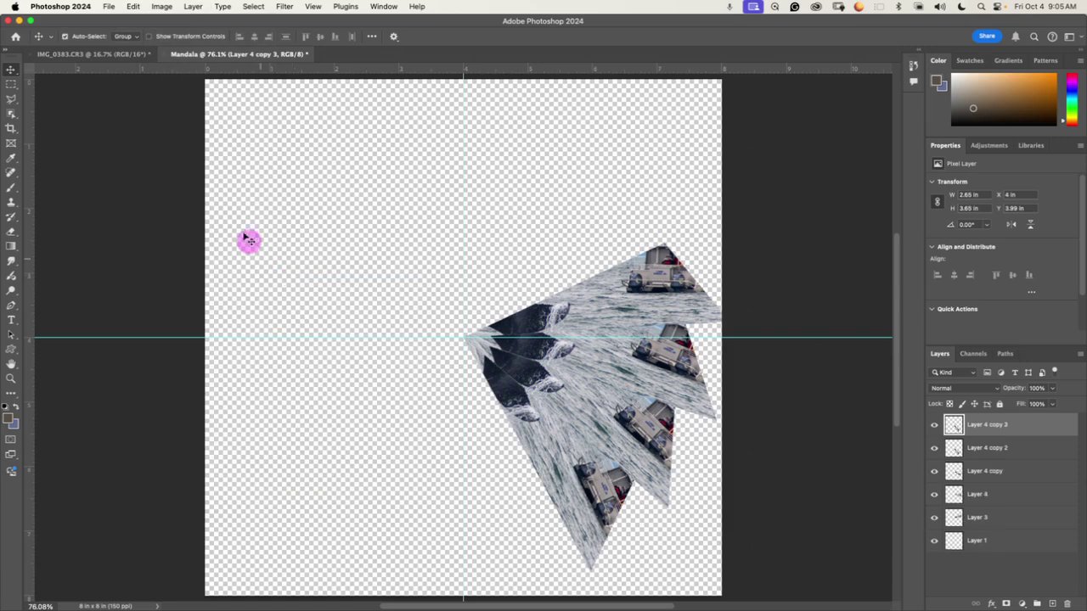
click(136, 10)
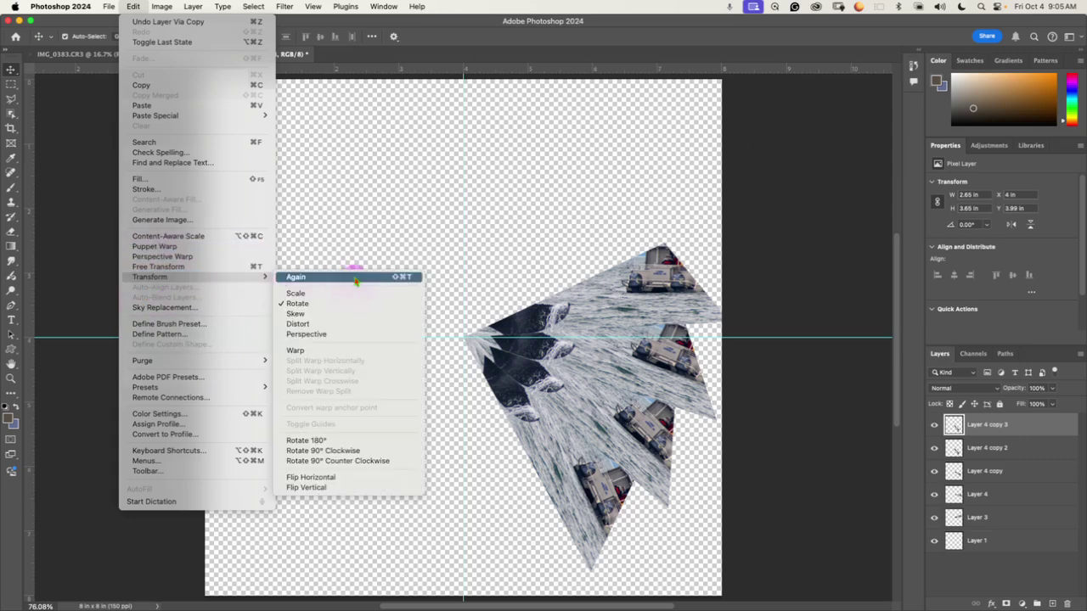
click(355, 278)
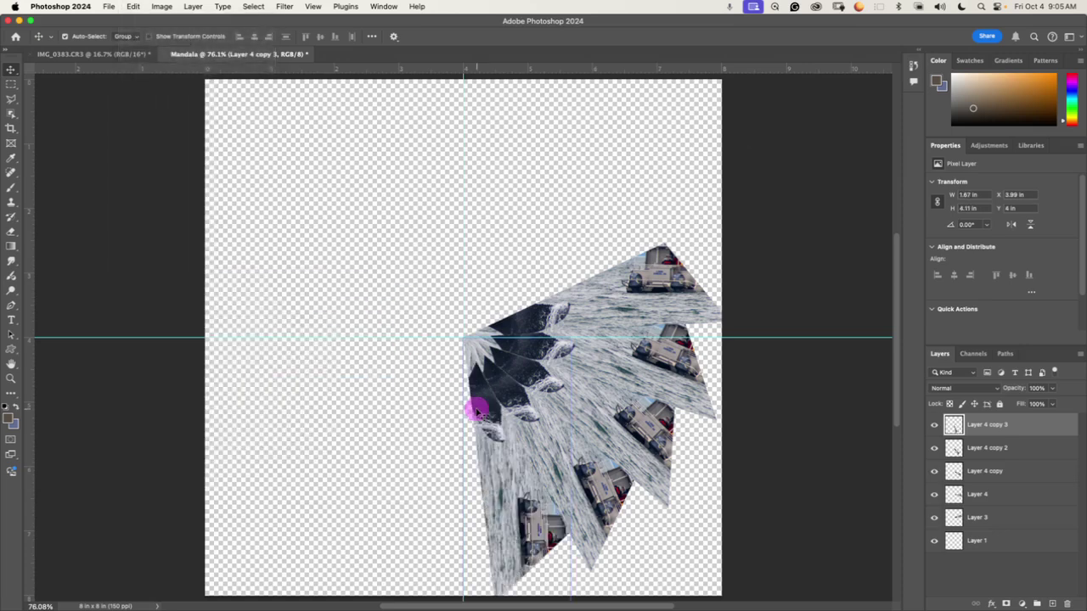
Step: Add eleven more wedges clockwise around the centre, each time duplicating the latest wedge and repeating the last rotation, up to Layer 4 copy 14
key(super+j)
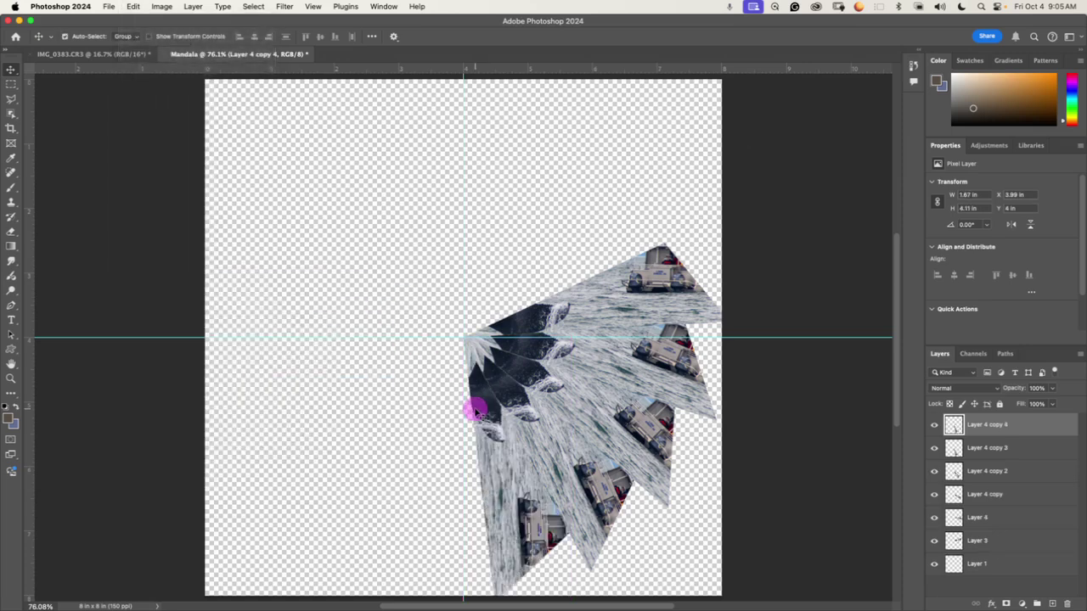
key(super+shift+t)
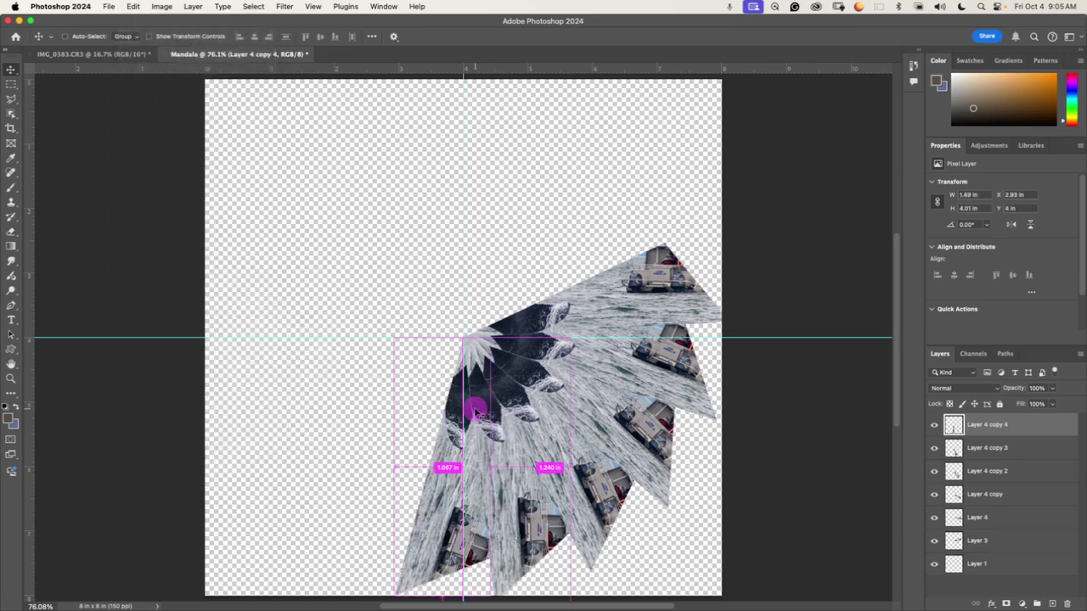
key(super+j)
key(super+shift+t)
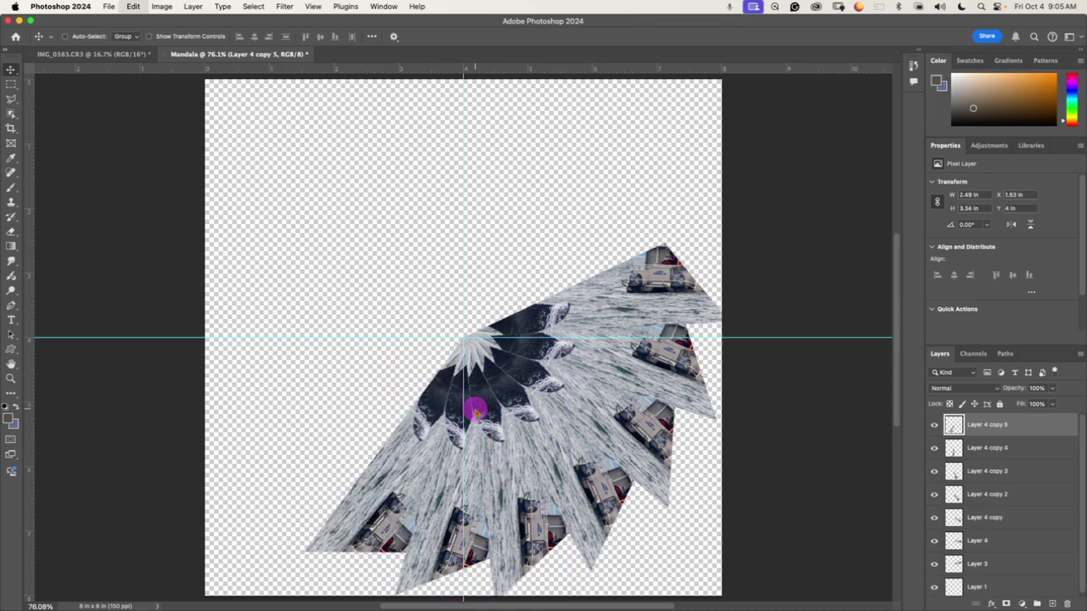
key(super+j)
key(super+shift+t)
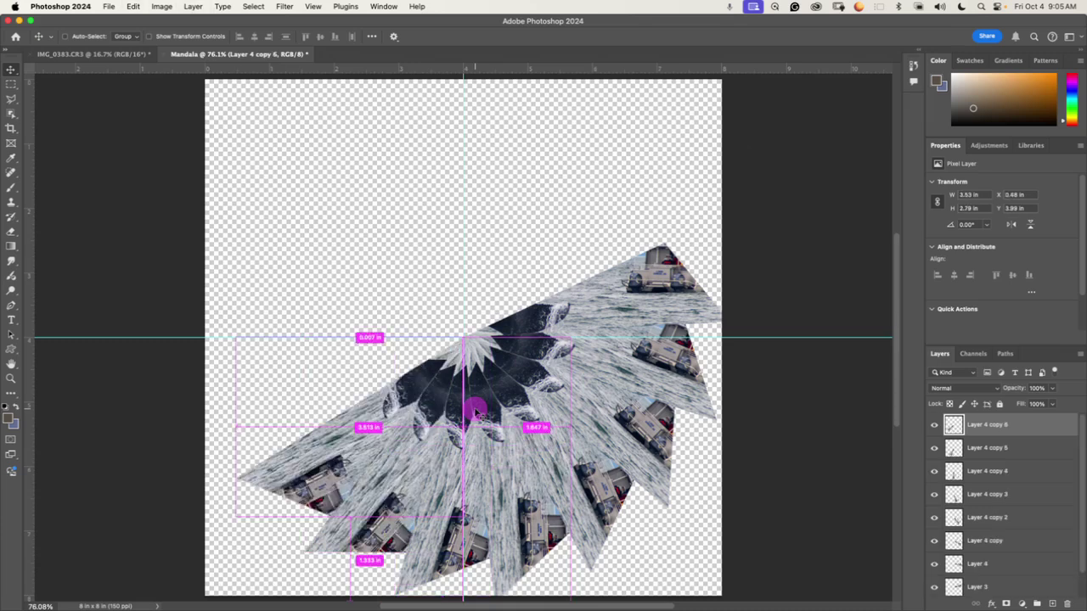
key(super+j)
key(super+shift+t)
key(super+j)
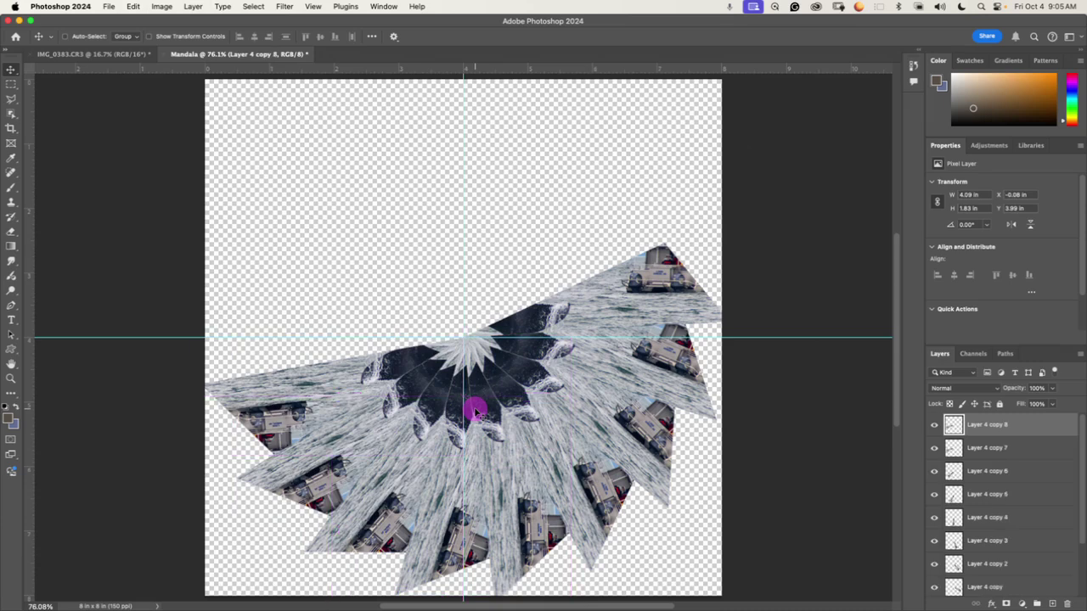
key(super+shift+t)
key(super+j)
key(super+shift+t)
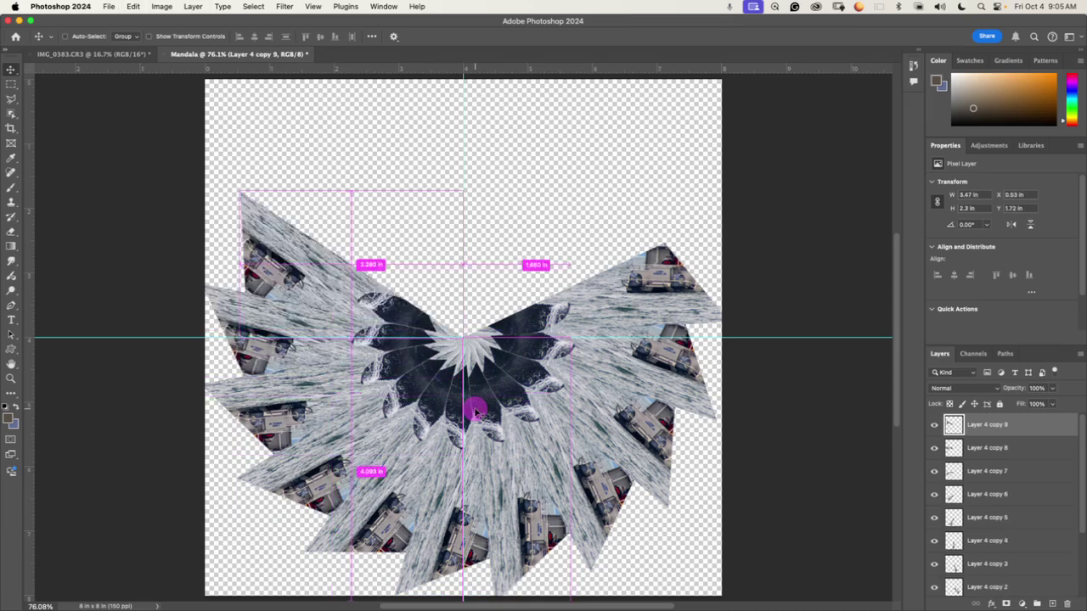
key(super+j)
key(super+shift+t)
key(super+j)
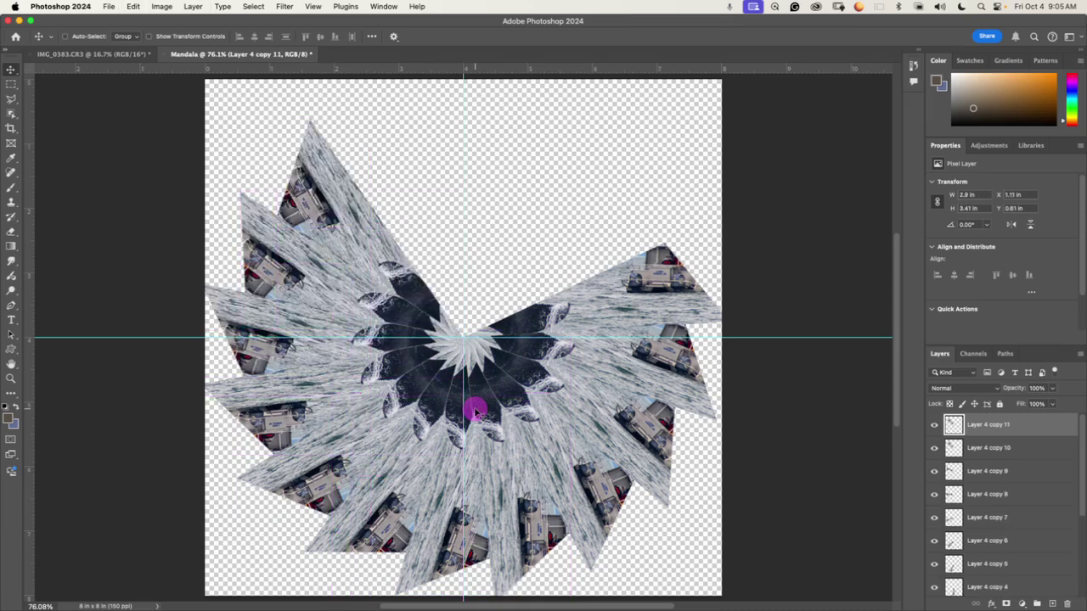
key(super+shift+t)
key(super+j)
key(super+shift+t)
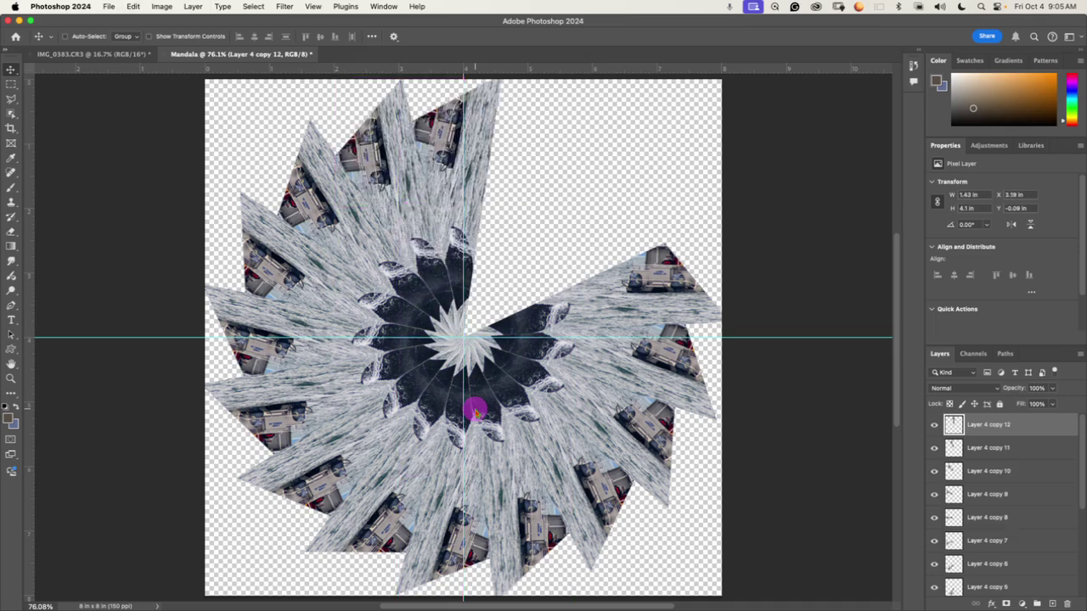
key(super+j)
key(super+shift+t)
key(super+j)
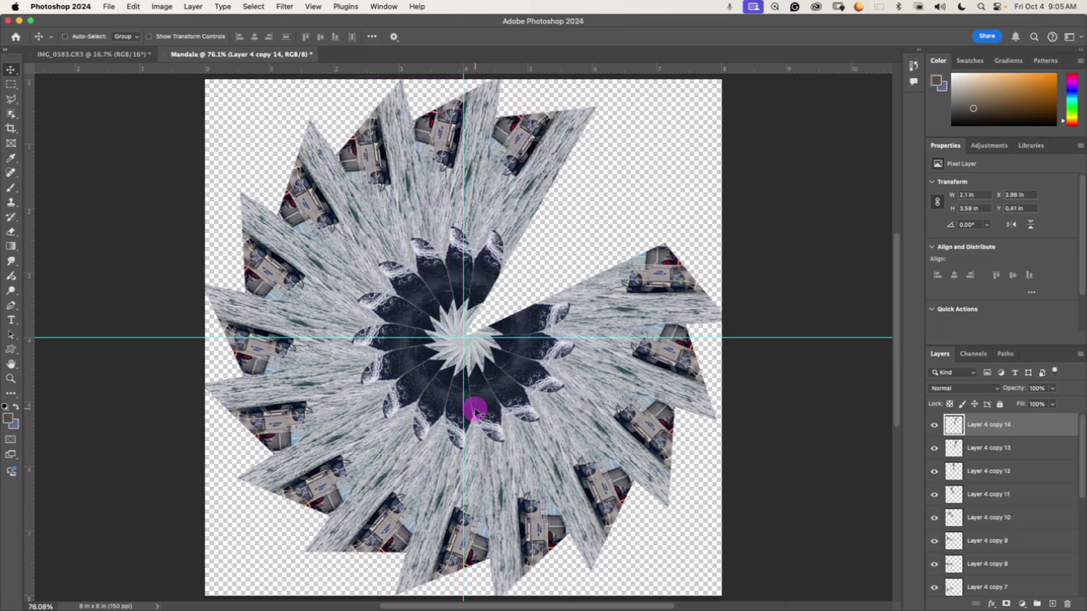
key(super+shift+t)
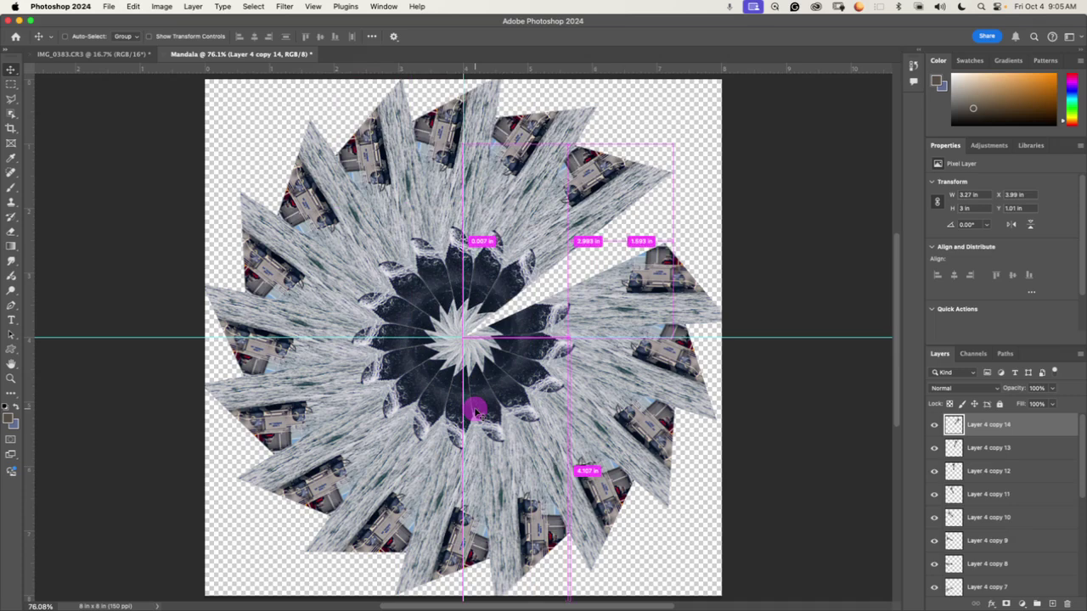
Step: Try to close the remaining gap with one more duplicated wedge rotated by the same transform
key(super+j)
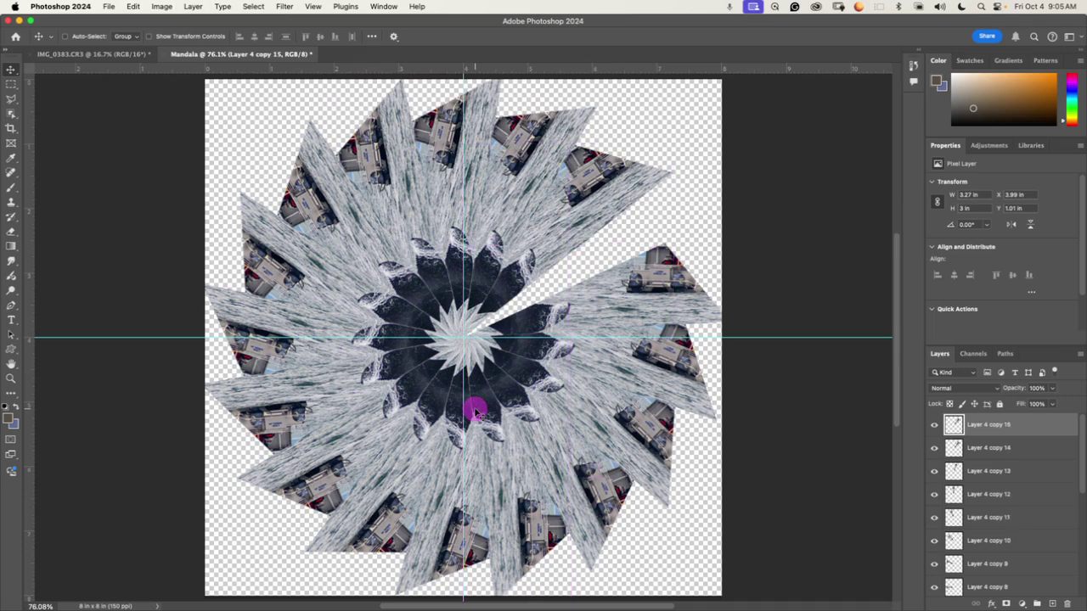
key(super+shift+t)
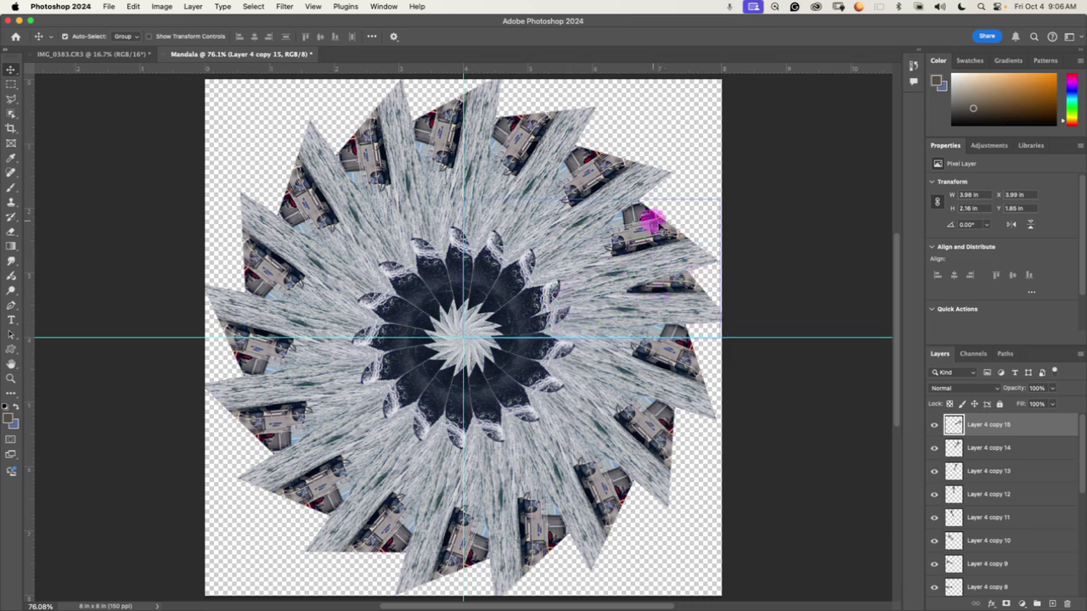
Step: Compare the gap with Layer 4 copy 15 hidden and shown, and delete that layer
click(934, 424)
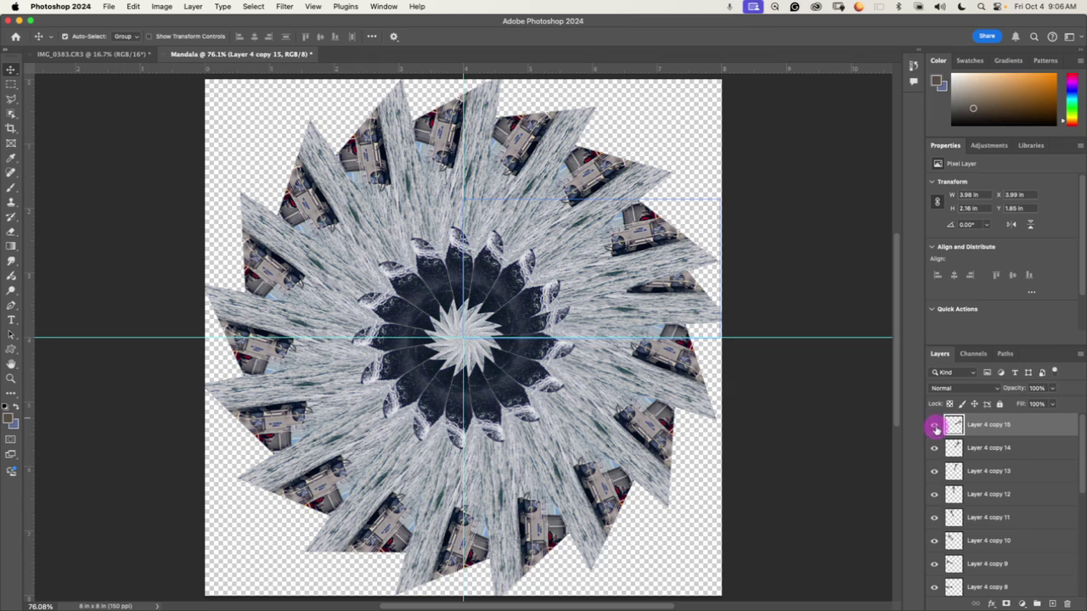
click(934, 426)
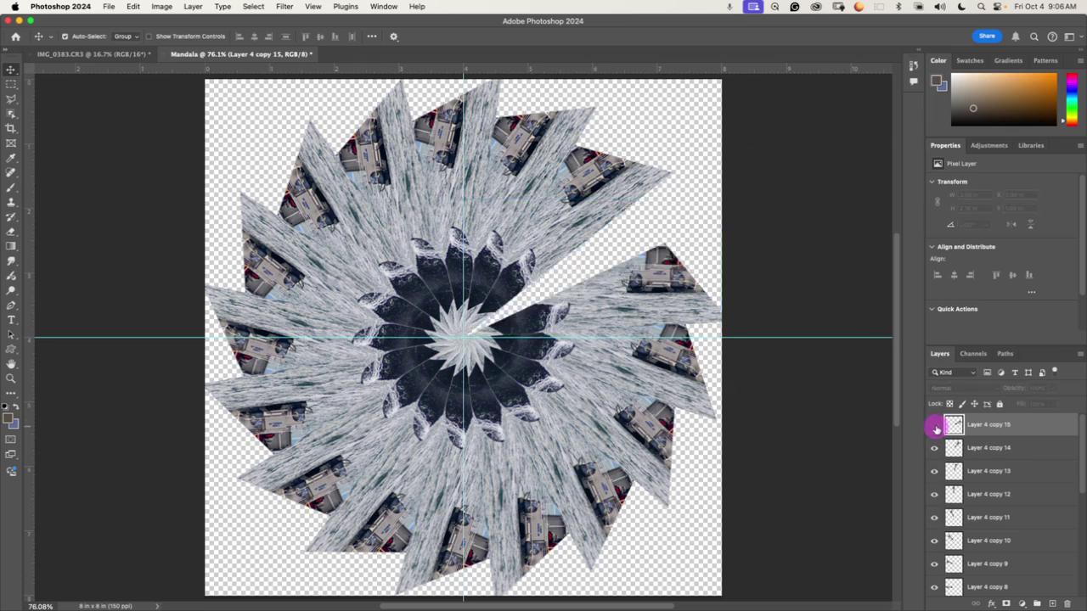
click(580, 260)
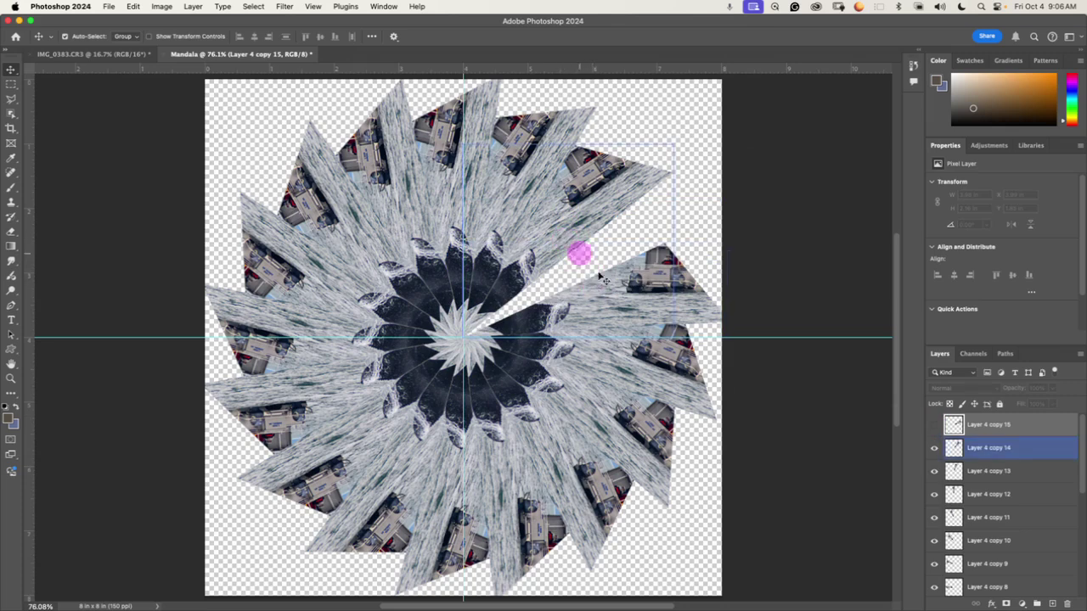
click(596, 263)
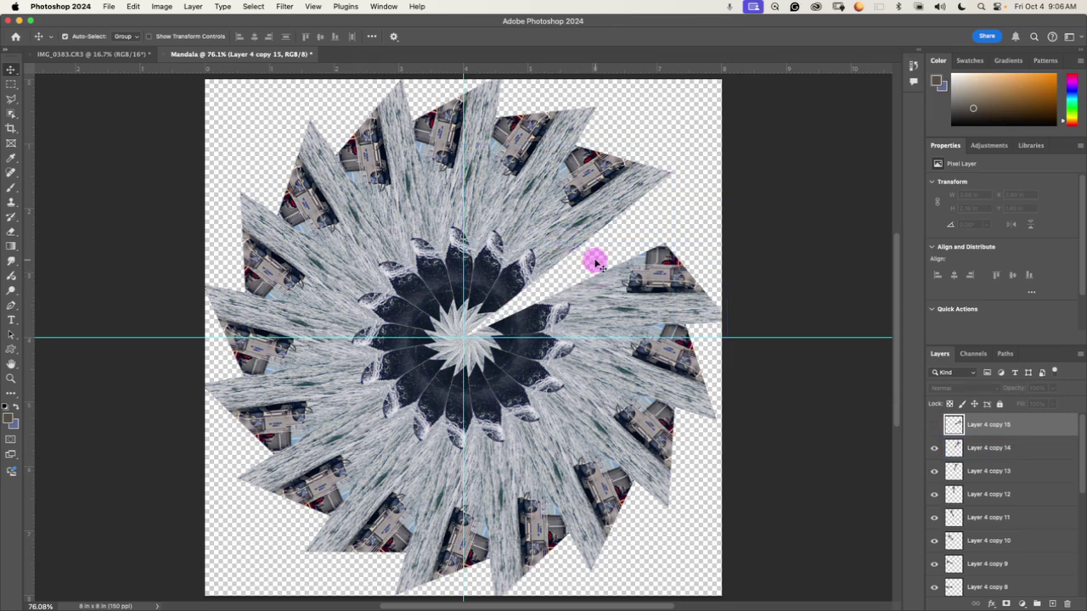
click(936, 427)
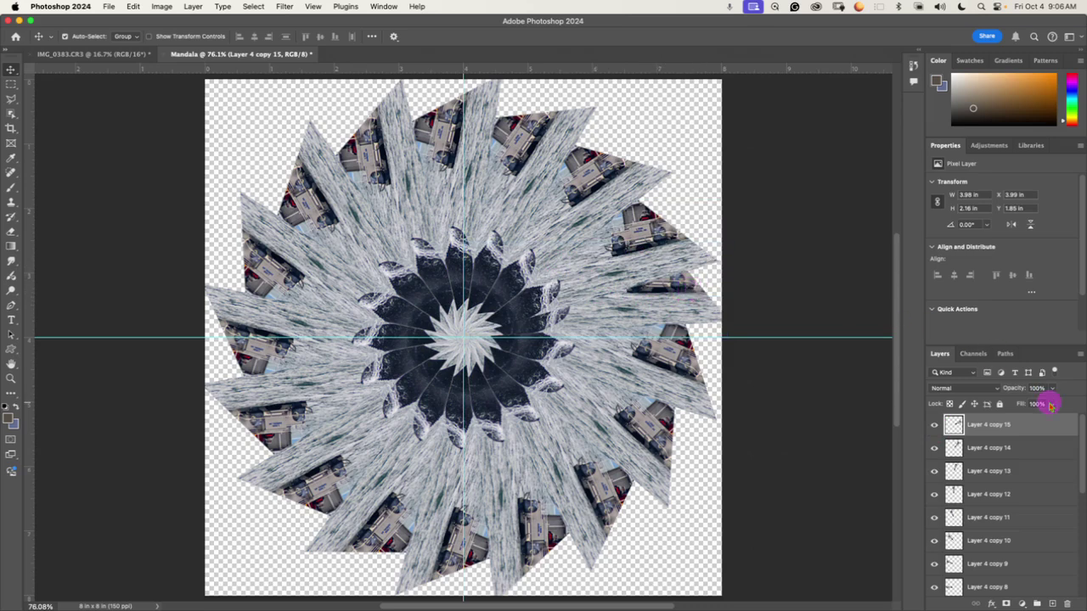
key(BackSpace)
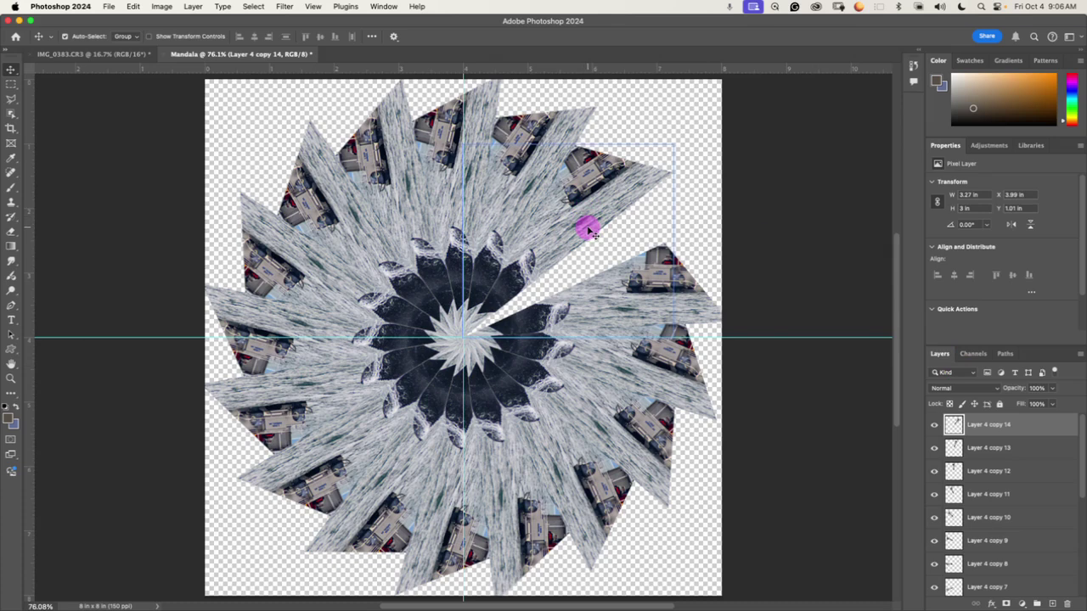
click(371, 166)
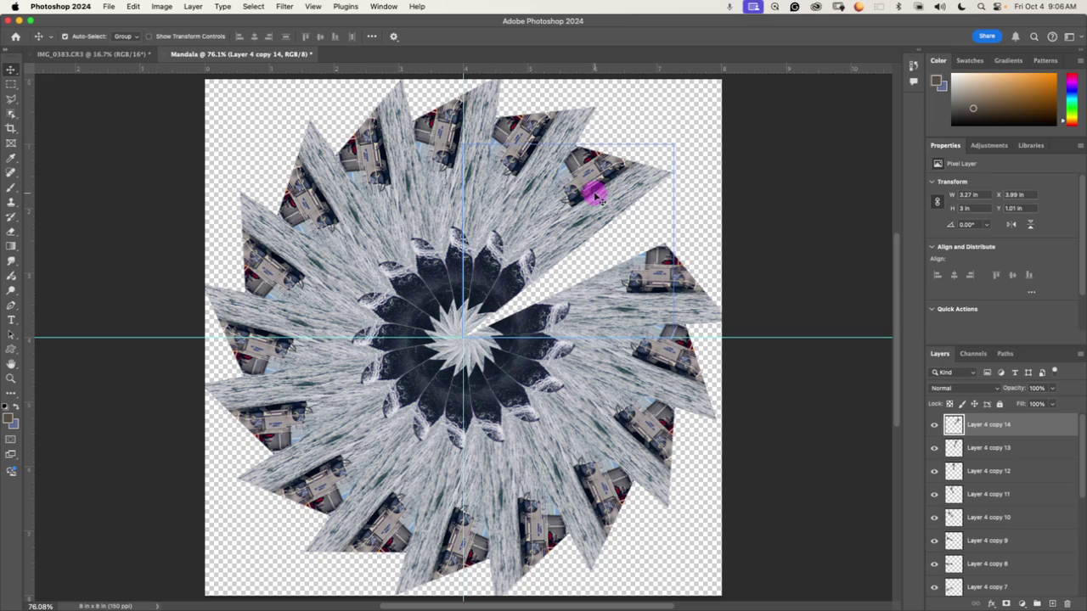
drag(596, 195, 590, 243)
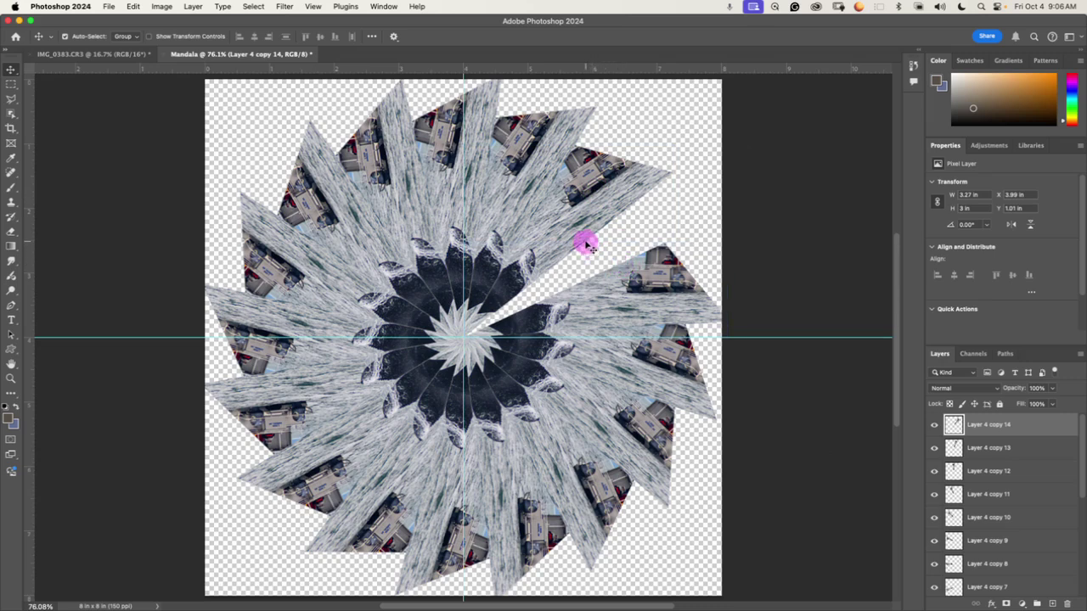
key(super+z)
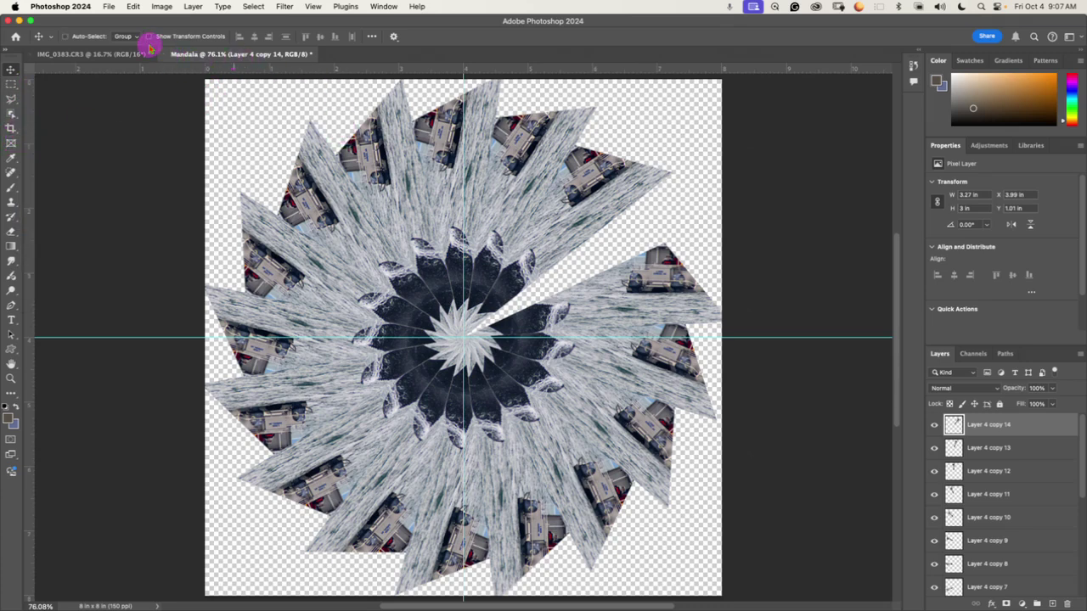
Step: Try to rotate Layer 4 copy 14 clockwise around the guide intersection, moving it into the open gap beside its neighbour
key(super+t)
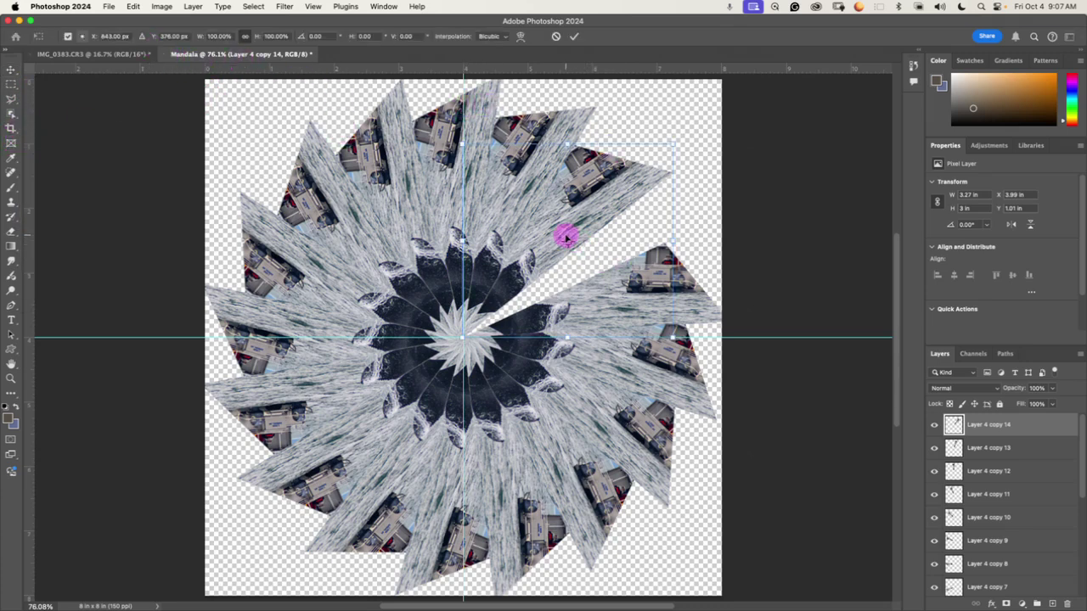
drag(567, 238, 458, 338)
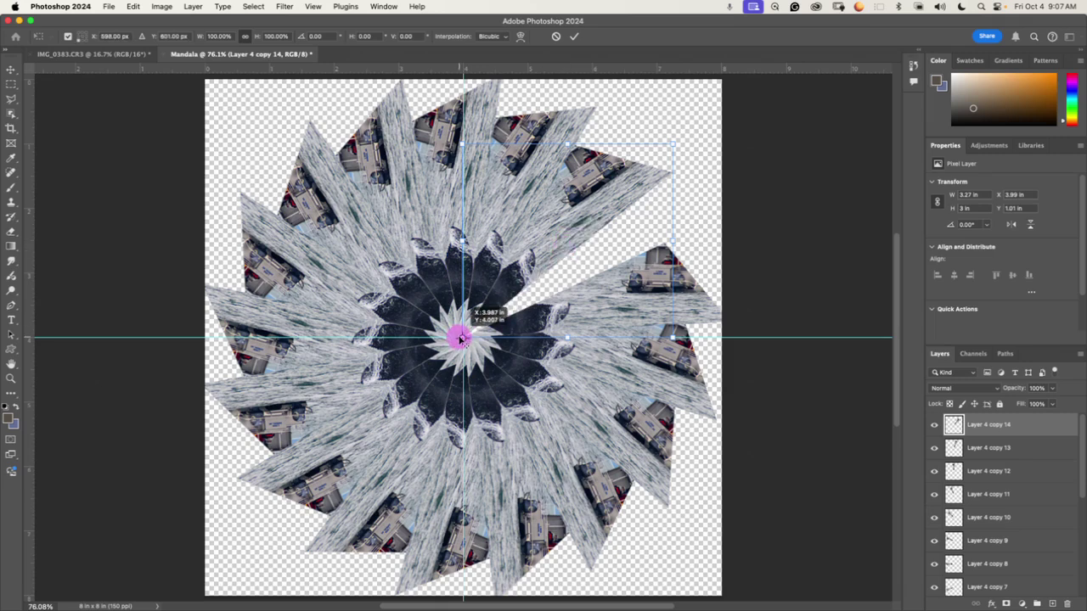
drag(458, 338, 462, 338)
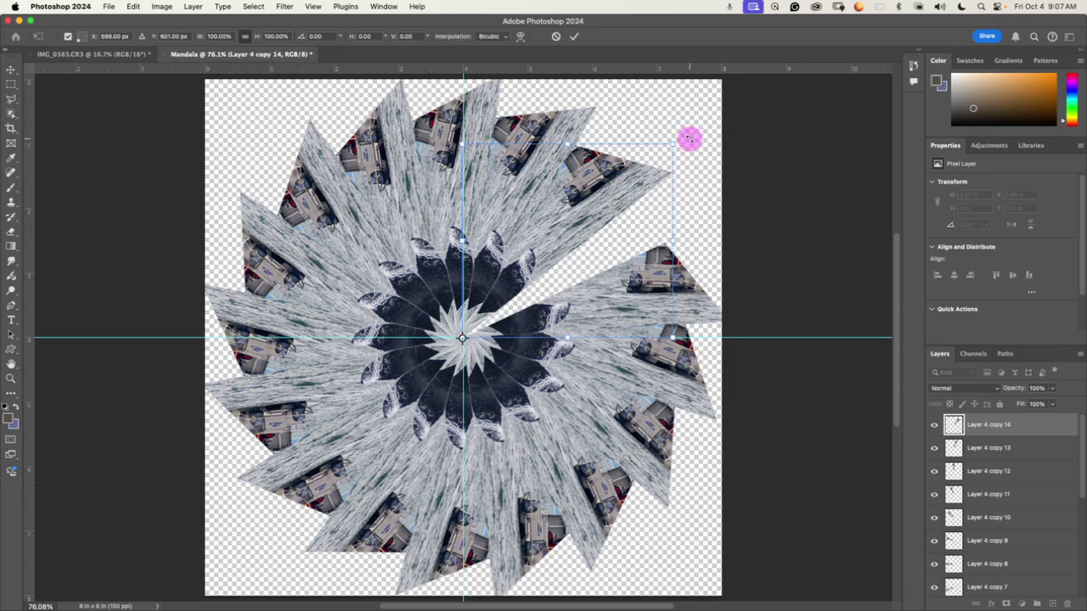
drag(683, 138, 698, 195)
key(Return)
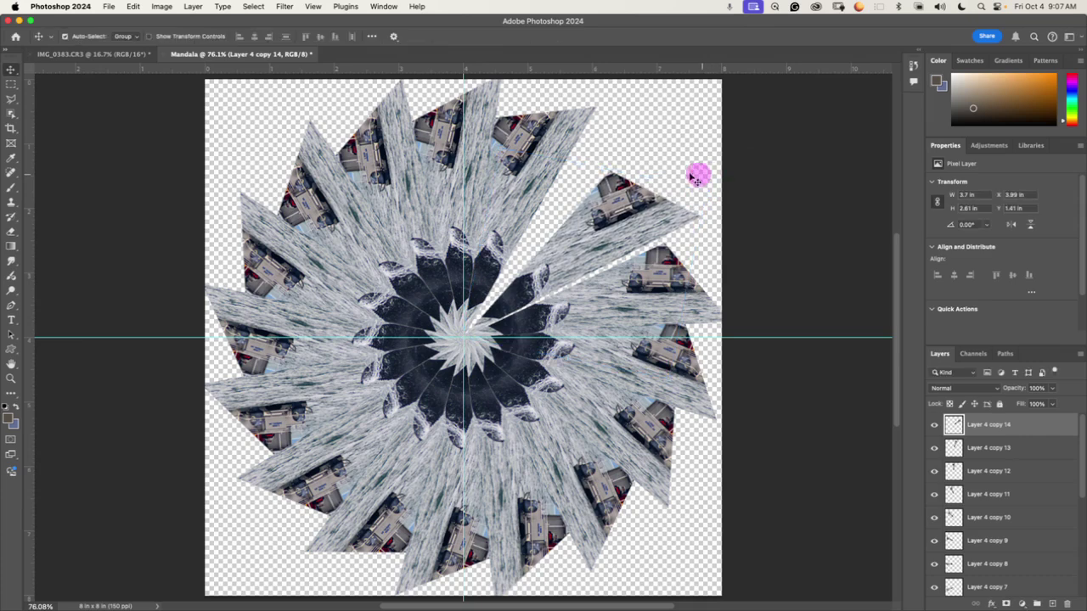
click(533, 121)
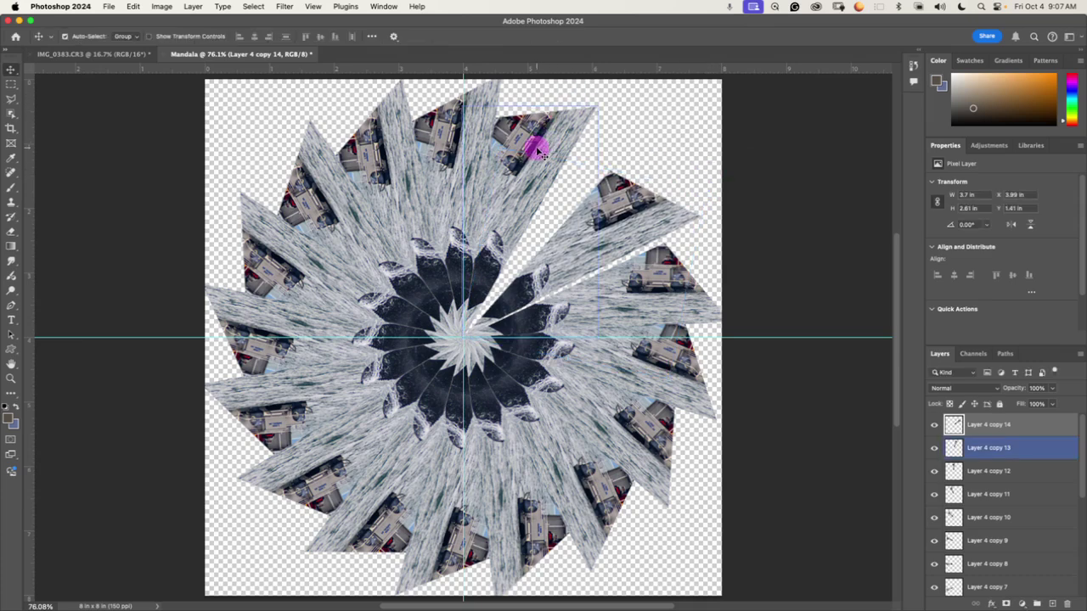
drag(537, 151, 652, 158)
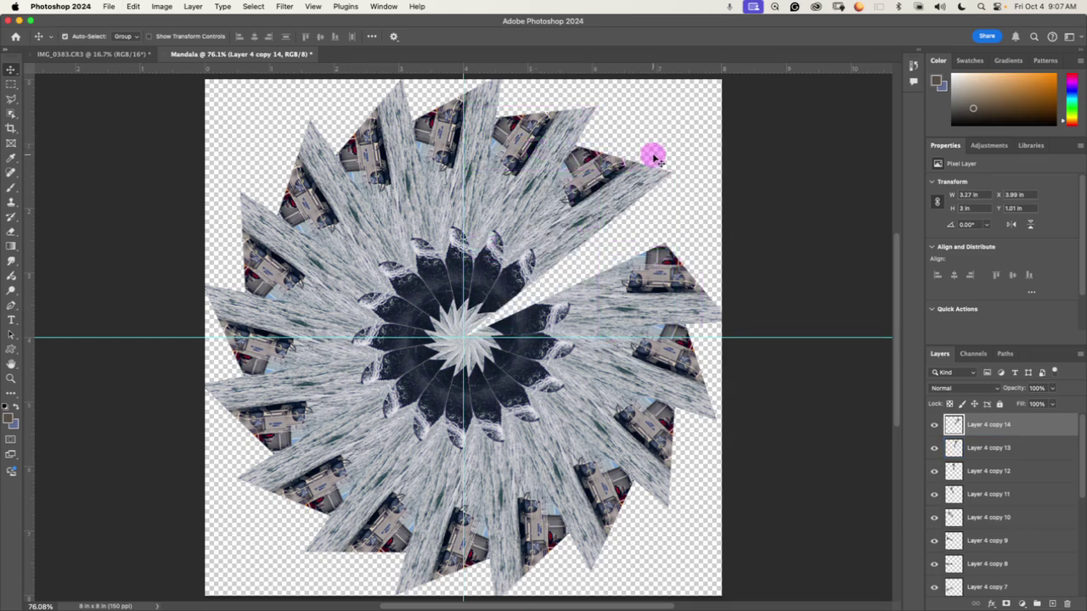
key(super+t)
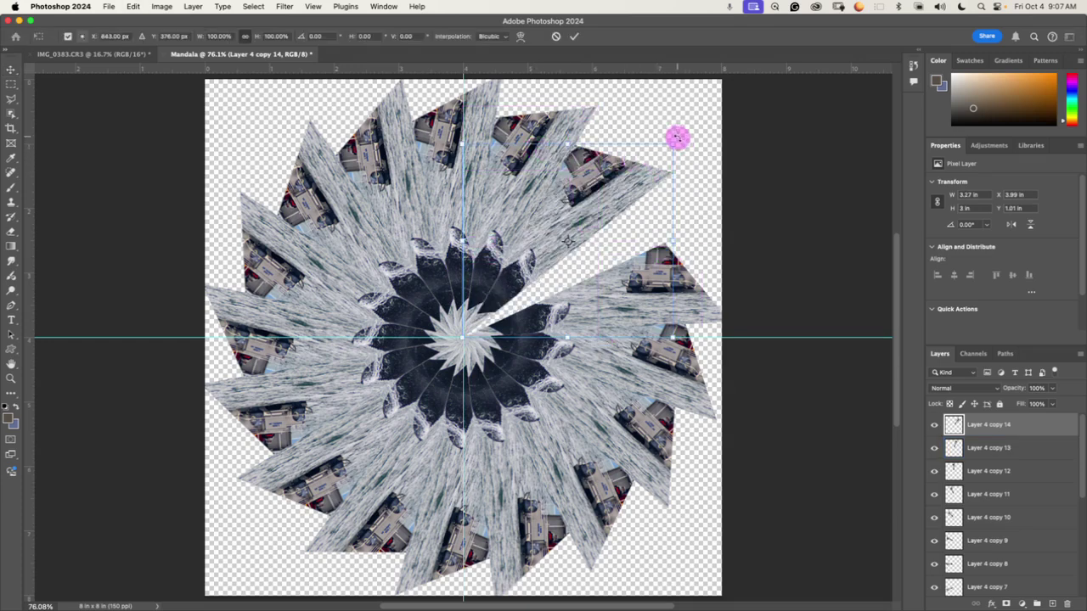
drag(677, 138, 752, 166)
drag(409, 205, 744, 79)
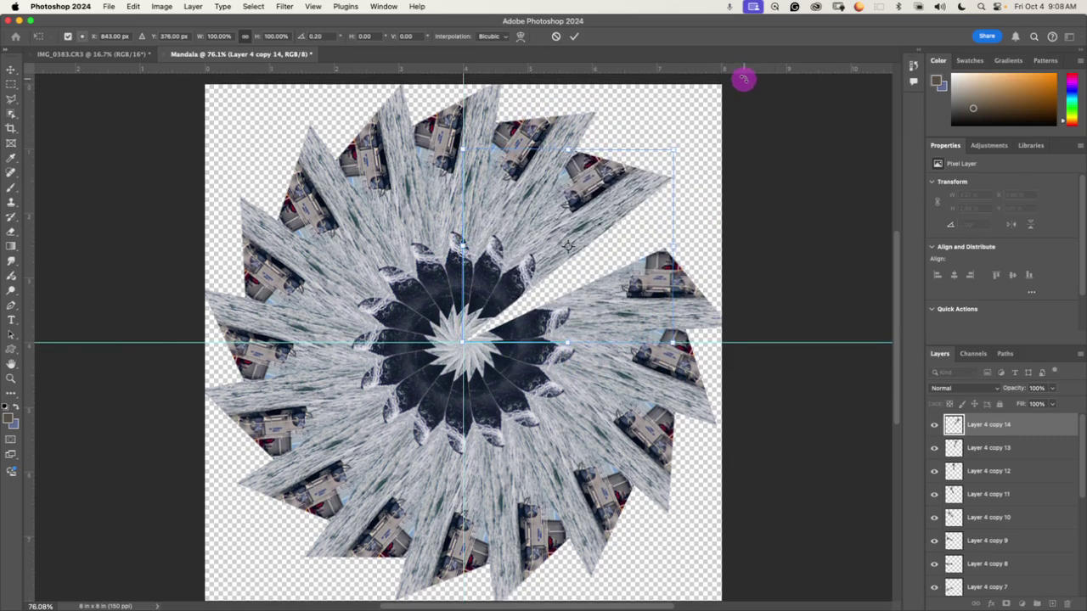
key(Return)
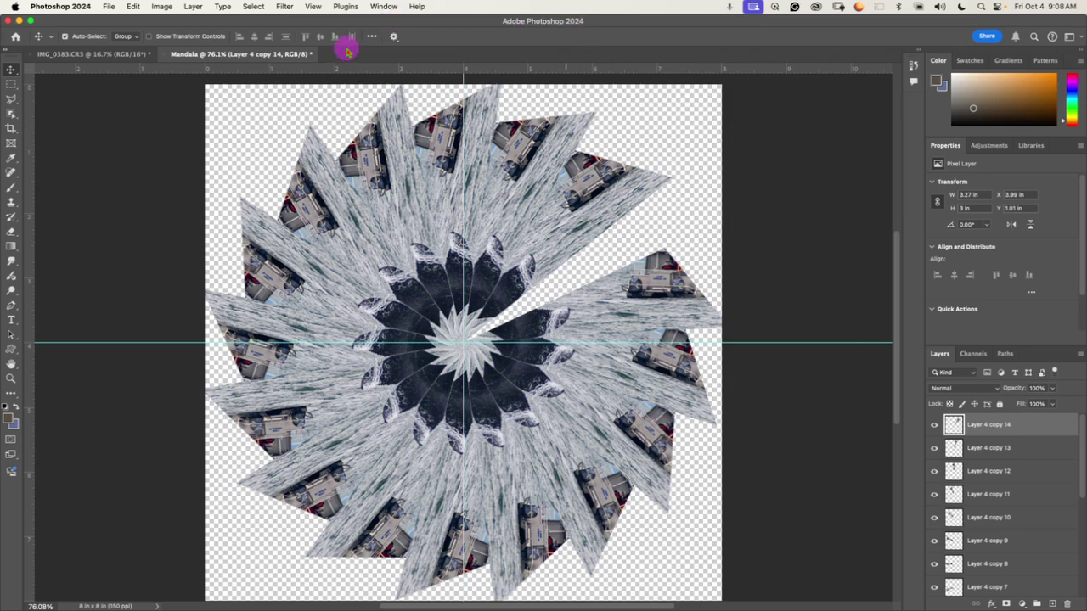
Step: Rotate Layer 4 copy 14 clockwise by about 12.3° around the guide intersection, bringing it up against the neighbouring wedge
key(super+t)
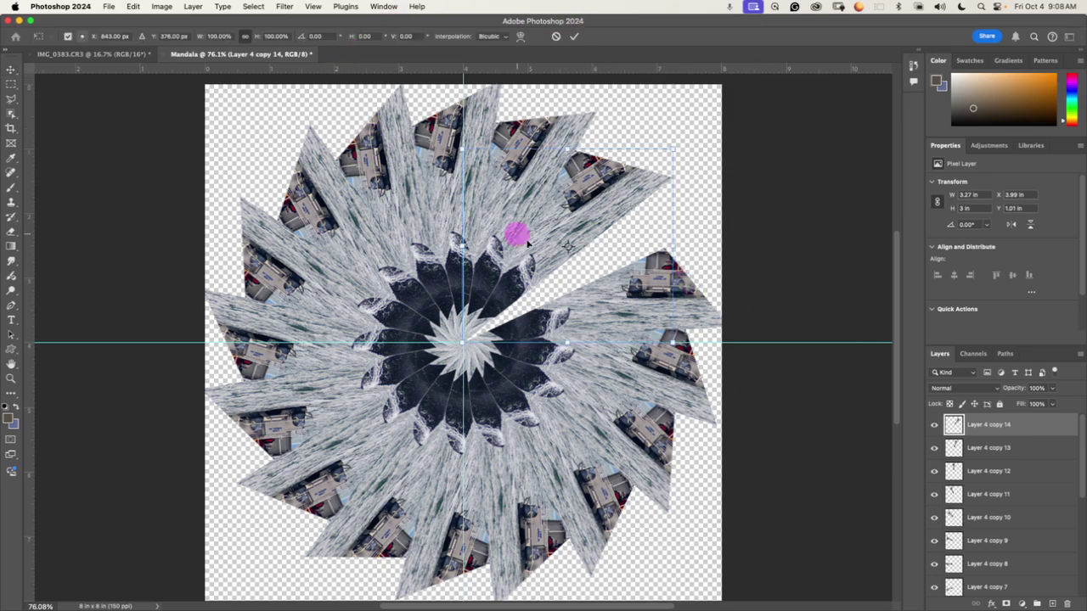
drag(569, 246, 461, 343)
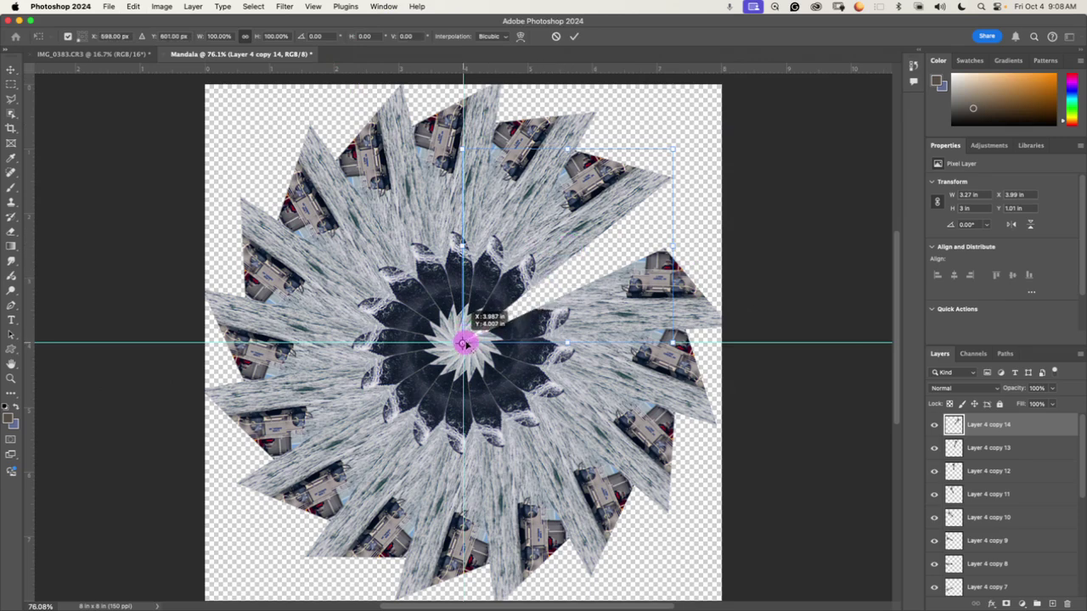
drag(680, 142, 695, 206)
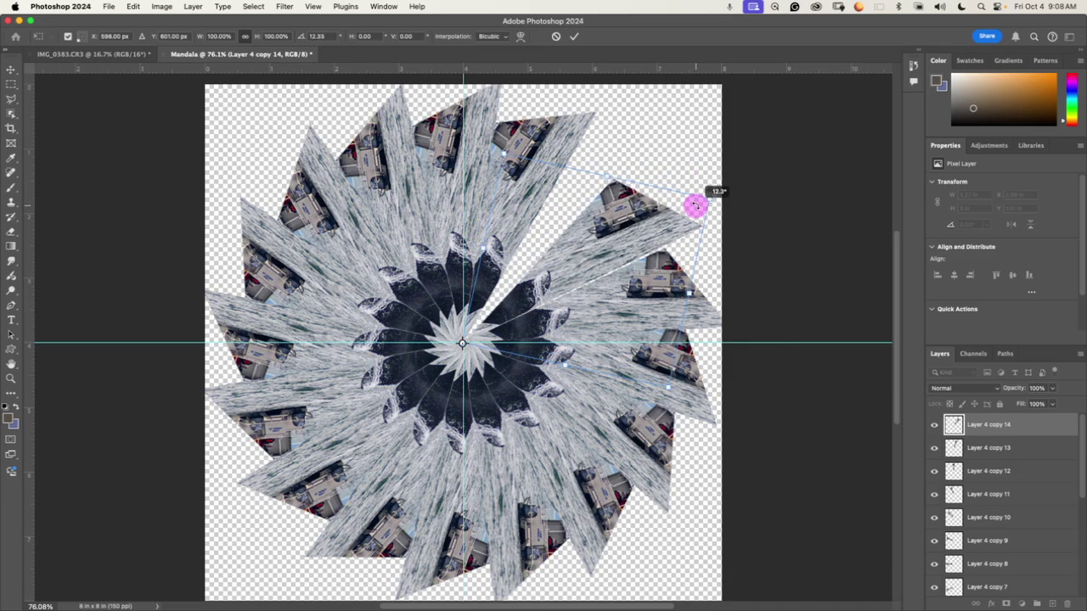
drag(695, 206, 695, 206)
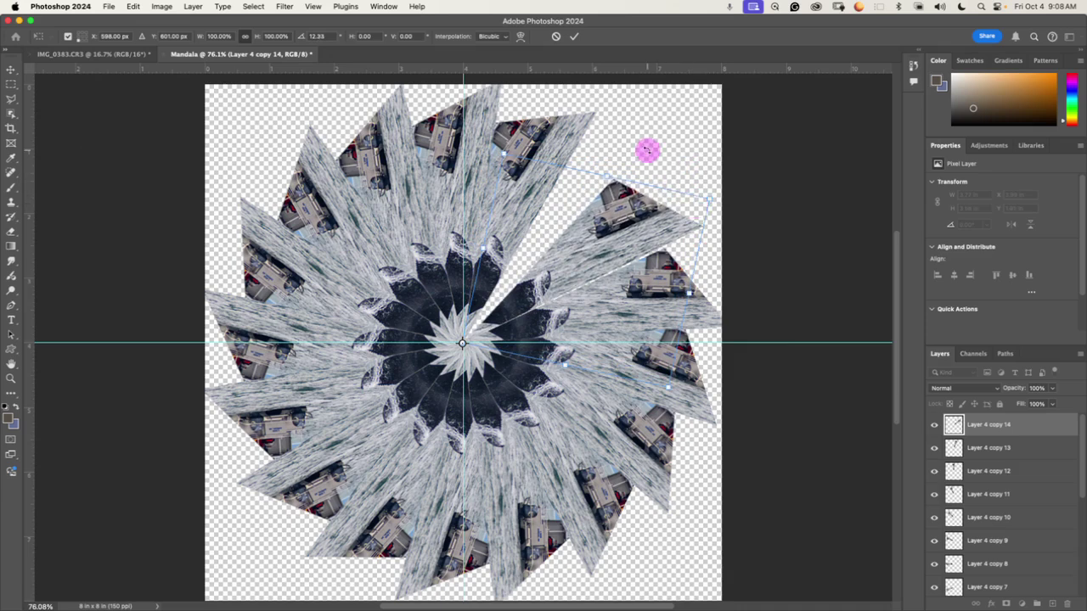
key(Return)
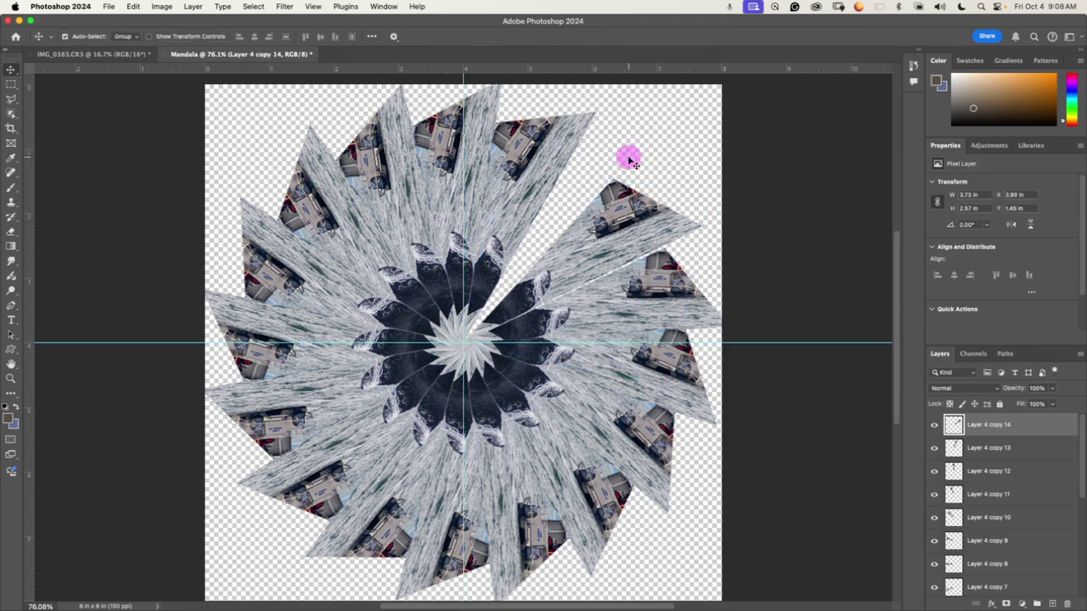
Step: Try repeating the last rotation on Layer 4 copy 13, and undo it
click(547, 158)
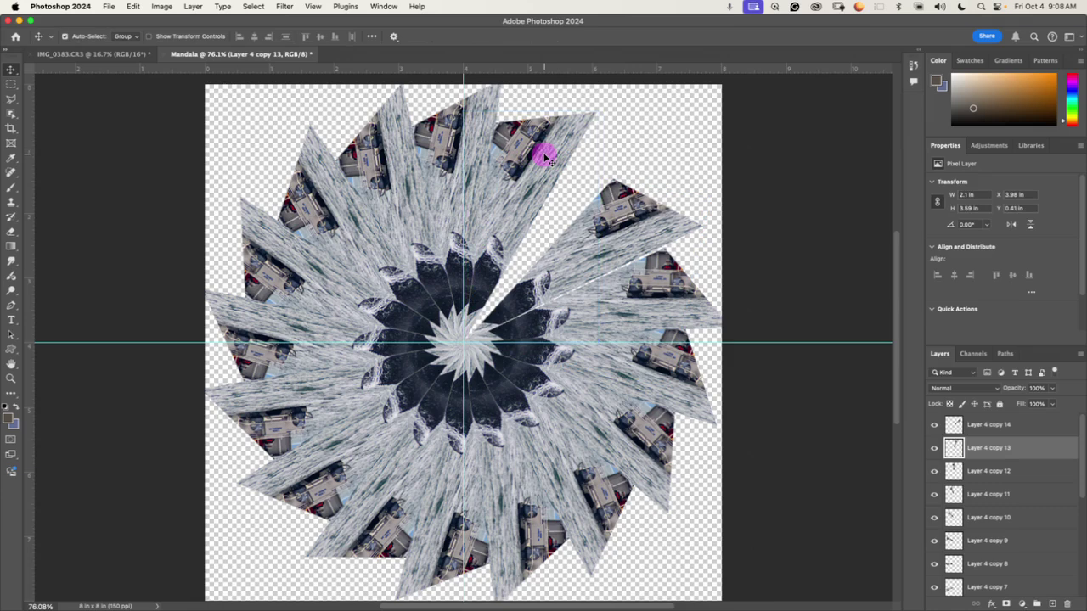
key(super+shift+t)
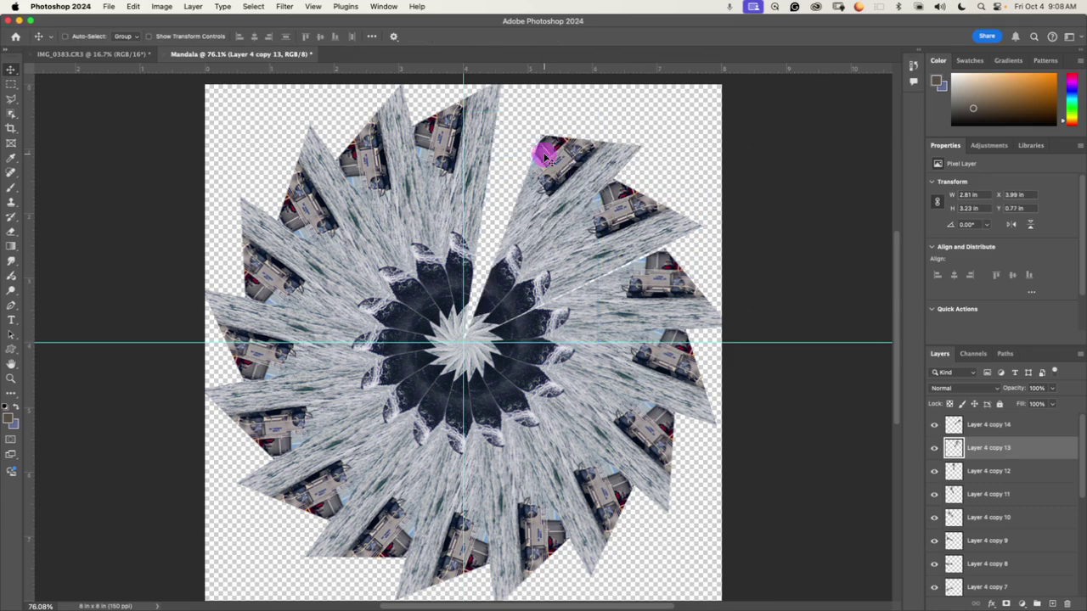
click(546, 157)
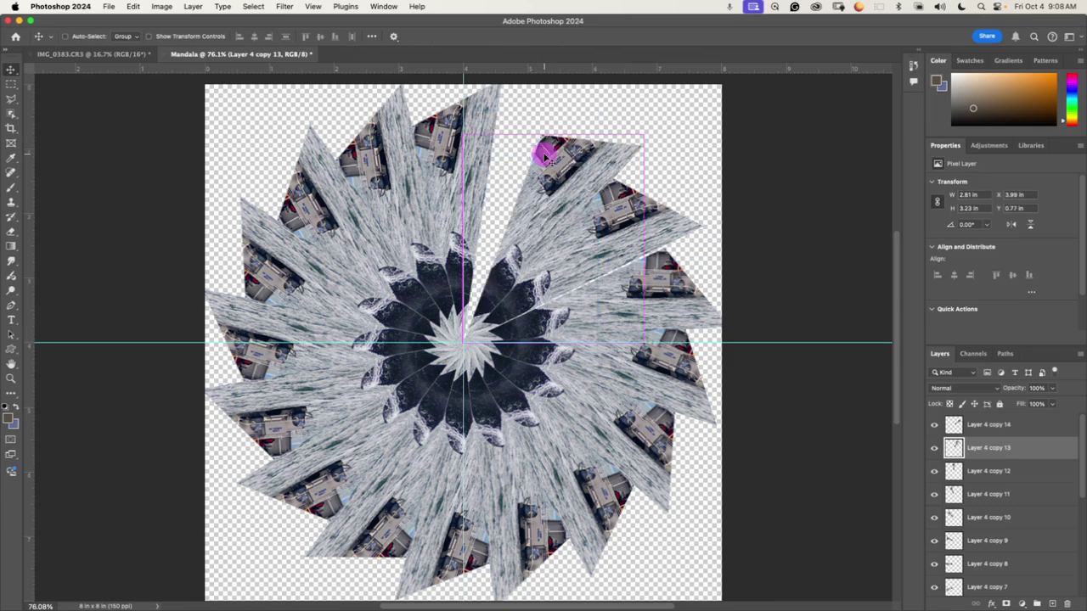
key(super+z)
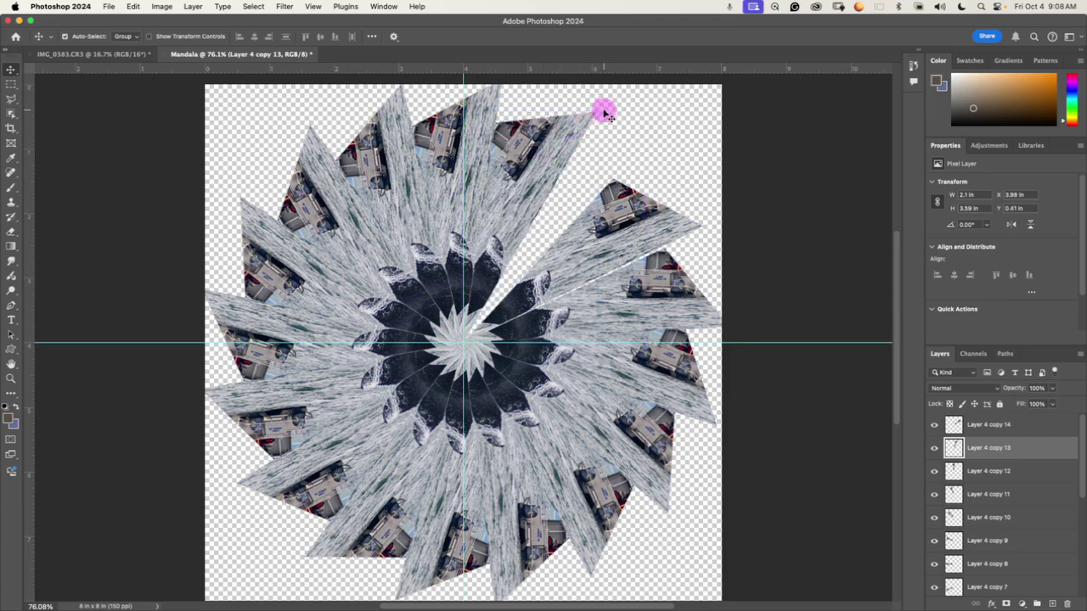
Step: Rotate Layer 4 copy 13 clockwise by about 11.5° around the guide intersection, placing it next to Layer 4 copy 14
key(super+t)
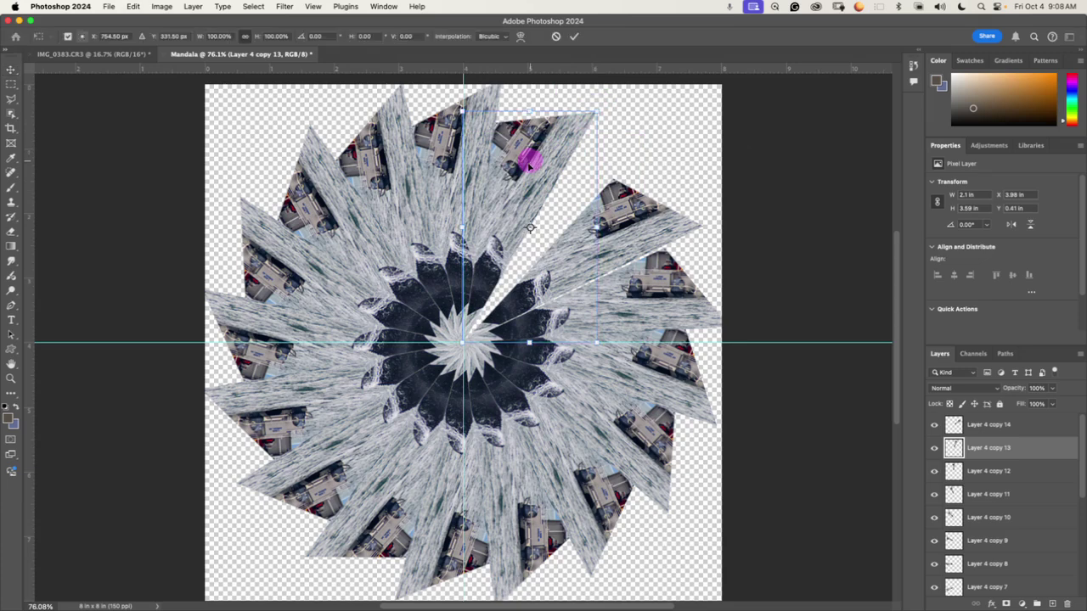
drag(529, 227, 462, 343)
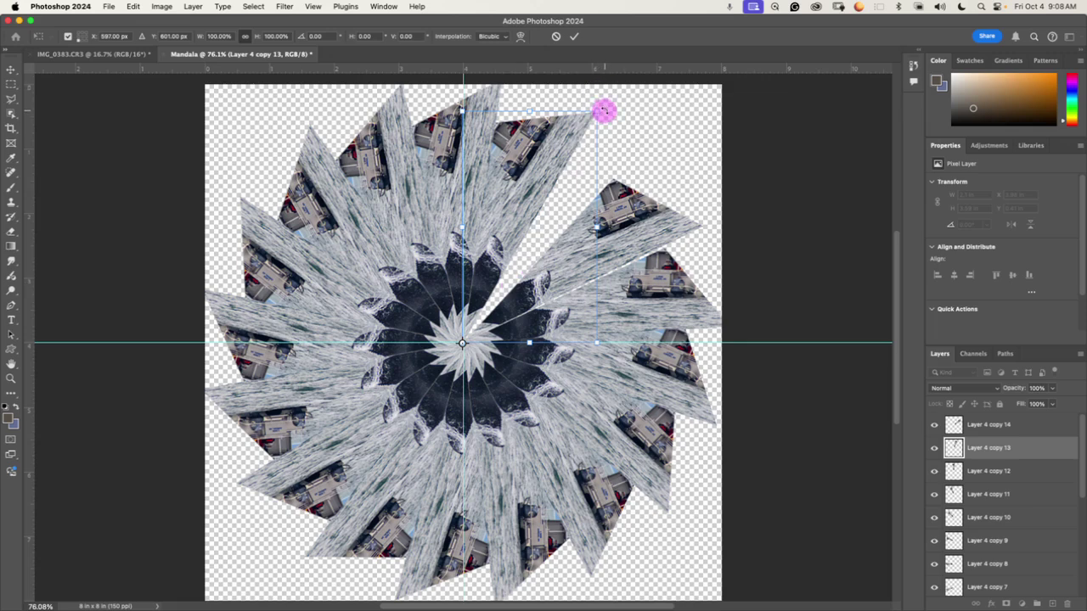
drag(602, 108, 636, 156)
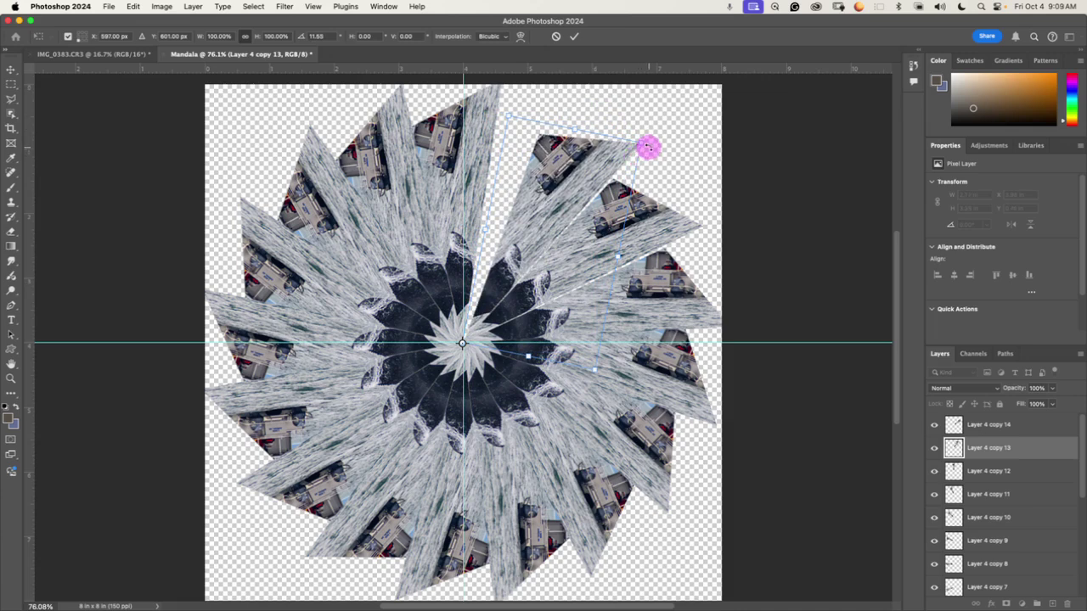
key(Return)
Step: Rotate Layer 4 copy 12 clockwise by about 10.9° around the guide intersection, placing it next to Layer 4 copy 13
click(485, 134)
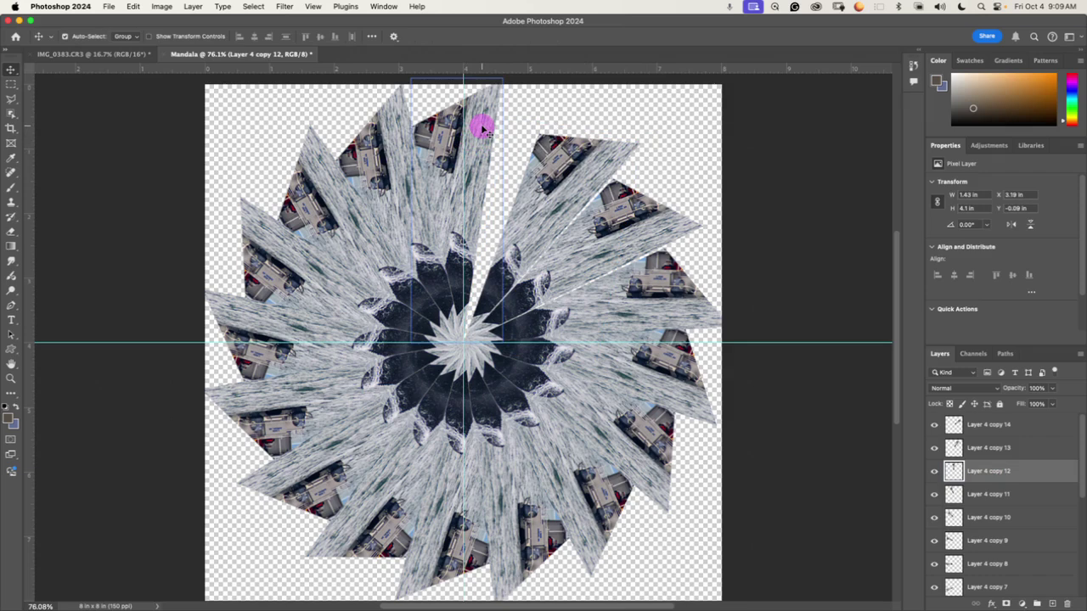
key(super+t)
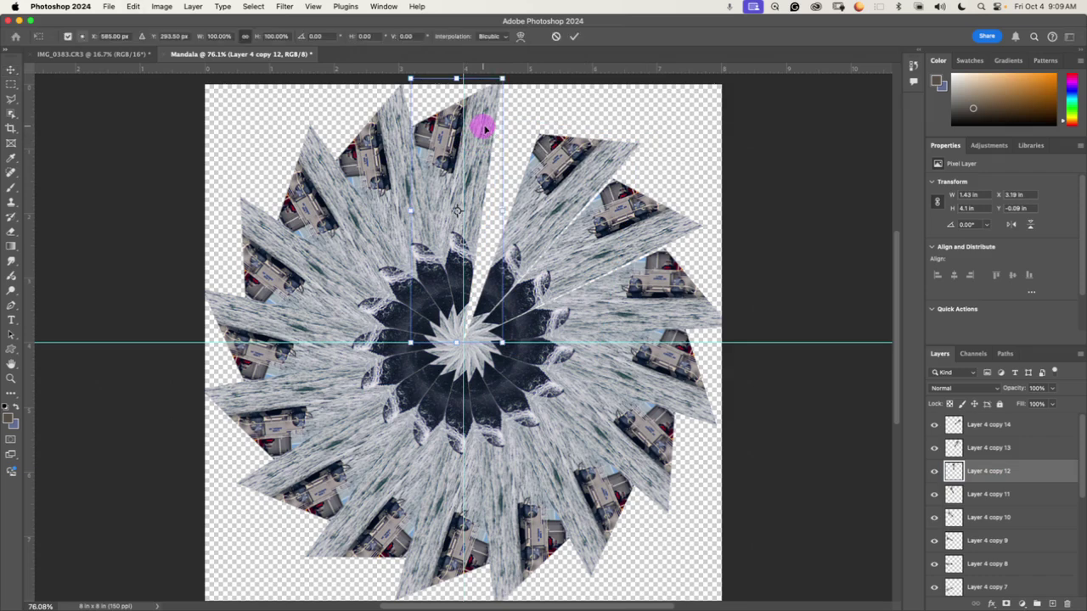
drag(450, 208, 462, 342)
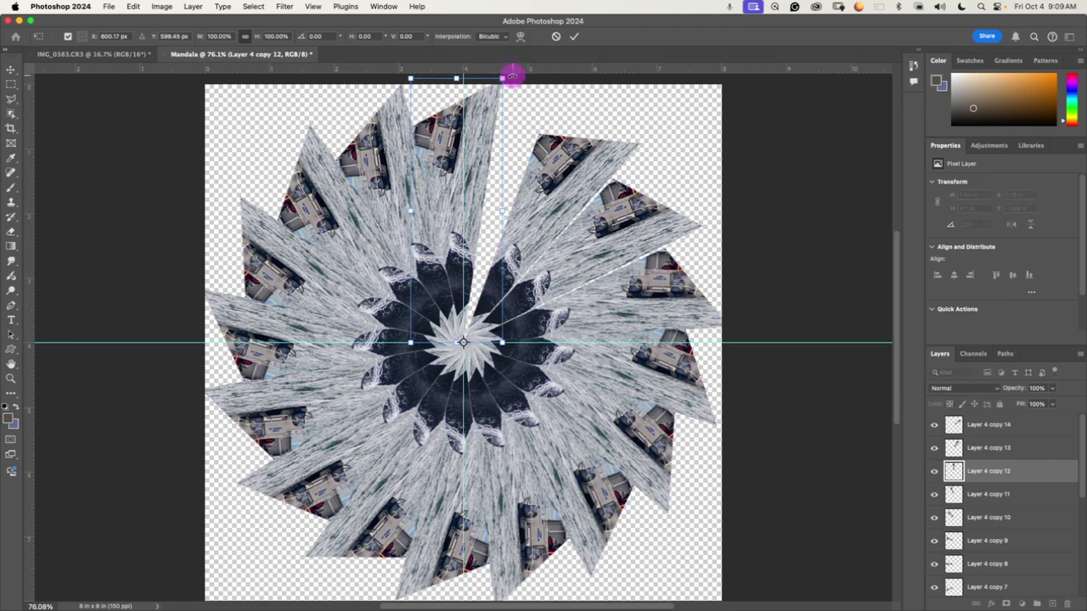
drag(512, 76, 551, 116)
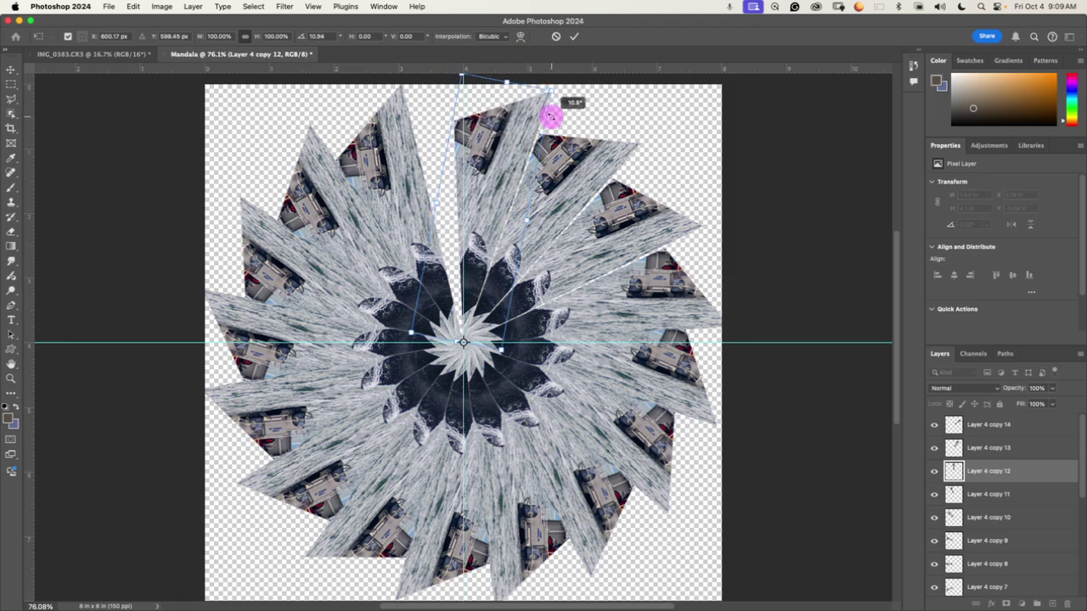
drag(551, 117, 552, 113)
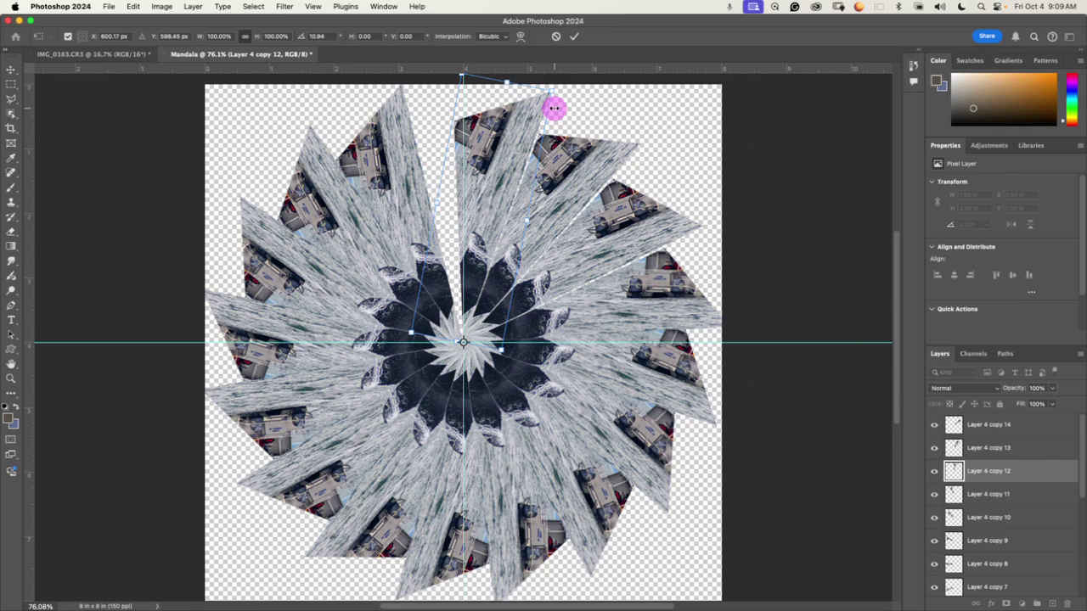
key(Return)
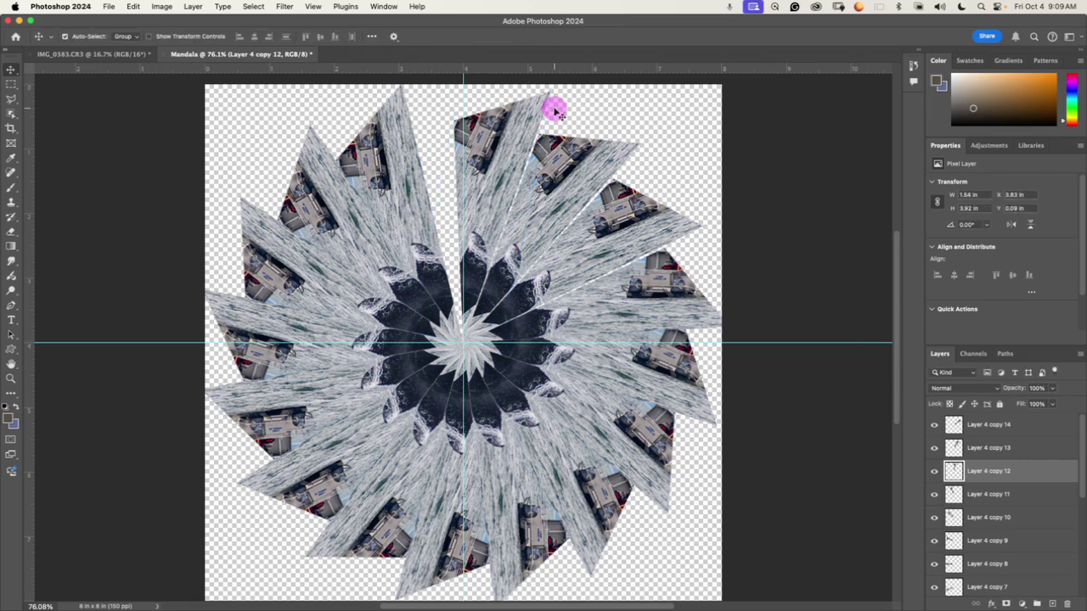
Step: Turn off snapping for the document
click(285, 7)
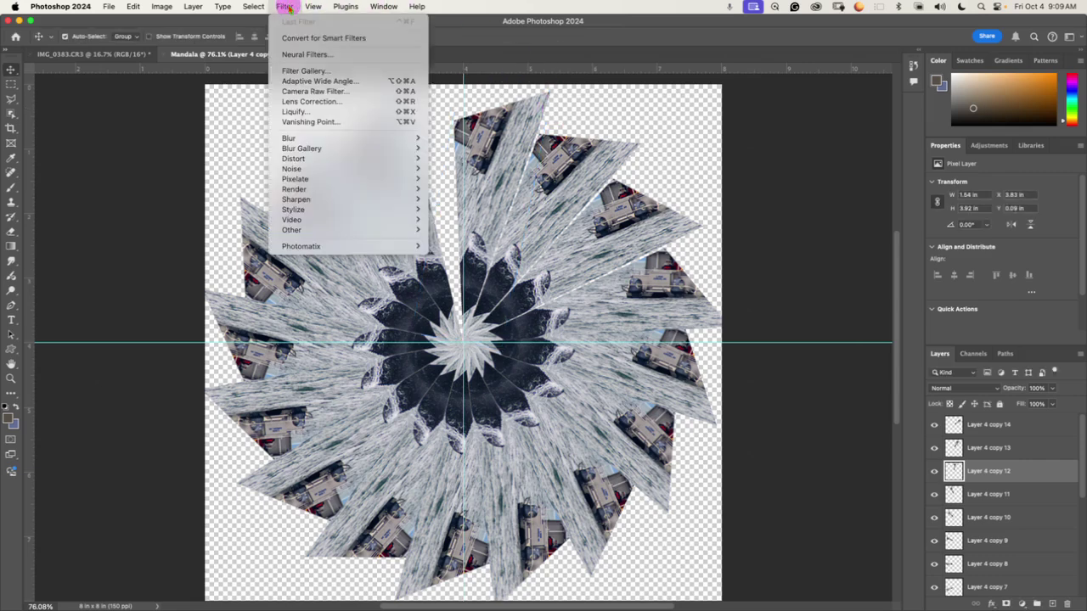
mouse_move(314, 7)
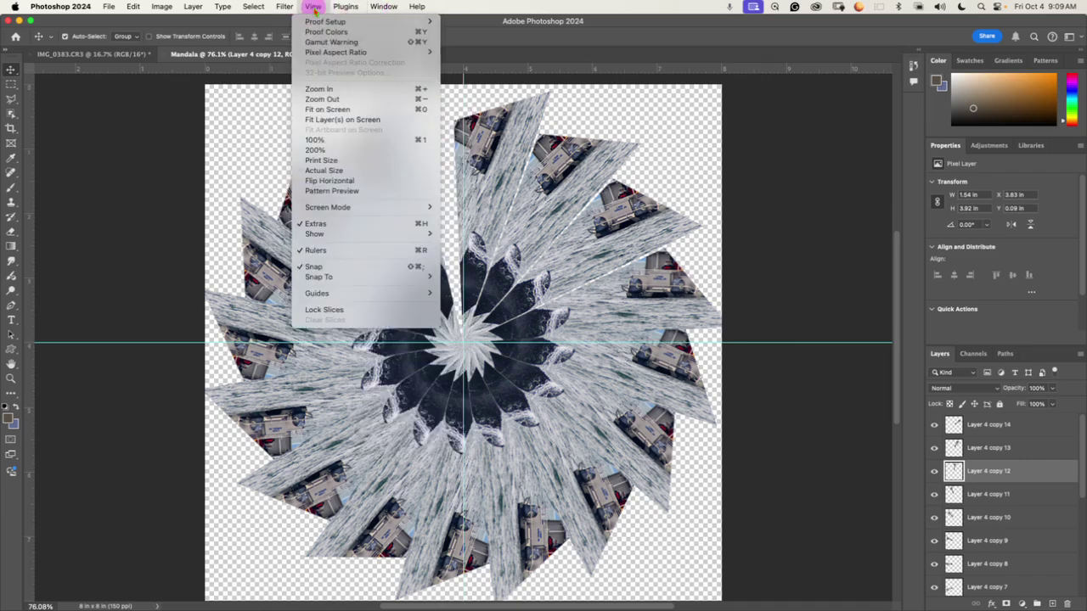
click(311, 268)
click(473, 261)
Step: Put Layer 4 copy 11 into free transform and place its reference point on the guide intersection
click(381, 170)
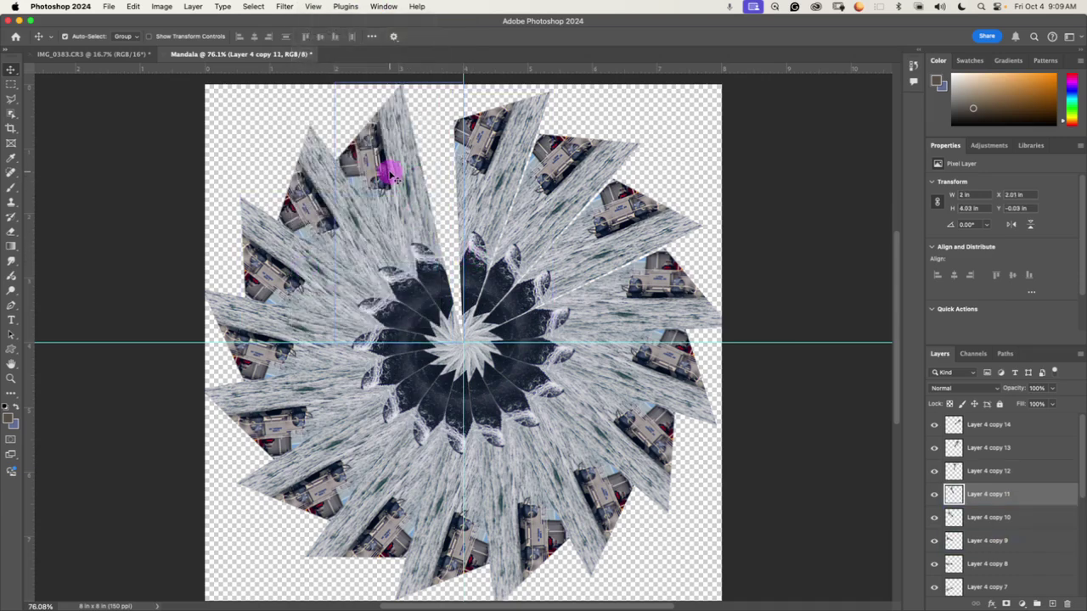
drag(390, 174, 389, 174)
key(super+t)
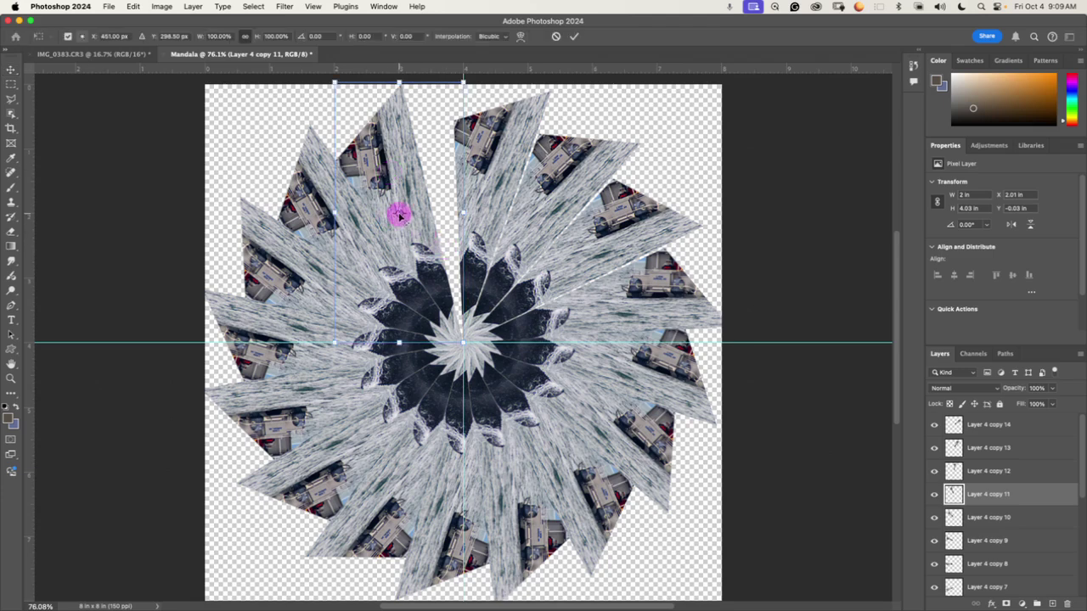
drag(399, 216, 463, 344)
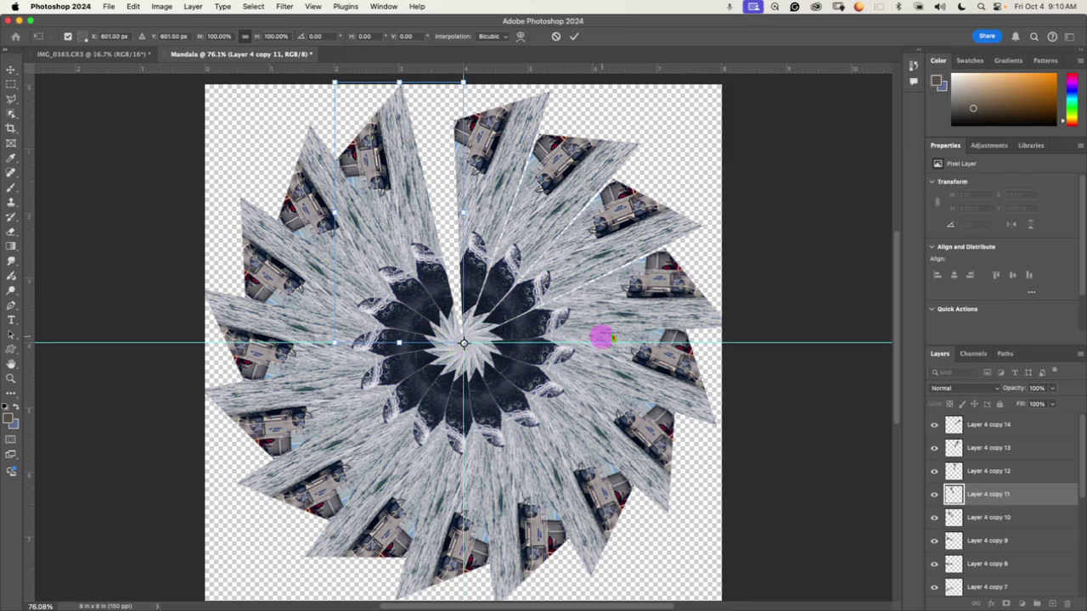
Step: Turn on snapping to guides only
click(291, 7)
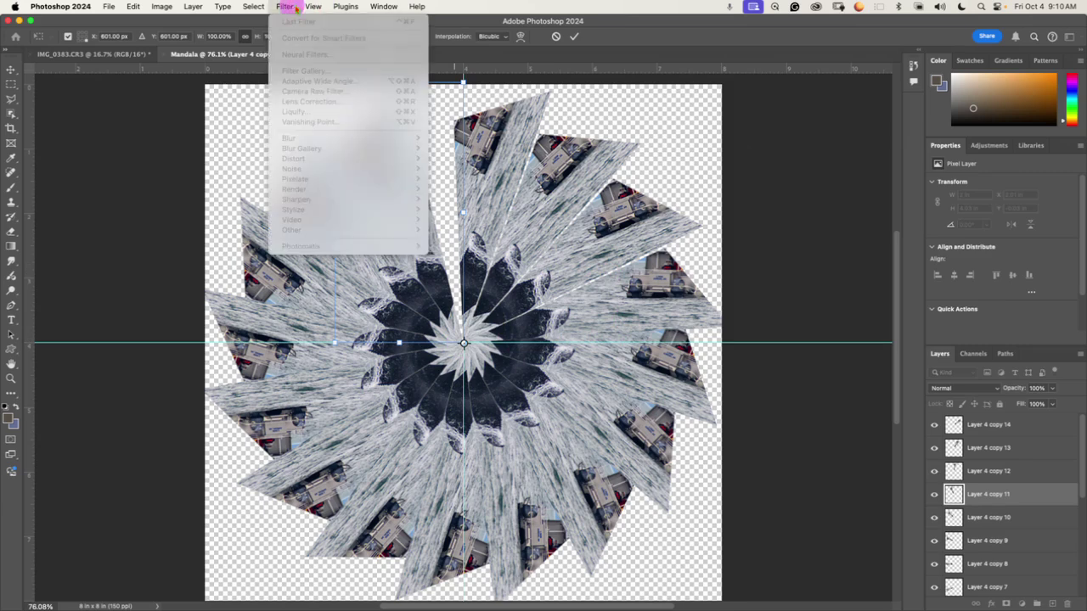
mouse_move(313, 7)
mouse_move(320, 278)
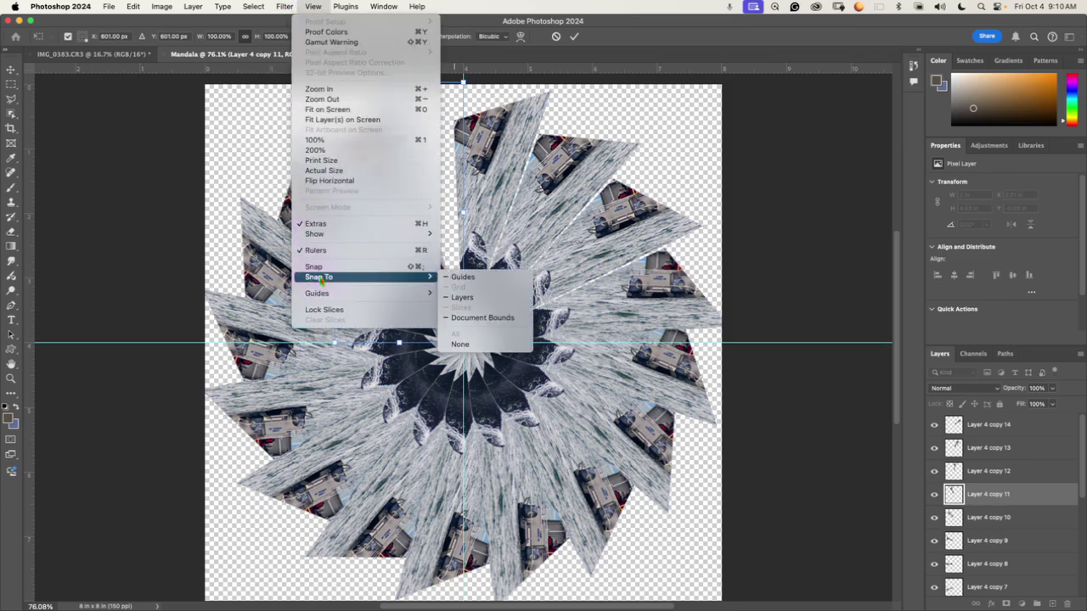
click(453, 279)
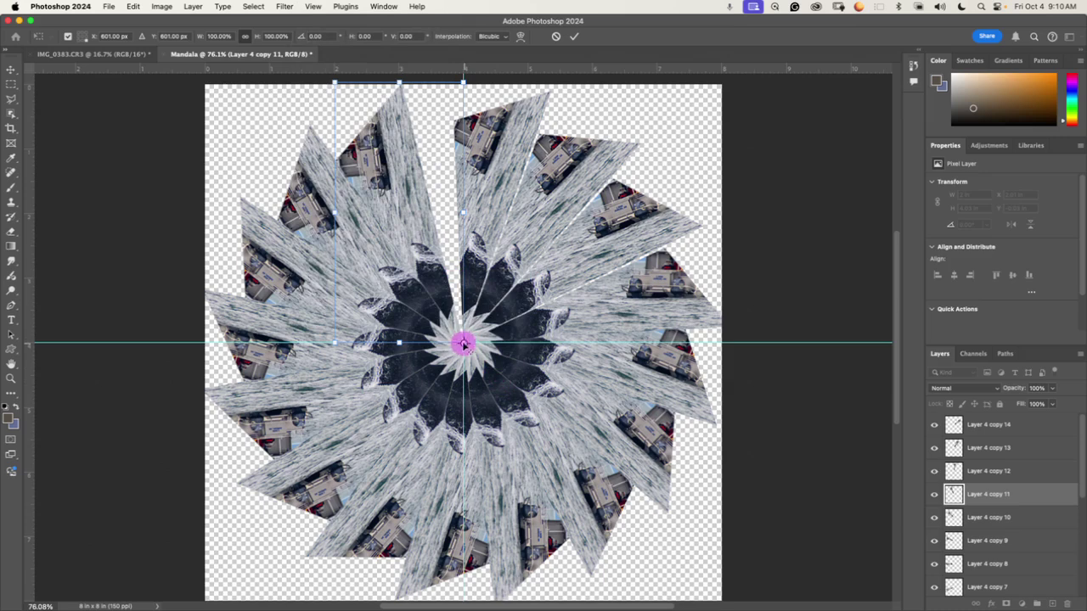
Step: Rotate Layer 4 copy 11 clockwise by about 10.1° around the guide intersection, placing it next to Layer 4 copy 12
mouse_move(463, 342)
mouse_down()
mouse_move(449, 339)
mouse_move(463, 343)
mouse_up()
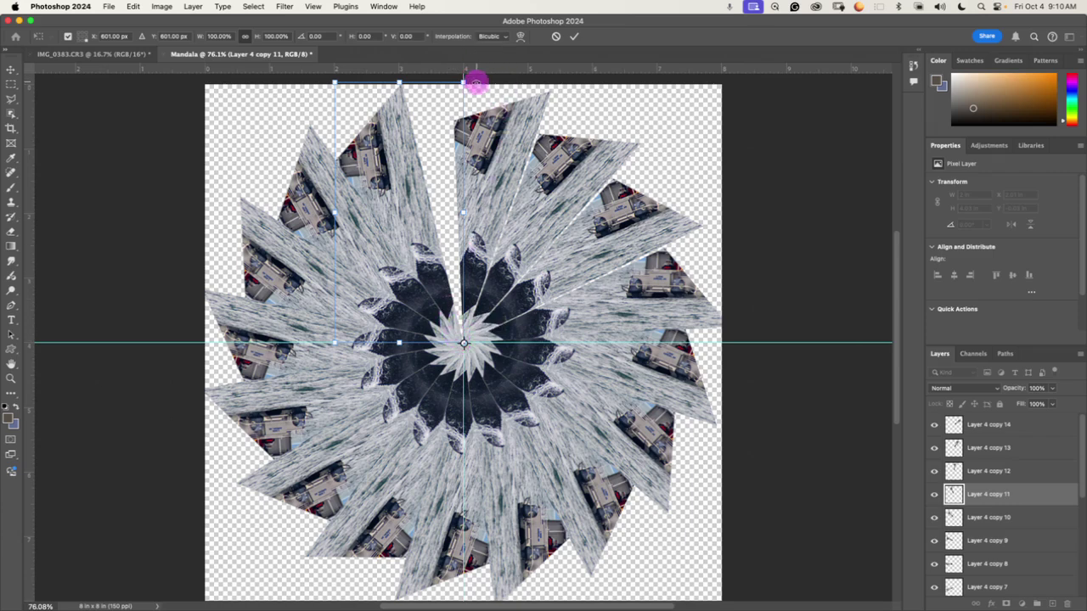
drag(472, 81, 519, 85)
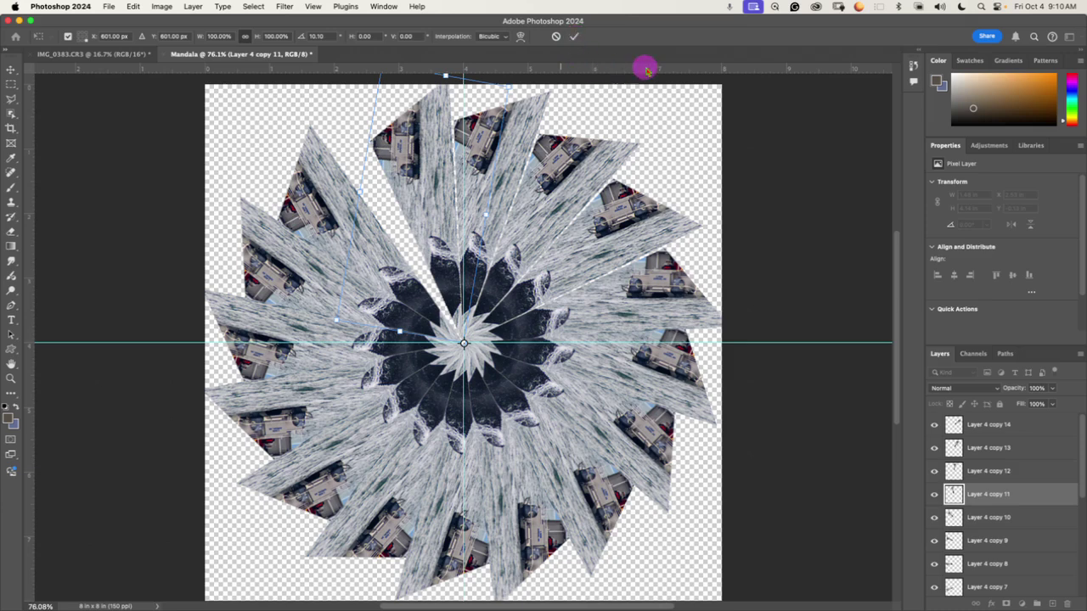
click(576, 37)
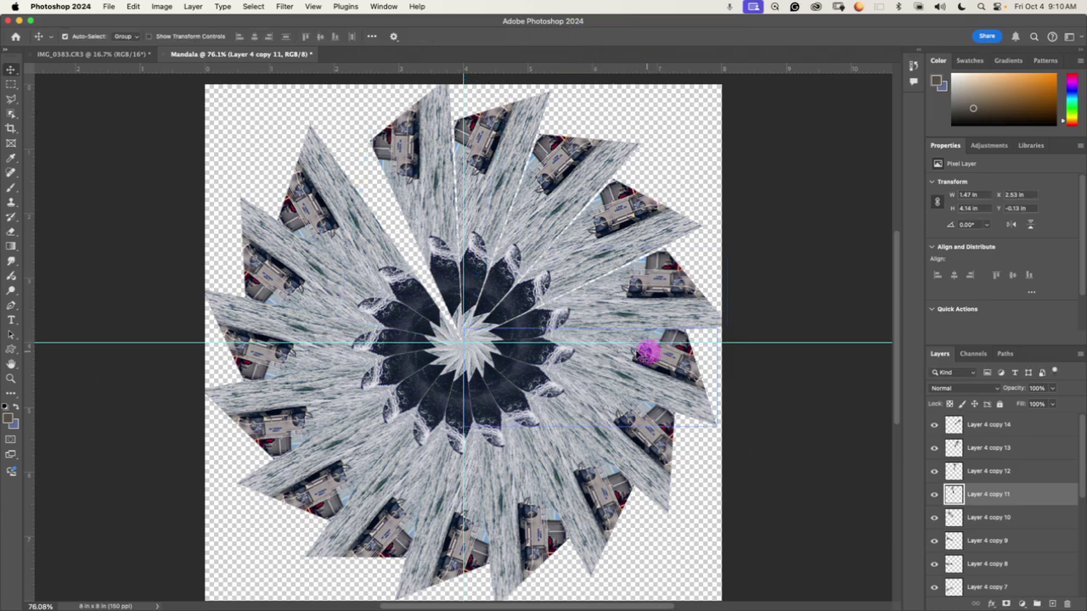
click(491, 172)
key(alt+bracketleft)
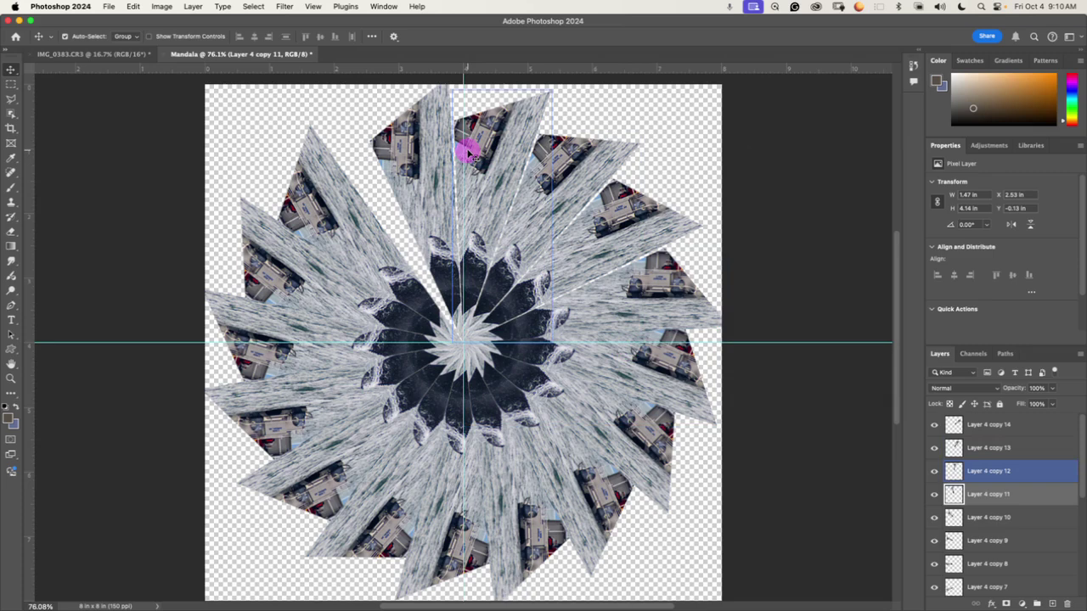
click(468, 153)
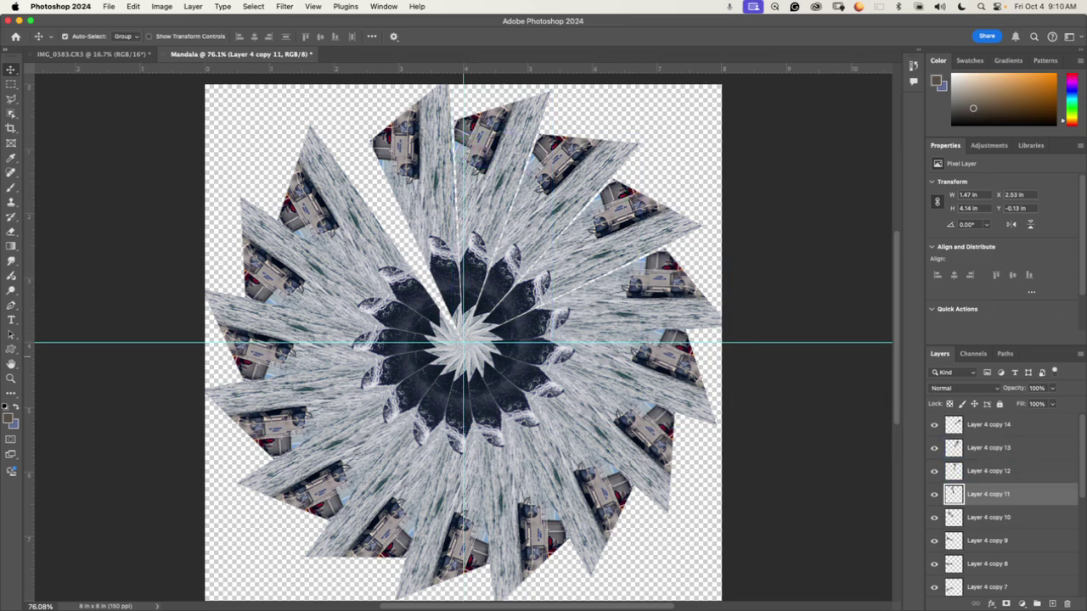